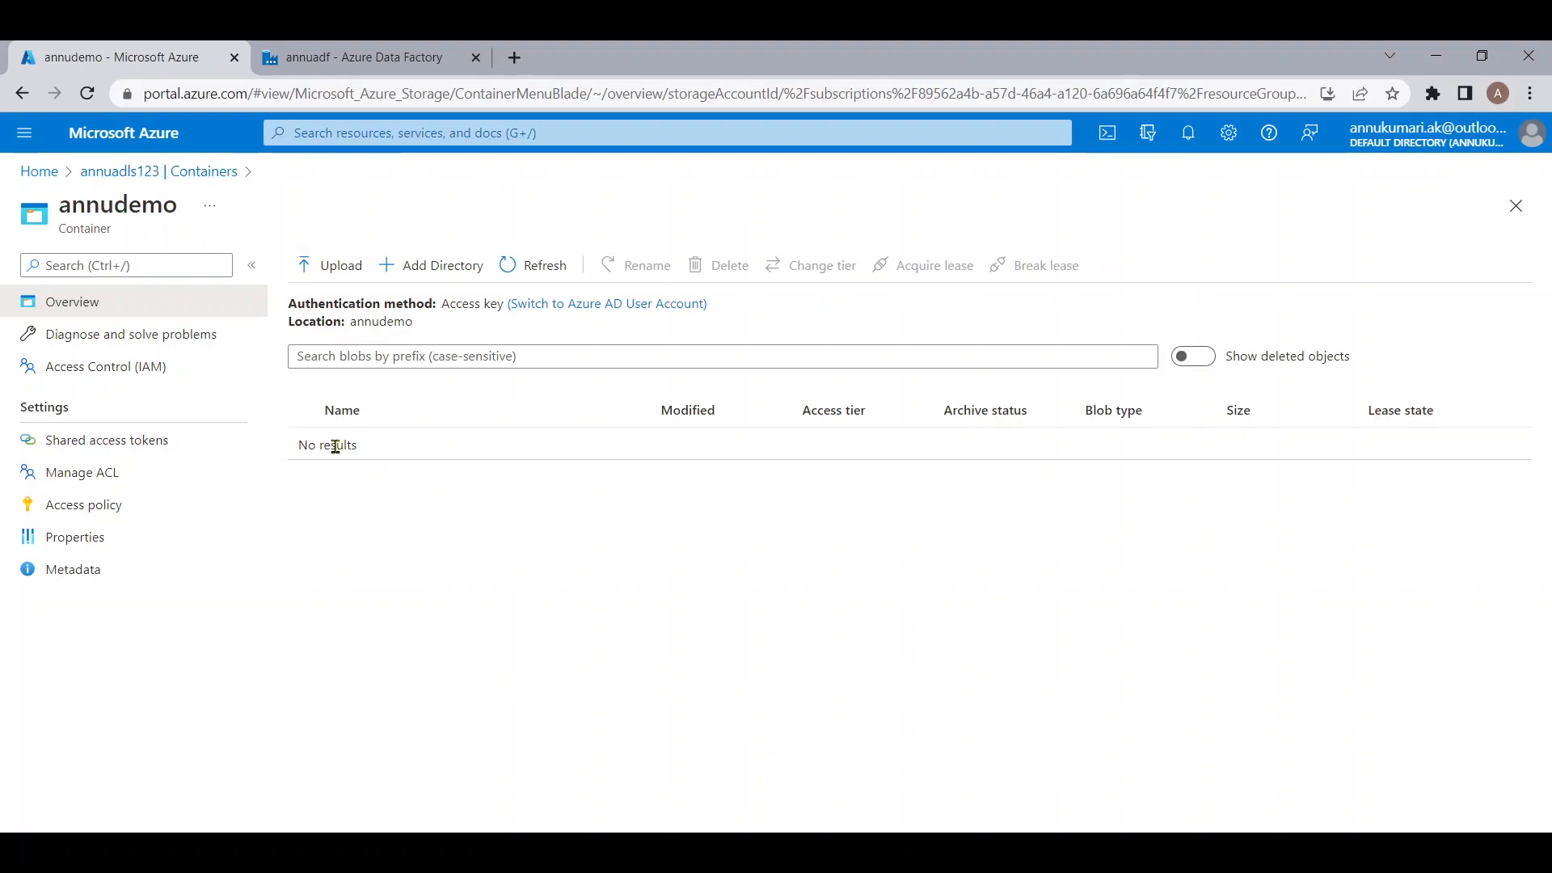
Inspect the contents of container1 and the demo container in the storage account, ending on the container list
left_click(188, 175)
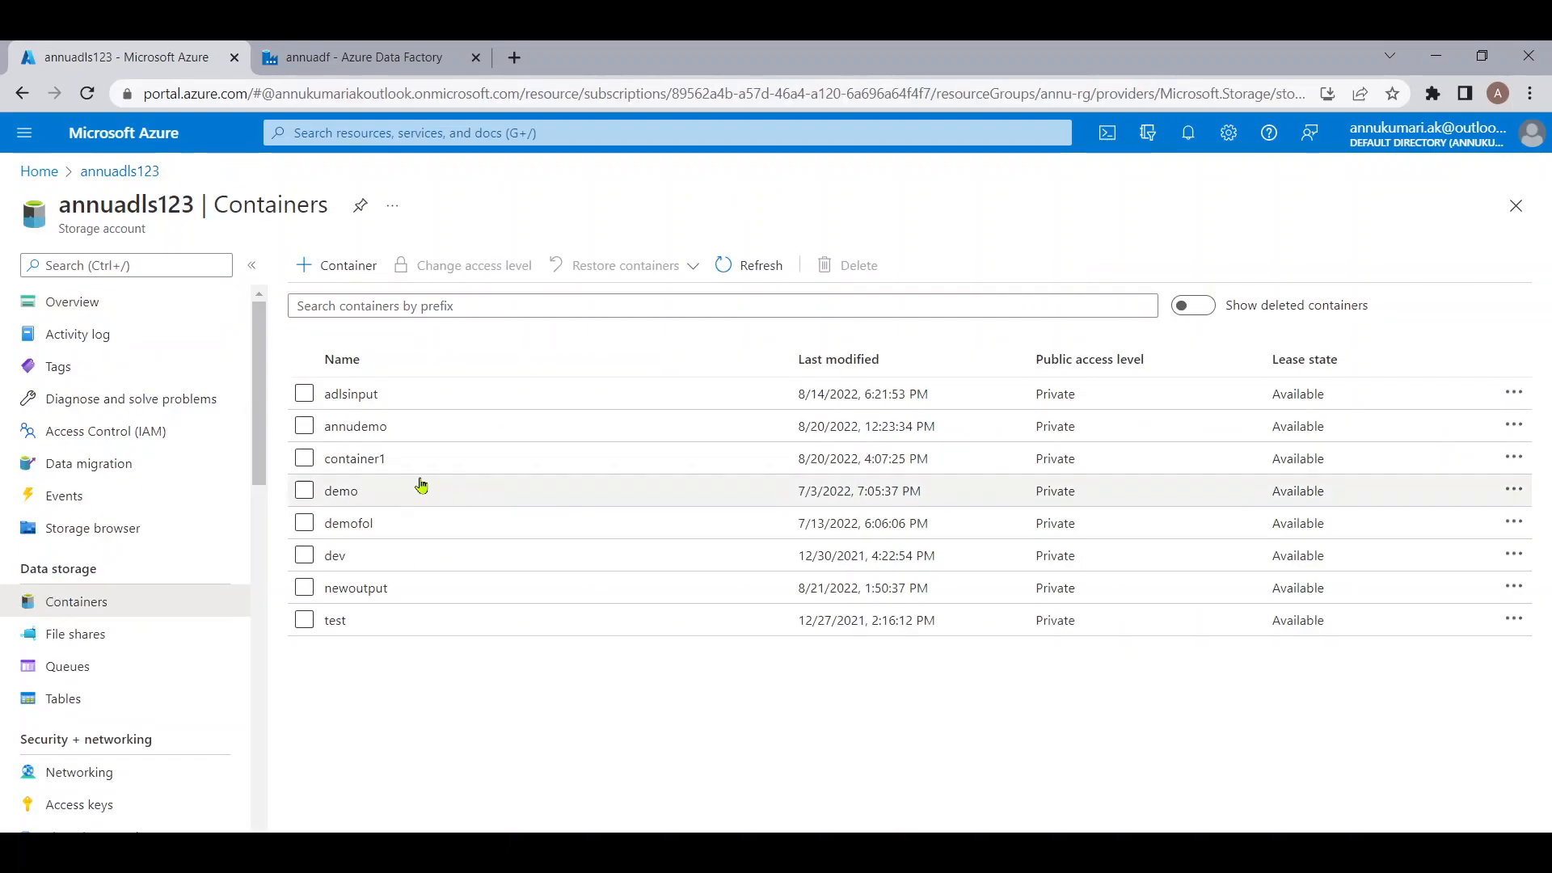
left_click(379, 458)
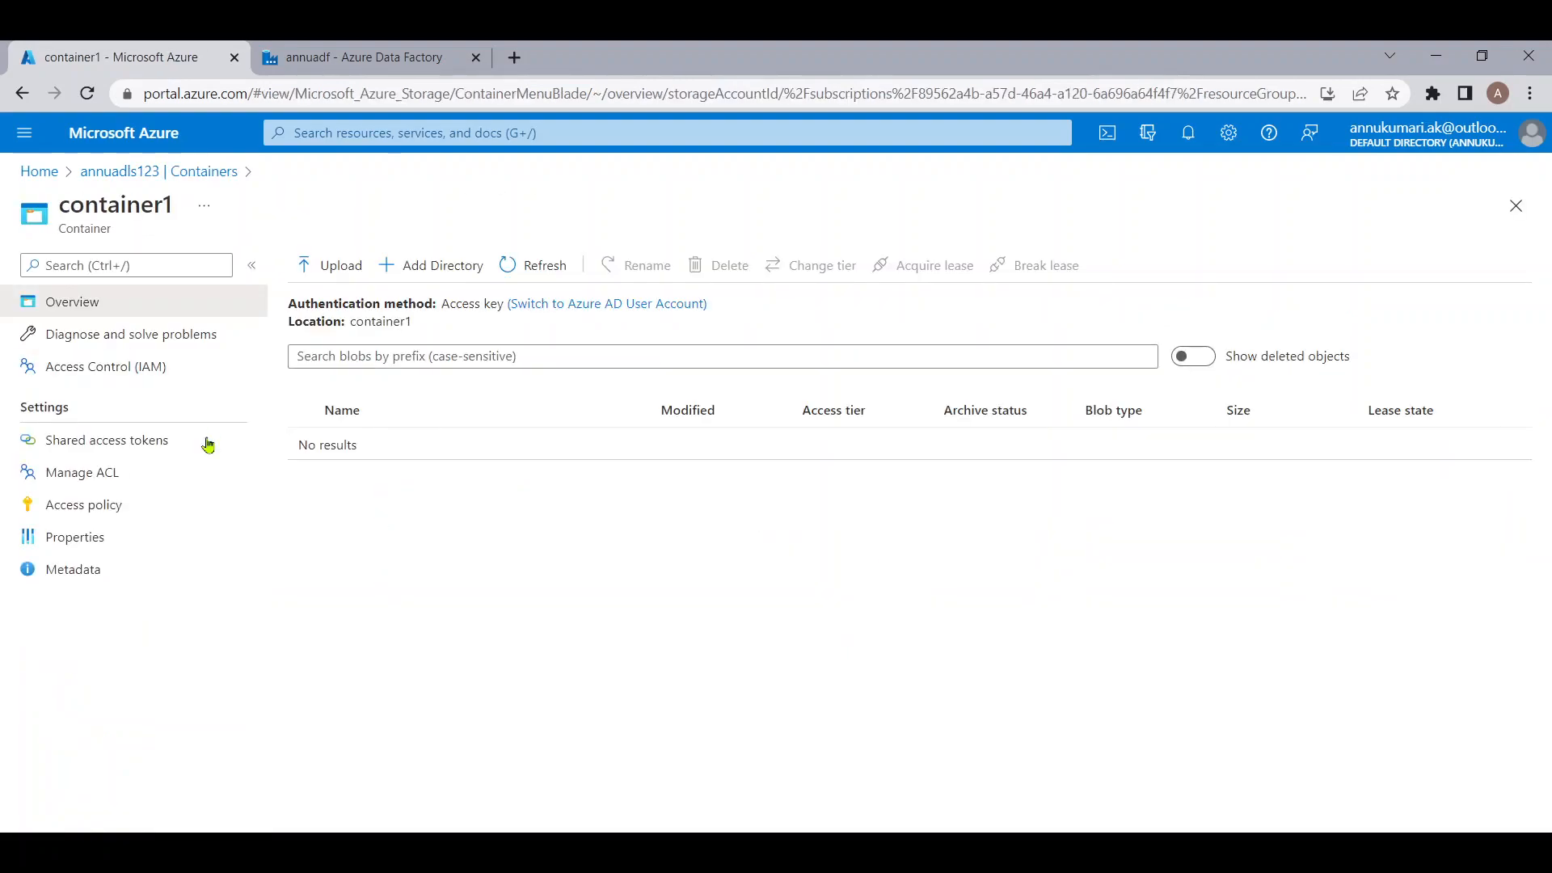
left_click(185, 175)
left_click(361, 495)
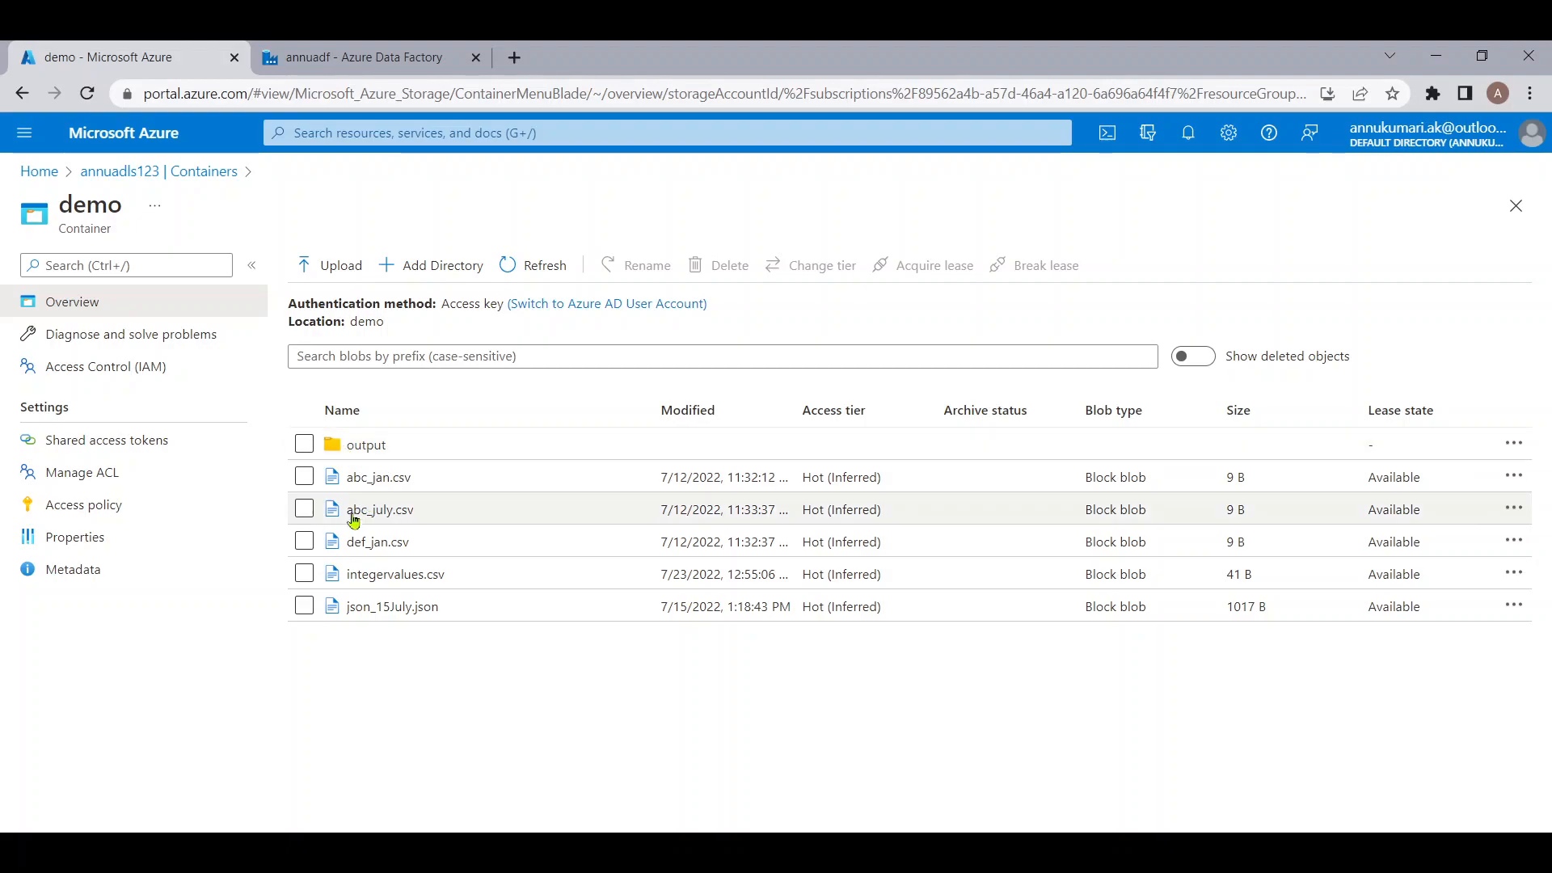
left_click(167, 174)
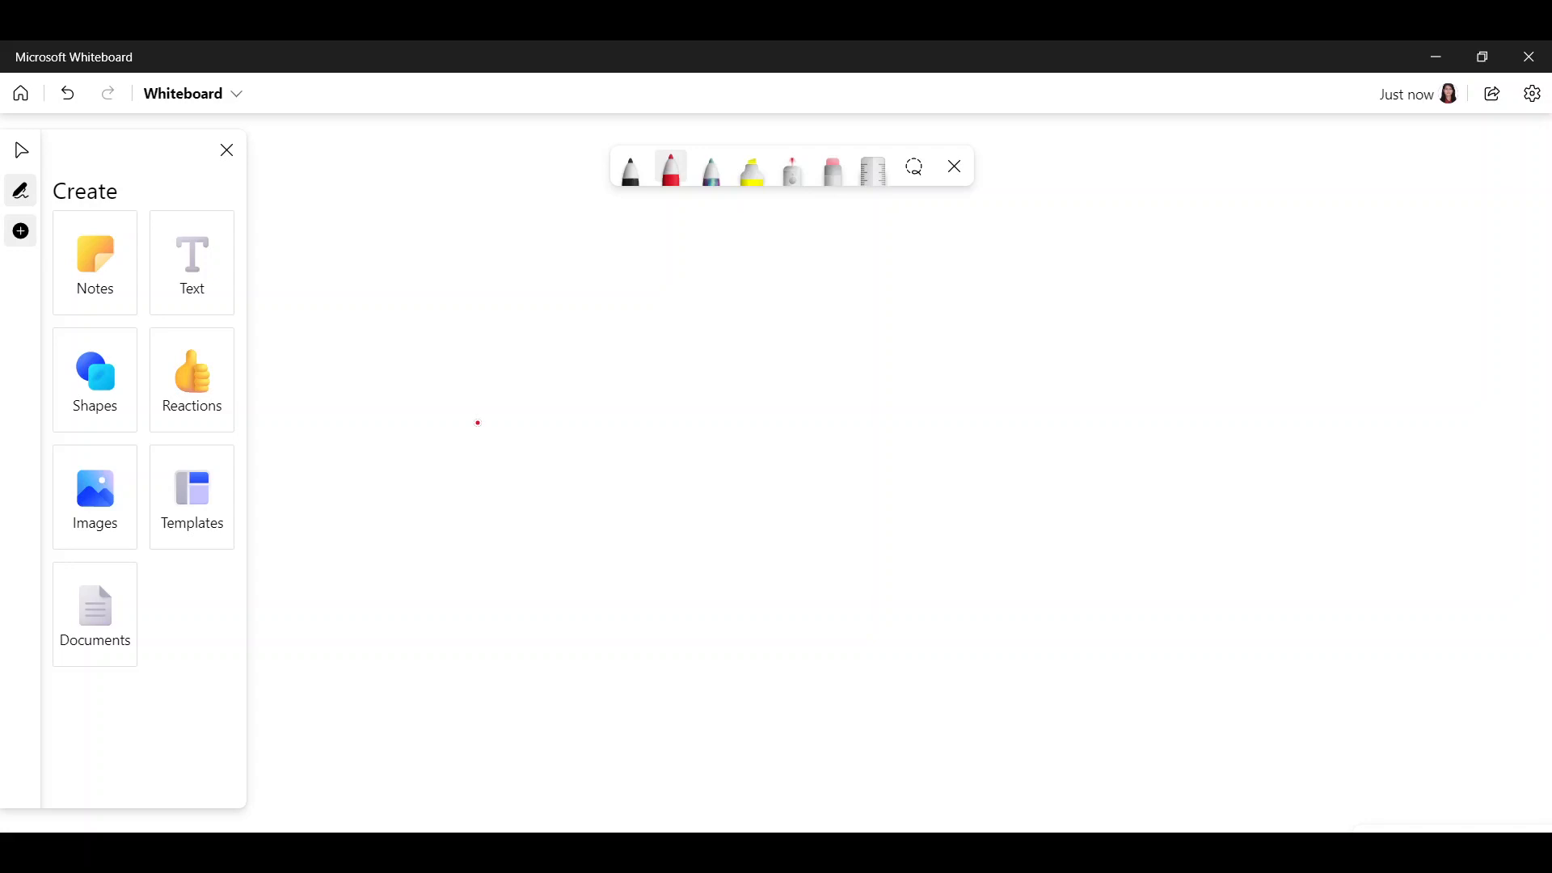
Handwrite a Variable heading with Em and Non Emp entries beneath it on the whiteboard, each followed by empty brackets
mouse_move(299, 145)
left_mouse_down()
mouse_move(318, 145)
mouse_move(333, 185)
mouse_move(362, 166)
mouse_move(424, 182)
mouse_move(578, 166)
left_mouse_up()
mouse_move(324, 198)
left_mouse_down()
mouse_move(348, 276)
mouse_move(390, 243)
mouse_move(403, 256)
left_mouse_up()
mouse_move(308, 316)
left_mouse_down()
mouse_move(380, 319)
mouse_move(505, 283)
mouse_move(555, 304)
mouse_move(618, 255)
mouse_move(627, 315)
left_mouse_up()
mouse_move(574, 183)
left_mouse_down()
mouse_move(583, 221)
mouse_move(649, 230)
mouse_move(574, 216)
left_mouse_up()
left_click_drag(667, 253, 679, 286)
left_click_drag(721, 221, 752, 275)
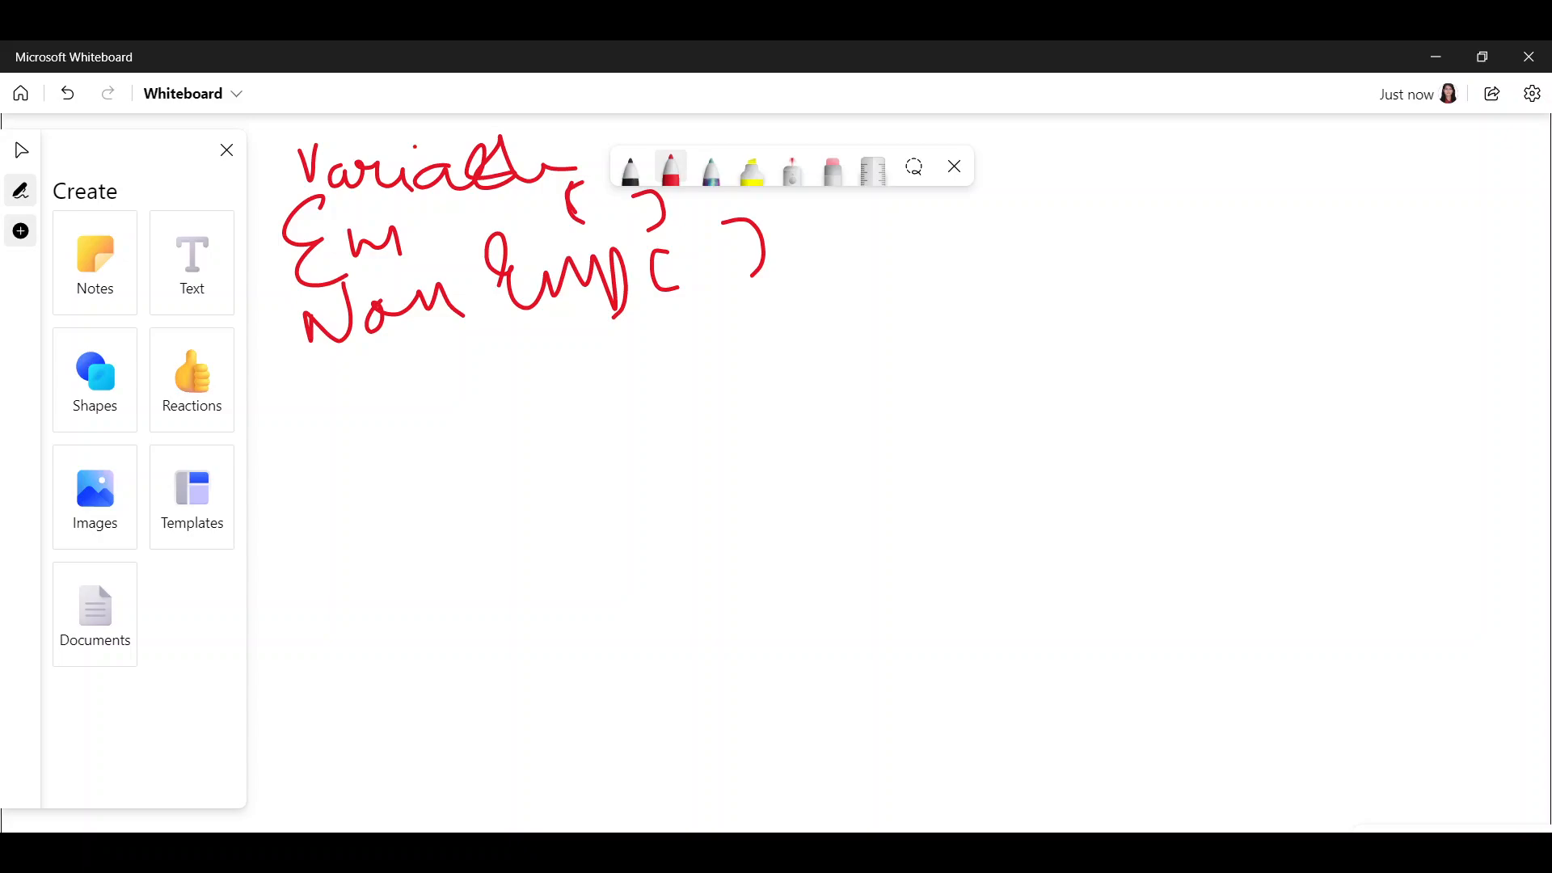
Draw a box labelled GM below the variable notes, with four branches beneath it for the items a to d
mouse_move(289, 408)
left_mouse_down()
mouse_move(289, 536)
mouse_move(506, 378)
mouse_move(349, 533)
mouse_move(303, 534)
mouse_move(345, 602)
mouse_move(401, 605)
left_mouse_up()
mouse_move(345, 602)
left_mouse_down()
mouse_move(345, 644)
mouse_move(406, 646)
left_mouse_up()
mouse_move(354, 655)
left_mouse_down()
mouse_move(351, 677)
mouse_move(416, 687)
mouse_move(422, 730)
left_mouse_up()
mouse_move(304, 434)
left_mouse_down()
mouse_move(372, 482)
mouse_move(402, 406)
mouse_move(460, 473)
mouse_move(324, 419)
left_mouse_up()
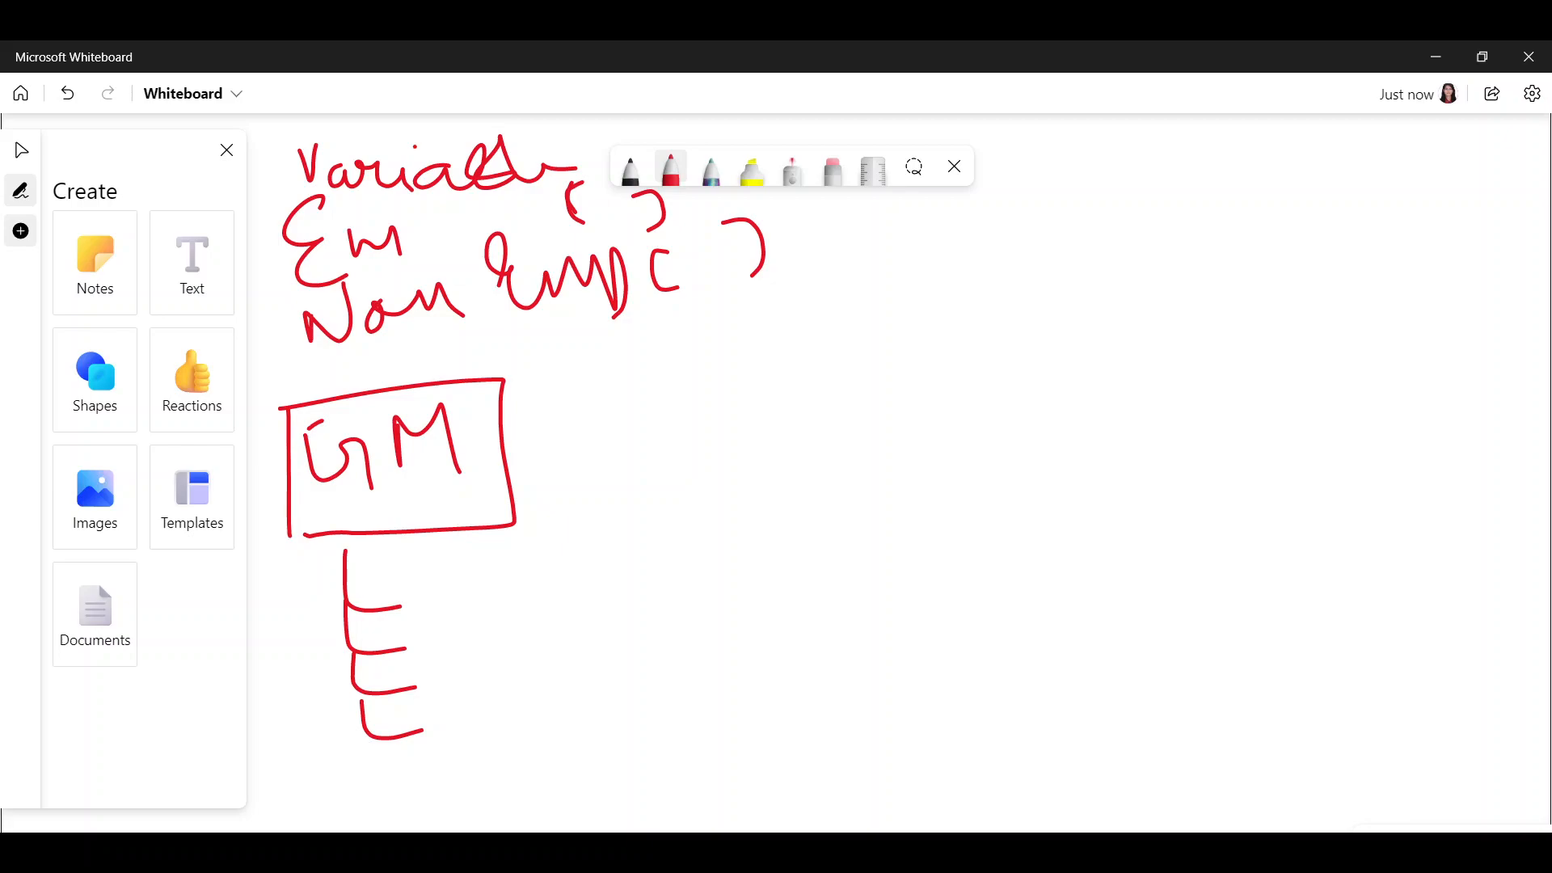
mouse_move(458, 575)
left_mouse_down()
mouse_move(417, 588)
mouse_move(462, 596)
mouse_move(429, 656)
mouse_move(461, 655)
left_mouse_up()
mouse_move(445, 685)
left_mouse_down()
mouse_move(459, 682)
mouse_move(446, 708)
mouse_move(491, 751)
left_mouse_up()
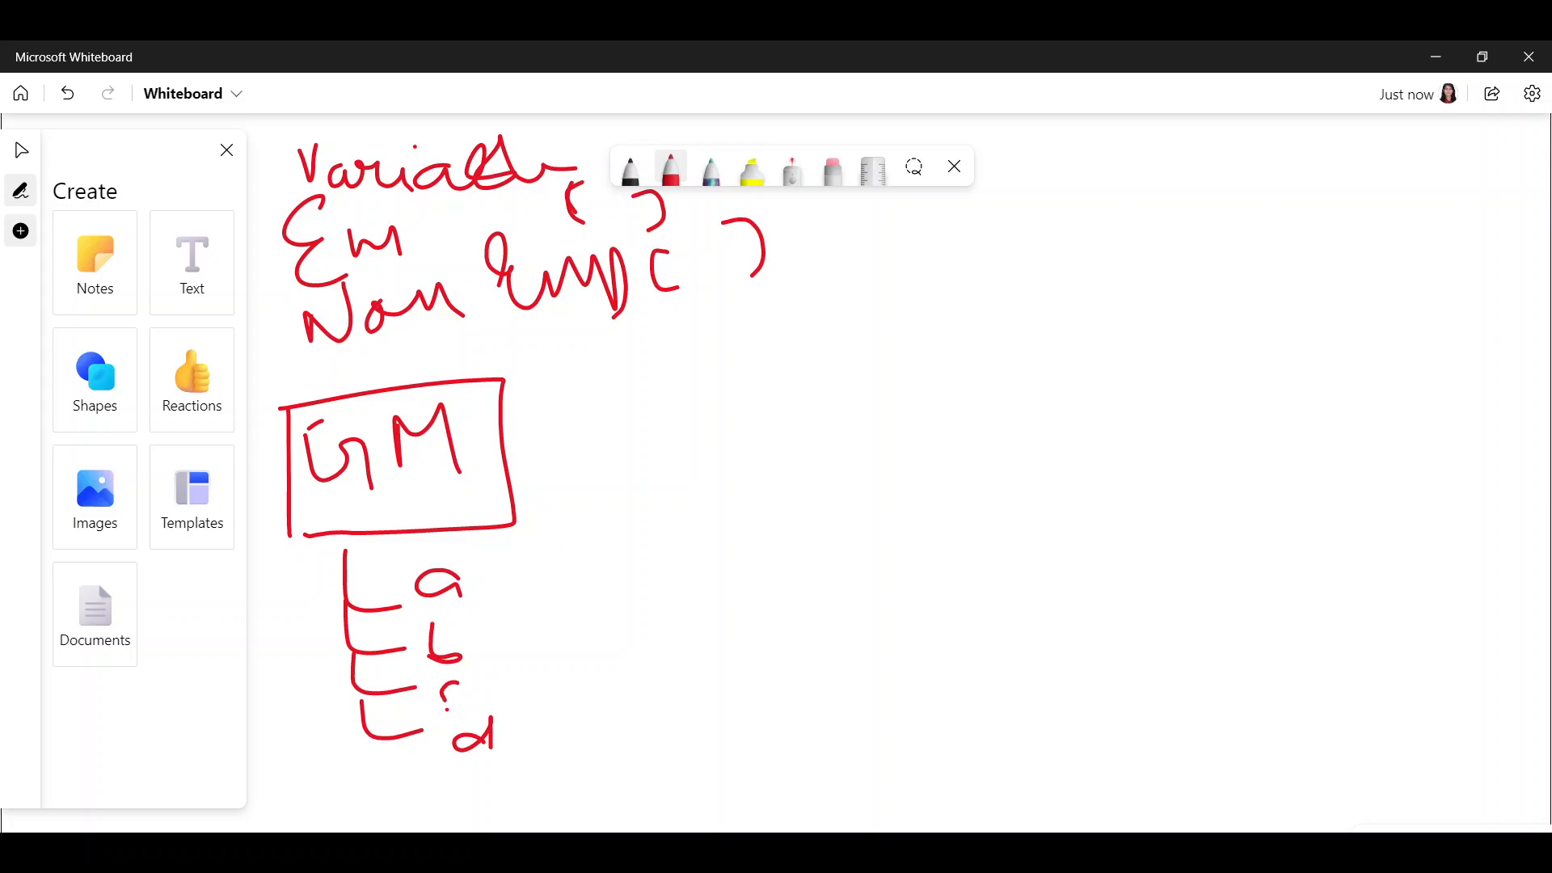
Draw a second box for the ForEach activity connected to the GM box, with another connected GM box below it
left_click_drag(489, 457, 654, 427)
left_click_drag(648, 350, 658, 517)
mouse_move(646, 349)
left_mouse_down()
mouse_move(832, 319)
mouse_move(598, 527)
left_mouse_up()
mouse_move(669, 392)
left_mouse_down()
mouse_move(677, 469)
mouse_move(711, 405)
left_mouse_up()
mouse_move(661, 394)
left_mouse_down()
mouse_move(708, 380)
mouse_move(777, 419)
mouse_move(755, 385)
left_mouse_up()
mouse_move(740, 517)
left_mouse_down()
mouse_move(747, 570)
mouse_move(713, 689)
left_mouse_up()
mouse_move(683, 598)
left_mouse_down()
mouse_move(863, 561)
mouse_move(695, 692)
left_mouse_up()
mouse_move(764, 608)
left_mouse_down()
mouse_move(728, 667)
mouse_move(783, 694)
mouse_move(829, 577)
mouse_move(846, 653)
left_mouse_up()
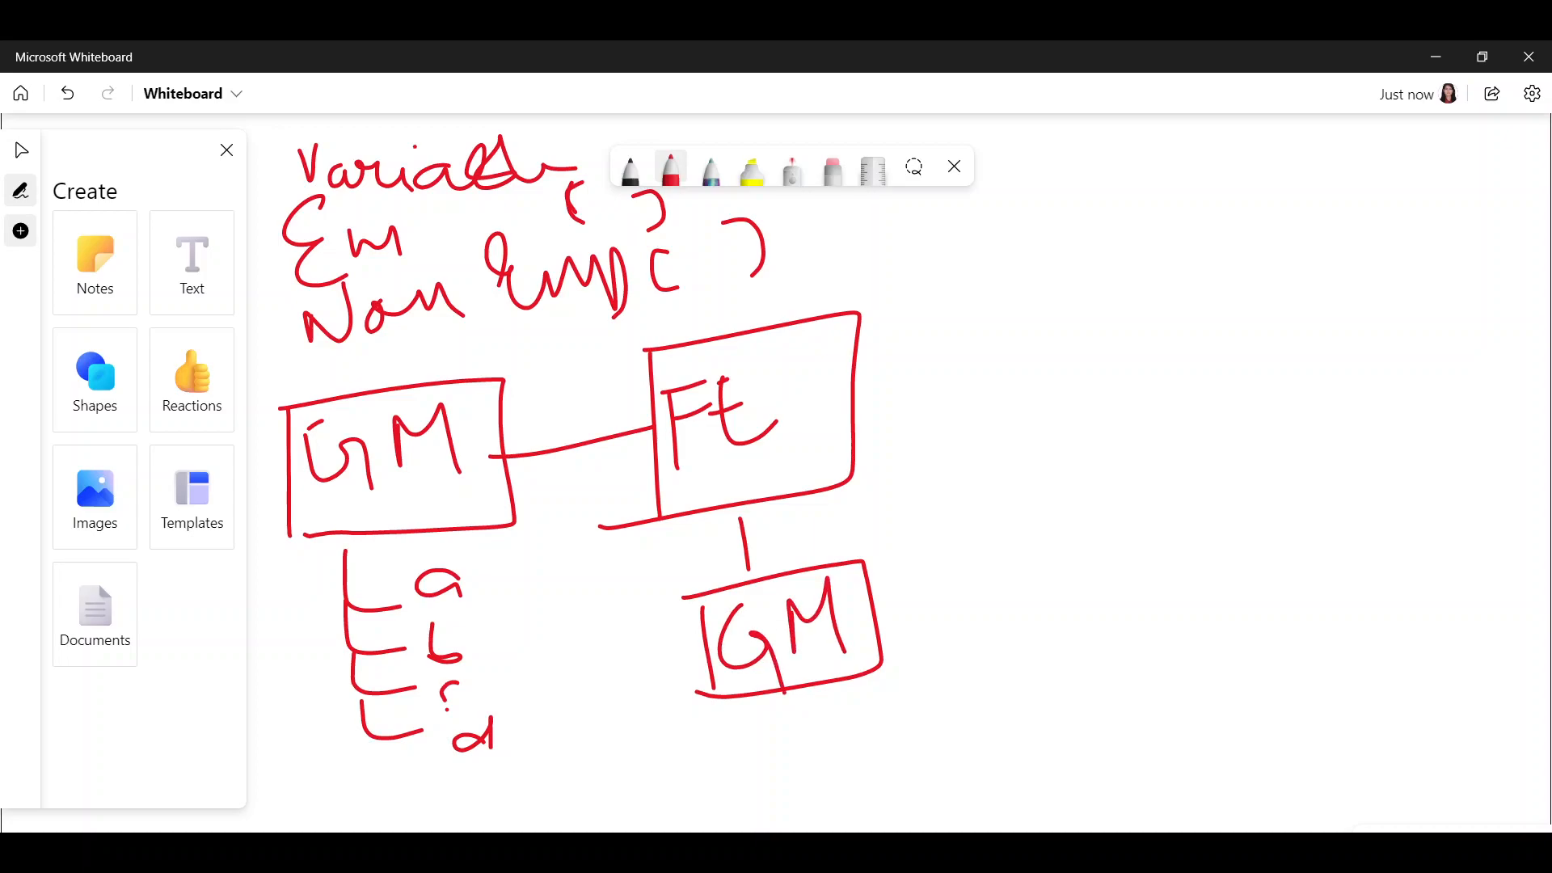
Label the connector between the first two boxes a, and sketch numbered branches 1 to 4 with brackets under the inner GM box
mouse_move(580, 390)
left_mouse_down()
mouse_move(558, 422)
mouse_move(604, 416)
left_mouse_up()
mouse_move(756, 695)
left_mouse_down()
mouse_move(833, 725)
mouse_move(835, 794)
mouse_move(786, 833)
mouse_move(844, 826)
left_mouse_up()
mouse_move(862, 700)
left_mouse_down()
mouse_move(888, 816)
mouse_move(921, 830)
left_mouse_up()
left_click(887, 718)
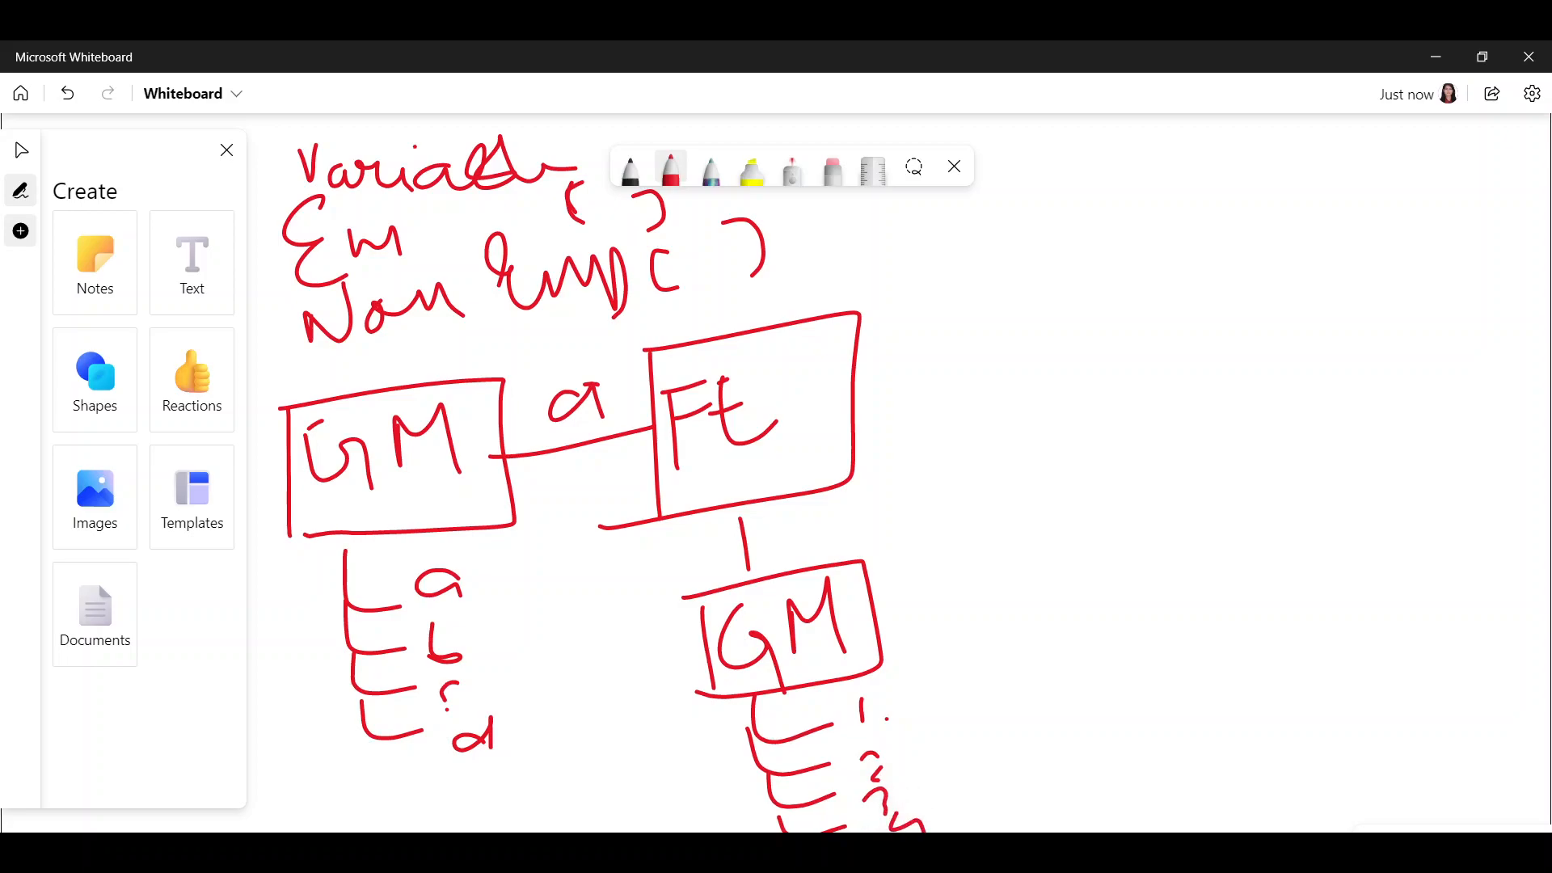
mouse_move(664, 737)
left_mouse_down()
mouse_move(643, 742)
mouse_move(673, 790)
left_mouse_up()
left_click_drag(891, 682, 964, 815)
left_click_drag(692, 734, 712, 766)
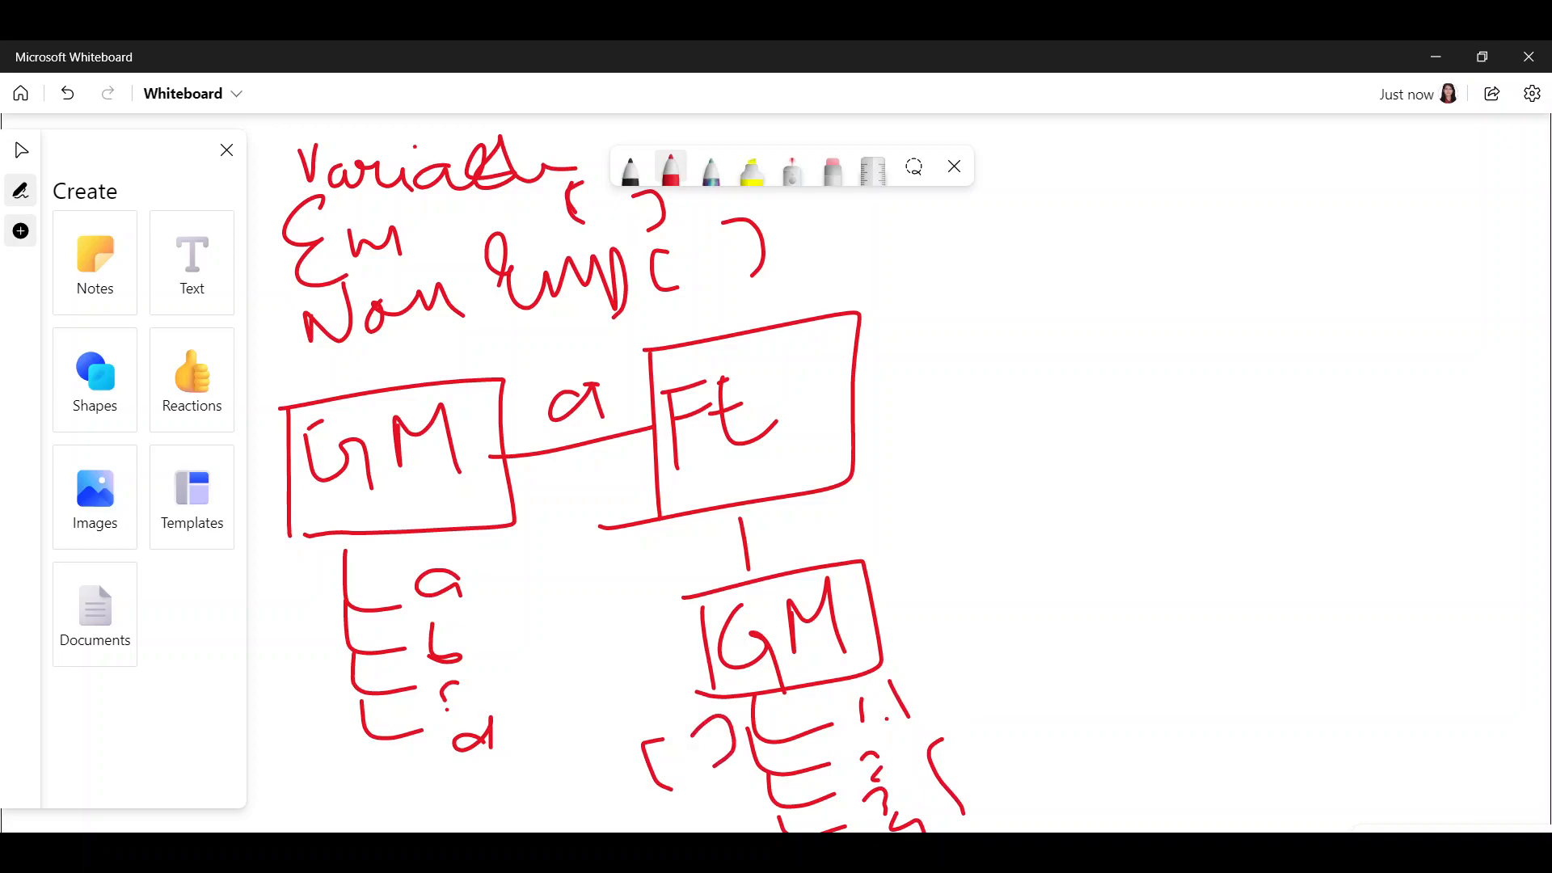
Connect a box labelled If to the inner GM box and circle the empty bracket pair beside the numbered branches
left_click_drag(885, 623, 1012, 580)
mouse_move(1008, 518)
left_mouse_down()
mouse_move(1028, 663)
mouse_move(1185, 556)
mouse_move(1025, 663)
left_mouse_up()
left_click_drag(1020, 549, 1058, 529)
mouse_move(1037, 548)
left_mouse_down()
mouse_move(1051, 589)
mouse_move(1079, 574)
left_mouse_up()
mouse_move(1071, 517)
left_mouse_down()
mouse_move(1087, 610)
mouse_move(1114, 538)
left_mouse_up()
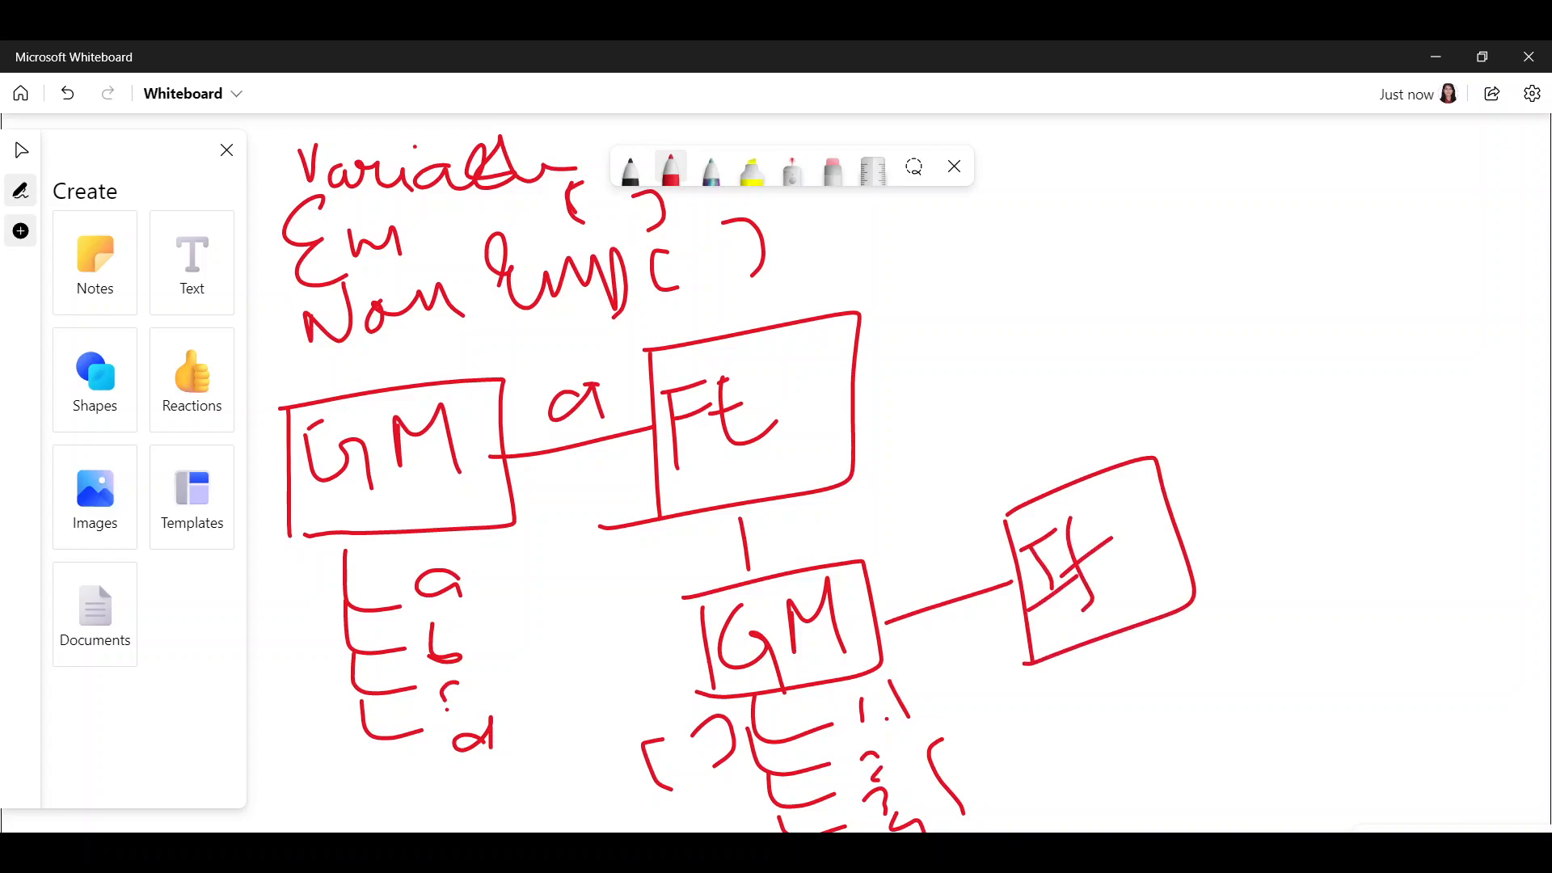
mouse_move(627, 802)
left_mouse_down()
mouse_move(640, 800)
mouse_move(614, 776)
mouse_move(727, 711)
left_mouse_up()
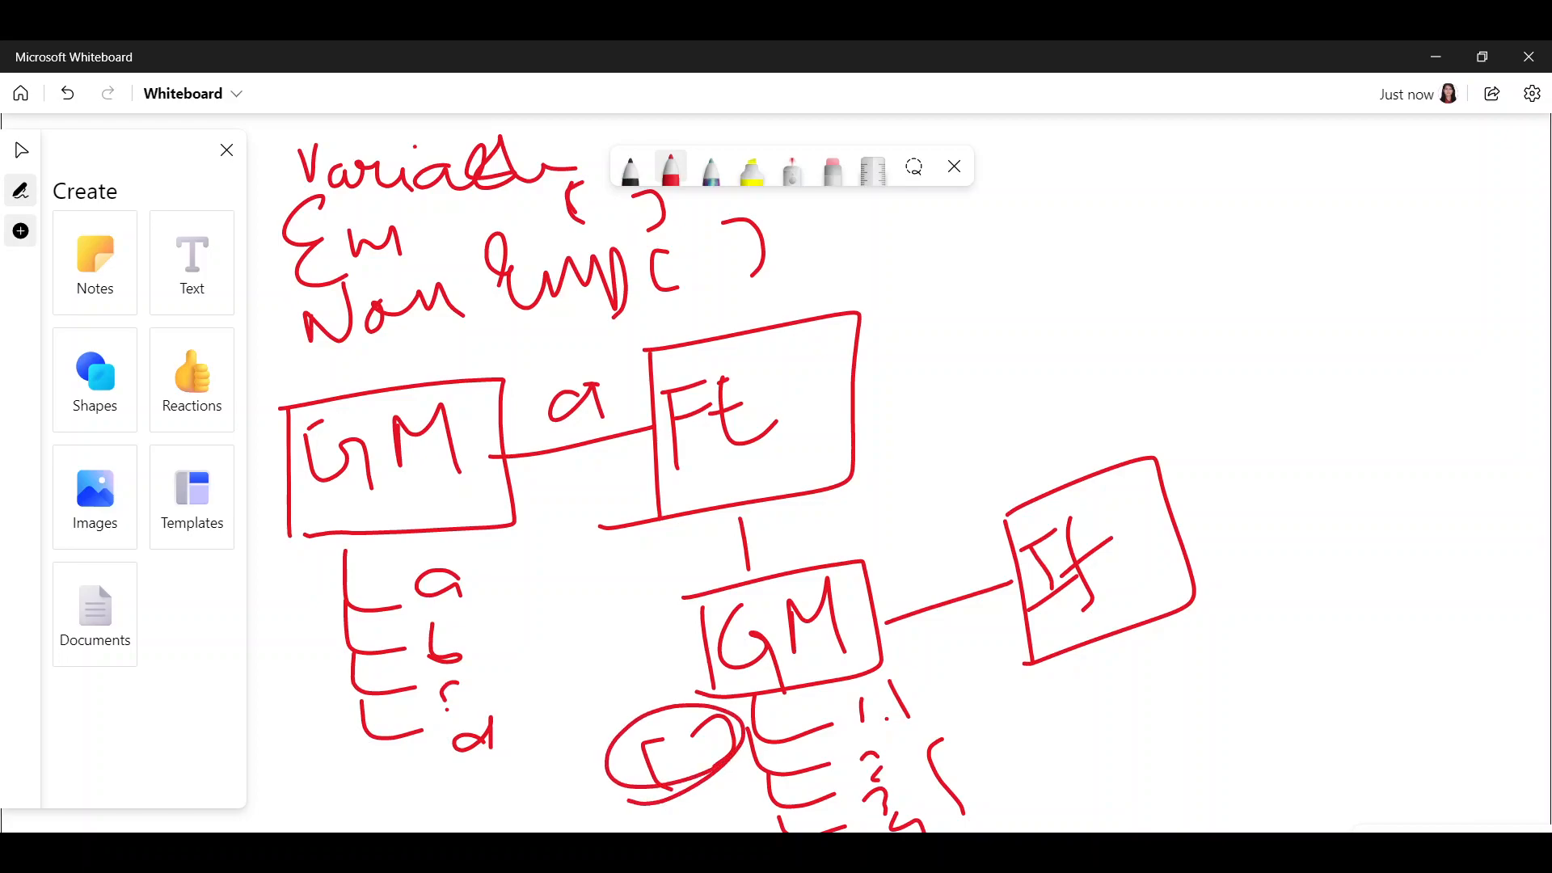
Mark the inner GM box and draw T and F branches coming out of the If box
left_click_drag(896, 566, 855, 603)
mouse_move(1072, 675)
left_mouse_down()
mouse_move(1064, 692)
mouse_move(1071, 680)
left_mouse_up()
mouse_move(1121, 518)
left_mouse_down()
mouse_move(1205, 464)
mouse_move(1228, 486)
left_mouse_up()
left_click_drag(1190, 434, 1244, 418)
mouse_move(1145, 604)
left_mouse_down()
mouse_move(1234, 552)
mouse_move(1269, 571)
mouse_move(1263, 506)
left_mouse_up()
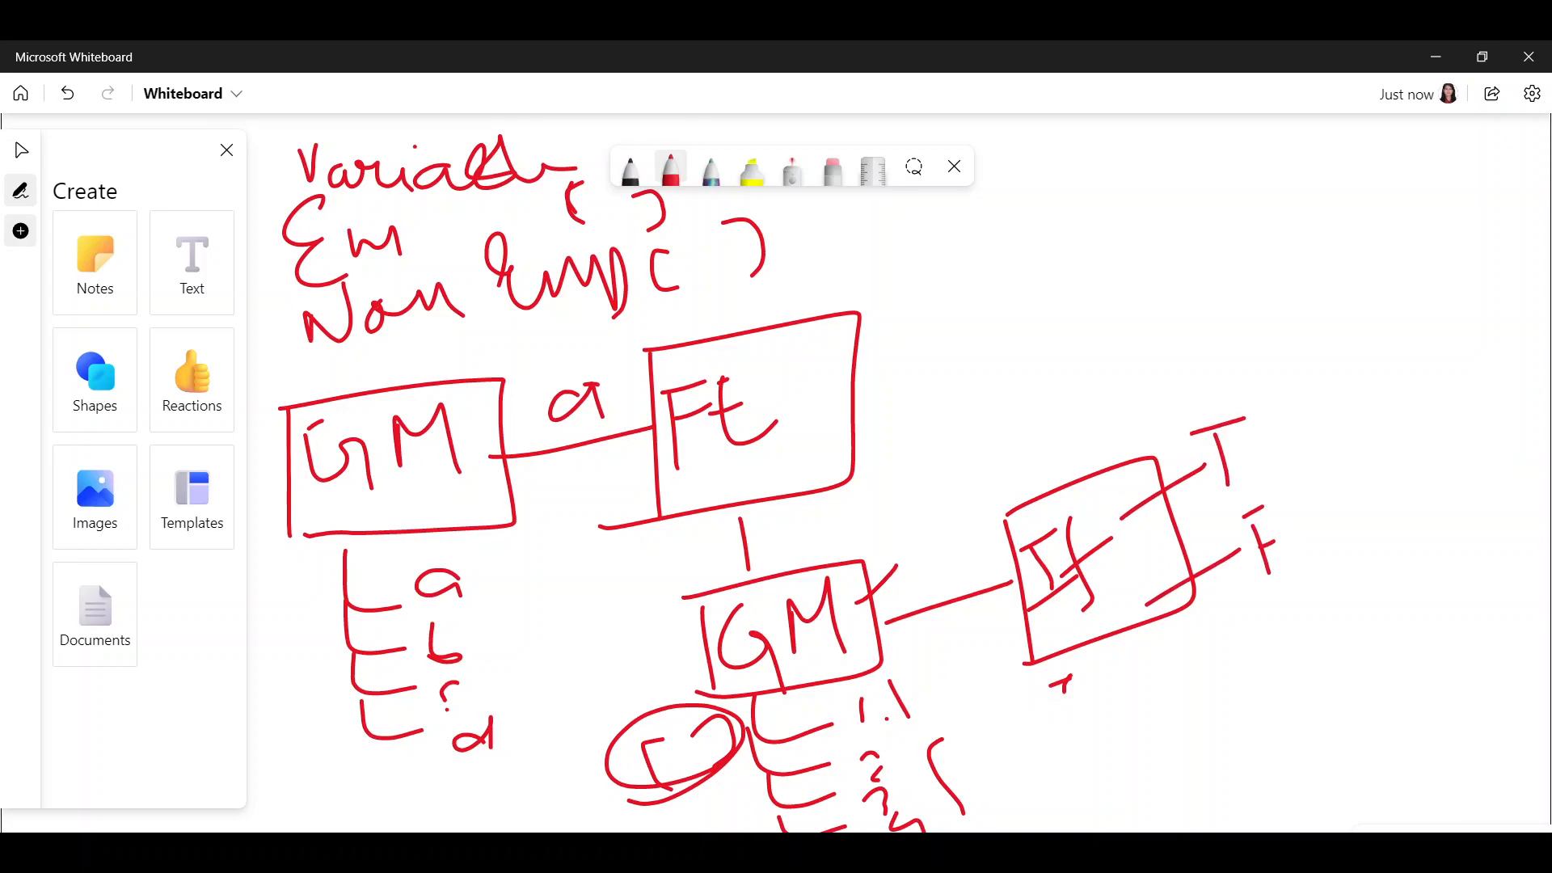
Write b under the first connector, underline the circled empty brackets, and redraw the F label on the If box's lower branch
left_click(468, 653)
left_click_drag(476, 630, 493, 620)
mouse_move(579, 455)
left_mouse_down()
mouse_move(579, 493)
mouse_move(599, 485)
left_mouse_up()
left_click_drag(653, 823, 750, 776)
mouse_move(1274, 563)
left_mouse_down()
mouse_move(1318, 544)
mouse_move(1302, 507)
mouse_move(1270, 607)
left_mouse_up()
left_click_drag(1248, 522, 1303, 505)
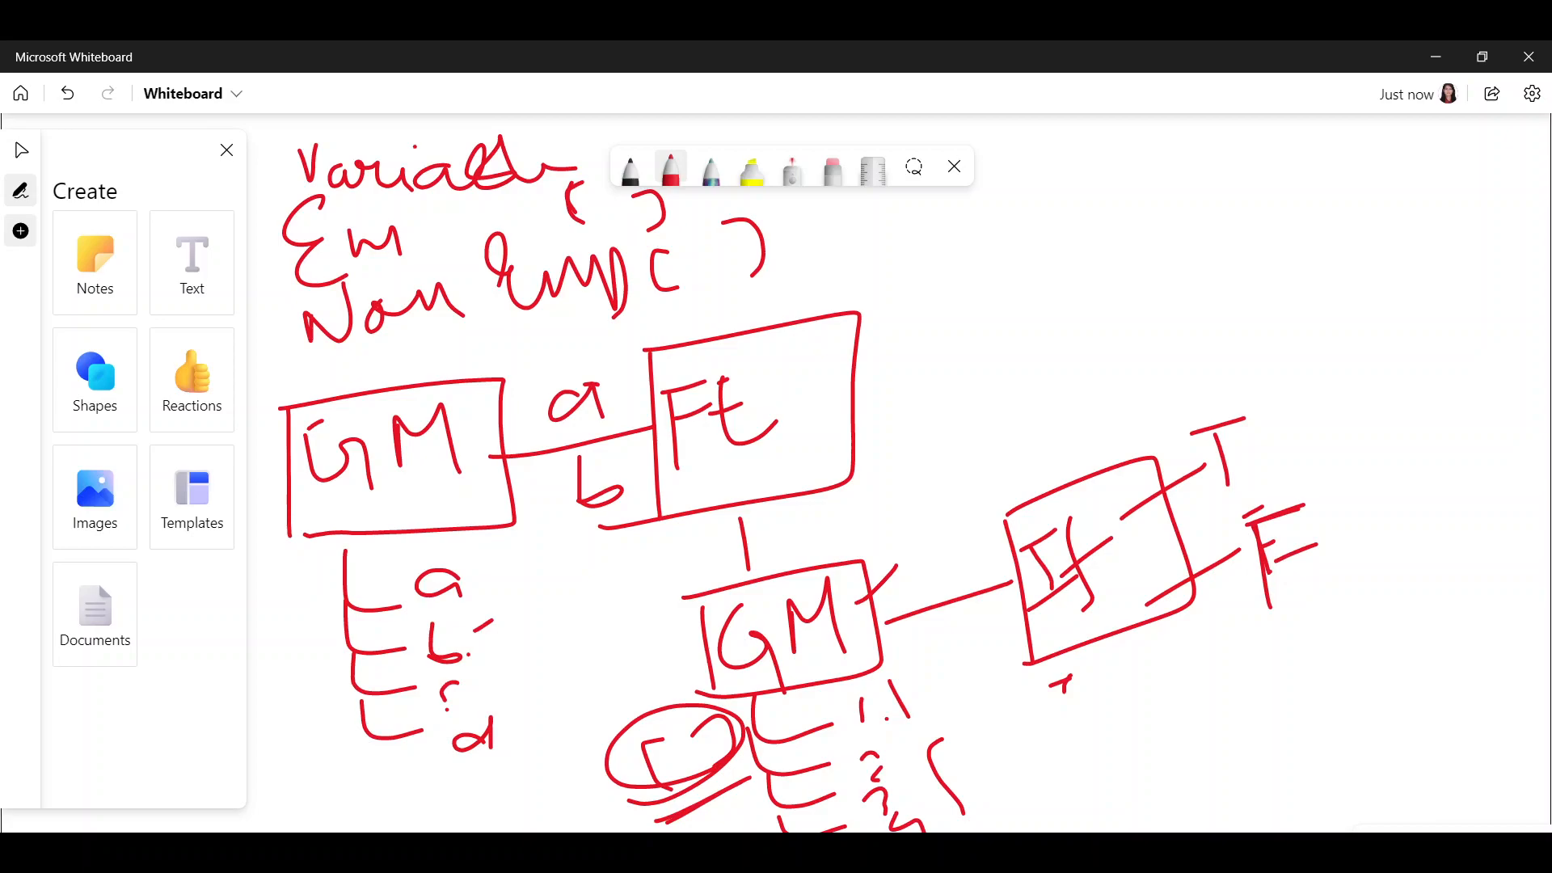
Draw an arrow from each of the T and F branches to its own box labelled AV
left_click_drag(1257, 456, 1300, 428)
mouse_move(1316, 358)
left_mouse_down()
mouse_move(1332, 428)
mouse_move(1451, 299)
mouse_move(1334, 425)
mouse_move(1382, 381)
left_mouse_up()
mouse_move(1372, 365)
left_mouse_down()
mouse_move(1389, 379)
mouse_move(1436, 264)
left_mouse_up()
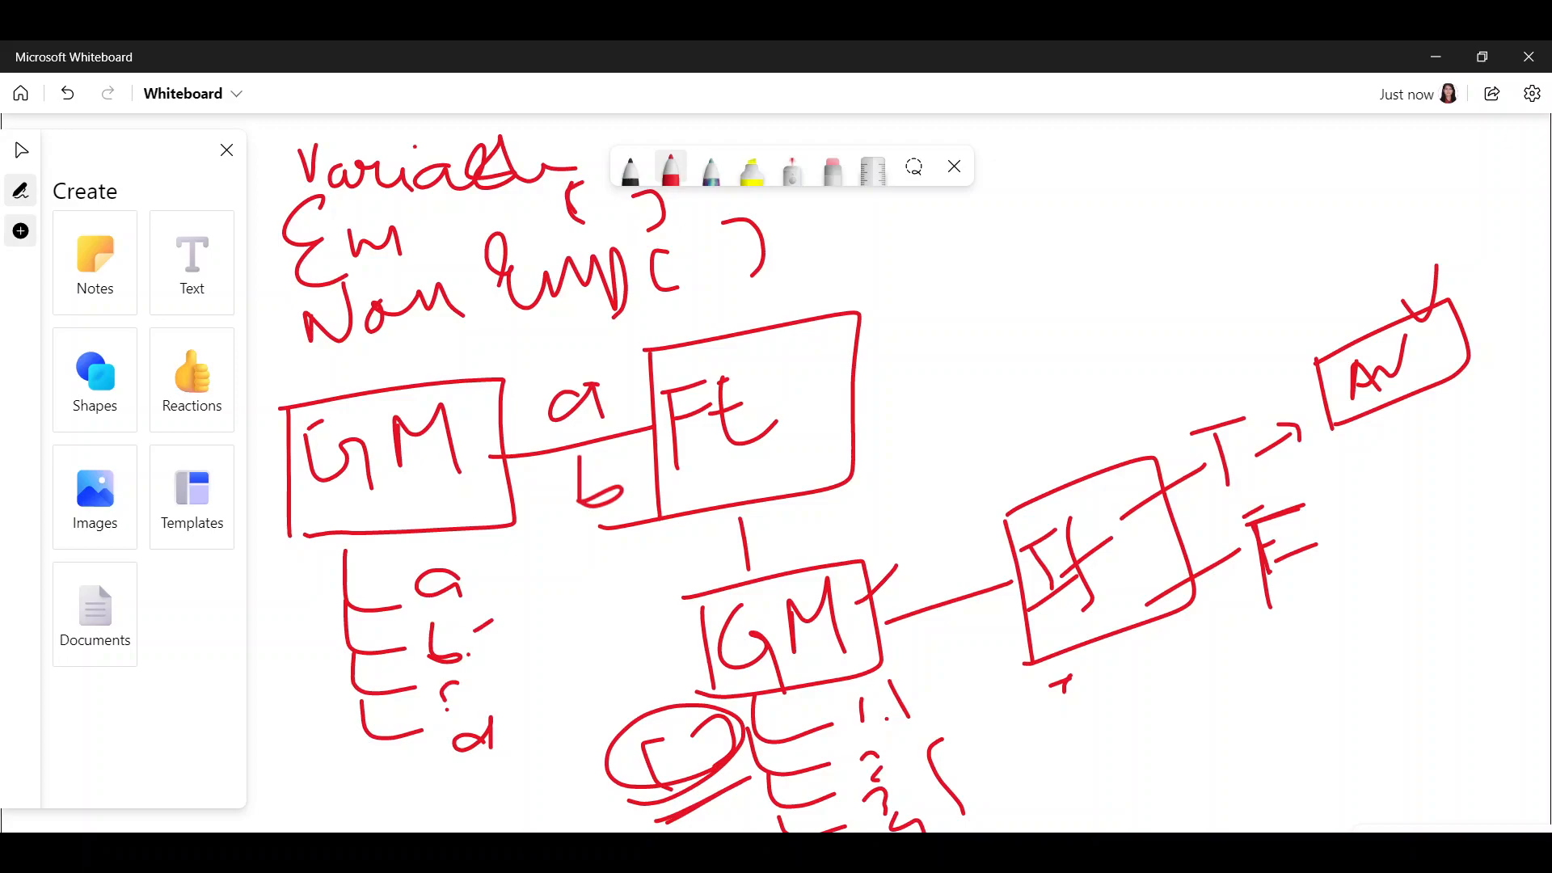
left_click_drag(1323, 527, 1358, 520)
left_click_drag(1351, 503, 1357, 537)
mouse_move(1369, 485)
left_mouse_down()
mouse_move(1388, 543)
mouse_move(1497, 485)
mouse_move(1378, 571)
mouse_move(1410, 488)
mouse_move(1431, 539)
left_mouse_up()
left_click_drag(1402, 527, 1446, 511)
left_click_drag(1447, 511, 1463, 447)
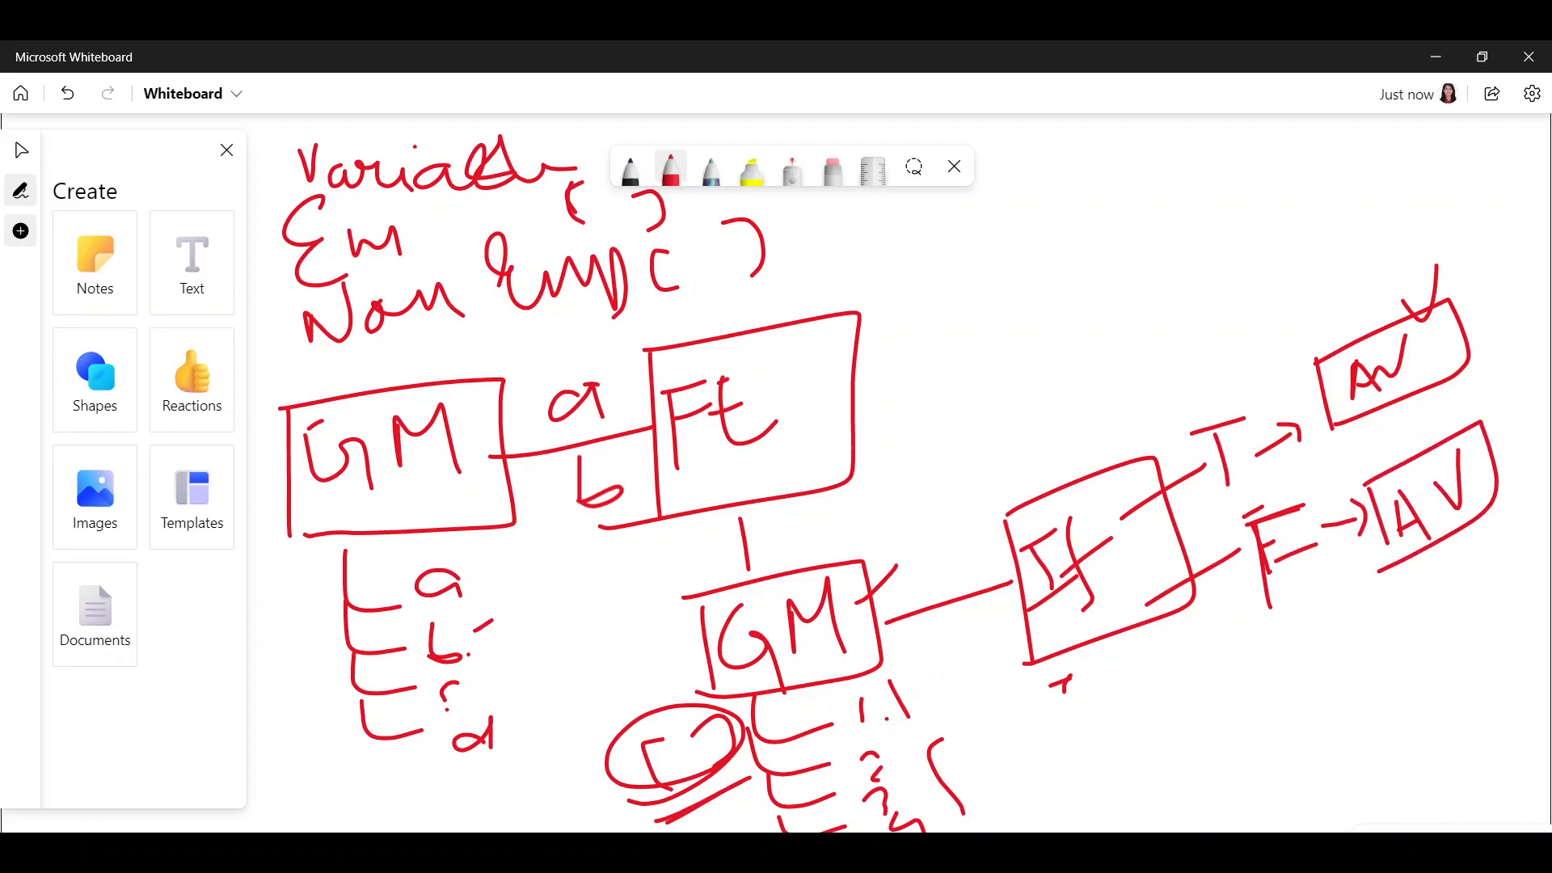
Circle both AV boxes and draw long arrows from the Em and Non Emp variables towards them
key("ctrl+z")
mouse_move(1459, 310)
left_mouse_down()
mouse_move(1332, 406)
mouse_move(1459, 317)
left_mouse_up()
mouse_move(722, 204)
left_mouse_down()
mouse_move(805, 202)
mouse_move(1231, 290)
mouse_move(1130, 335)
left_mouse_up()
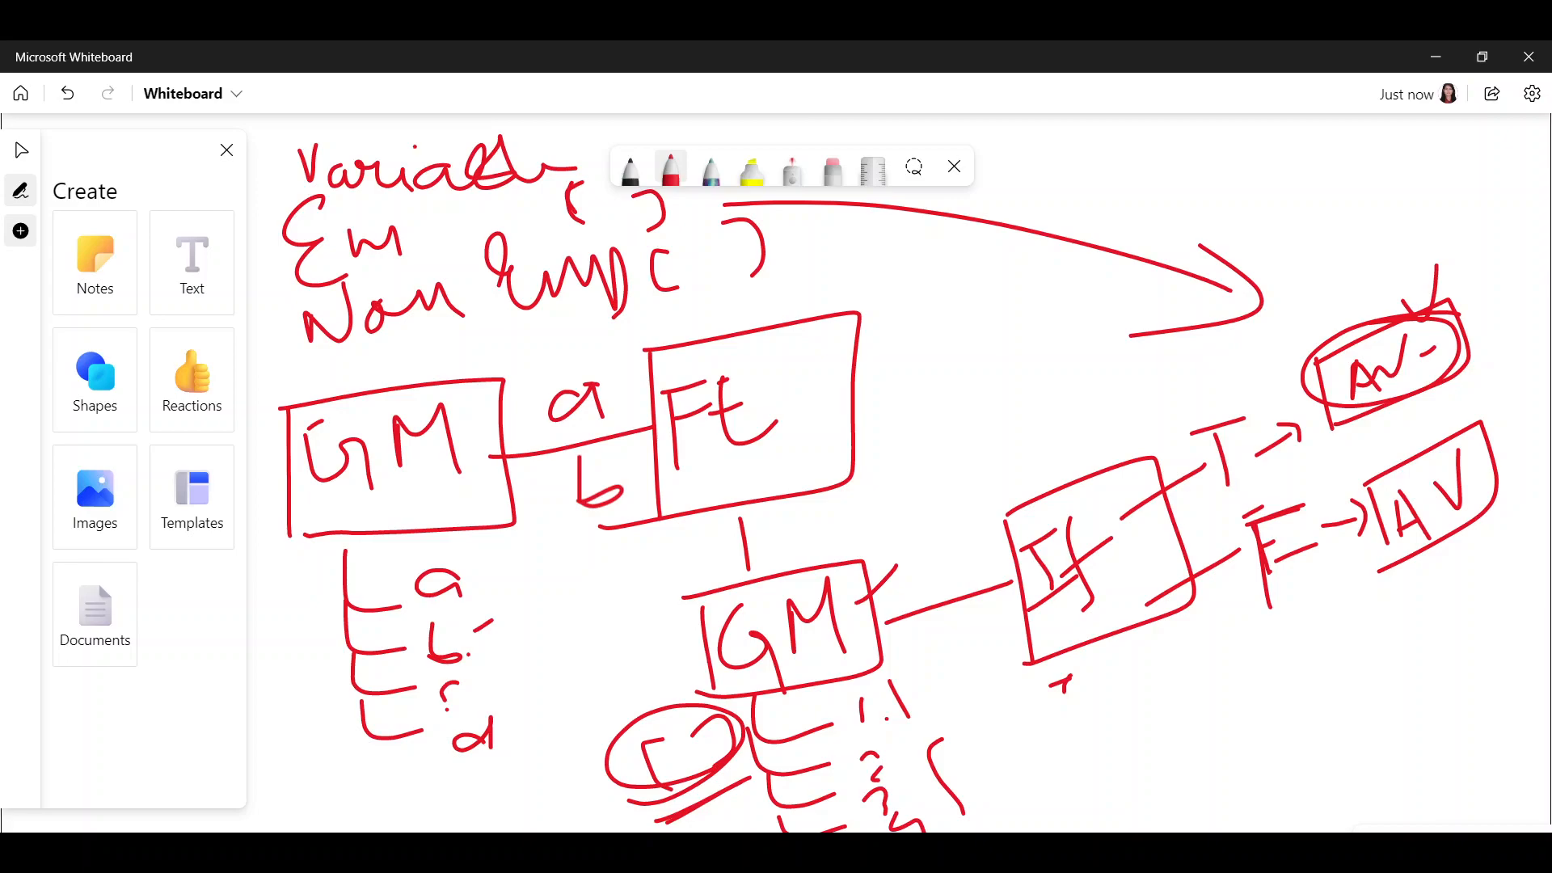
mouse_move(1410, 569)
left_mouse_down()
mouse_move(1484, 561)
mouse_move(1374, 566)
mouse_move(1410, 593)
left_mouse_up()
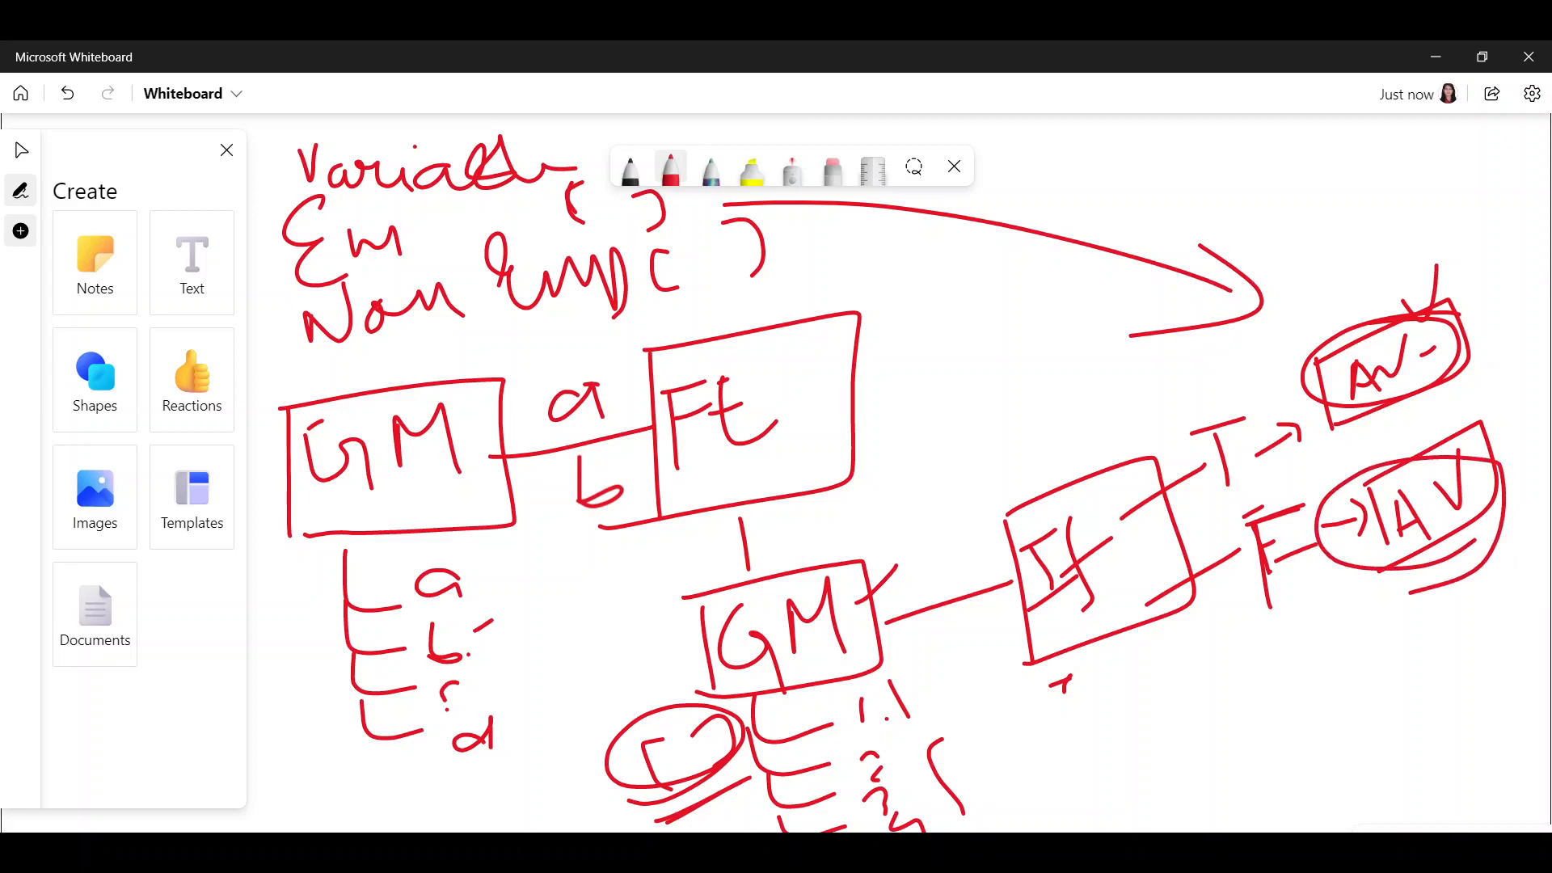
mouse_move(703, 267)
left_mouse_down()
mouse_move(1001, 323)
mouse_move(1287, 458)
mouse_move(1257, 482)
left_mouse_up()
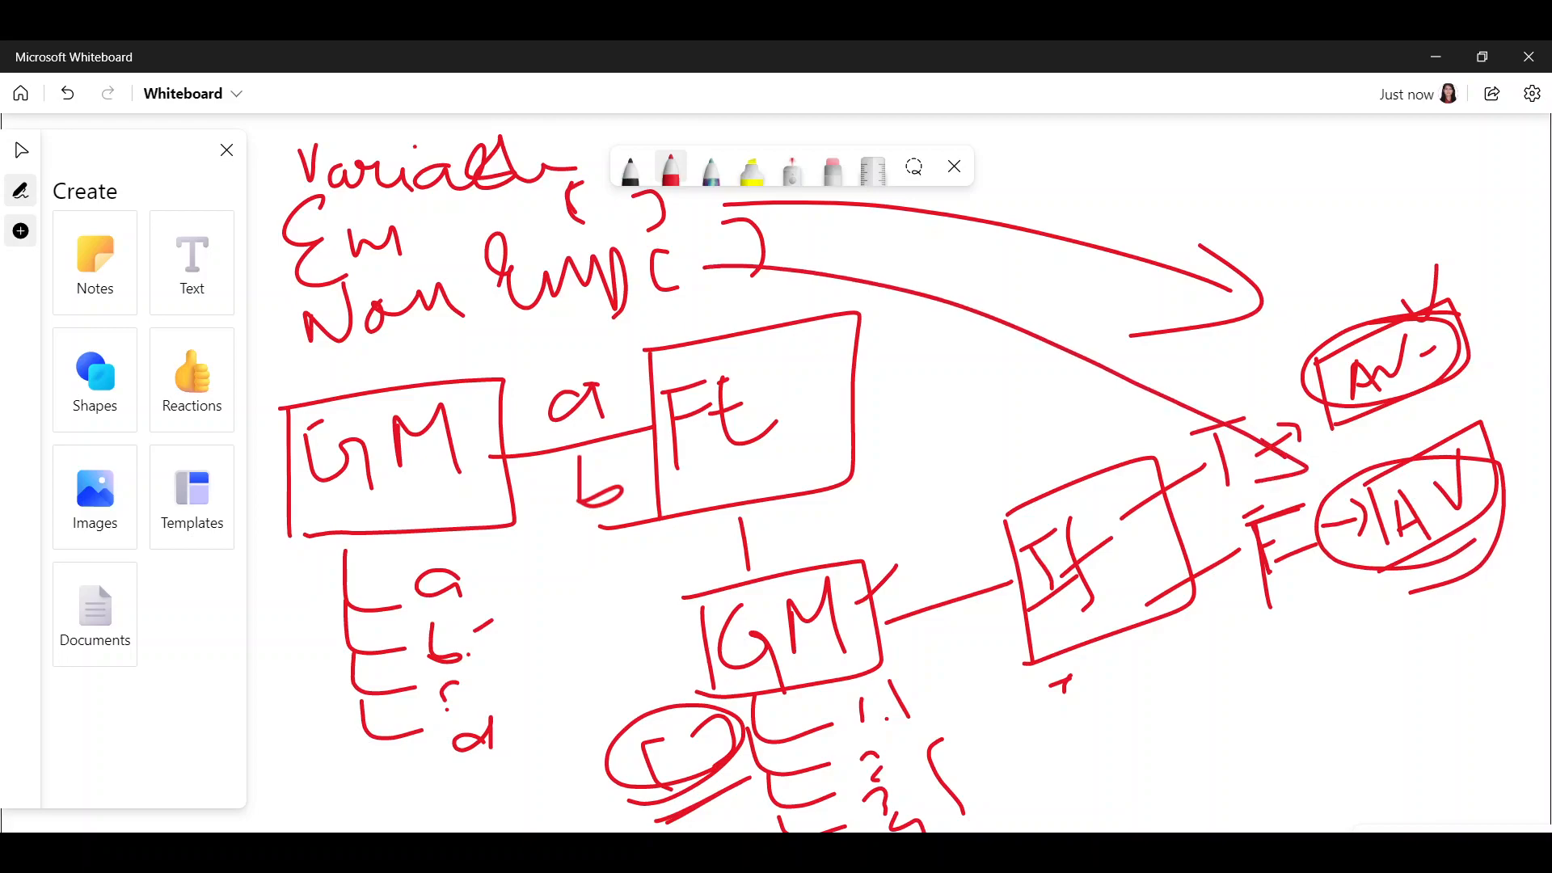
Circle both a labels, underline Non Emp, and draw an arrow from it to a bracketed list containing "a"
left_click_drag(565, 357, 549, 365)
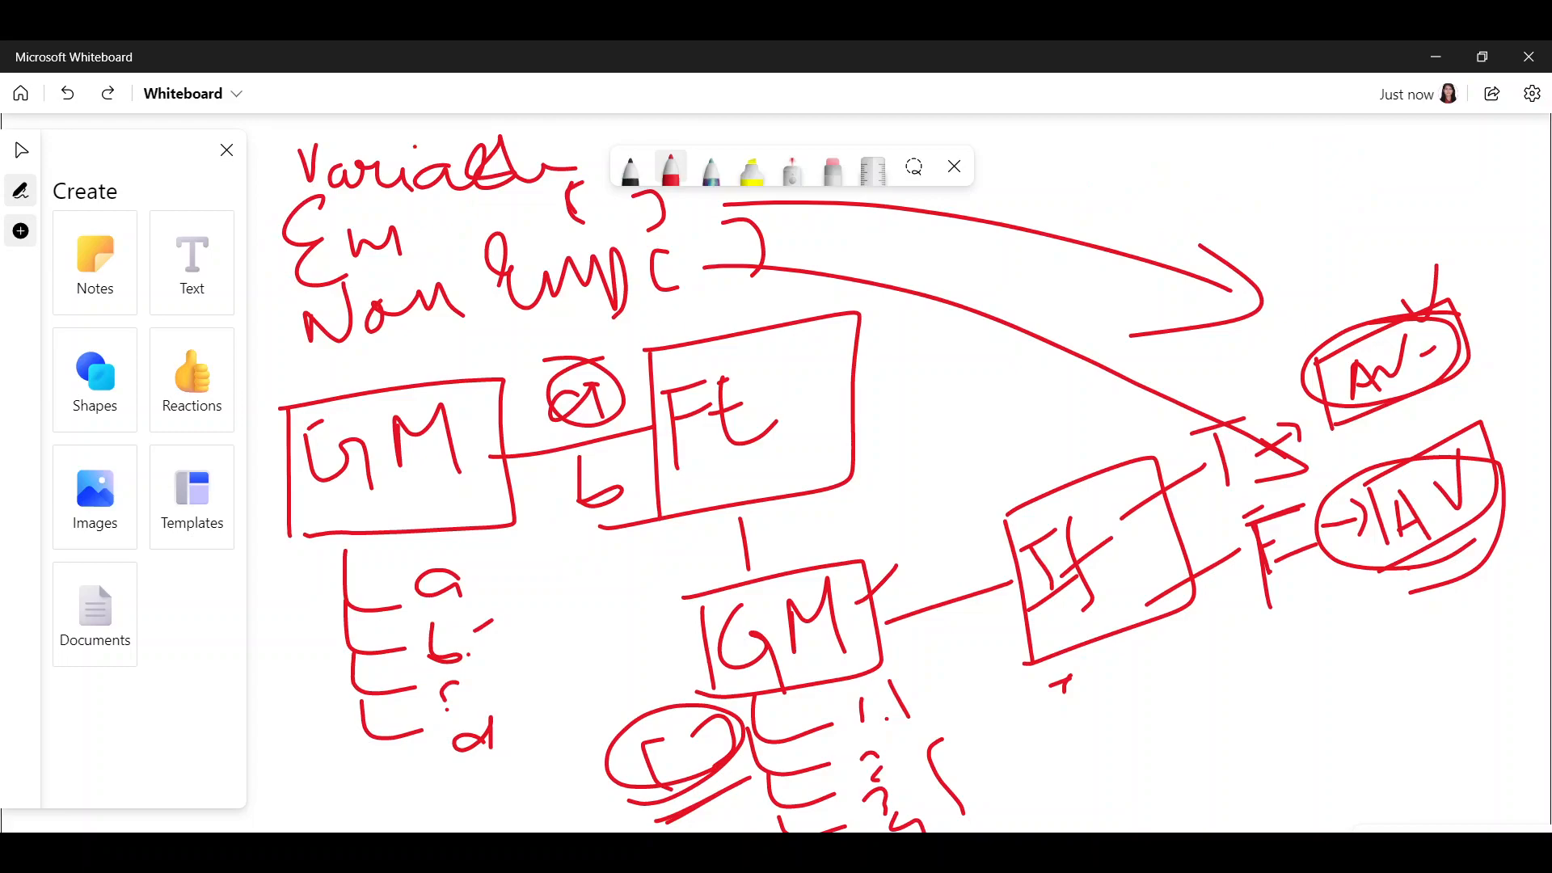
left_click_drag(412, 556, 347, 635)
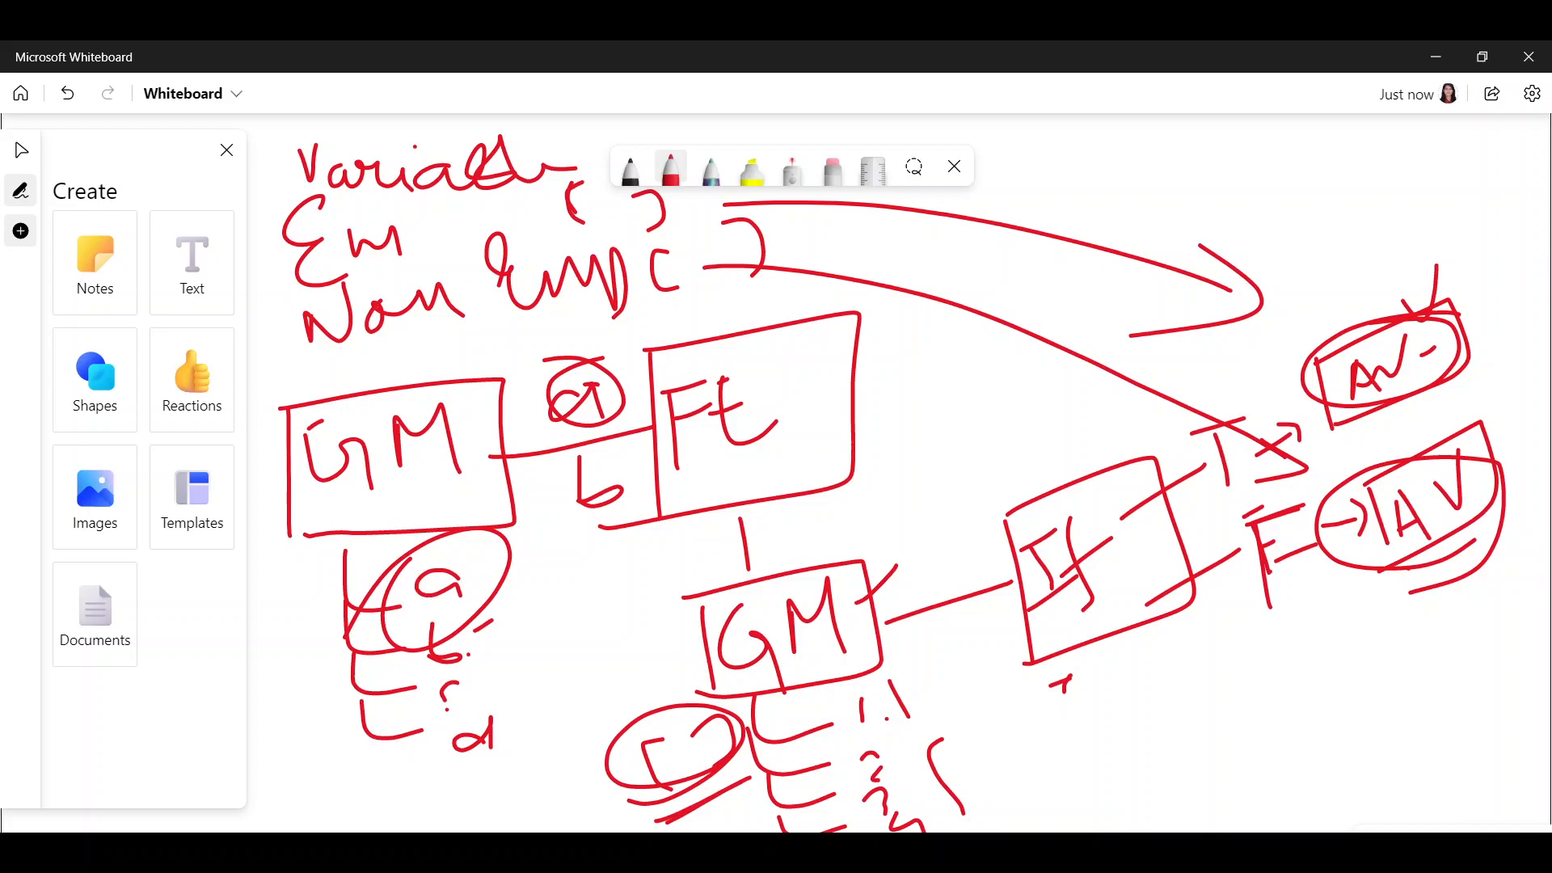
left_click_drag(485, 621, 582, 543)
left_click_drag(370, 349, 665, 298)
left_click_drag(776, 275, 1081, 209)
mouse_move(1054, 190)
left_mouse_down()
mouse_move(1096, 205)
mouse_move(1080, 236)
left_mouse_up()
mouse_move(1164, 161)
left_mouse_down()
mouse_move(1164, 240)
mouse_move(1210, 225)
left_mouse_up()
mouse_move(1227, 134)
left_mouse_down()
mouse_move(1242, 200)
mouse_move(1317, 184)
mouse_move(1243, 173)
mouse_move(1248, 200)
left_mouse_up()
key("ctrl+z")
mouse_move(1267, 136)
left_mouse_down()
mouse_move(1263, 151)
mouse_move(1279, 140)
left_mouse_up()
left_click_drag(1158, 167, 1179, 180)
left_click_drag(1175, 156, 1182, 164)
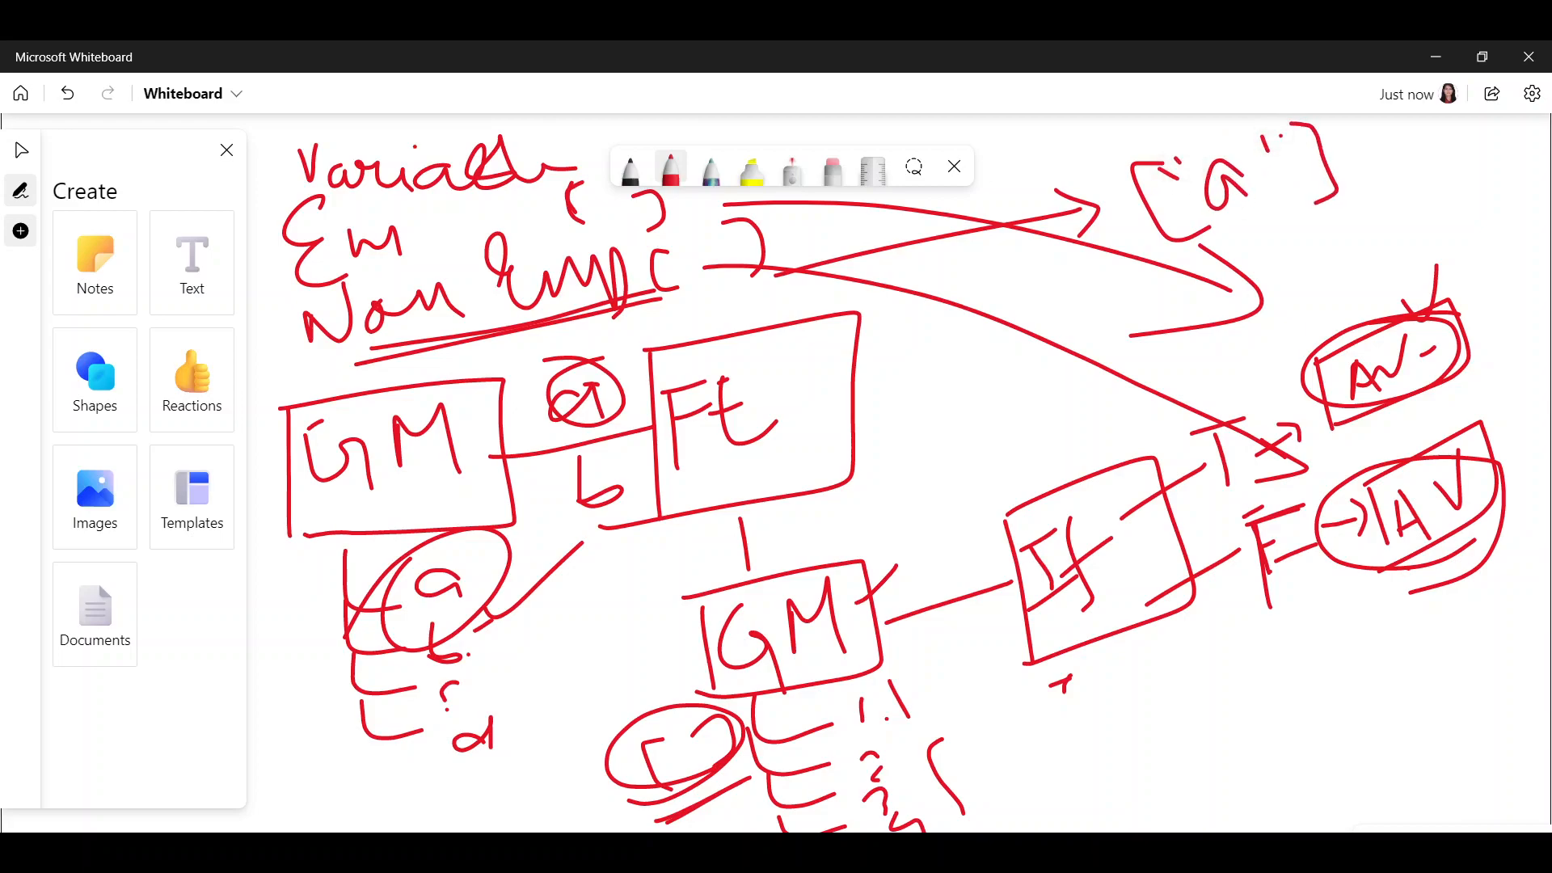
Circle item b under the first GM box and draw an arrow from Em to a bracketed list containing "b"
mouse_move(481, 605)
left_mouse_down()
mouse_move(412, 639)
mouse_move(440, 607)
left_mouse_up()
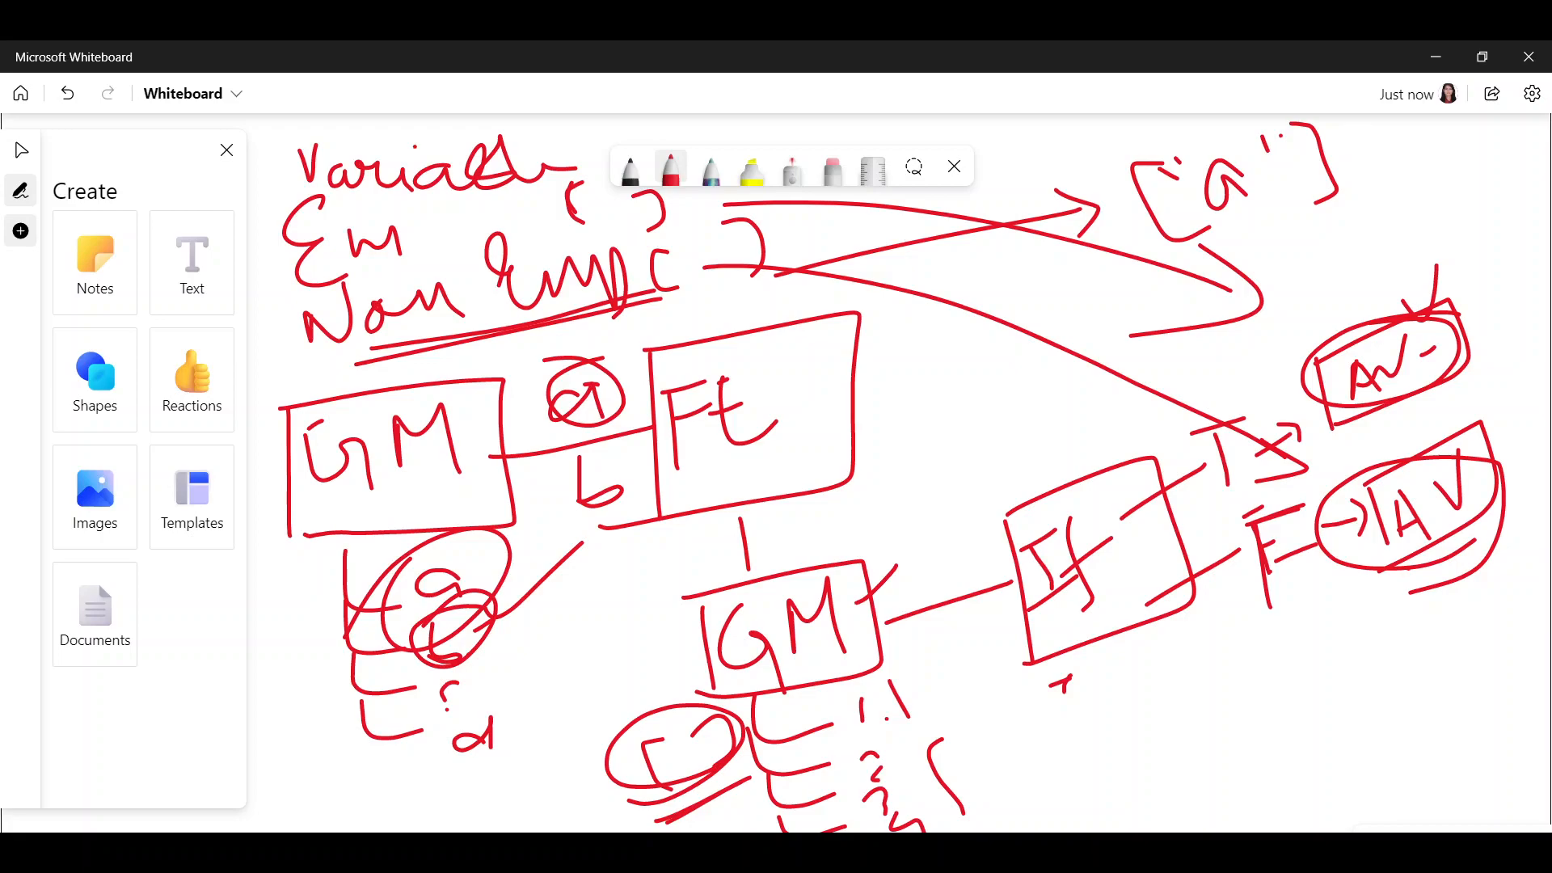
mouse_move(670, 202)
left_mouse_down()
mouse_move(801, 231)
mouse_move(1115, 244)
mouse_move(1125, 322)
left_mouse_up()
left_click_drag(1285, 227, 1325, 299)
left_click_drag(1332, 223, 1366, 273)
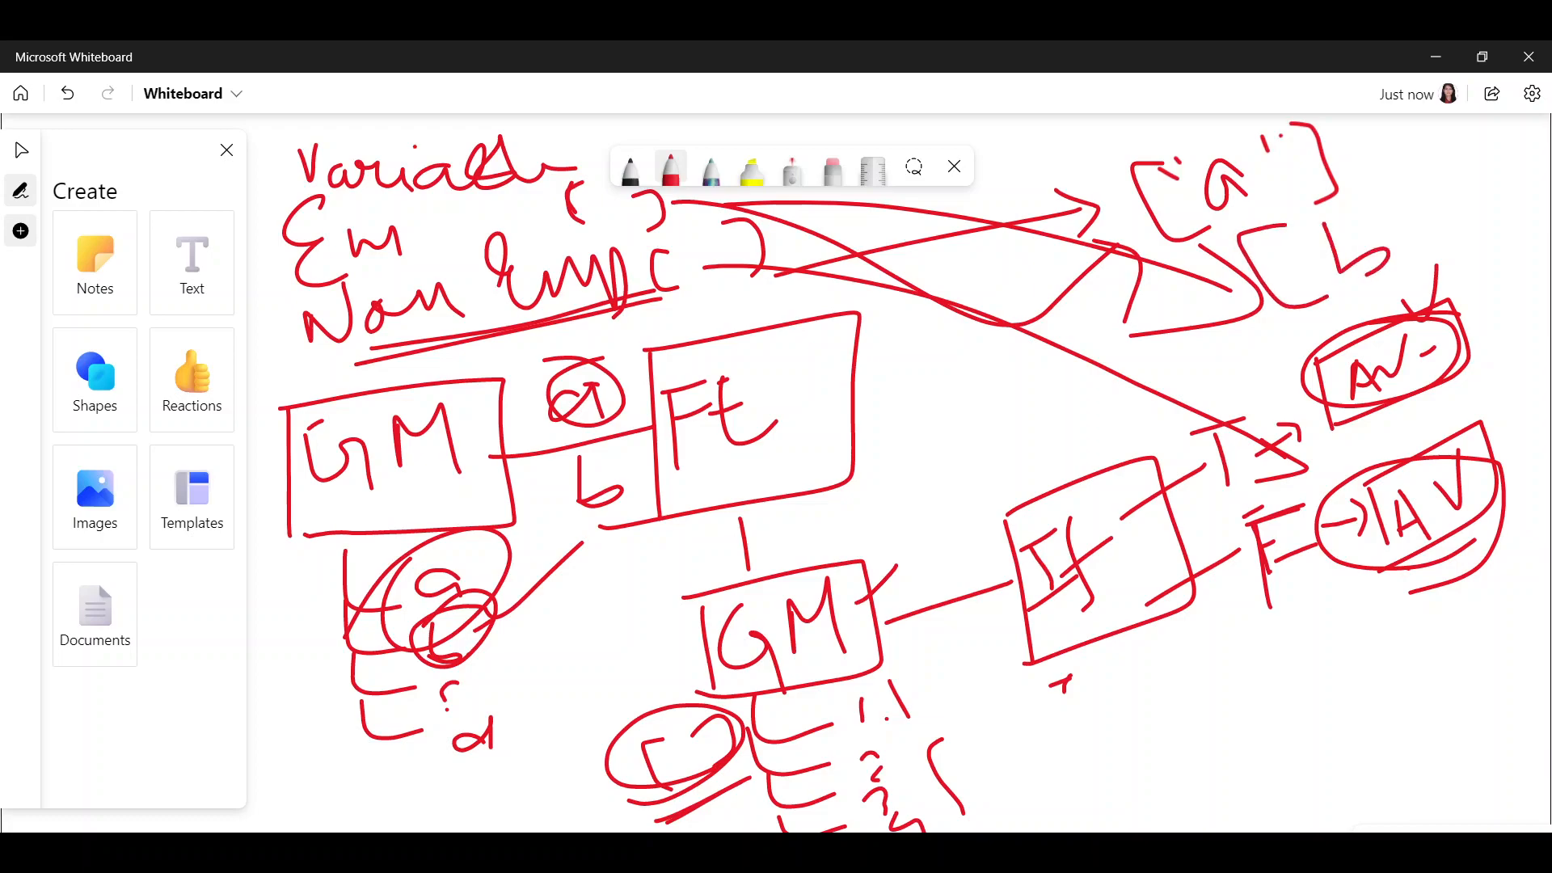
left_click(1278, 256)
left_click_drag(1381, 181, 1443, 277)
left_click(1400, 179)
Tick the third and fourth items under the first GM box and add an entry for each to the two bracketed lists
left_click_drag(476, 697, 558, 644)
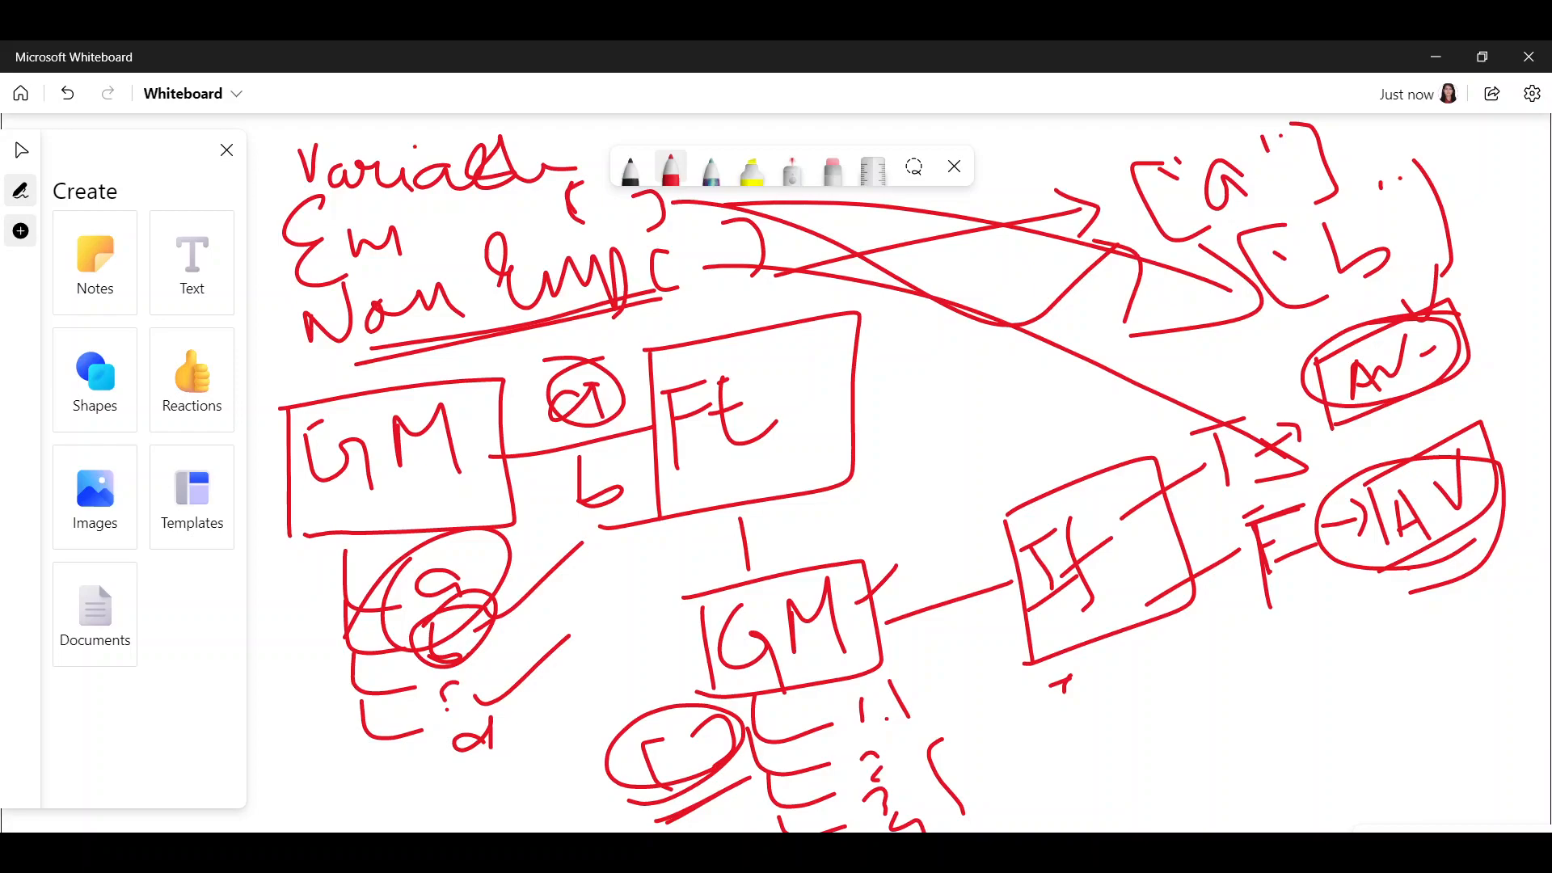
mouse_move(1427, 197)
left_mouse_down()
mouse_move(1399, 212)
mouse_move(1424, 239)
left_mouse_up()
left_click_drag(526, 738, 576, 695)
left_click(500, 771)
left_click_drag(1303, 143, 1338, 166)
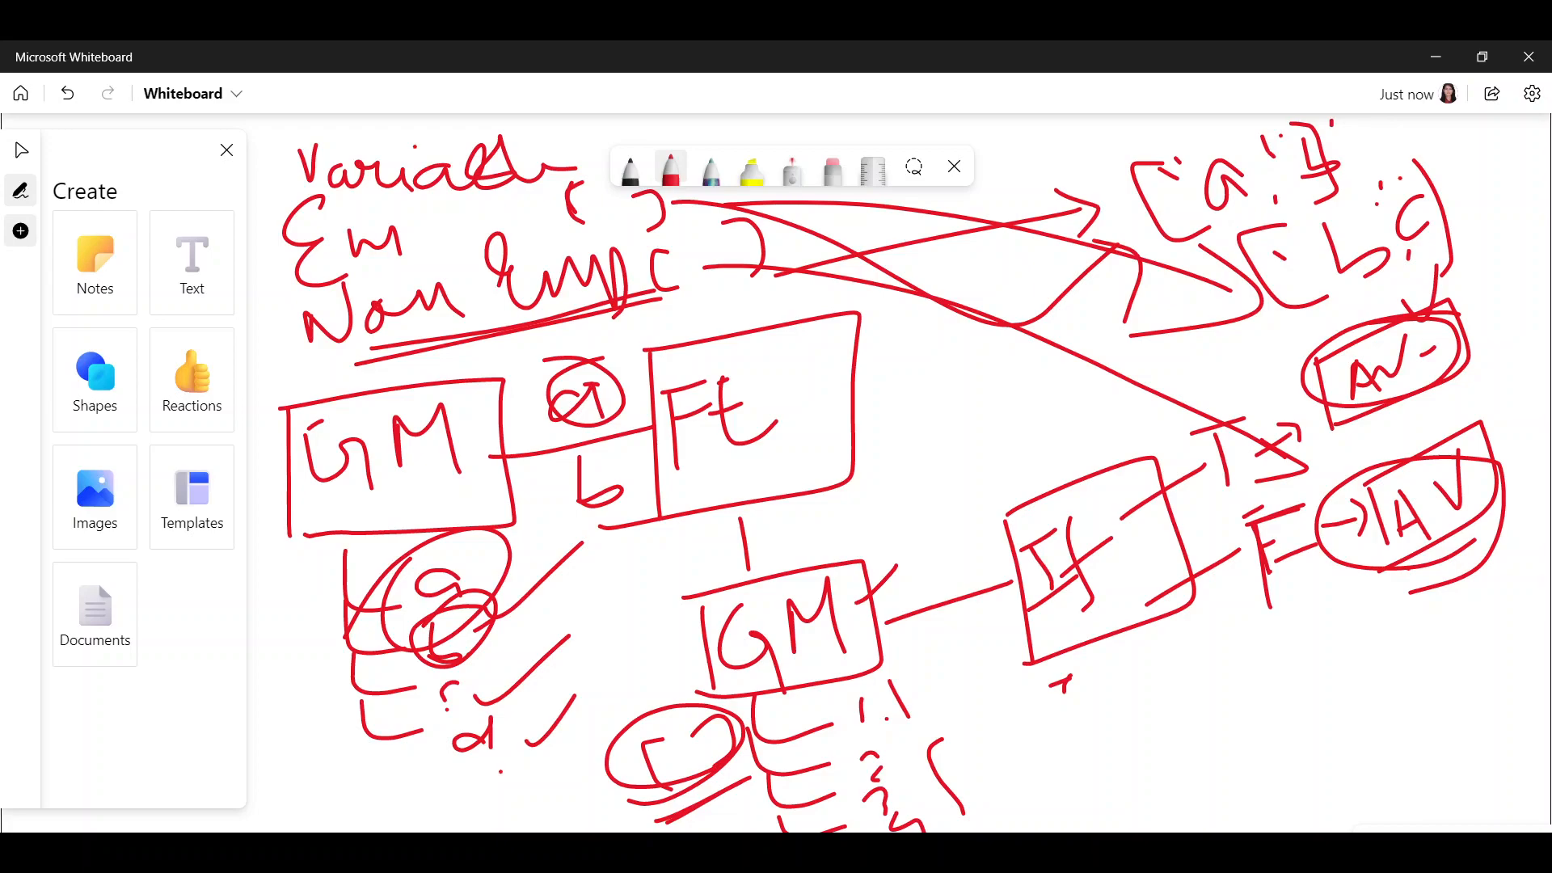
Mark the two bracketed lists with an arrow and underlines, and circle each of them
left_click_drag(1425, 138, 1372, 160)
left_click_drag(1436, 168, 1142, 267)
left_click_drag(1535, 230, 1221, 353)
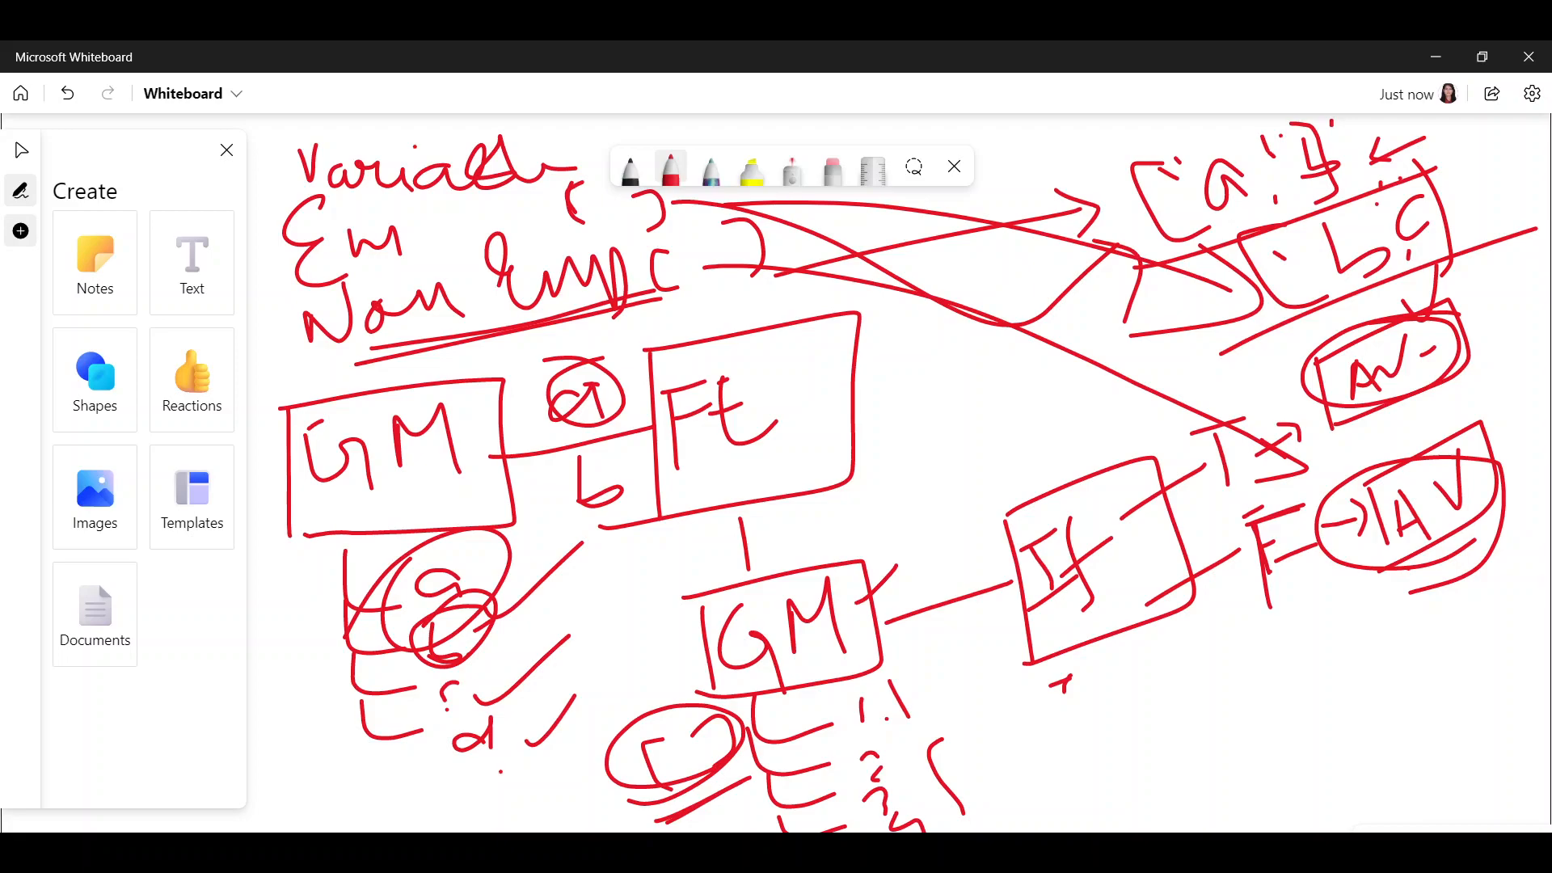
mouse_move(1209, 118)
left_mouse_down()
mouse_move(1127, 170)
mouse_move(1341, 129)
left_mouse_up()
mouse_move(1421, 174)
left_mouse_down()
mouse_move(1212, 242)
mouse_move(1406, 129)
left_mouse_up()
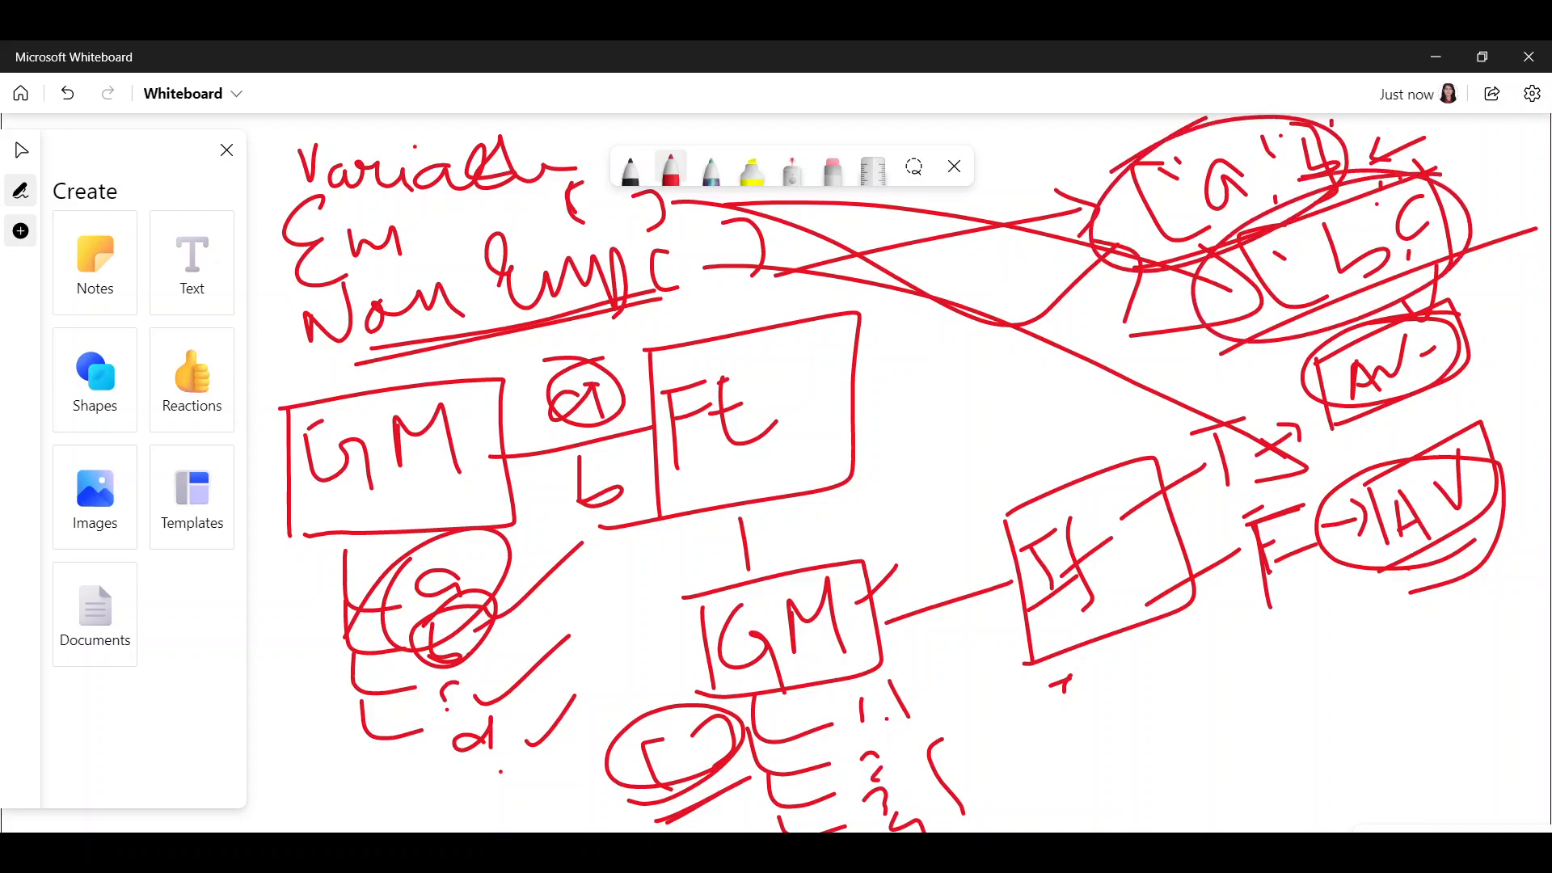
Connect an empty box to the ForEach box's output and add pointer marks beside the two circled lists
mouse_move(834, 394)
left_mouse_down()
mouse_move(960, 363)
mouse_move(964, 457)
left_mouse_up()
mouse_move(966, 333)
left_mouse_down()
mouse_move(1007, 327)
mouse_move(917, 458)
left_mouse_up()
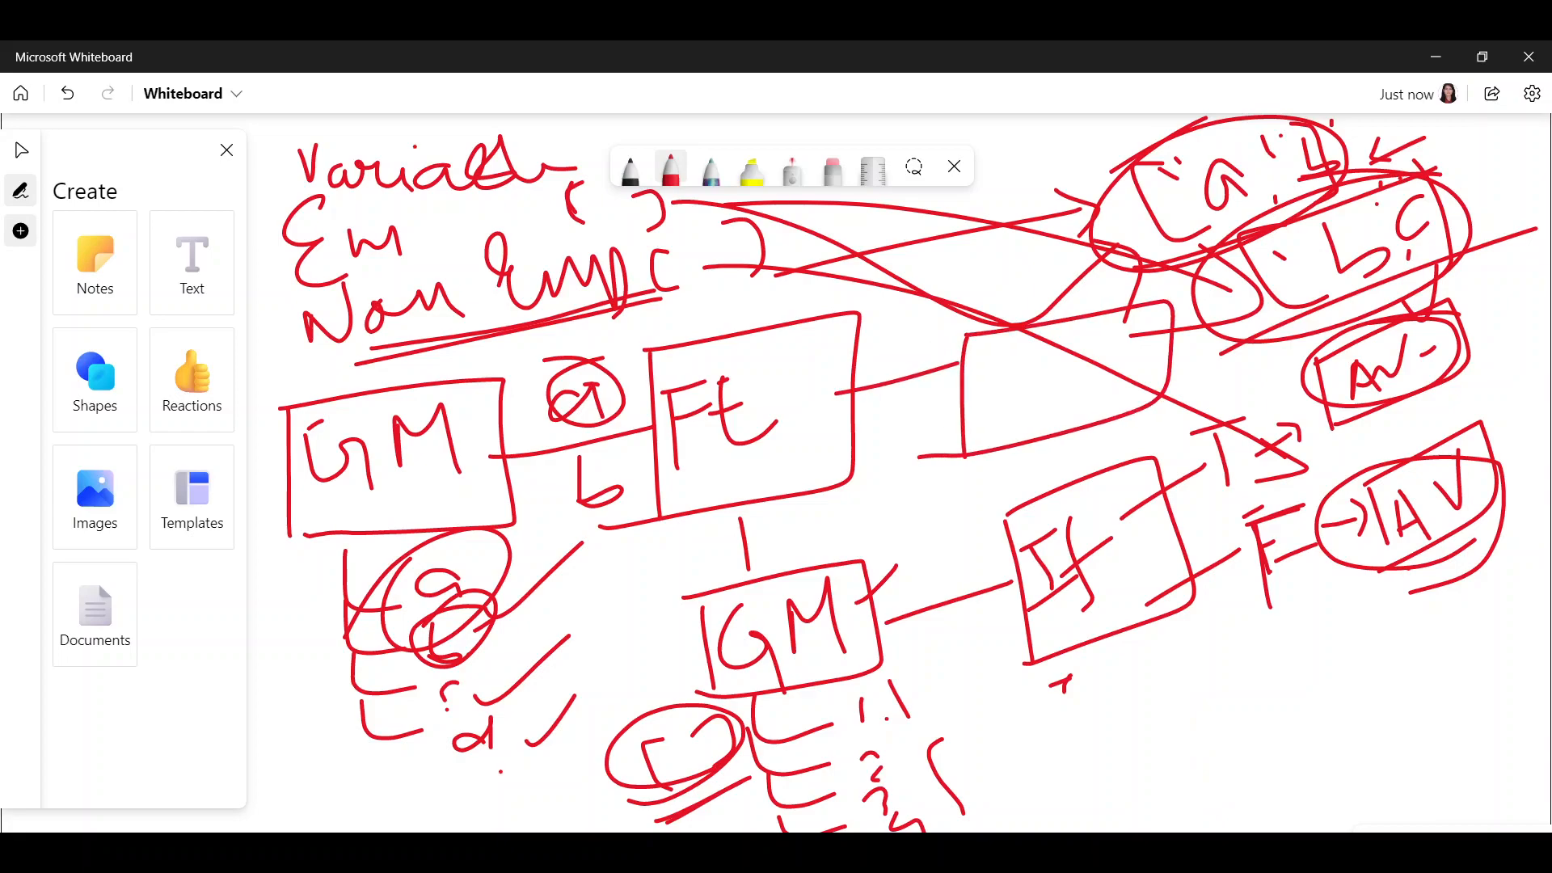
left_click_drag(1455, 115, 1373, 155)
left_click_drag(1459, 221, 1530, 197)
mouse_move(1006, 437)
left_mouse_down()
mouse_move(1130, 386)
mouse_move(994, 446)
left_mouse_up()
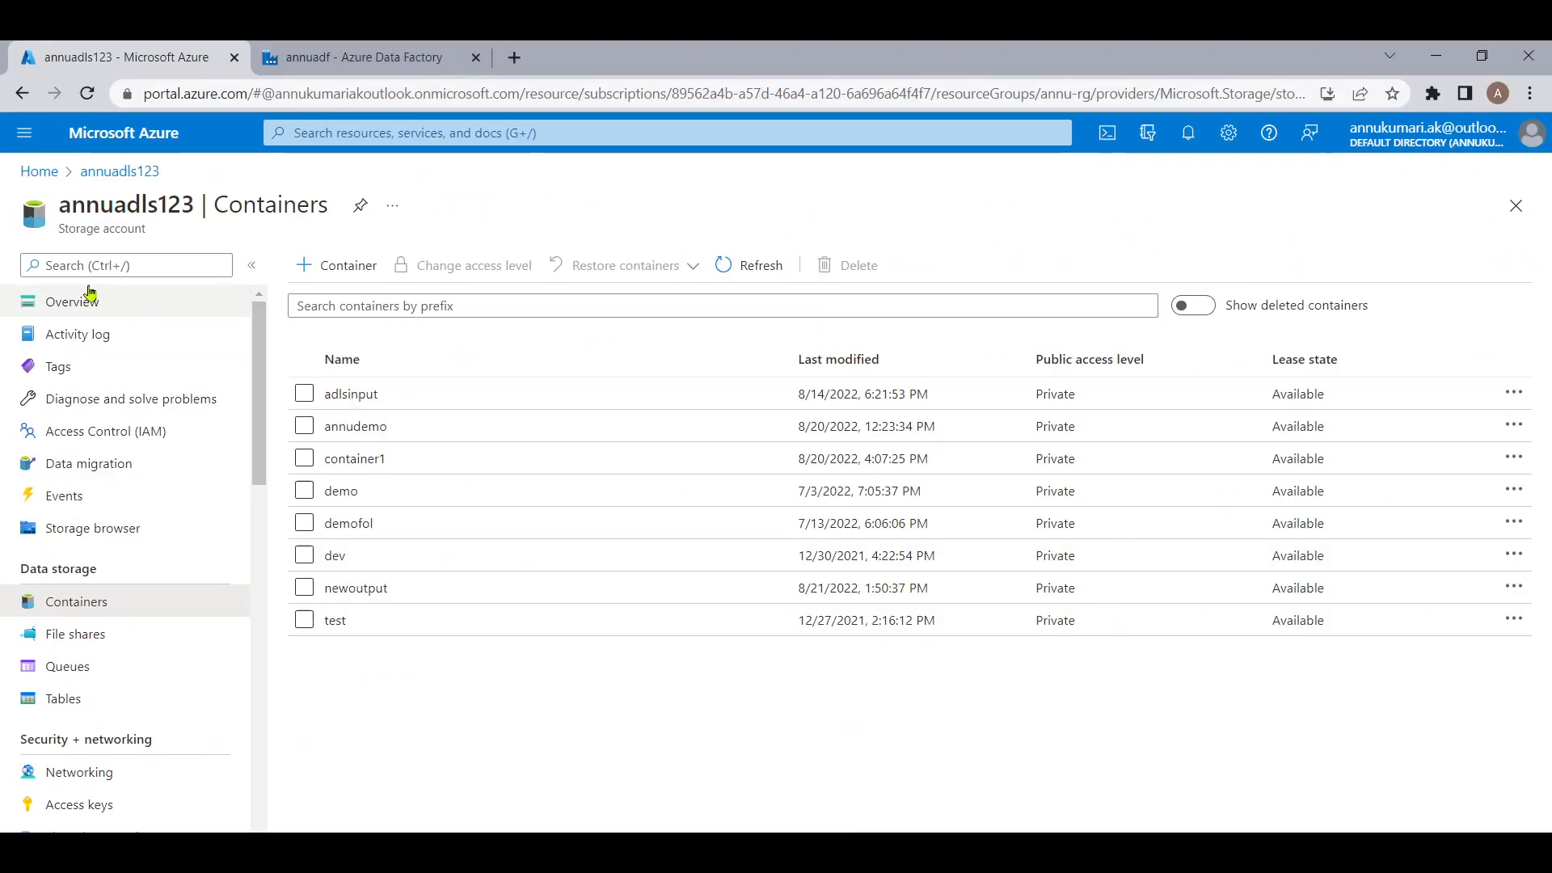
Switch to Azure Data Factory, create a new pipeline, and hide its properties pane
left_click(434, 48)
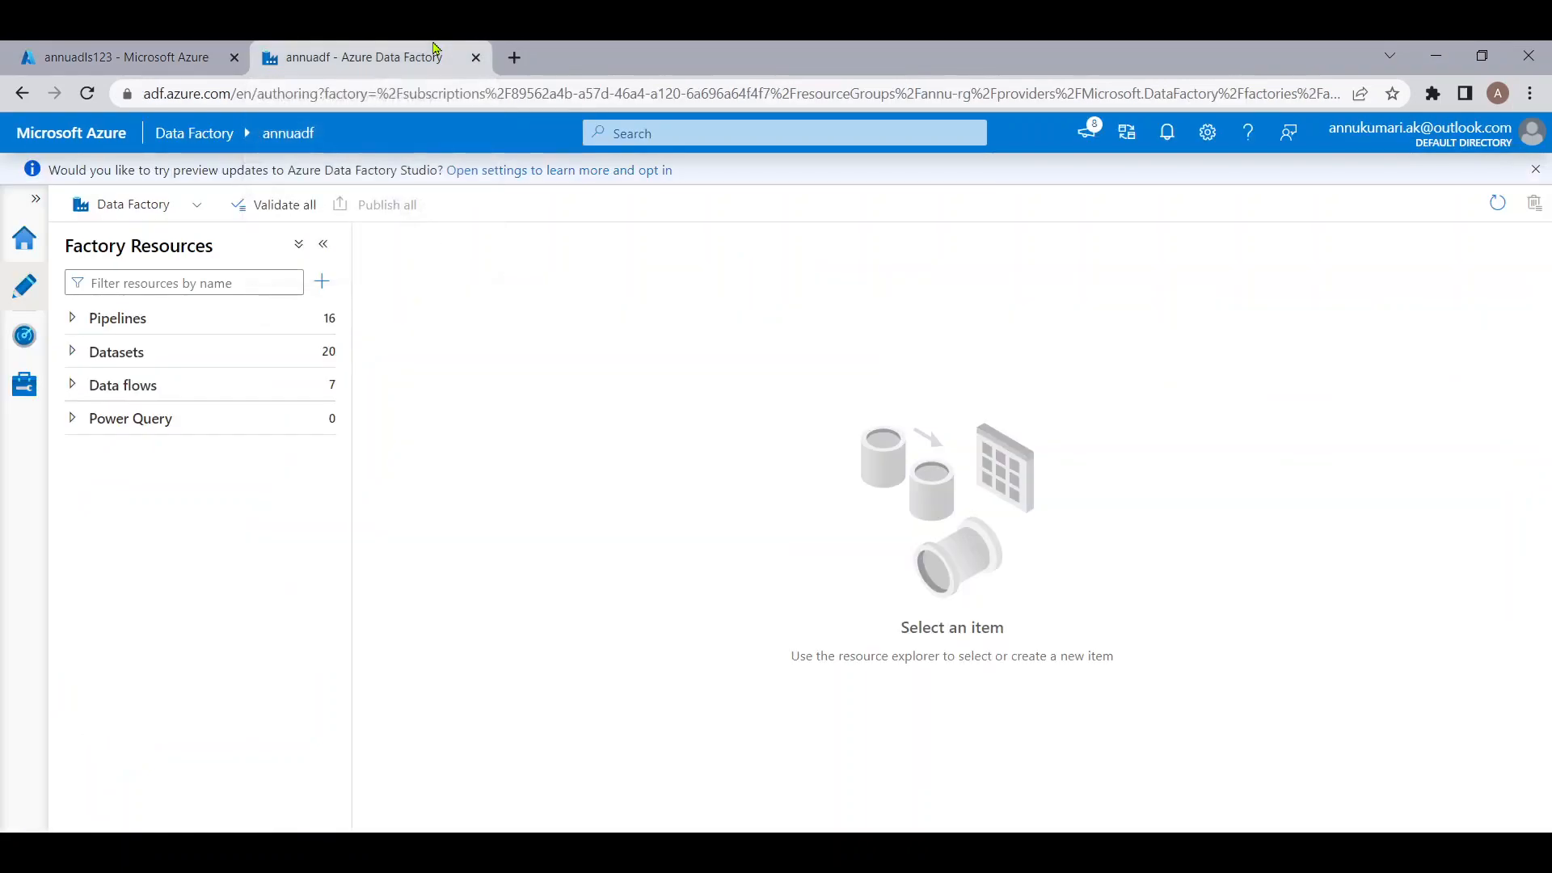
left_click(320, 318)
left_click(380, 349)
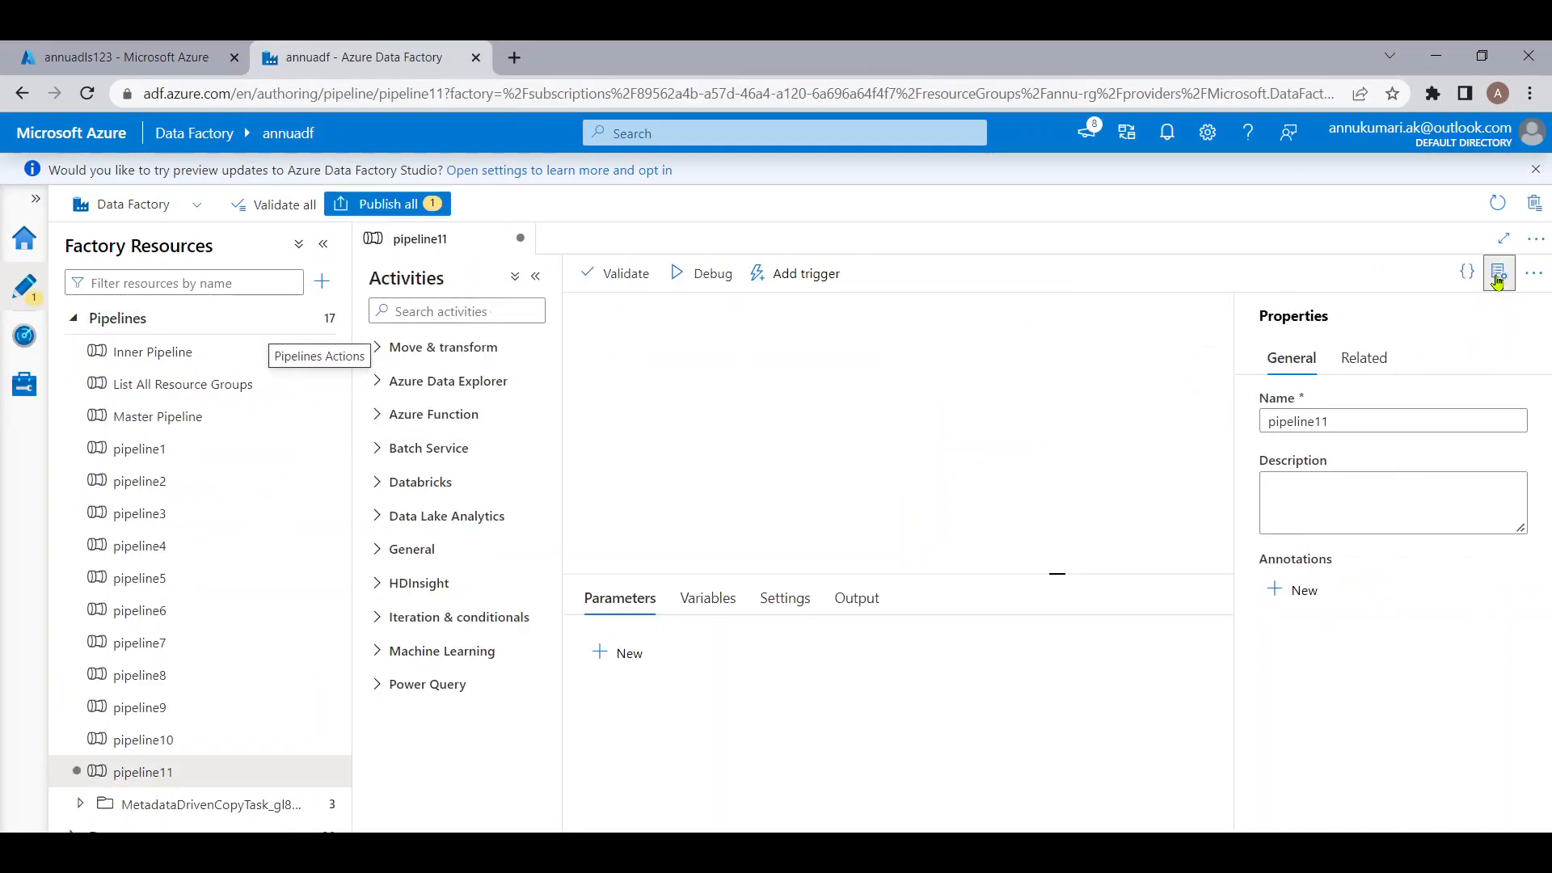
left_click(1499, 273)
Add two pipeline variables named EmptyFolder and NonEmptyFolder
left_click(705, 596)
left_click(603, 652)
left_click(639, 724)
type("EmptyFolder")
left_click(618, 652)
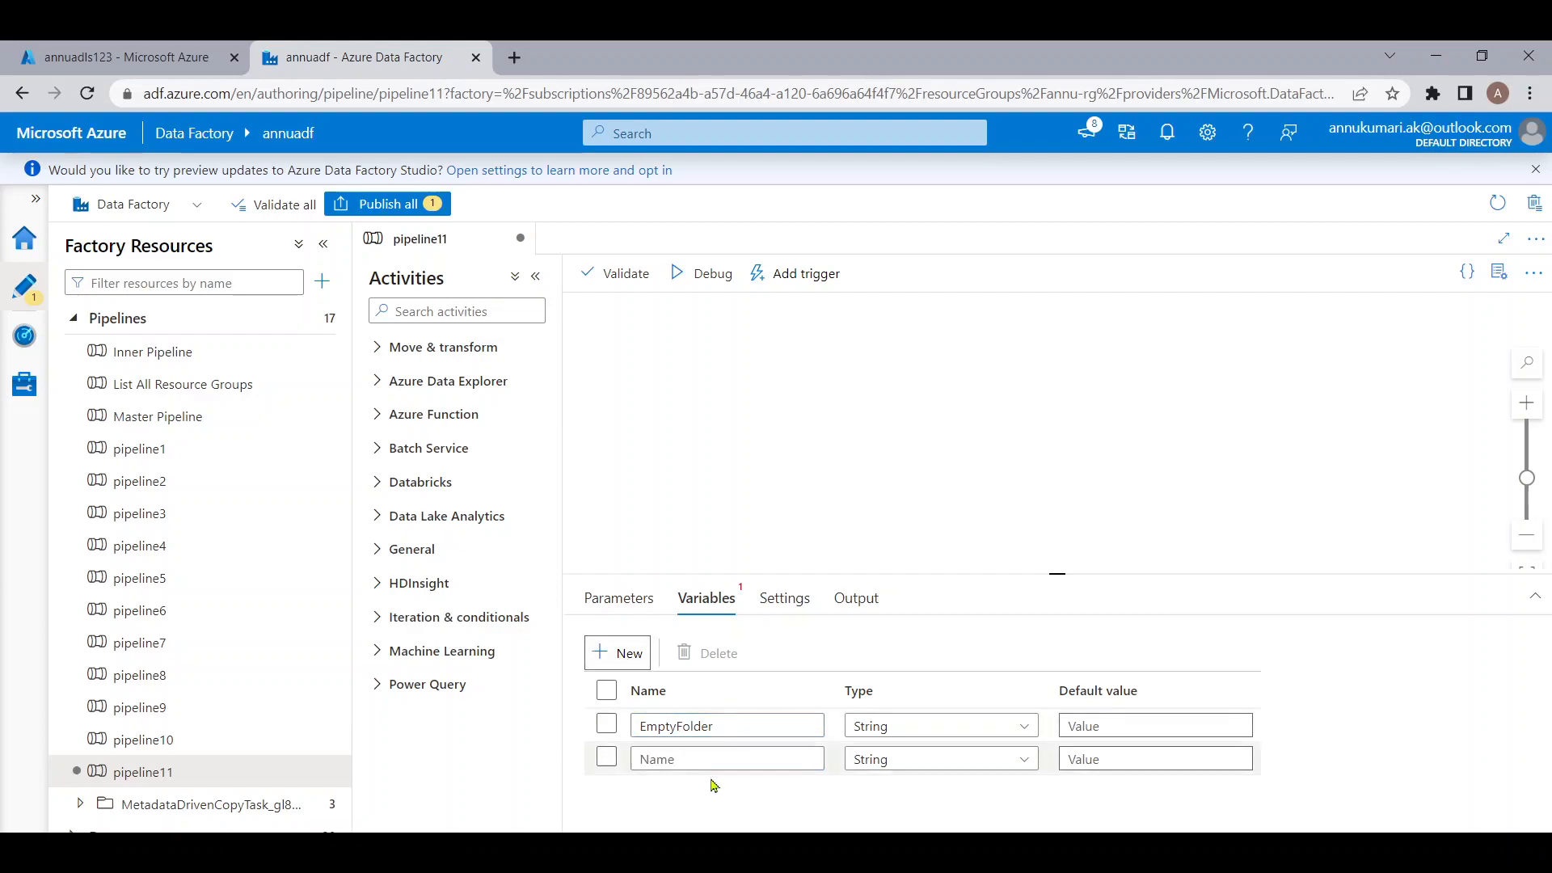
left_click(647, 758)
type("Non")
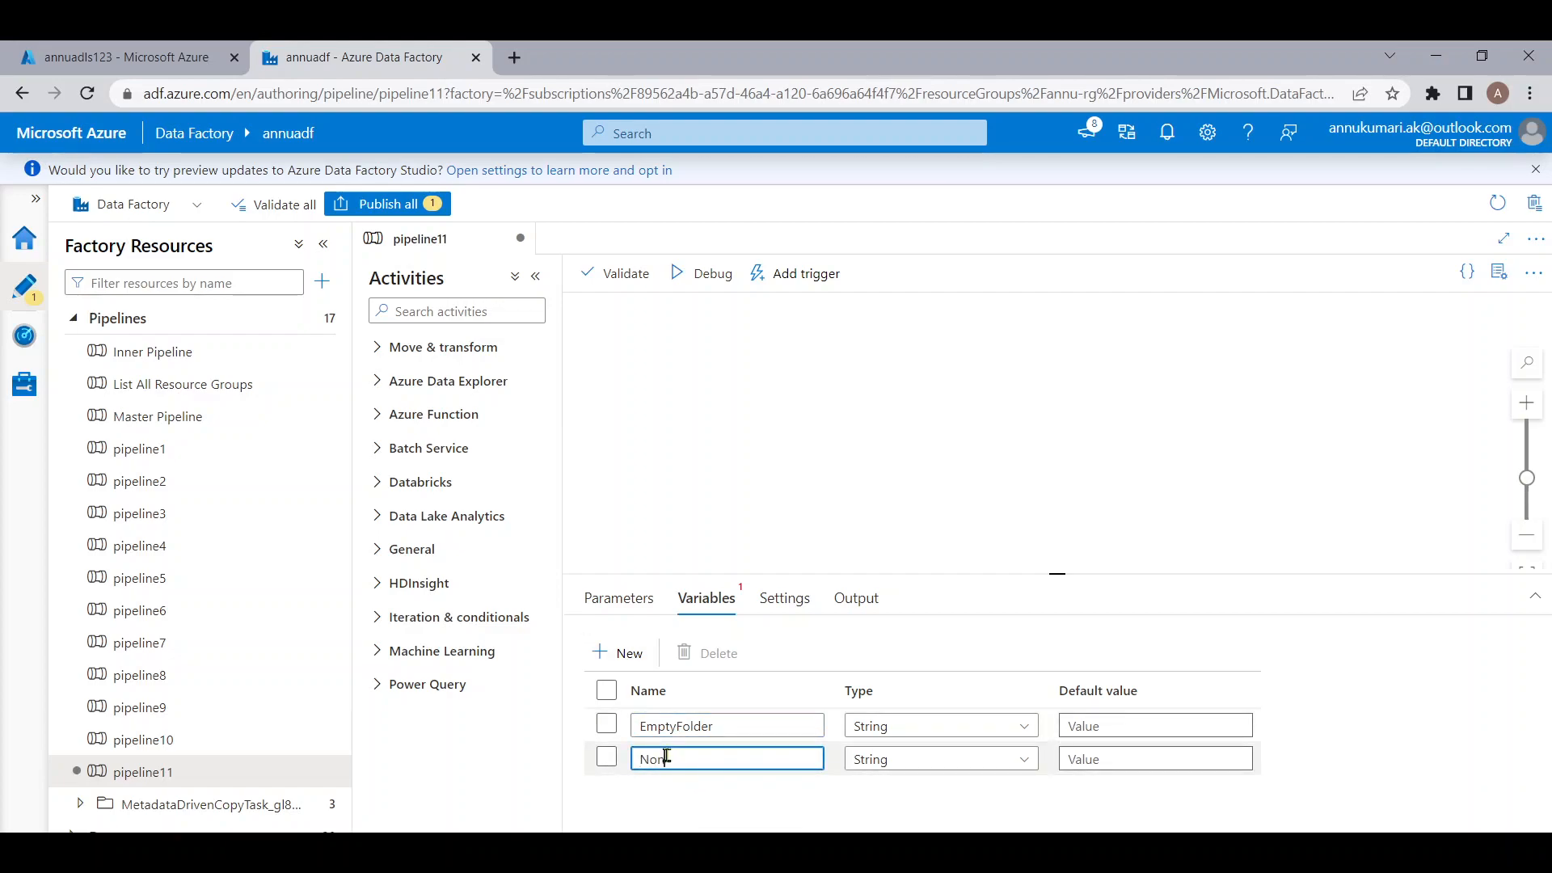
type("EmptyFolder")
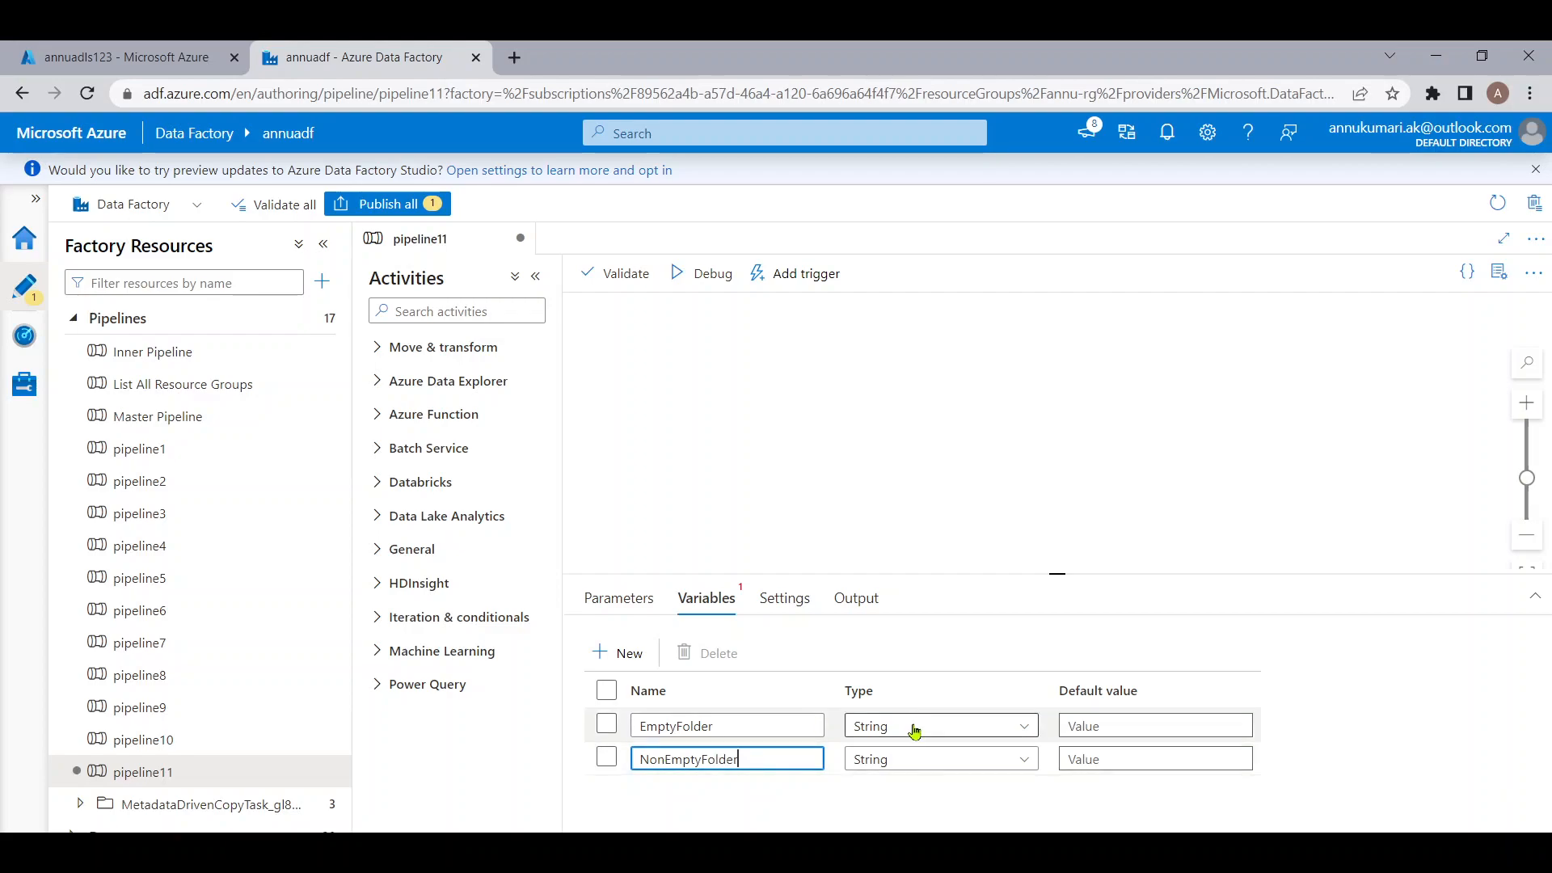
Set the type of both the EmptyFolder and NonEmptyFolder variables to Array
left_click(886, 730)
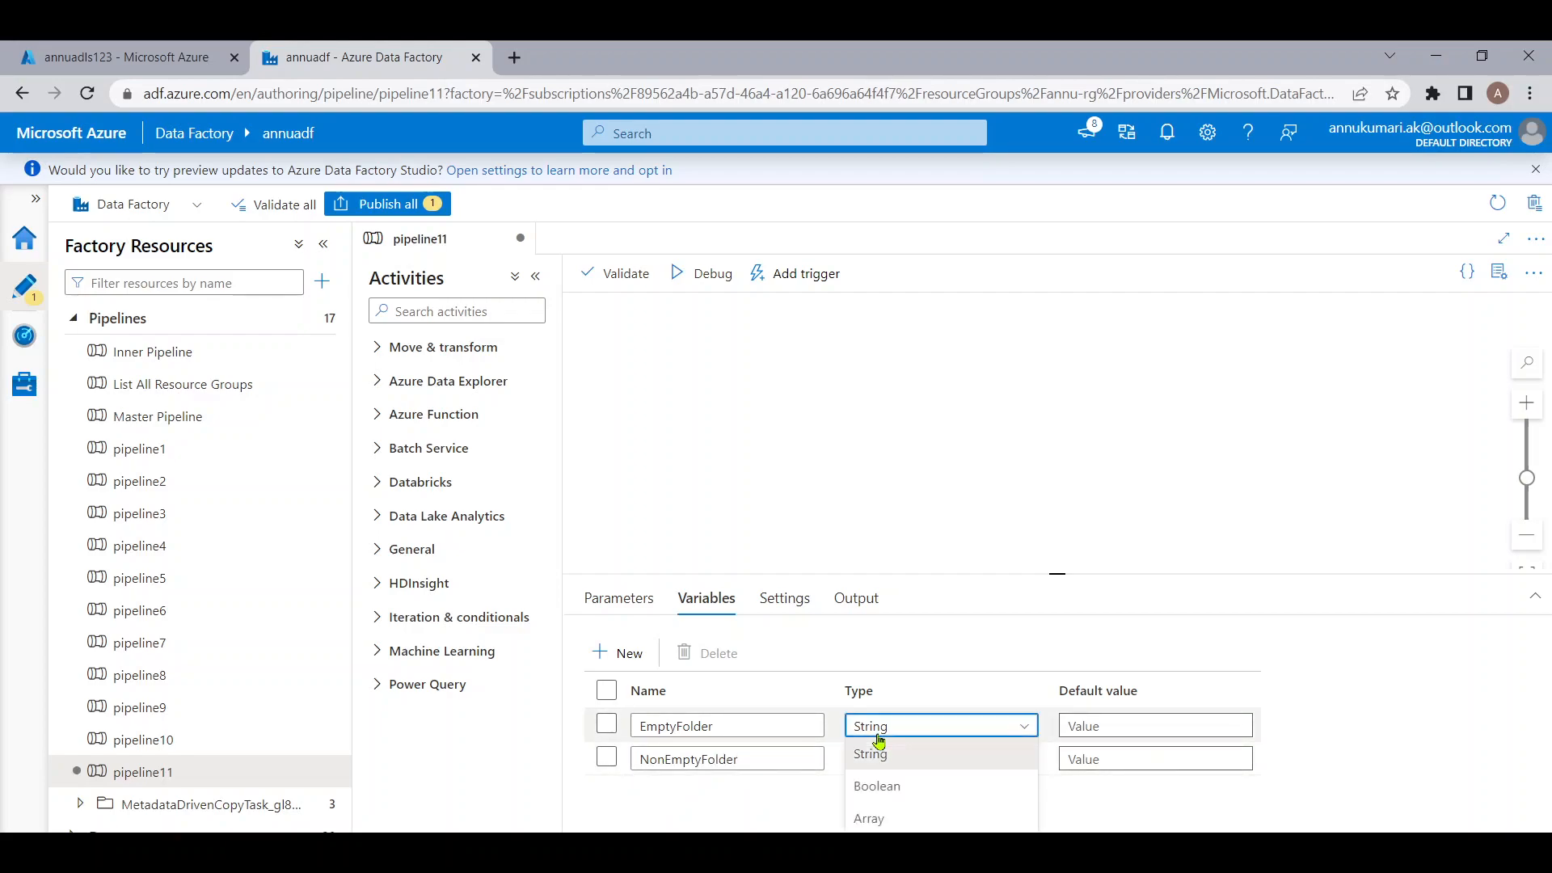
left_click(879, 814)
left_click(883, 760)
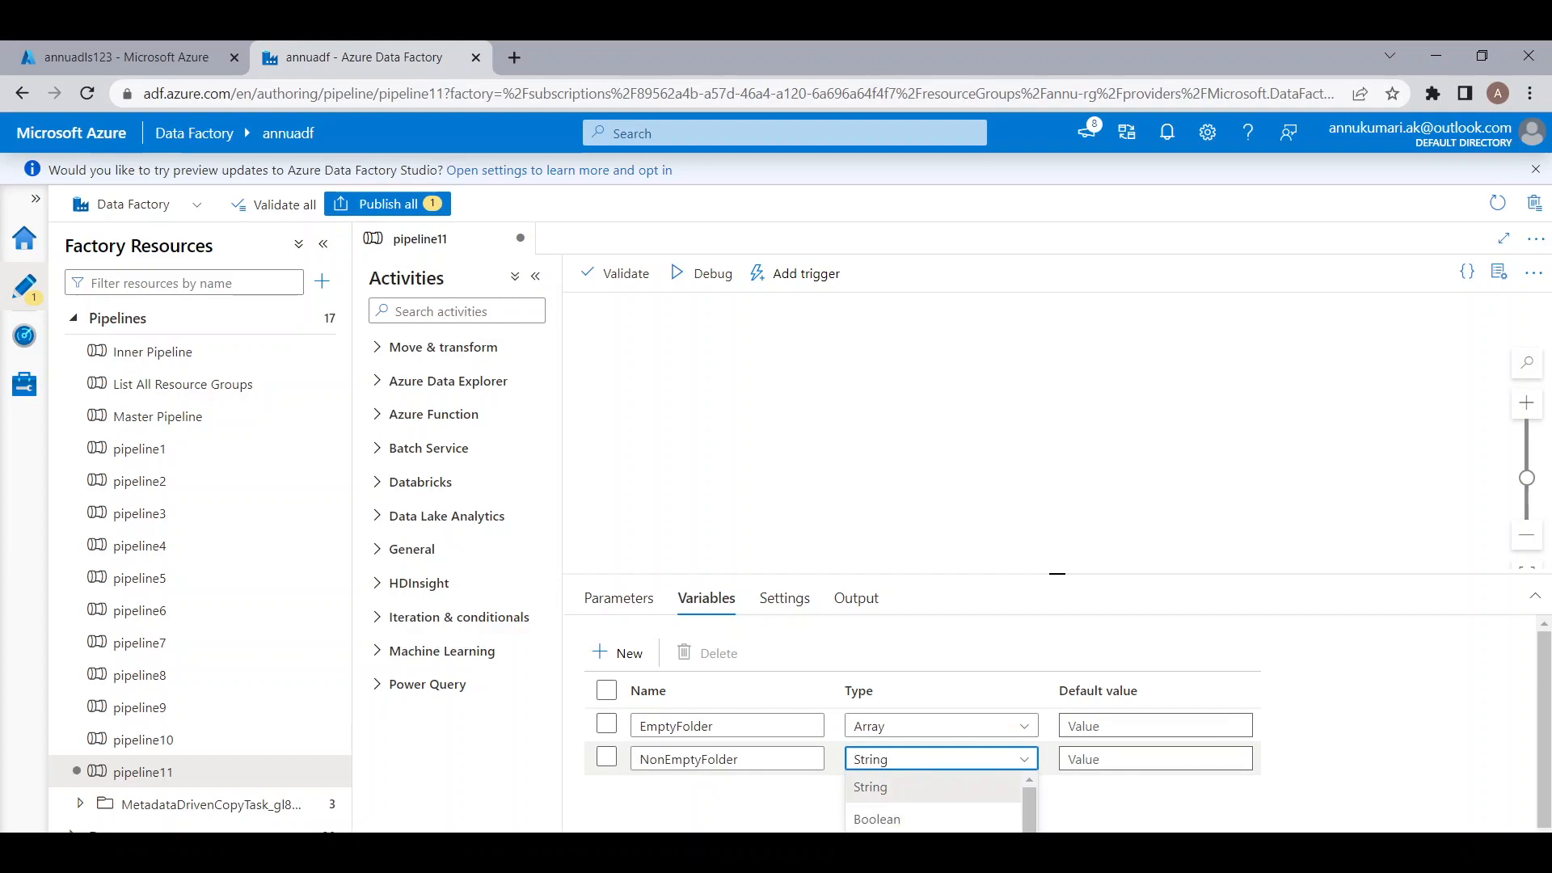
left_click(877, 831)
Find the Get Metadata activity and add it to the pipeline canvas
left_click(442, 309)
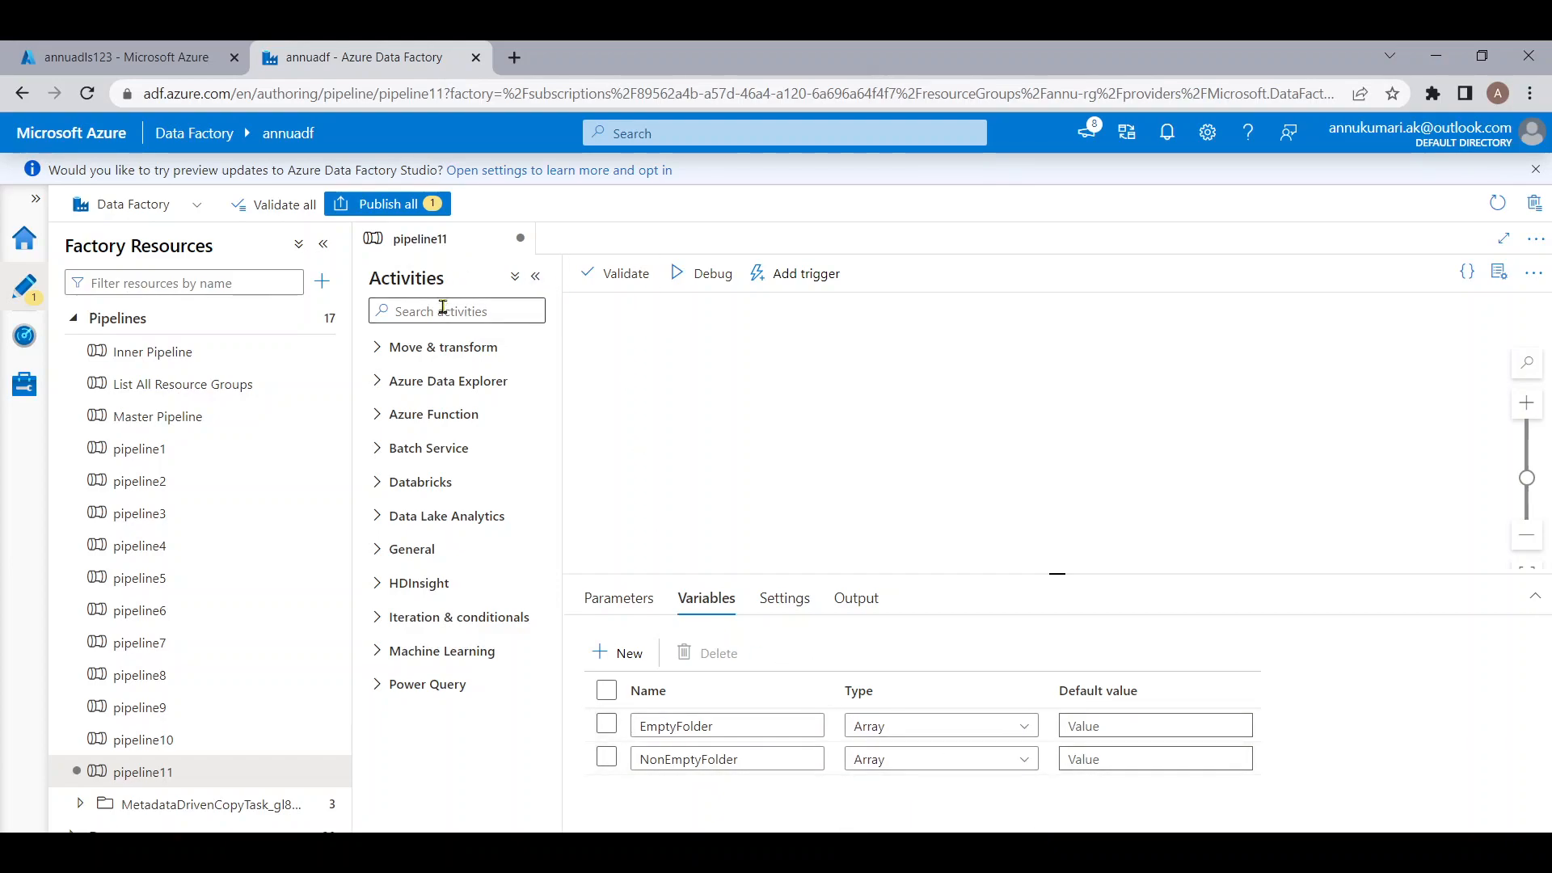
type("get")
left_click_drag(429, 383, 650, 370)
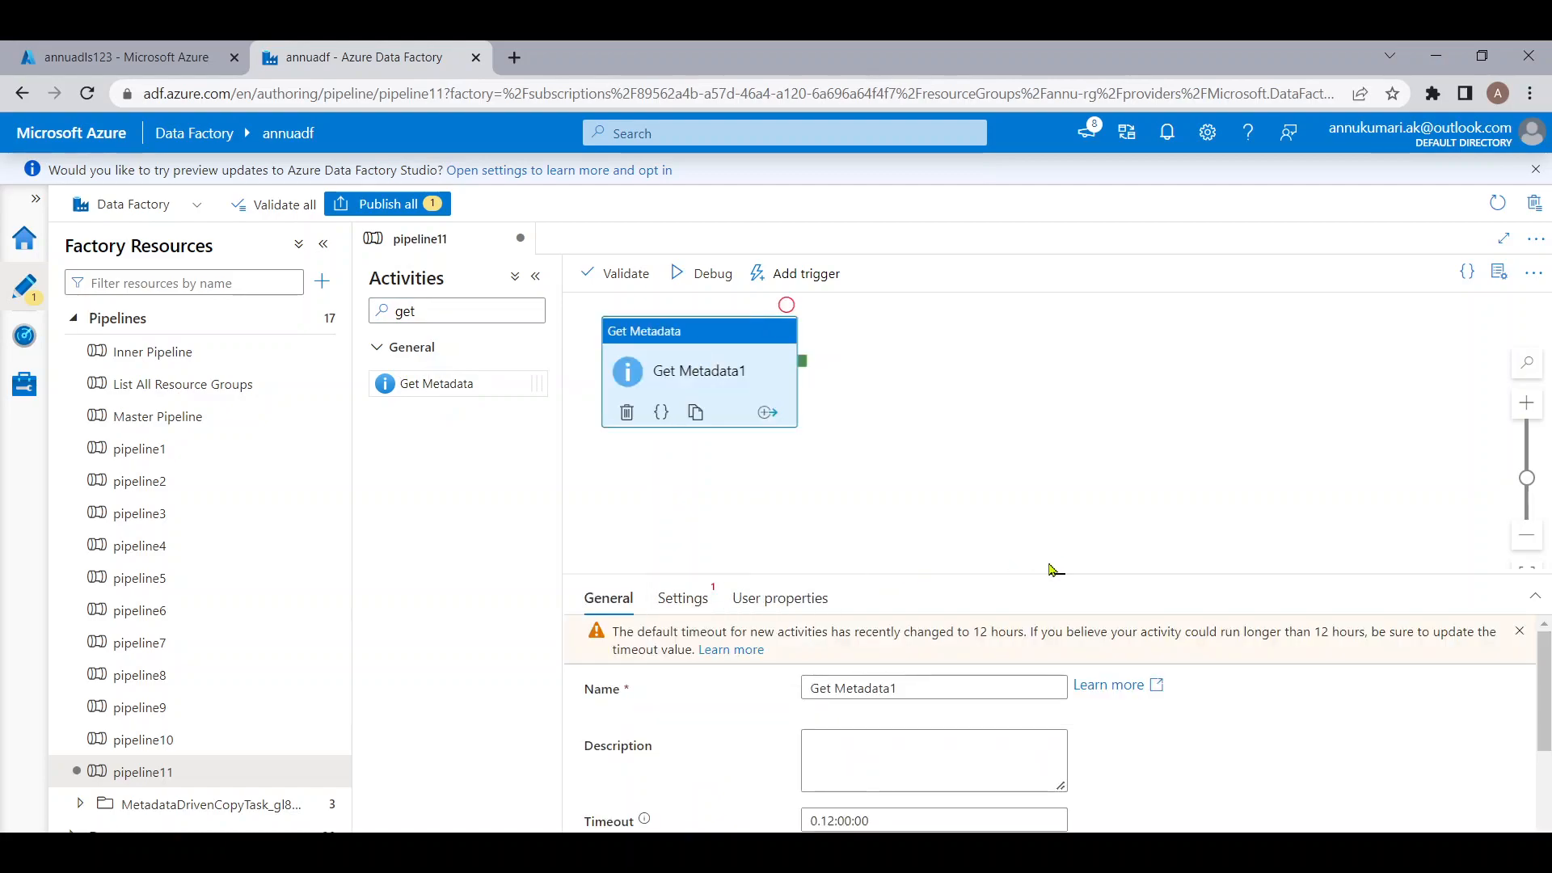
Start a new dataset for the Get Metadata activity, using Azure Data Lake Storage Gen2 as the store and DelimitedText as the format
left_click_drag(1039, 575, 1042, 464)
left_click(693, 487)
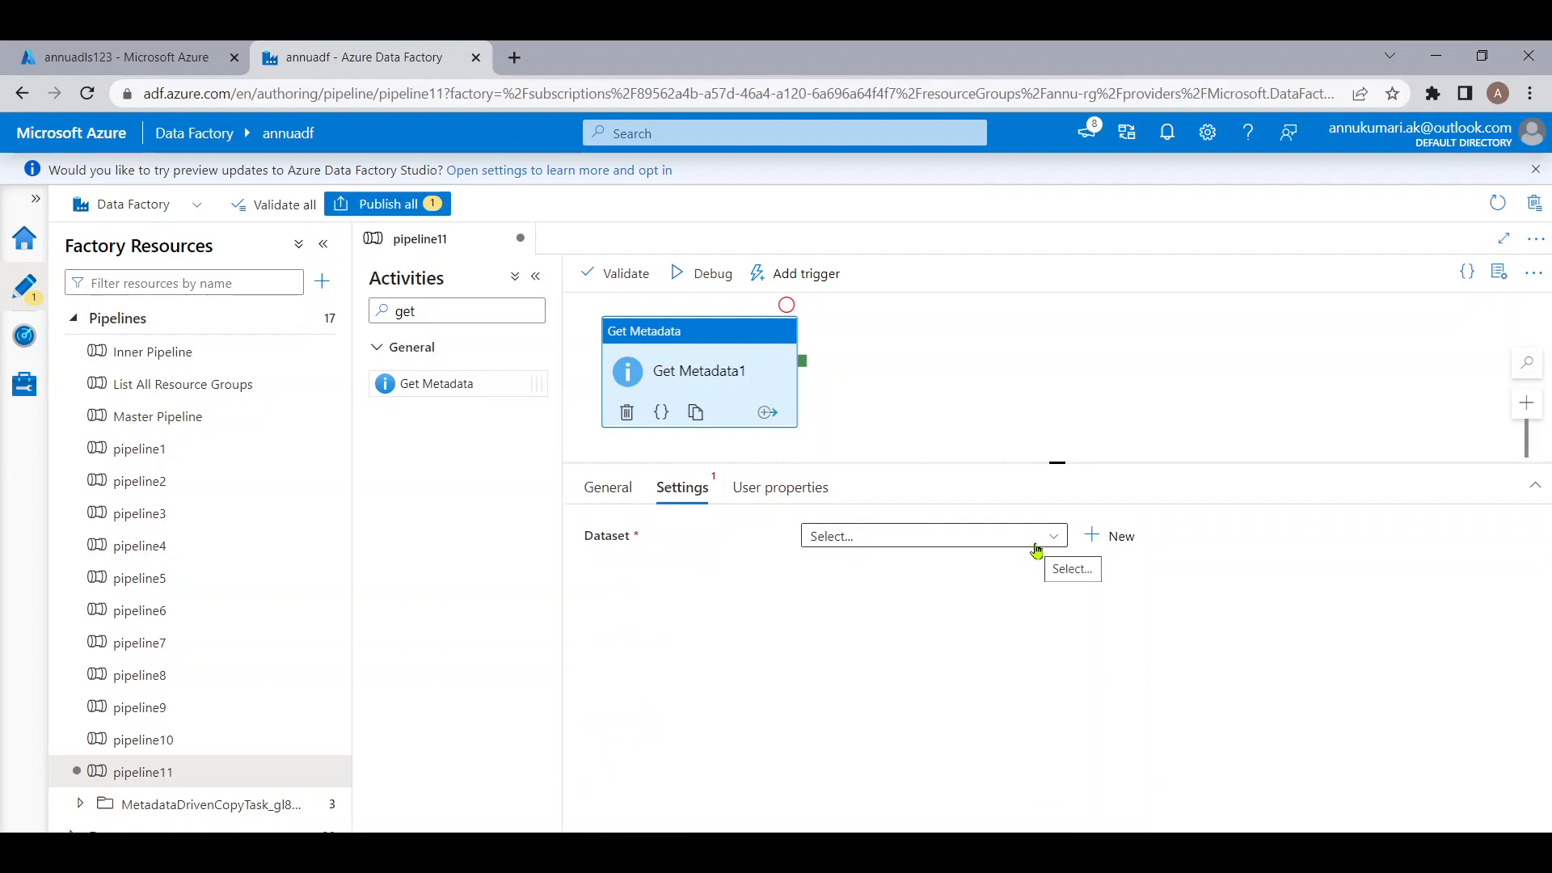
left_click(1095, 541)
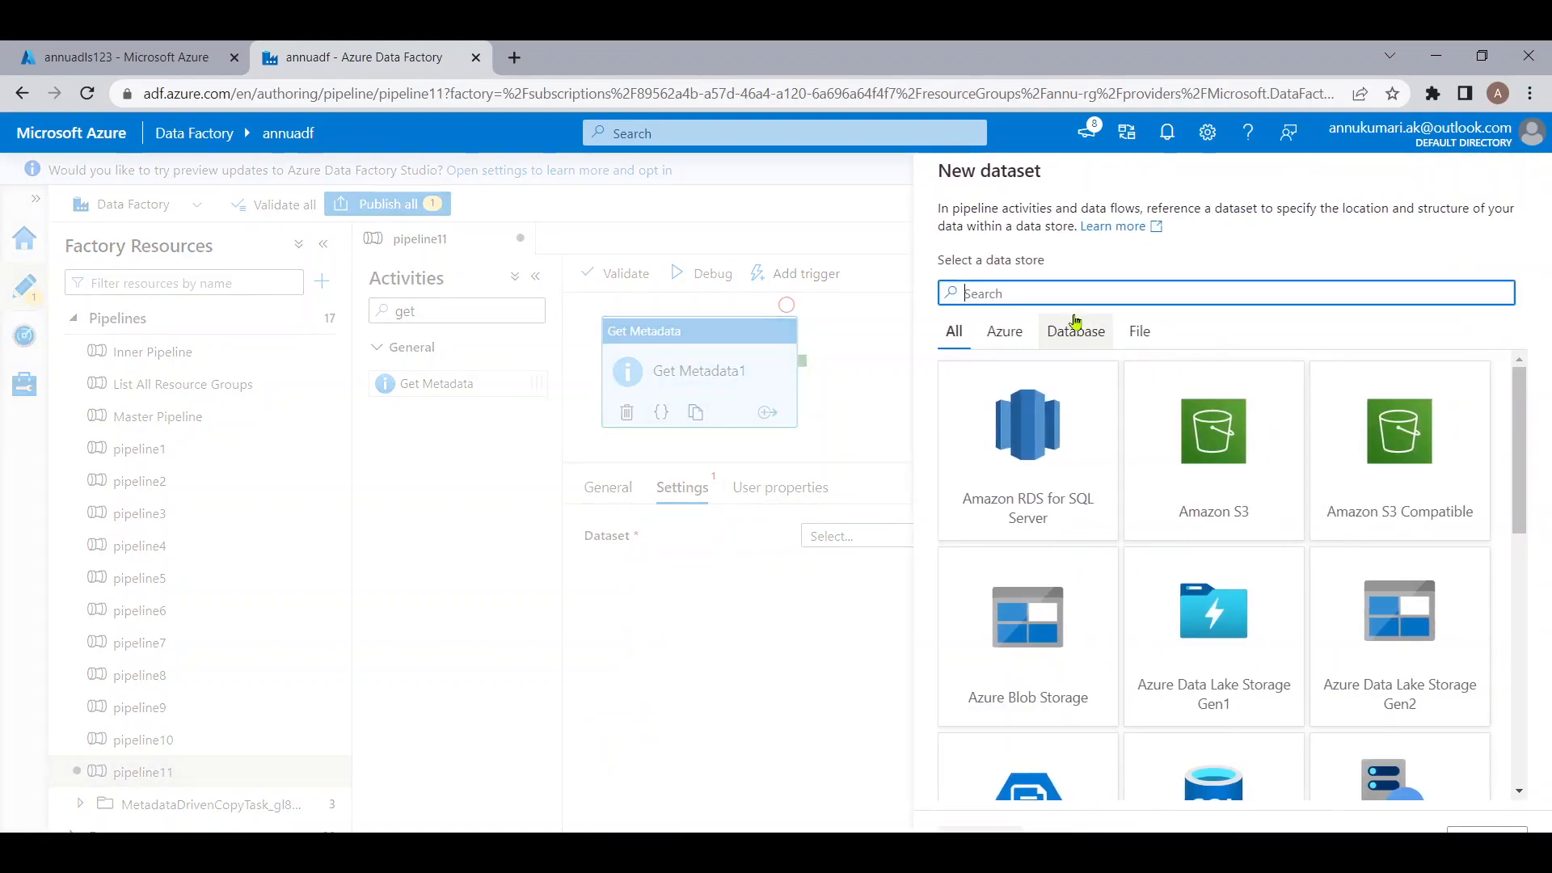
type("gen2")
left_click(1051, 388)
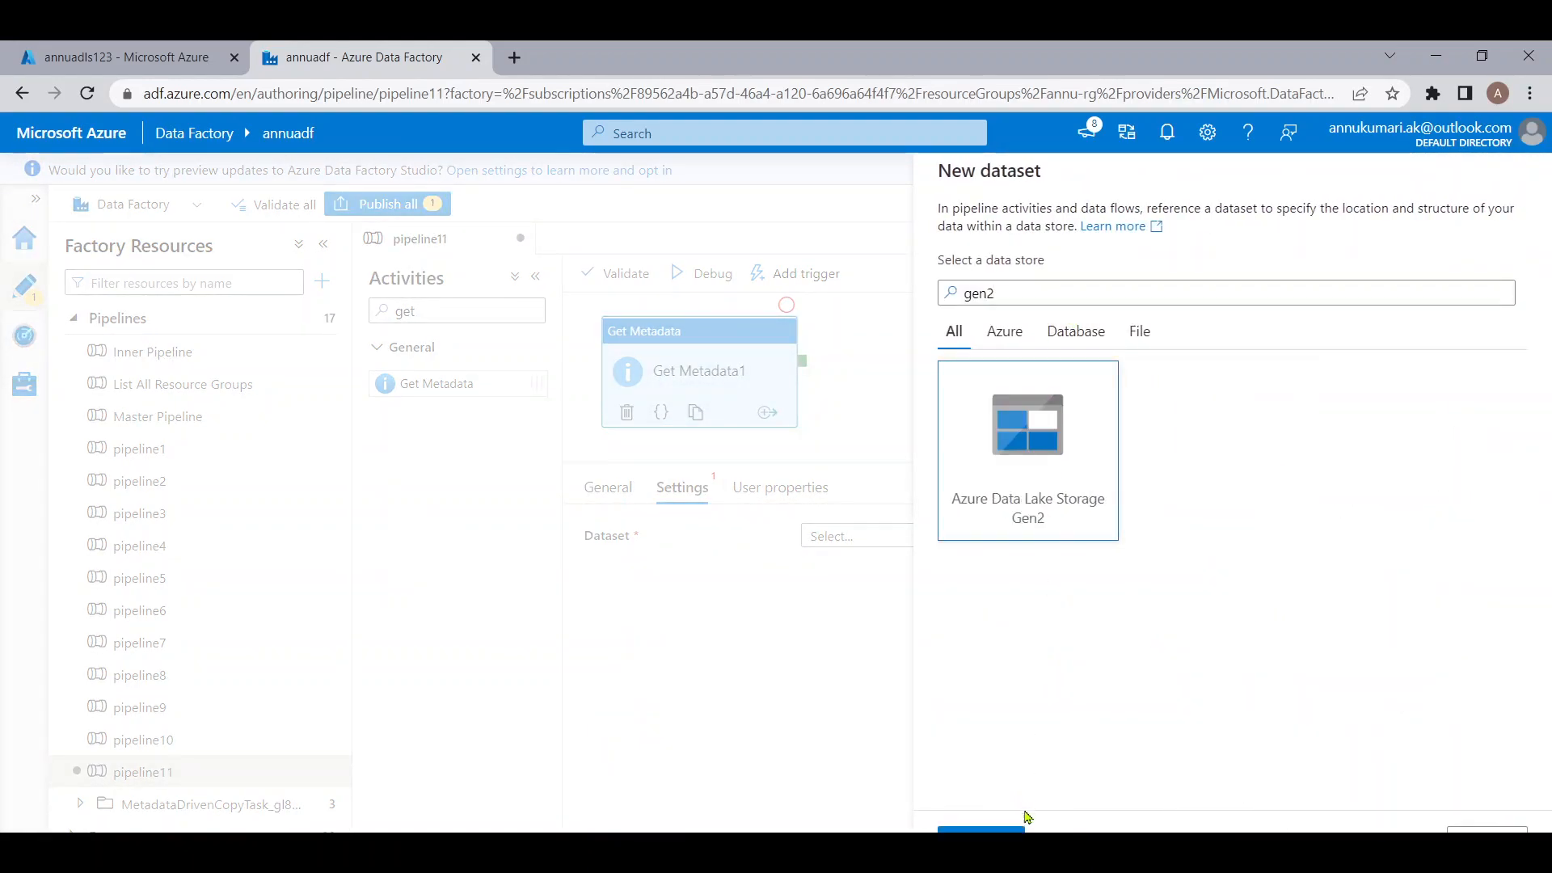
left_click(990, 830)
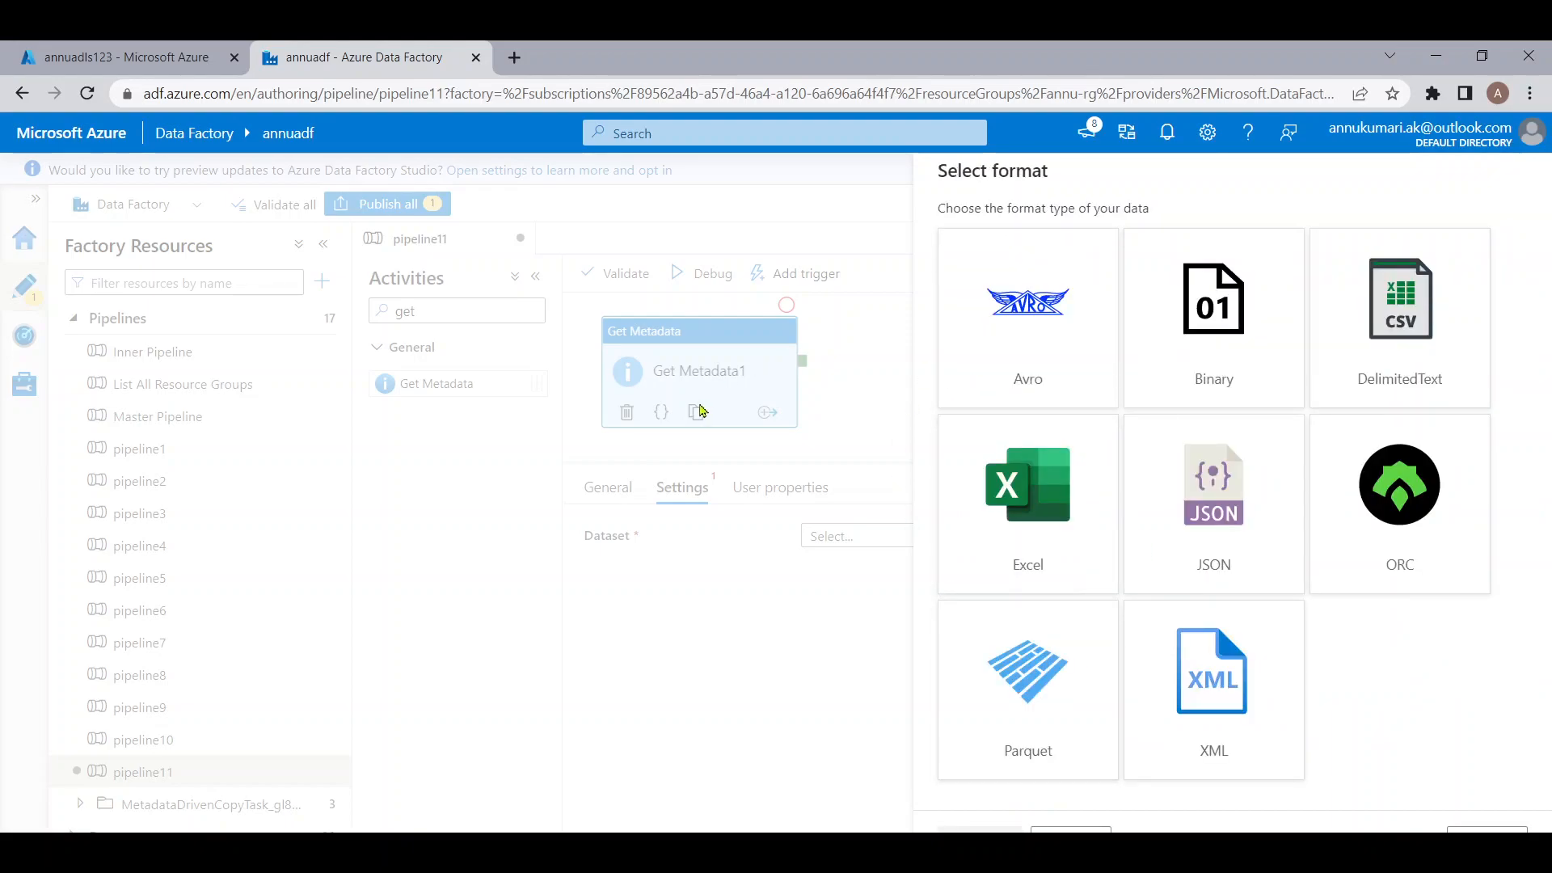
left_click(1347, 380)
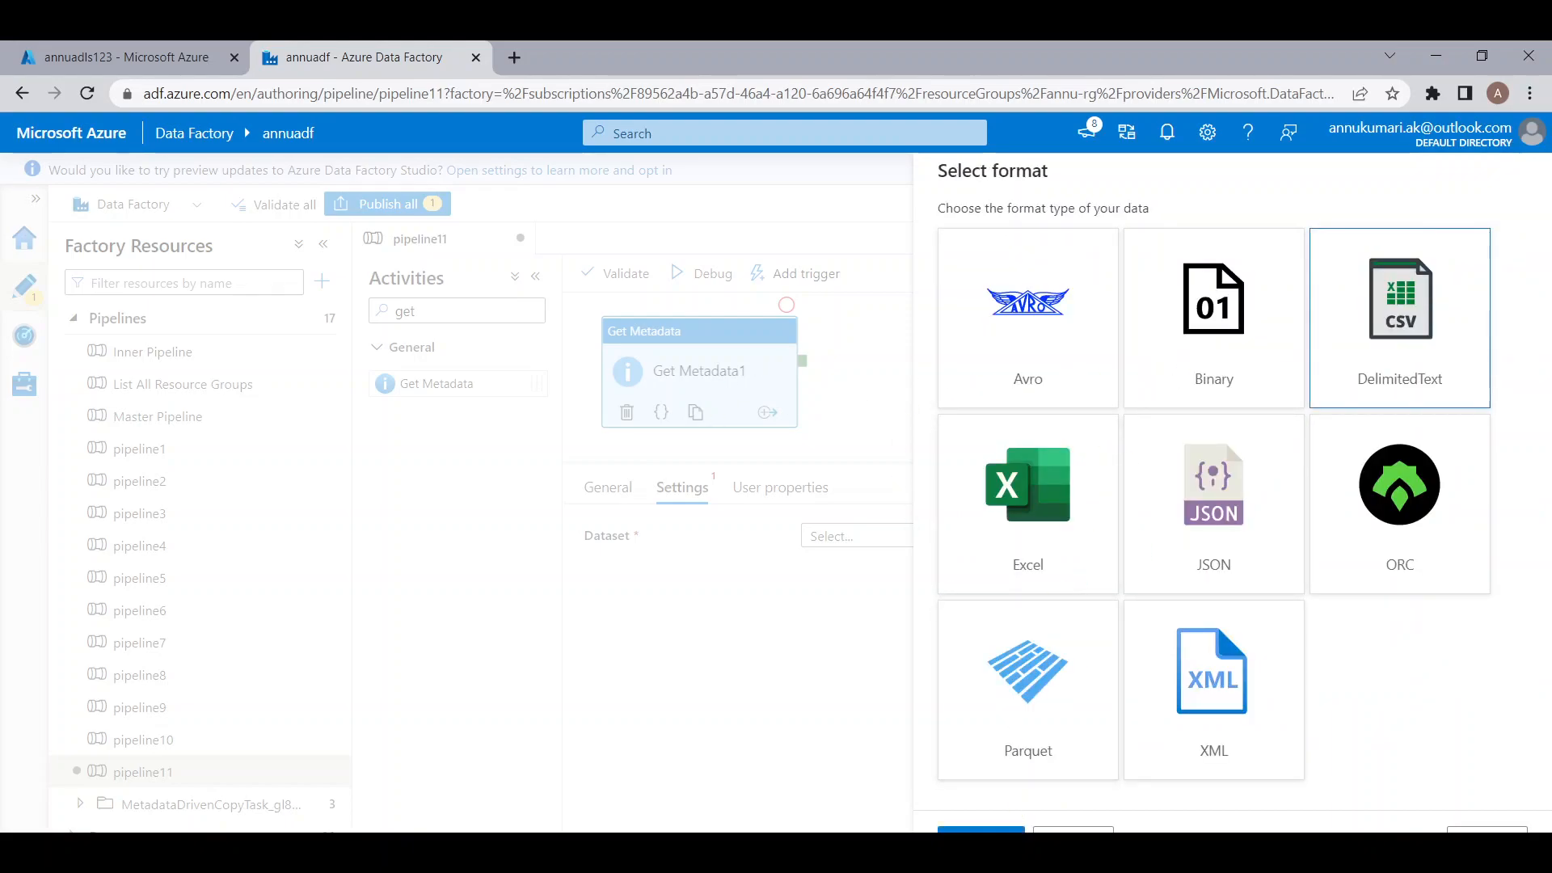
left_click(981, 830)
Assign the DS_ADLS linked service to the dataset, leave its file path empty, and create the dataset
left_click(1020, 299)
left_click(1051, 425)
left_click(1478, 356)
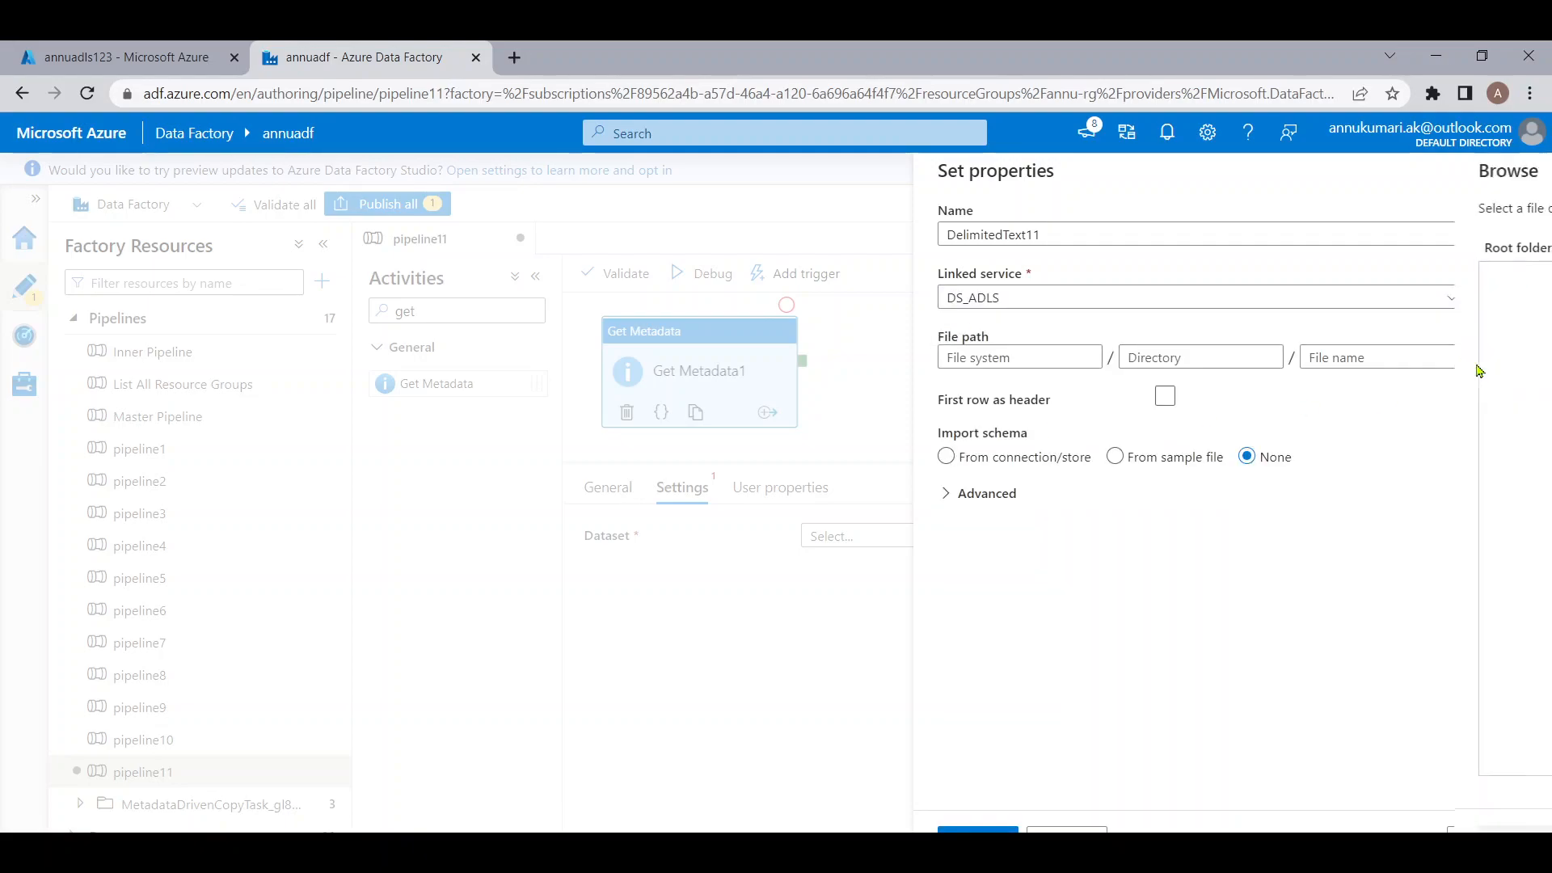
left_click(1066, 829)
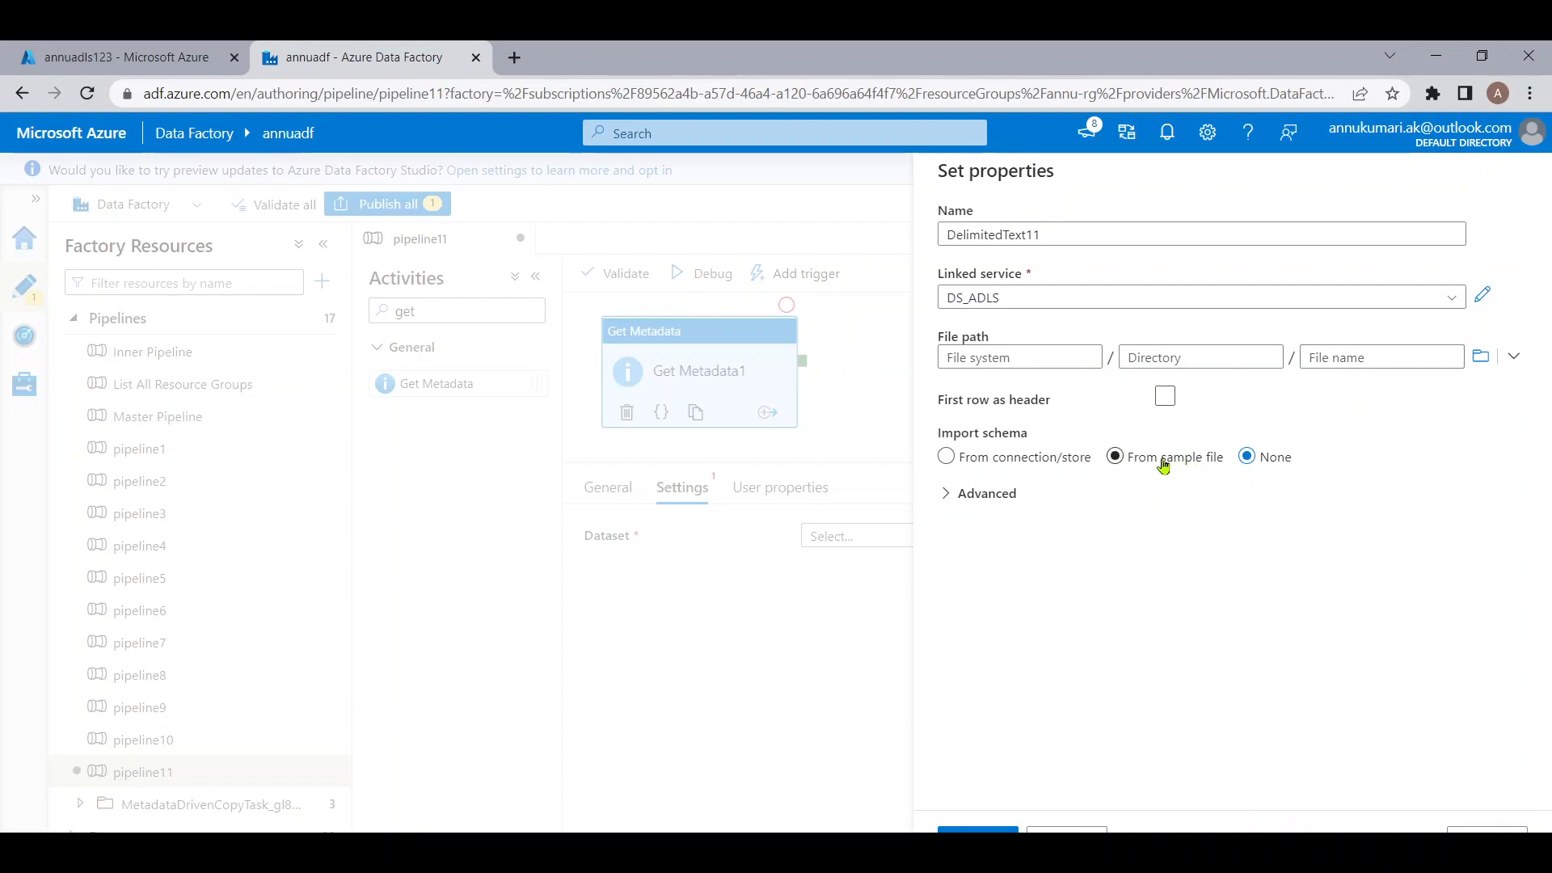
left_click(978, 831)
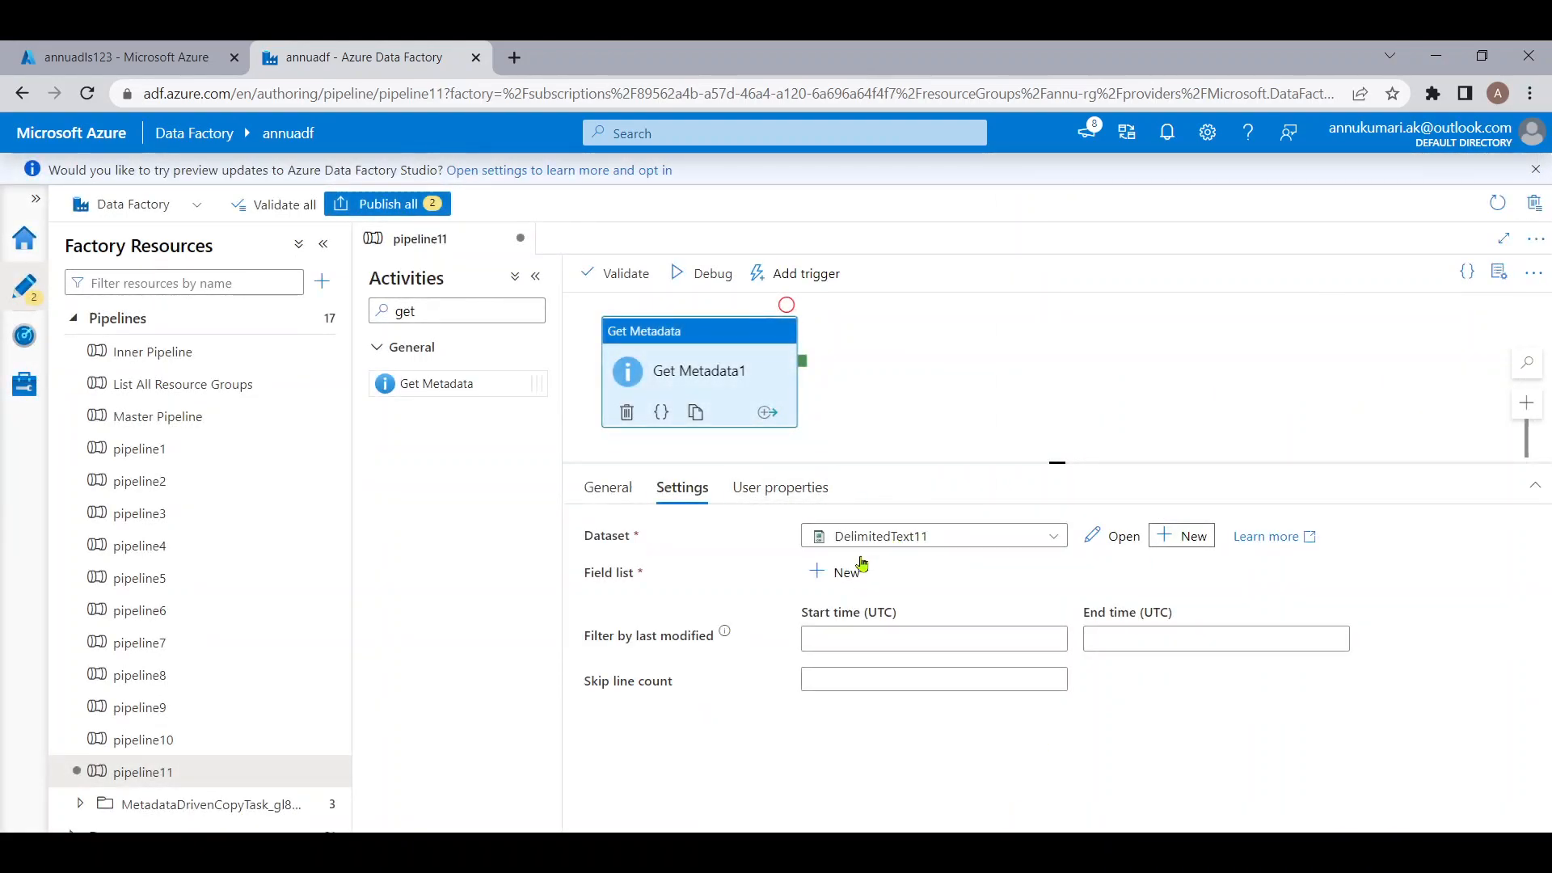
Add a Child items argument to the Get Metadata activity's field list
left_click(836, 573)
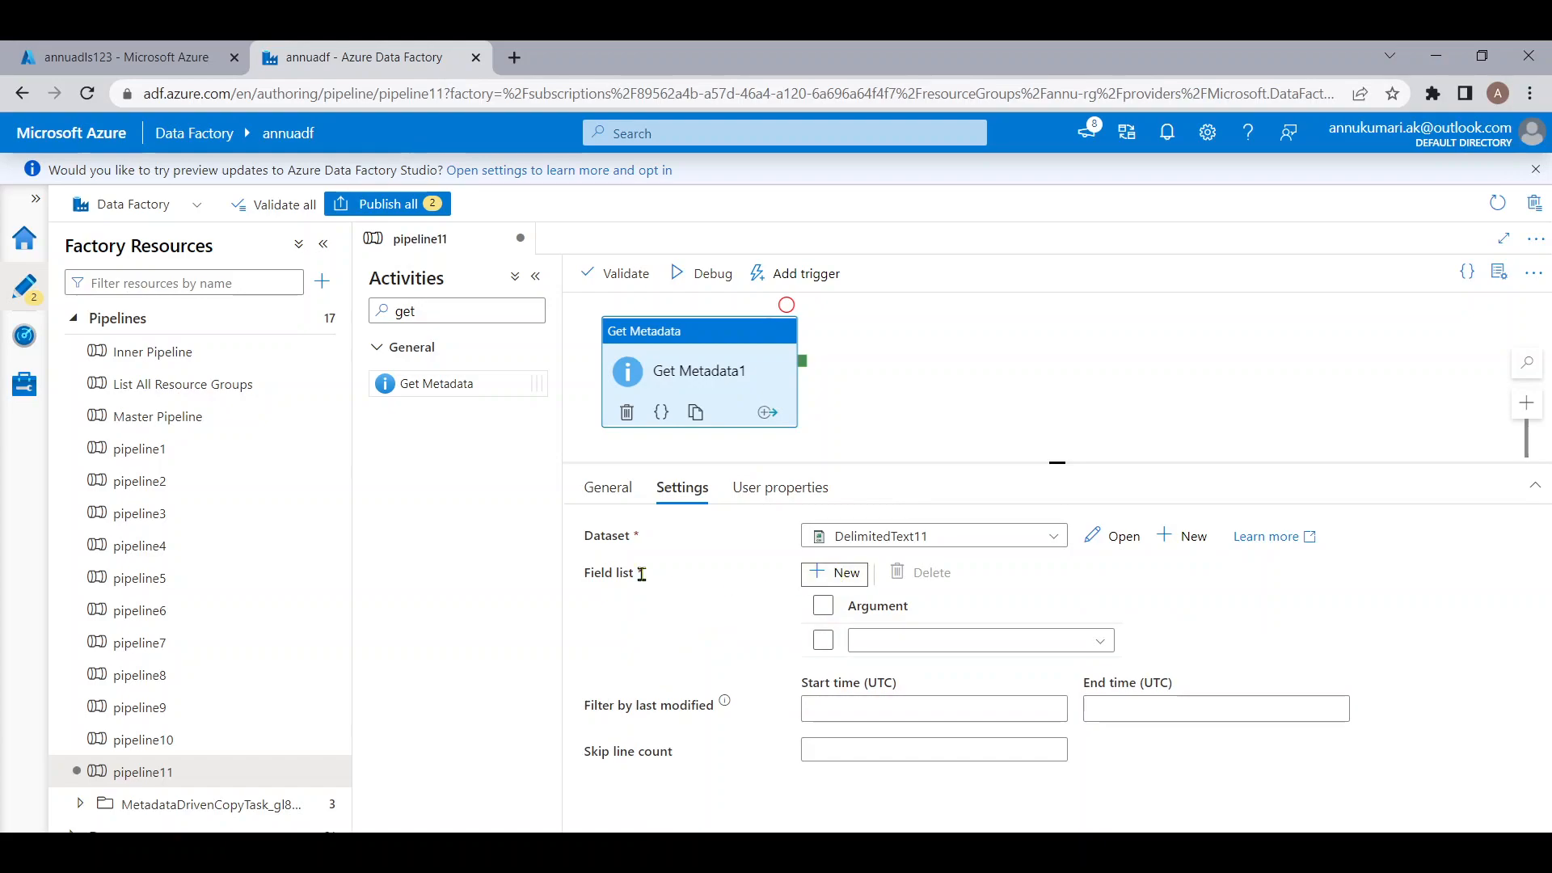
left_click(889, 641)
left_click(885, 711)
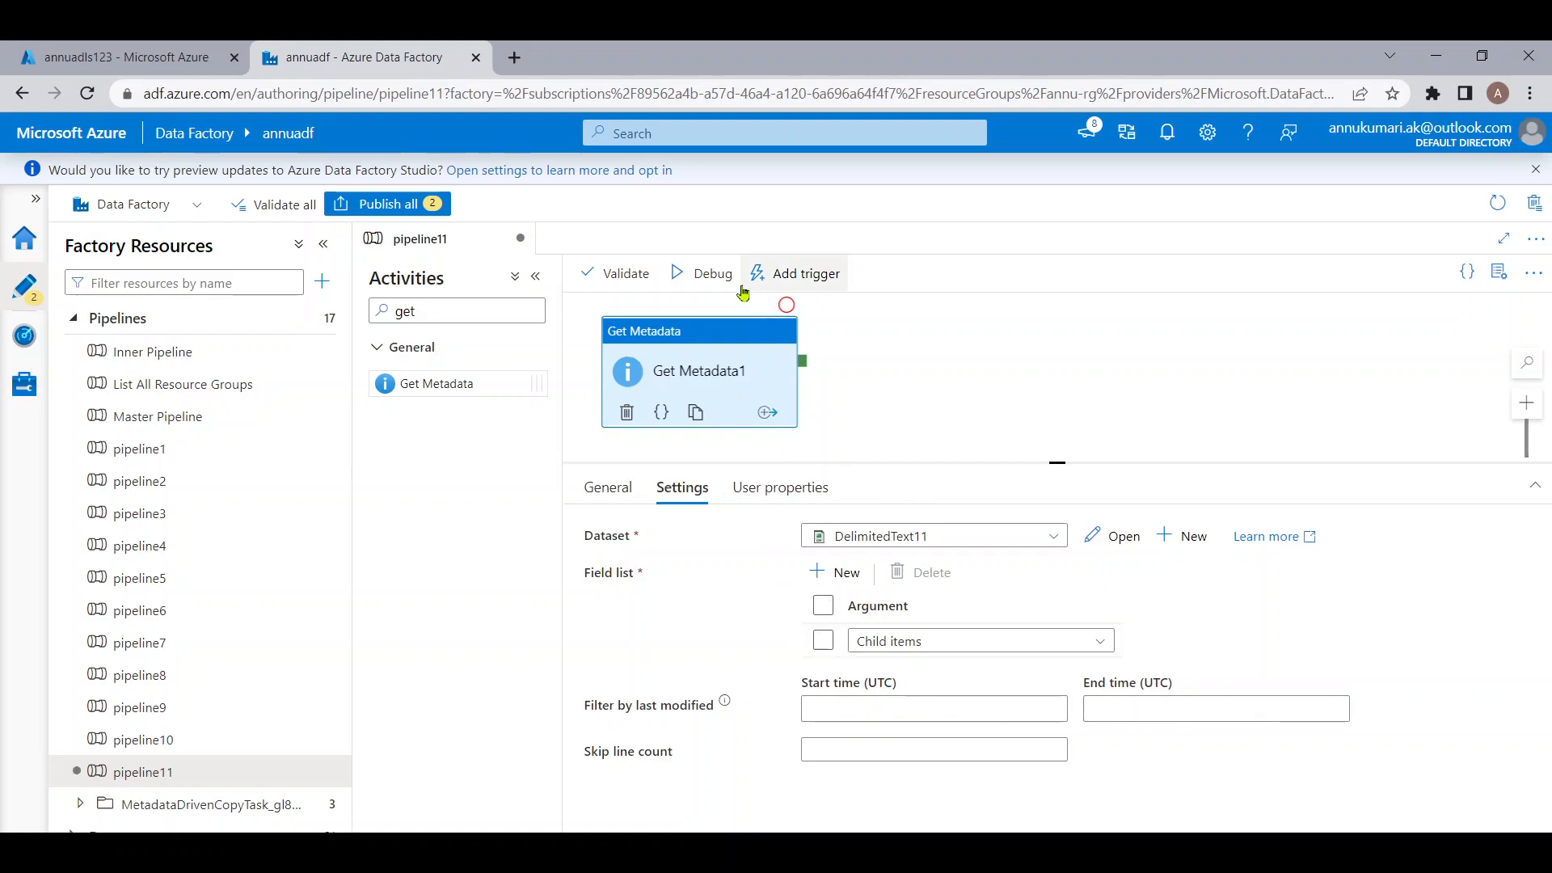
Debug the pipeline and examine the childItems names in the Get Metadata activity's expanded output
left_click(692, 279)
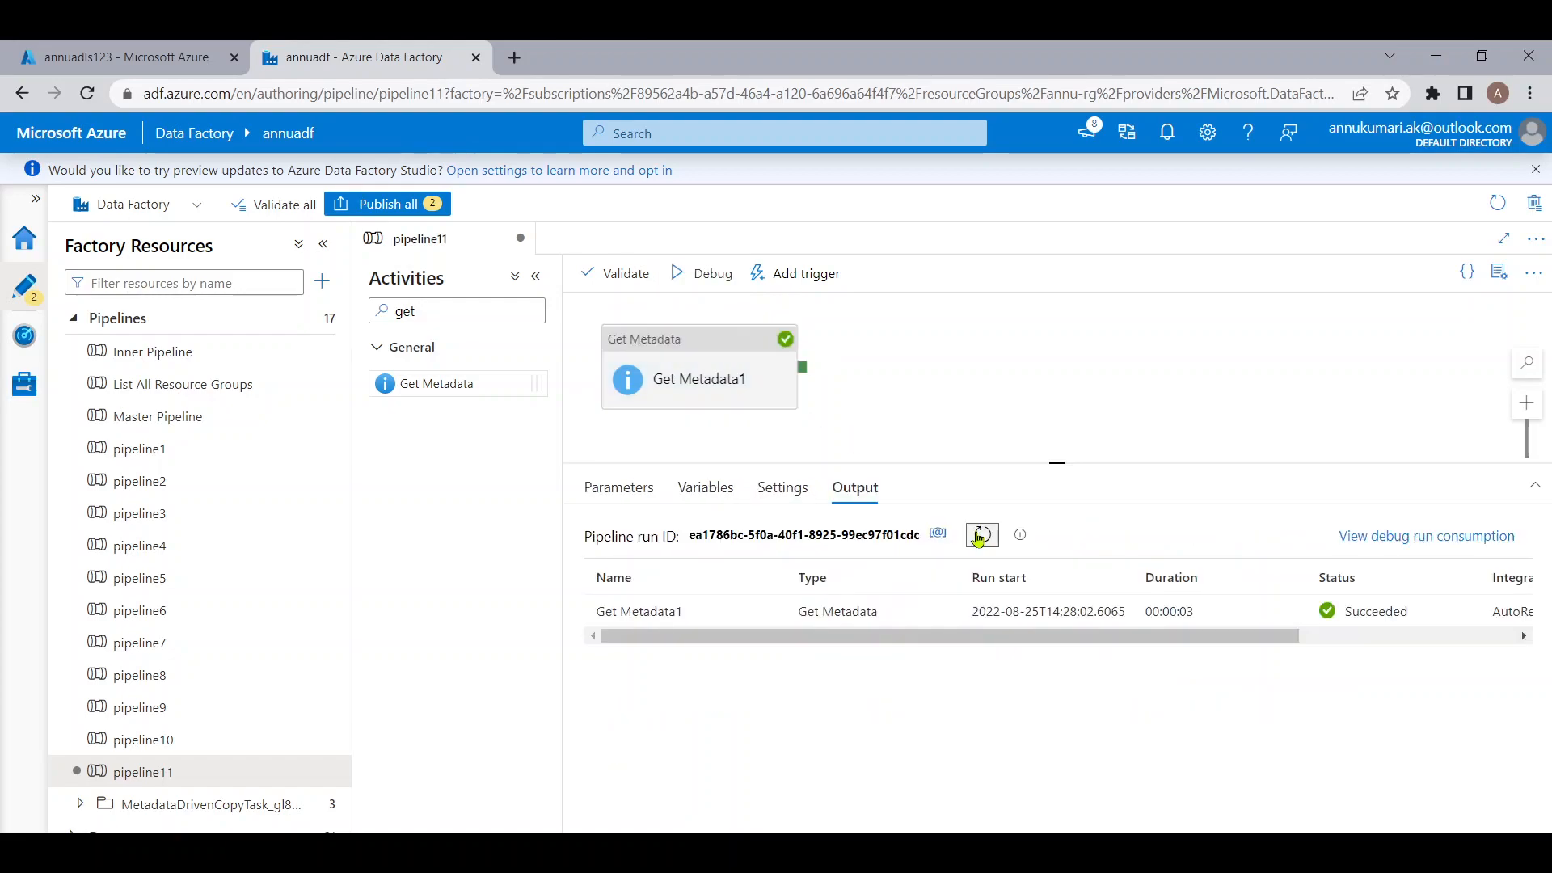
left_click(774, 612)
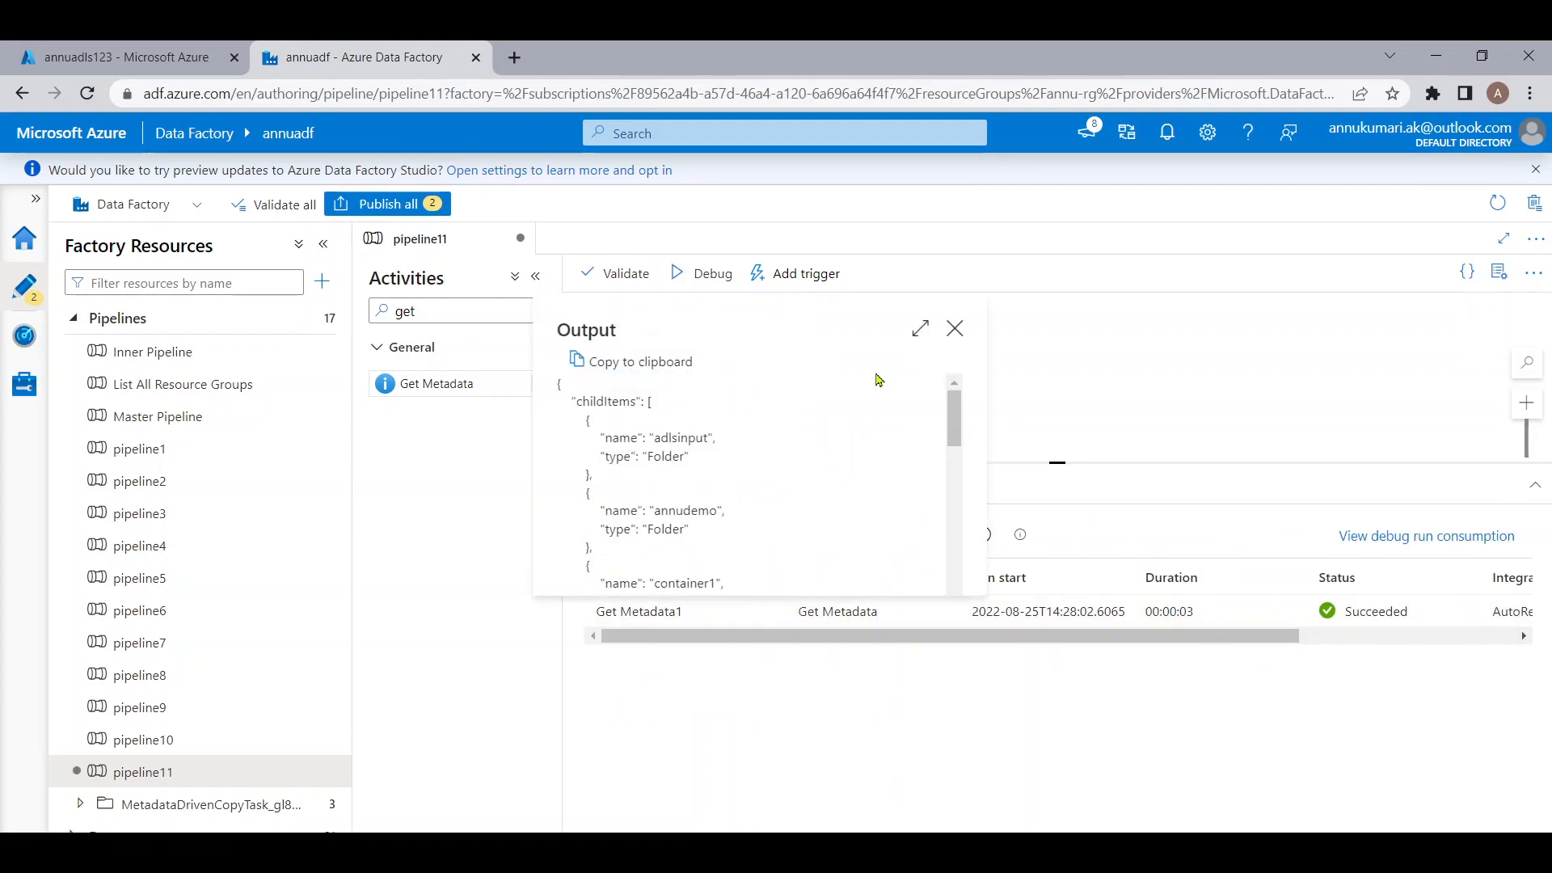
left_click(919, 327)
double_click(129, 227)
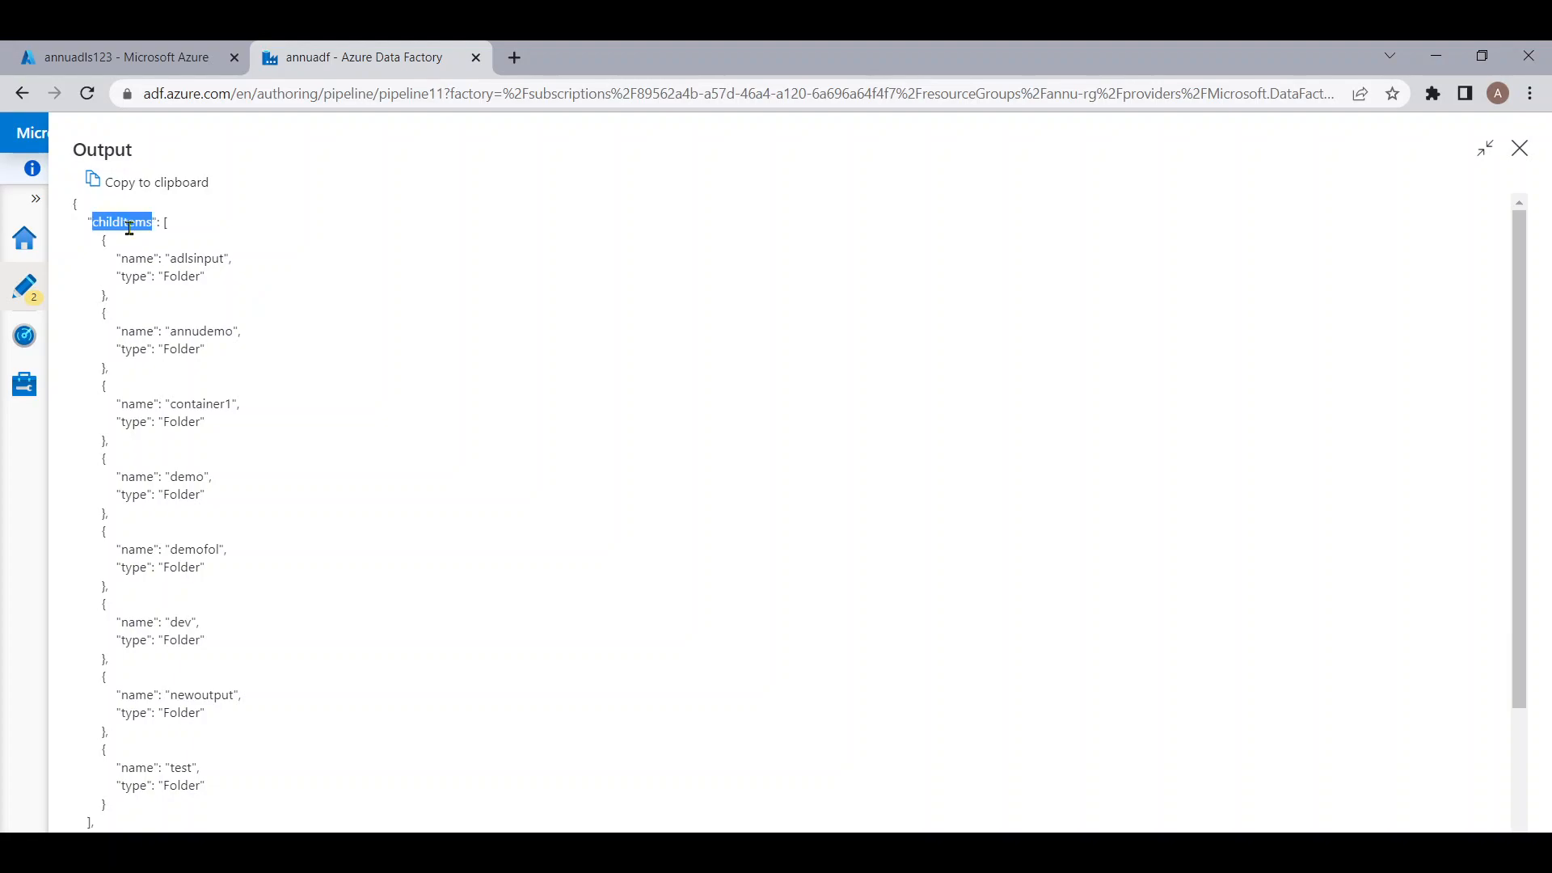
double_click(176, 259)
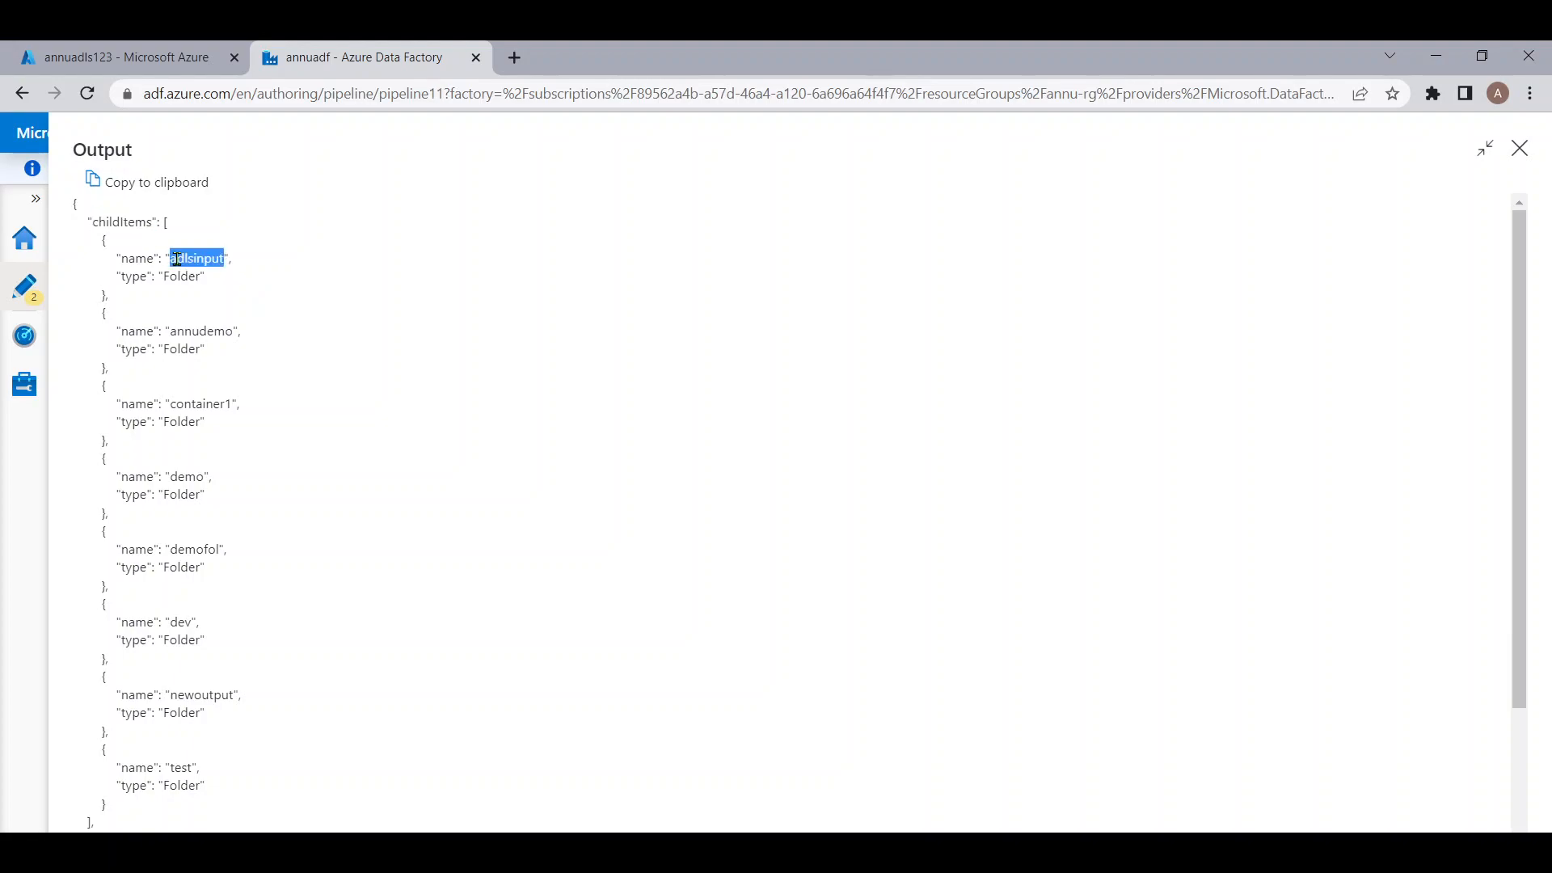
double_click(194, 332)
double_click(196, 404)
left_click_drag(217, 770, 165, 252)
left_click(165, 252)
left_click(1519, 149)
Add a ForEach activity to the canvas and connect the Get Metadata activity's success output to it
left_click(458, 310)
key("BackSpace")
key("BackSpace")
key("BackSpace")
type("fo")
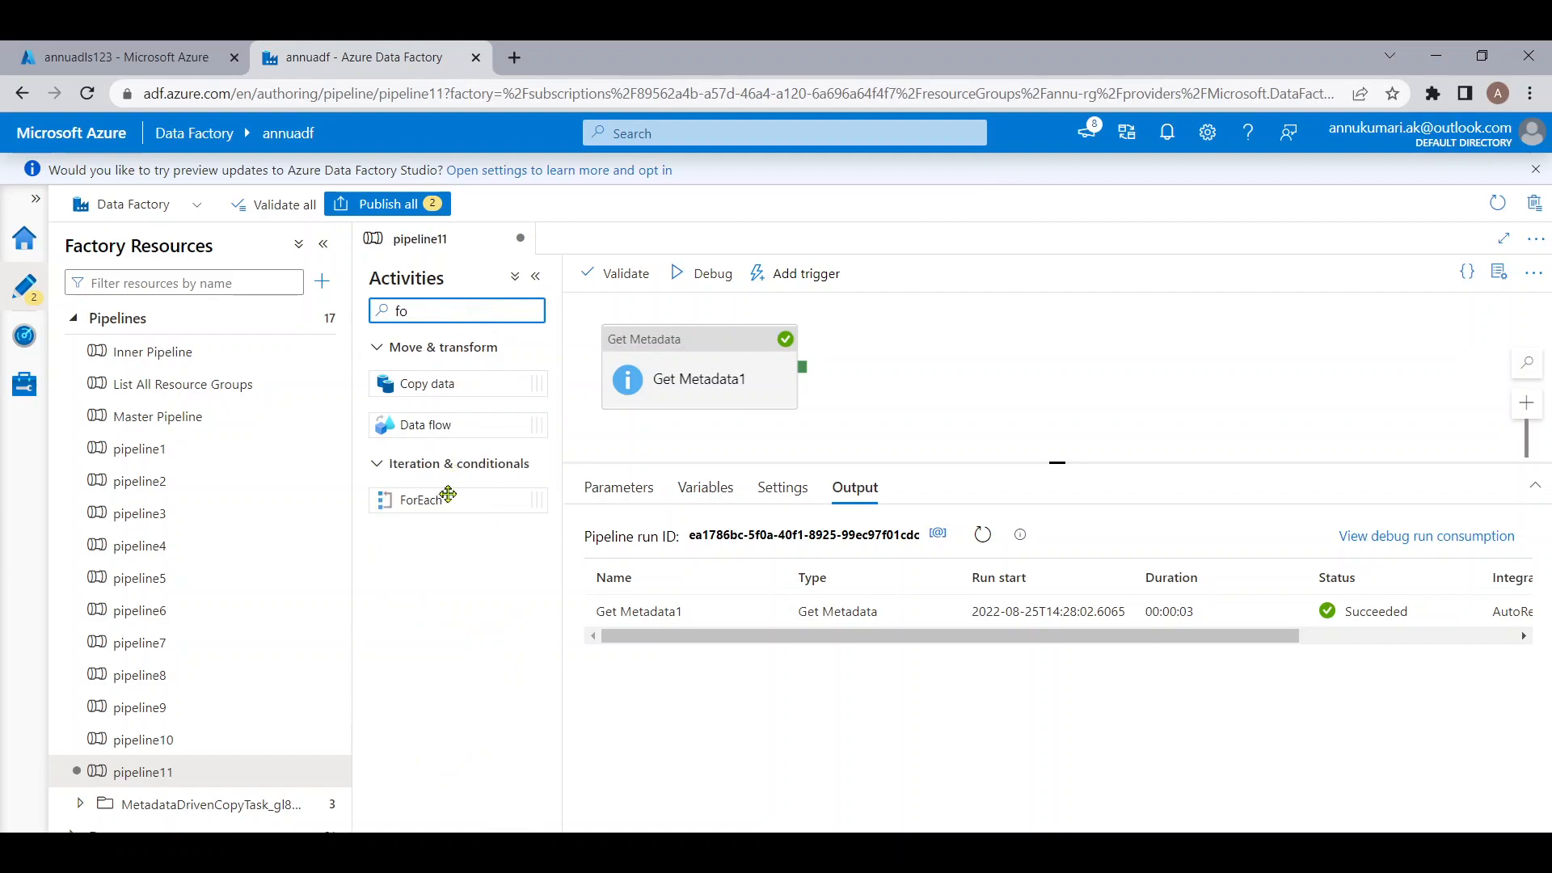
left_click_drag(417, 497, 954, 379)
left_click_drag(802, 367, 883, 370)
left_click(883, 371)
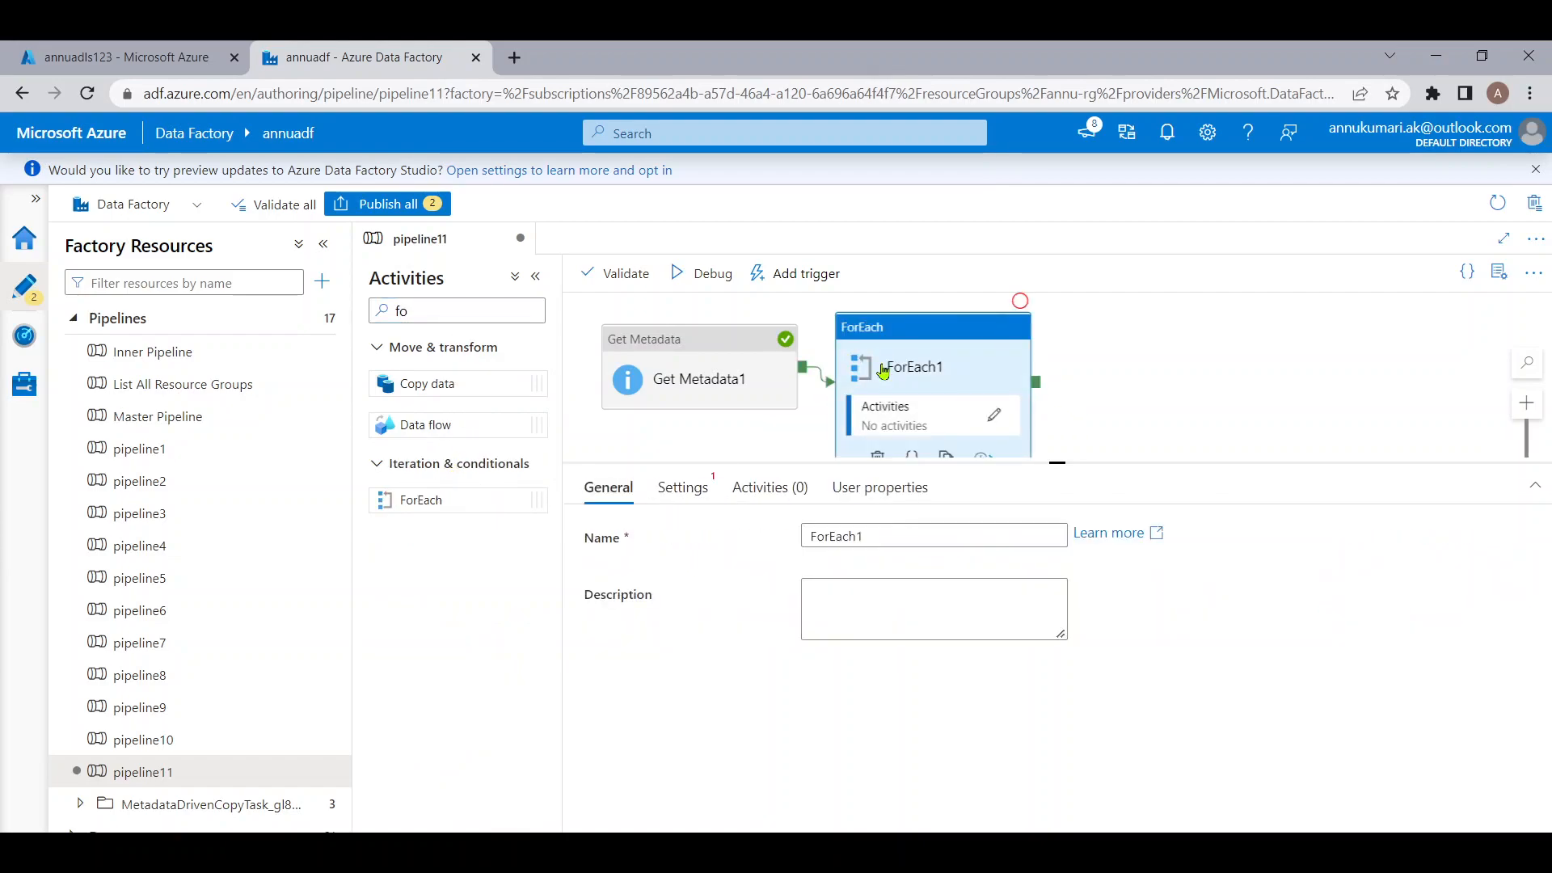
left_click(696, 487)
left_click(824, 623)
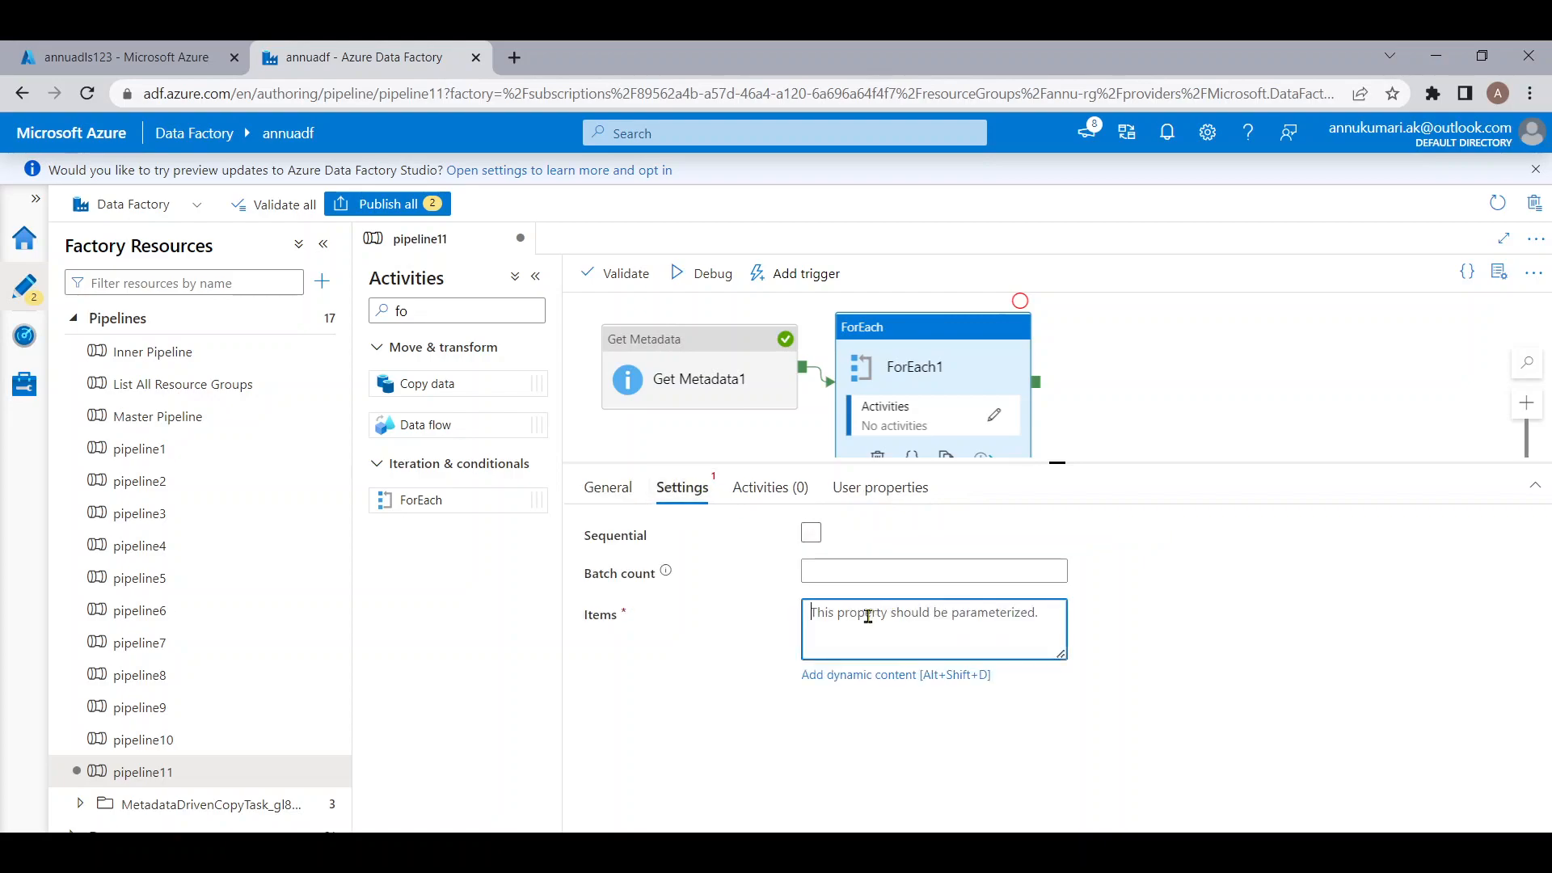
left_click(845, 675)
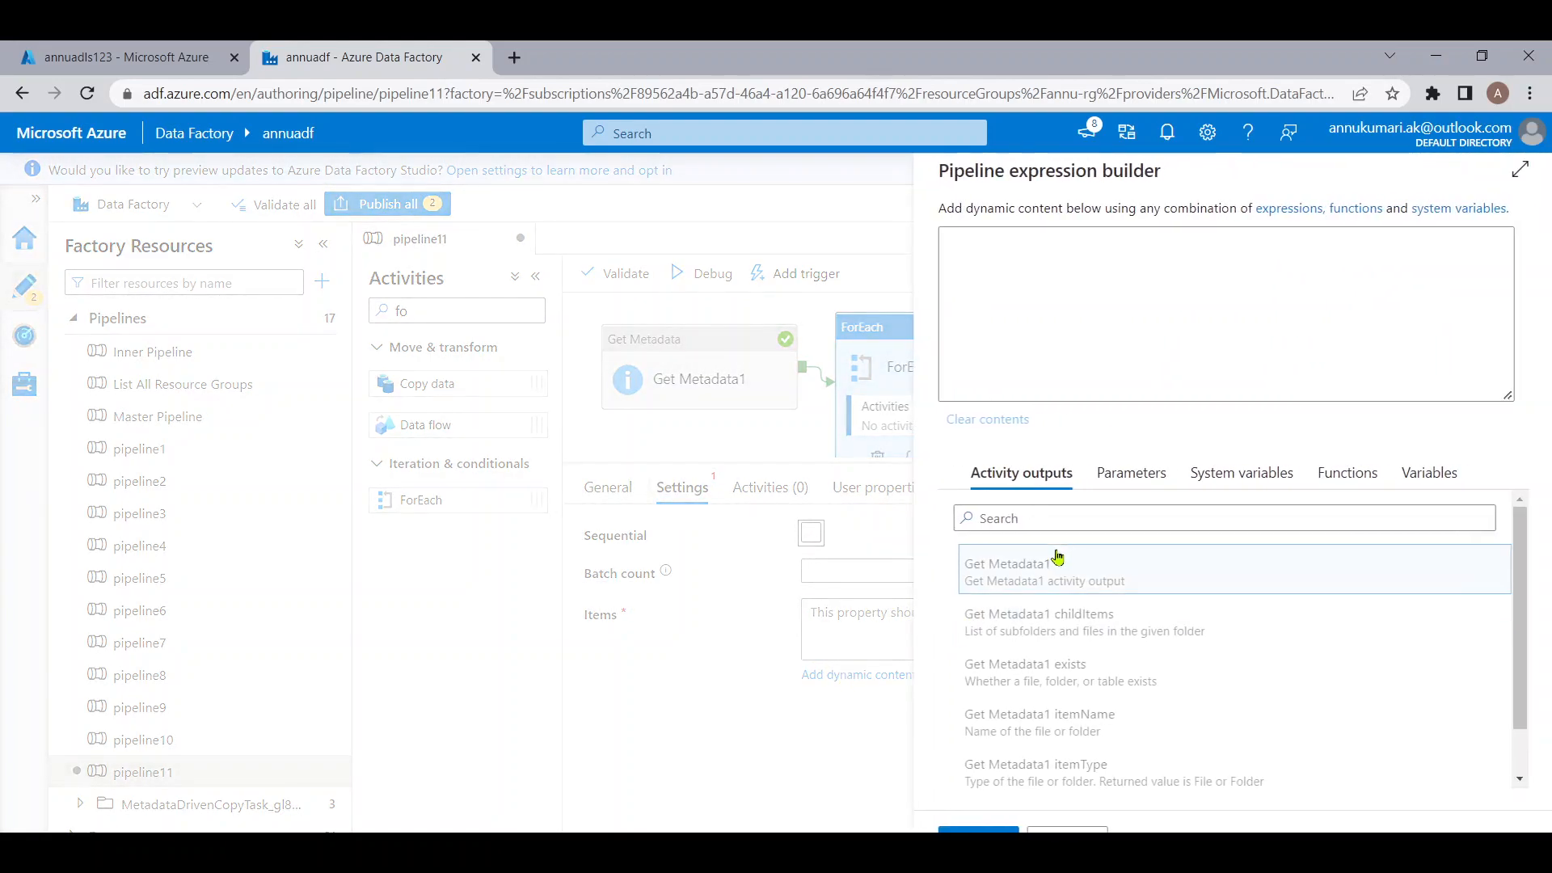
left_click(1030, 618)
left_click_drag(942, 237, 1374, 251)
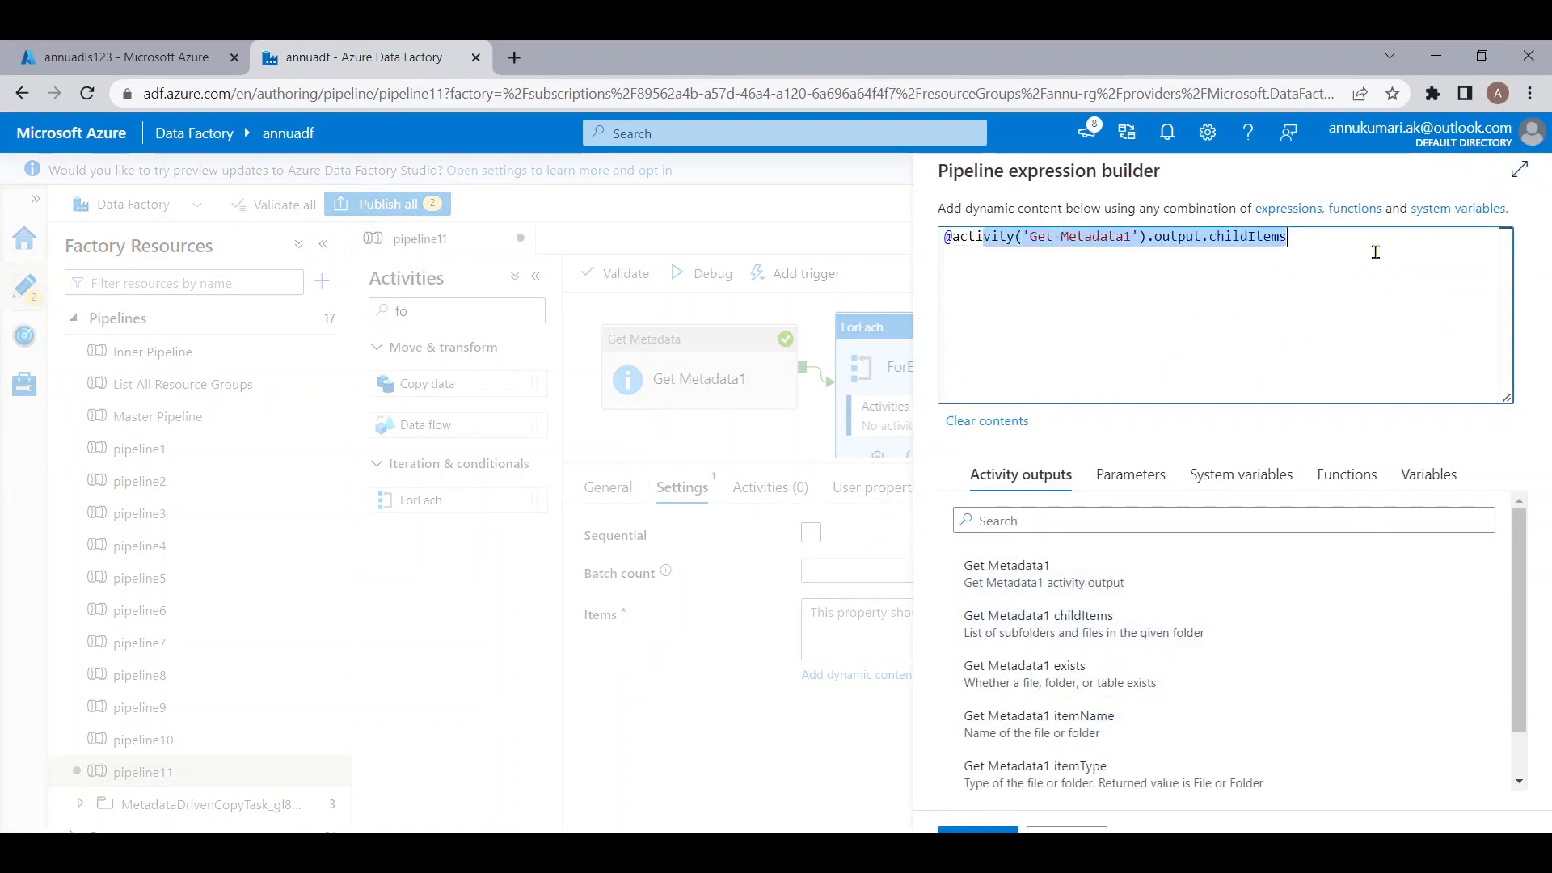
left_click(977, 837)
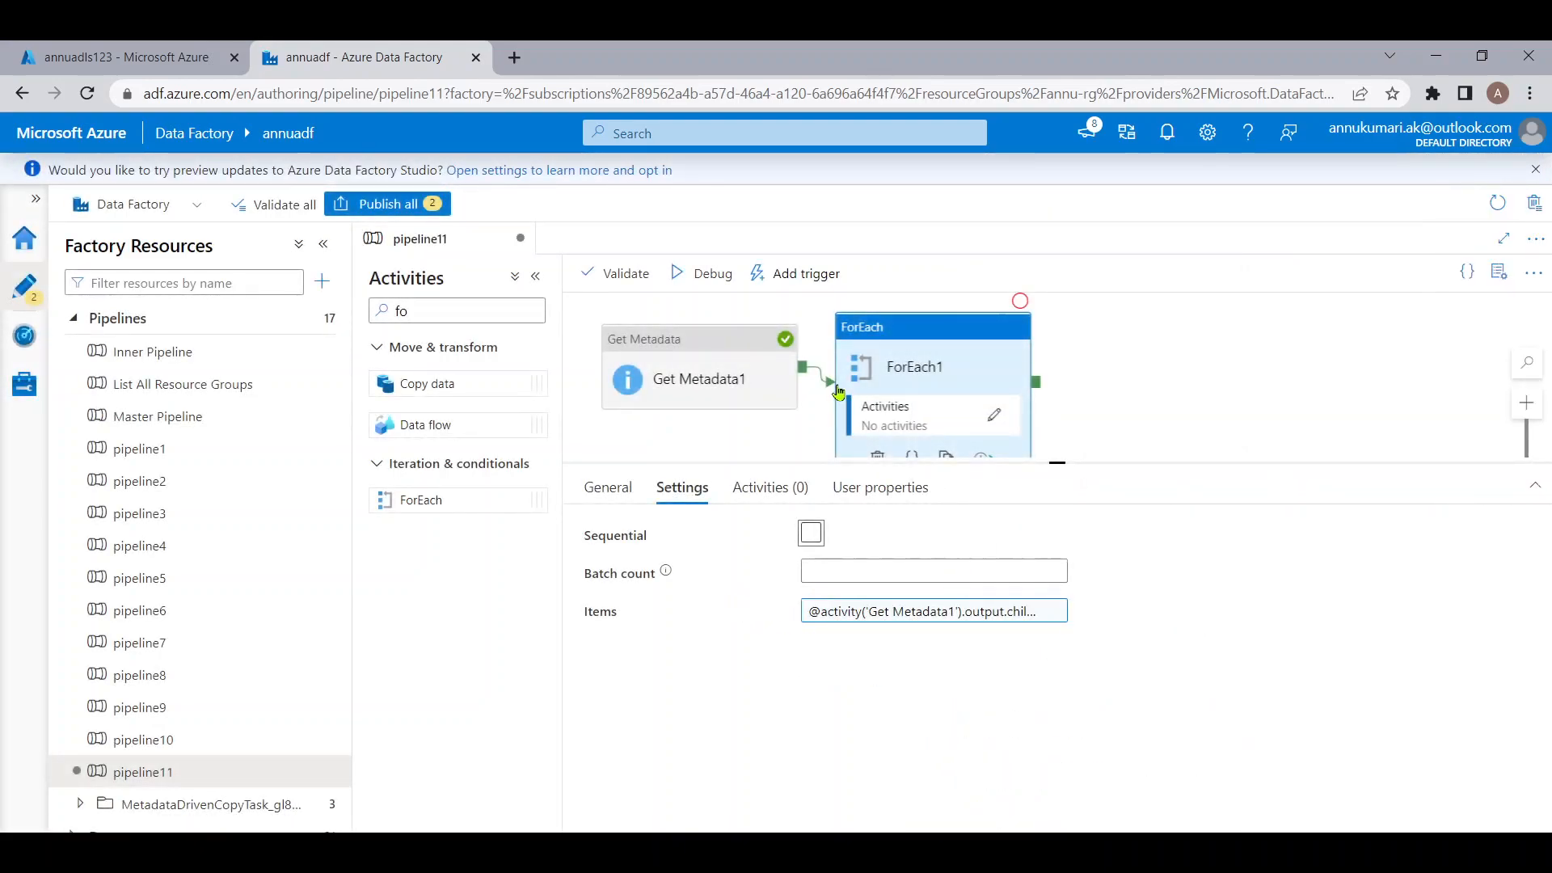
Review the Get Metadata field list, the childItems array in its run output, and the ForEach Items expression
left_click(731, 400)
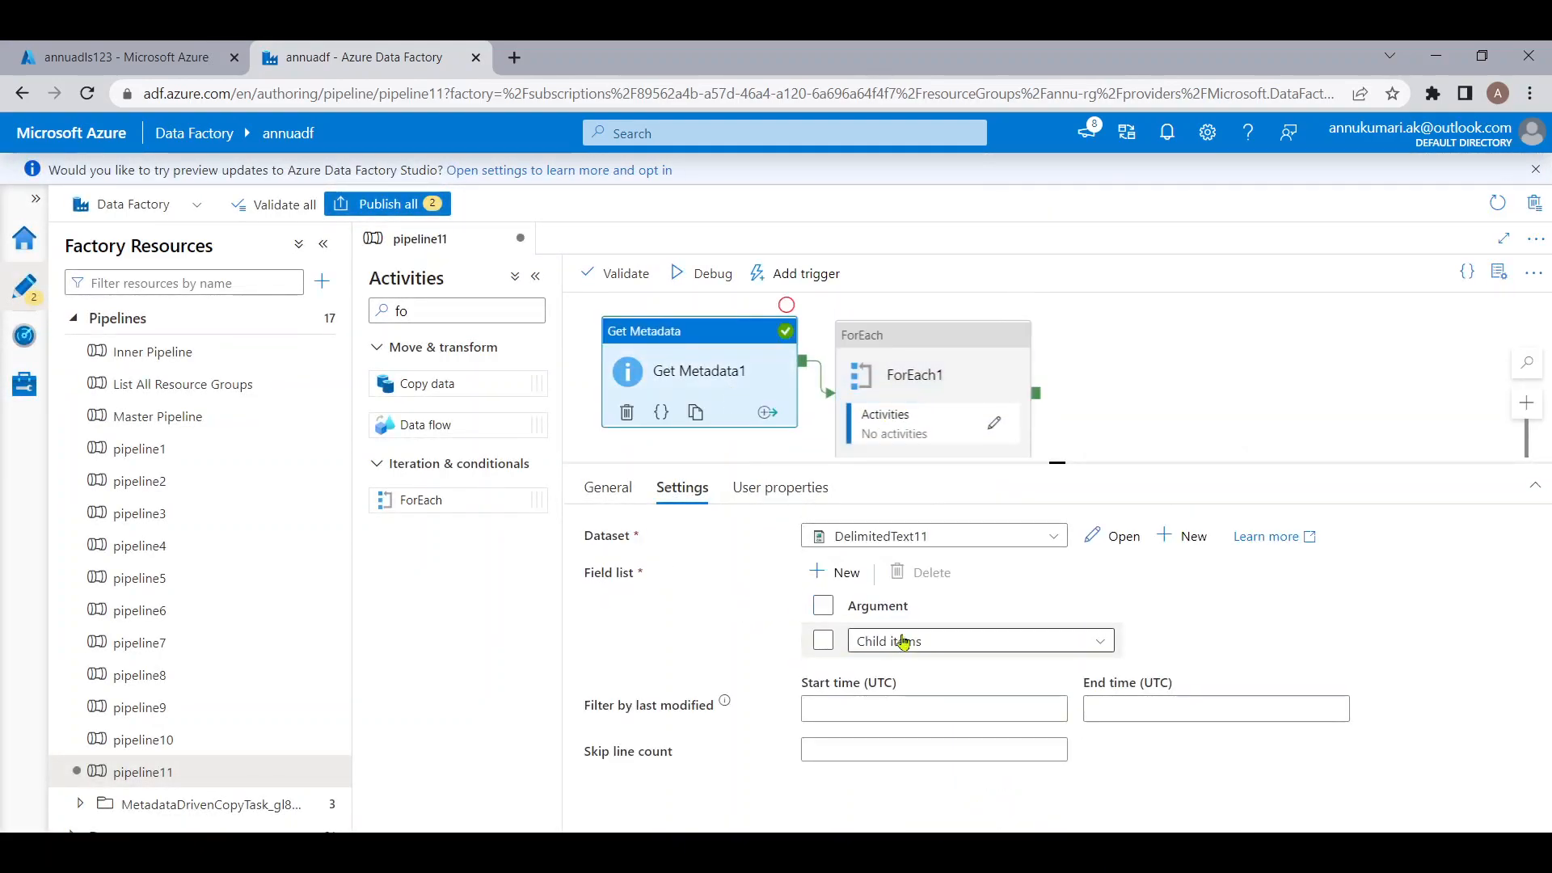
left_click(1097, 404)
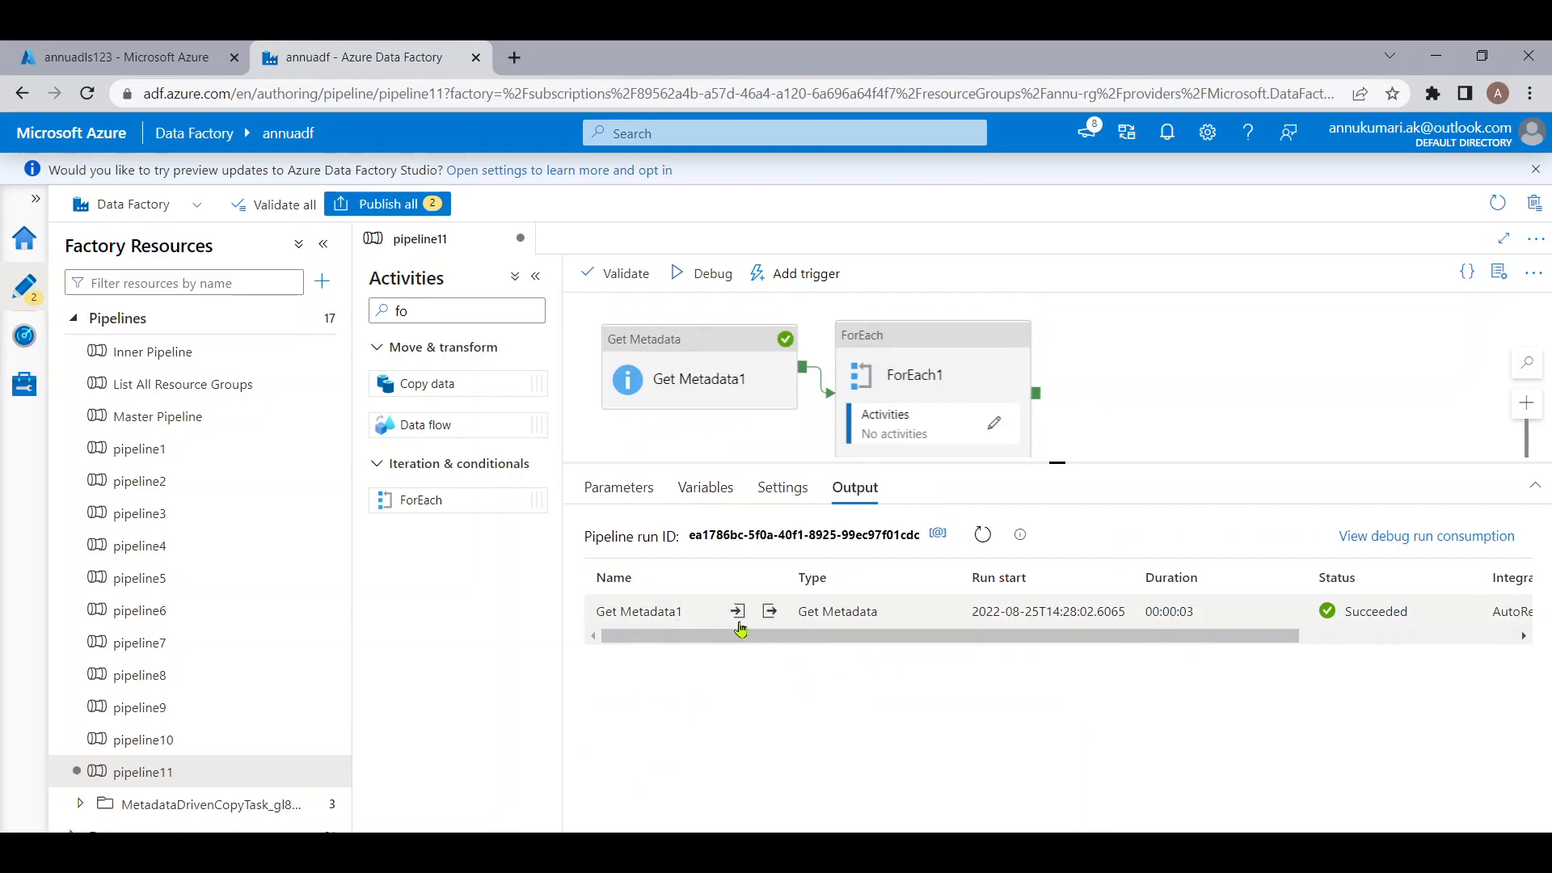
left_click(768, 620)
double_click(599, 397)
left_click_drag(639, 402, 676, 567)
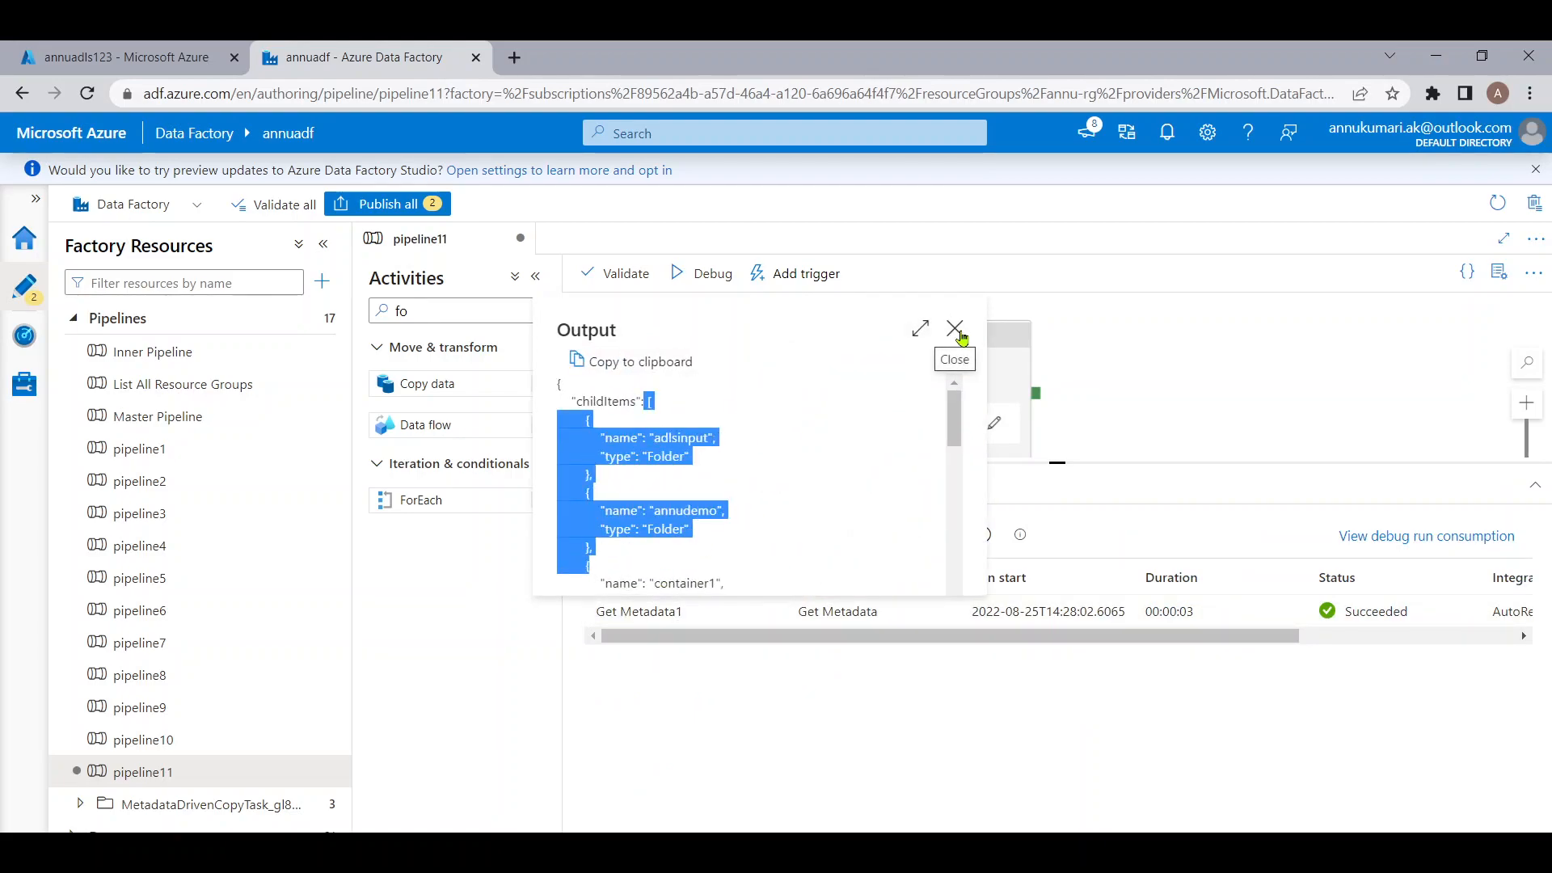
left_click(956, 329)
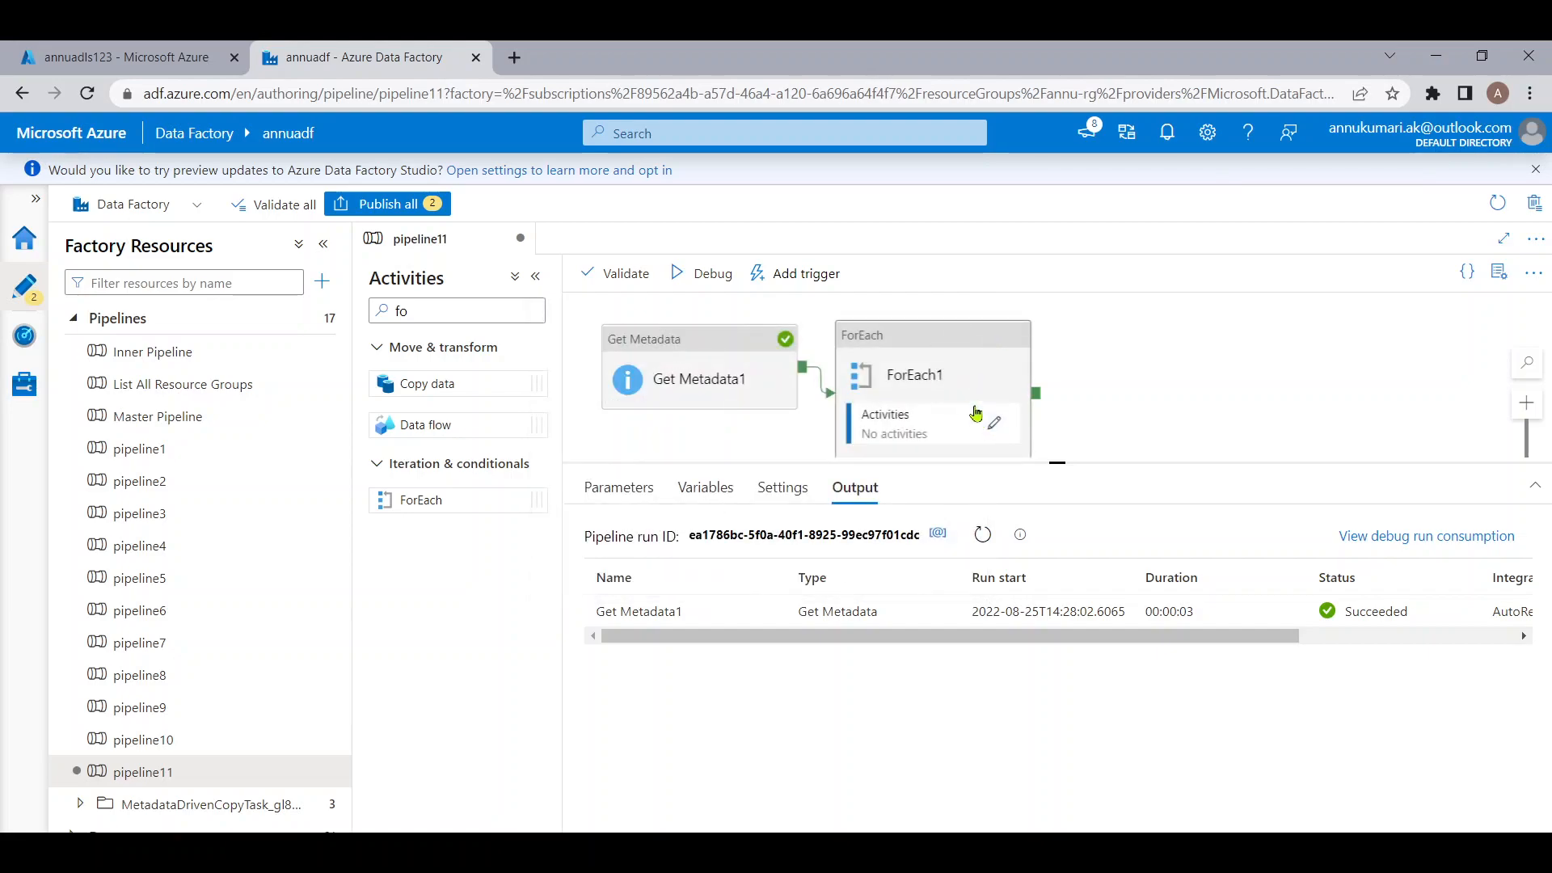
left_click(978, 420)
left_click(1047, 612)
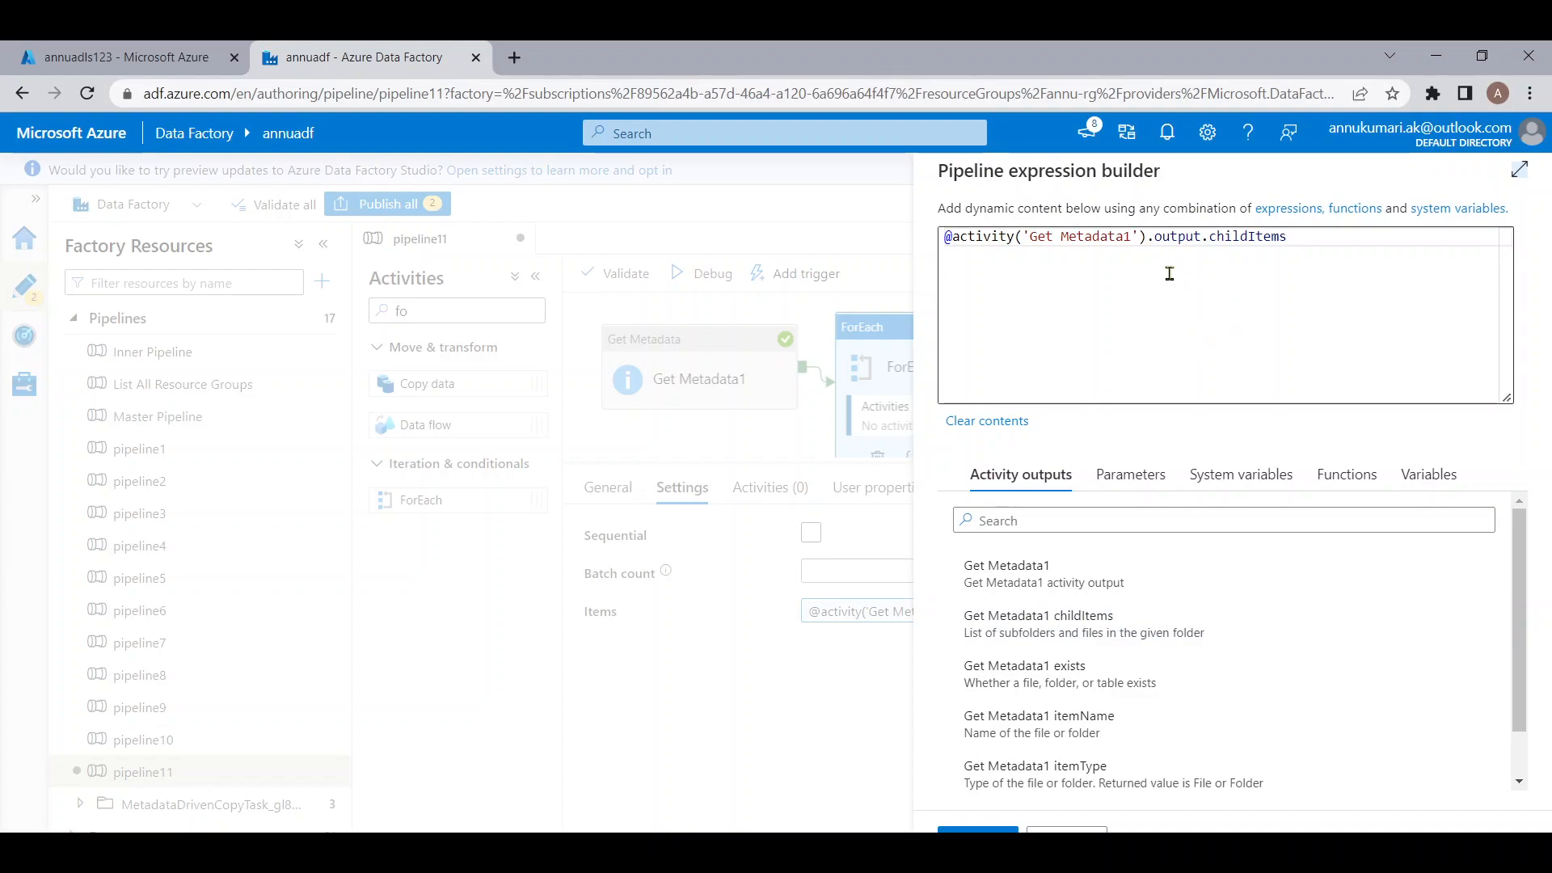
left_click(978, 830)
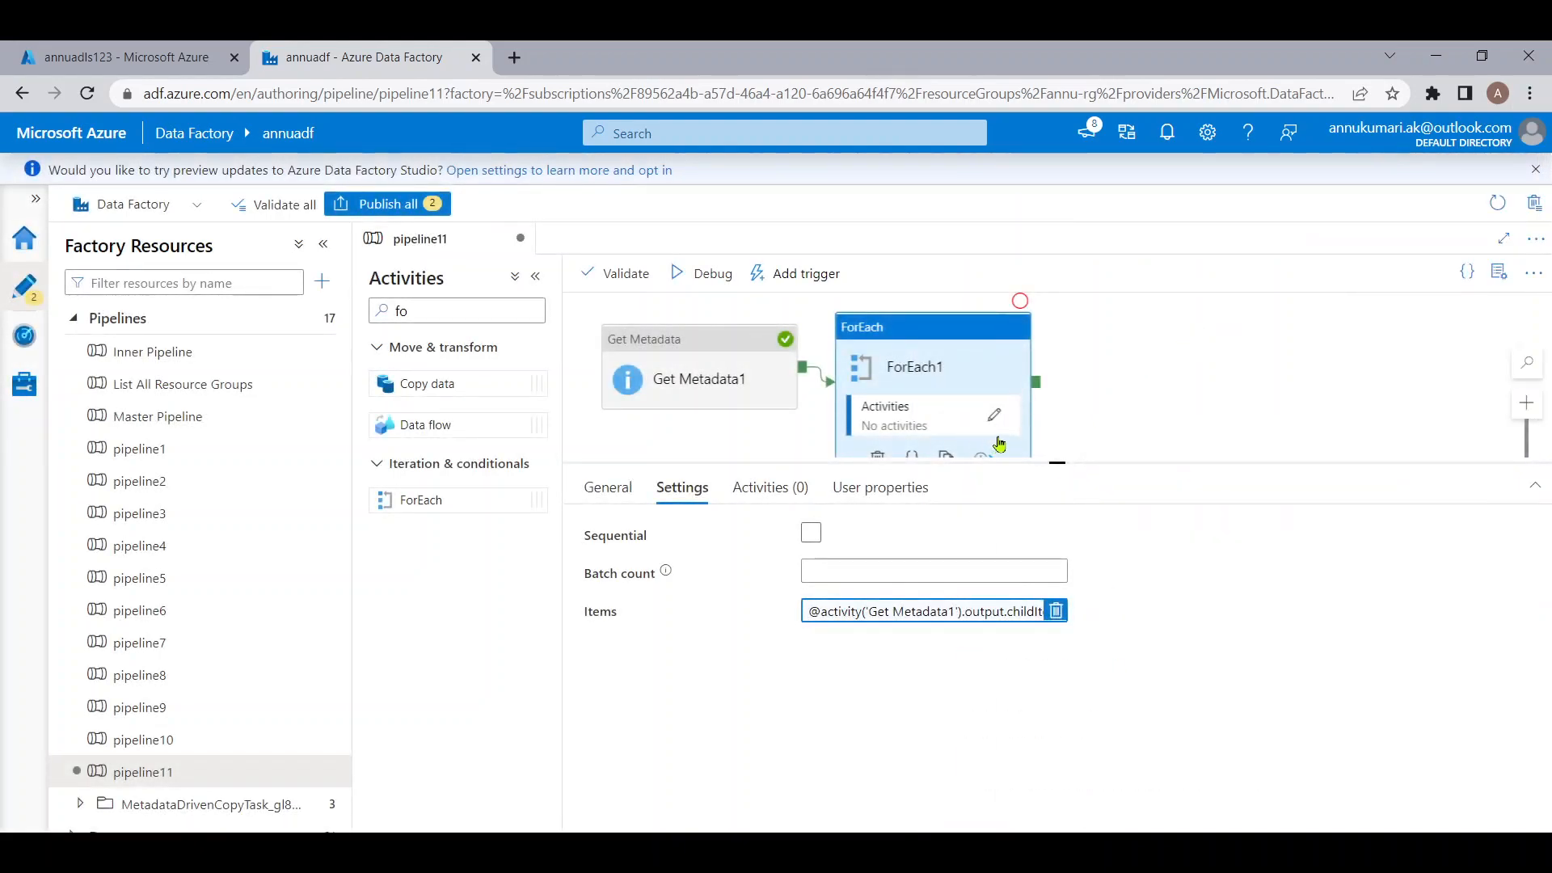
Open the ForEach activity's inner canvas and add a Get Metadata activity inside the loop
left_click(996, 426)
left_click(444, 304)
type("fo")
key("BackSpace")
key("BackSpace")
type("get")
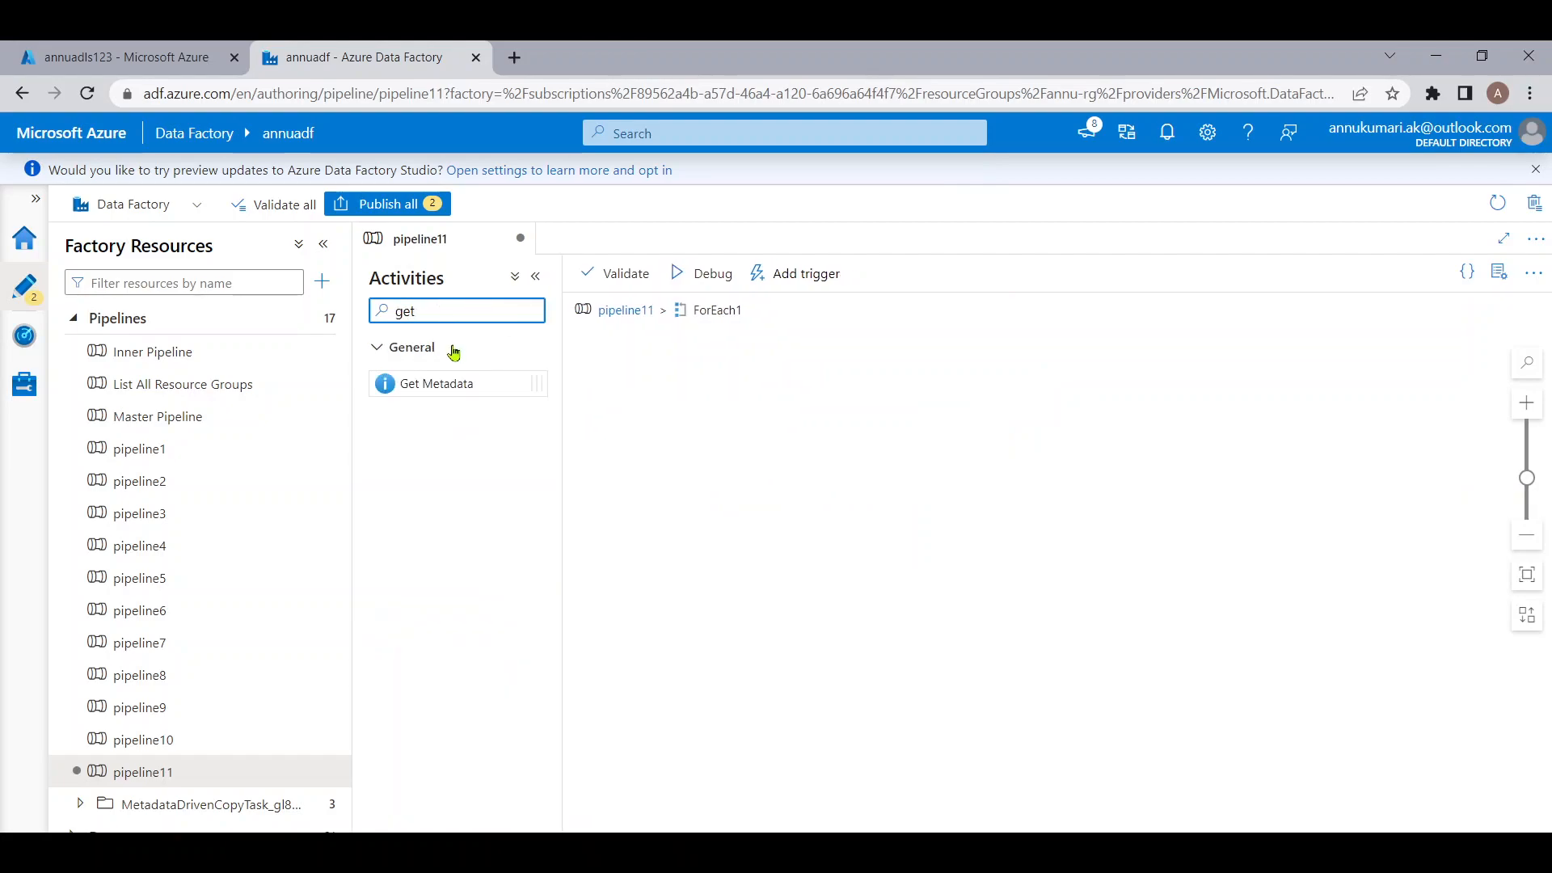
left_click_drag(450, 380, 792, 388)
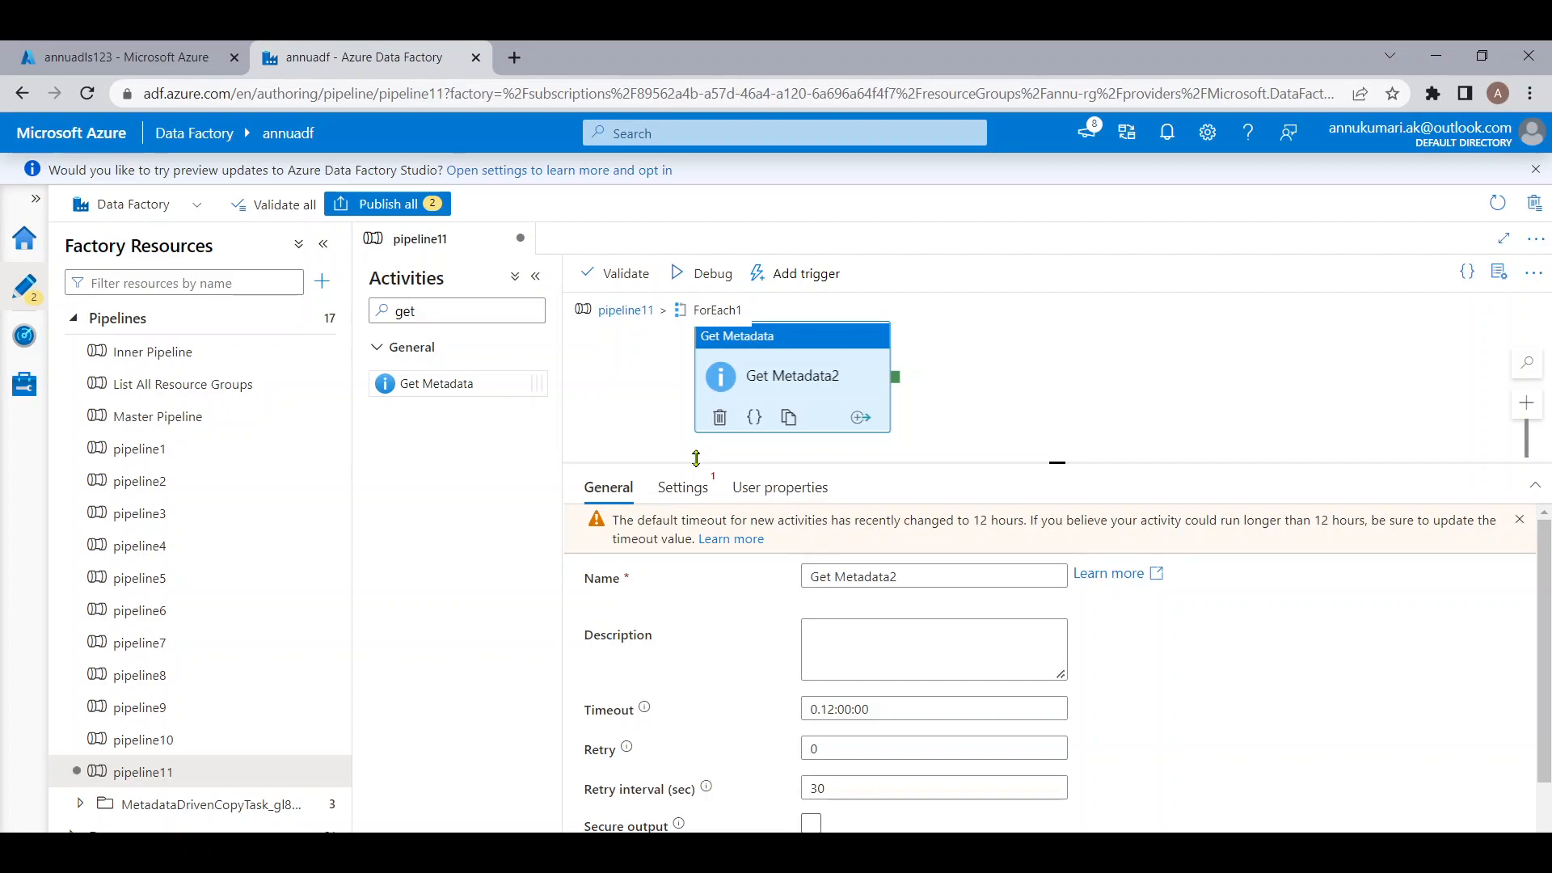
Create a new Azure Data Lake Storage Gen2 dataset in DelimitedText format for the inner Get Metadata activity, using linked service DS_ADLS
left_click(683, 487)
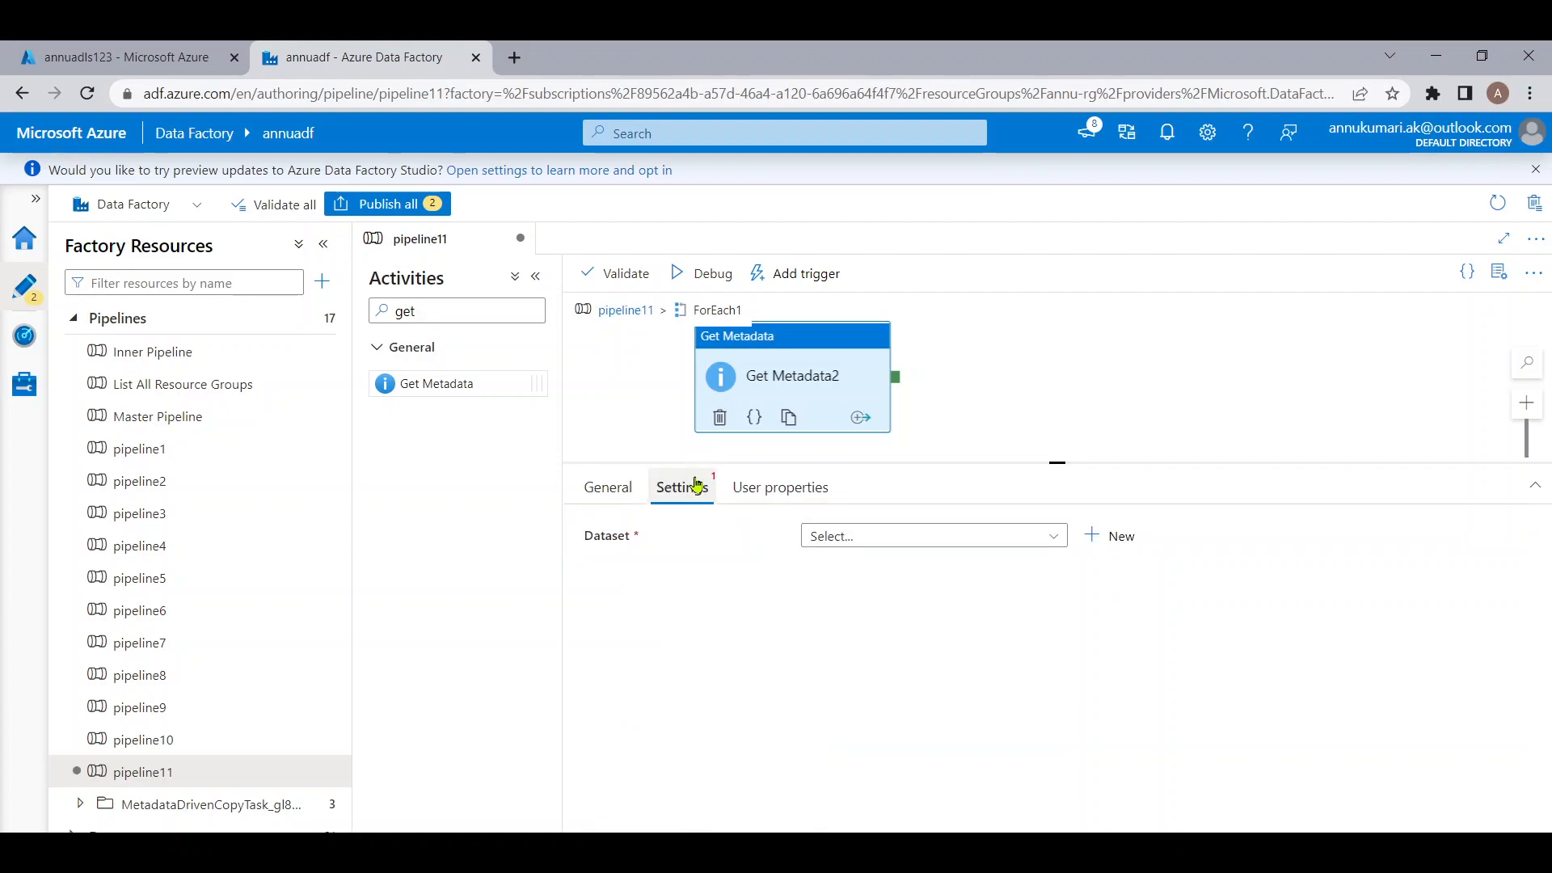
left_click(1120, 534)
left_click(1024, 293)
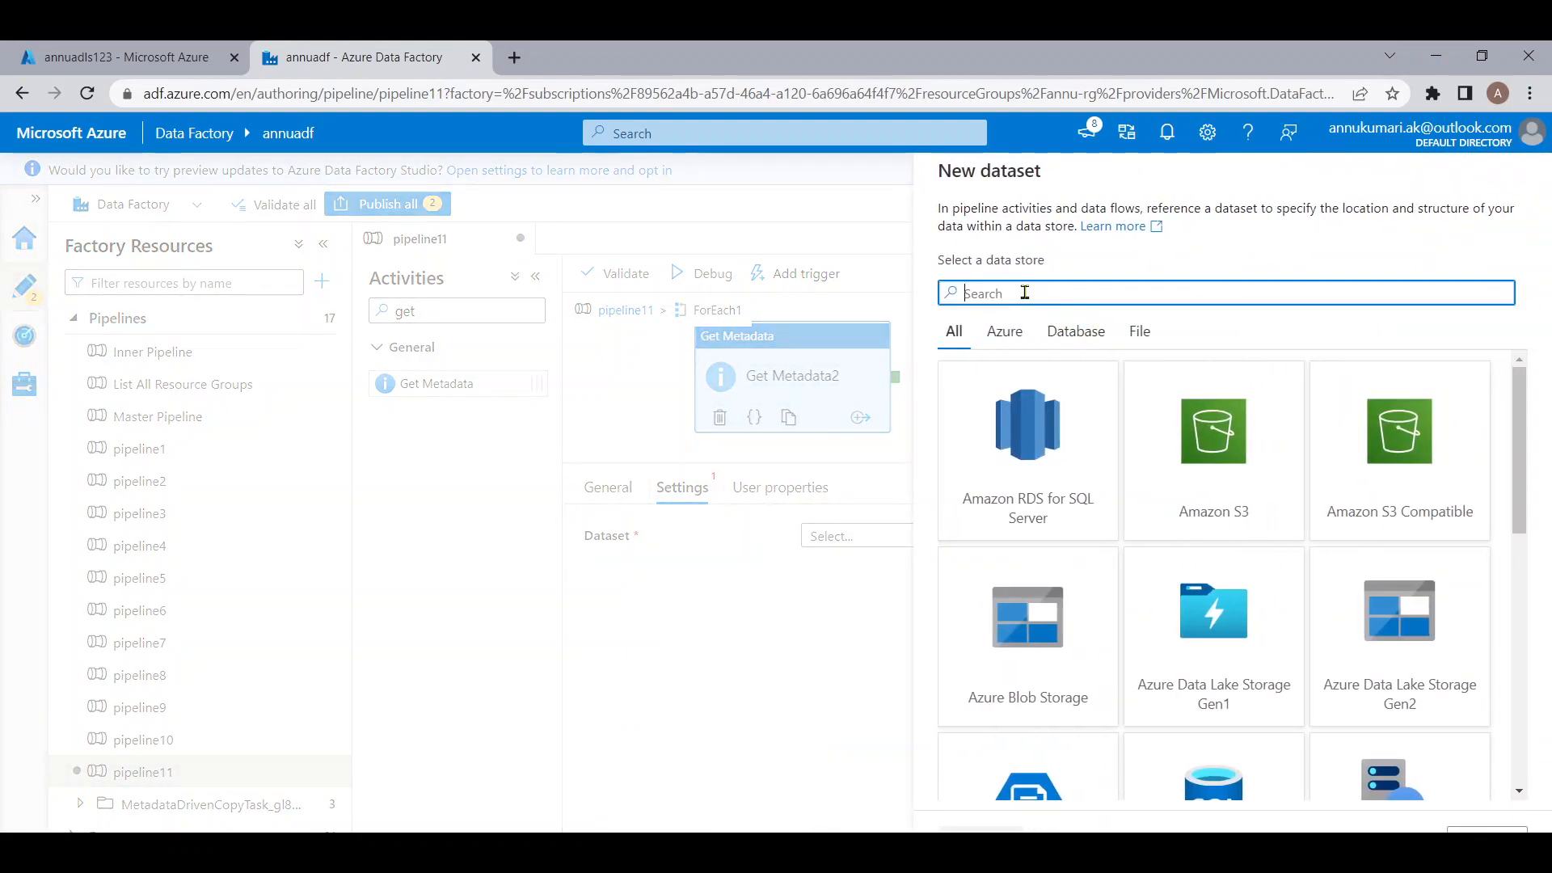
type("gen2")
left_click(1026, 477)
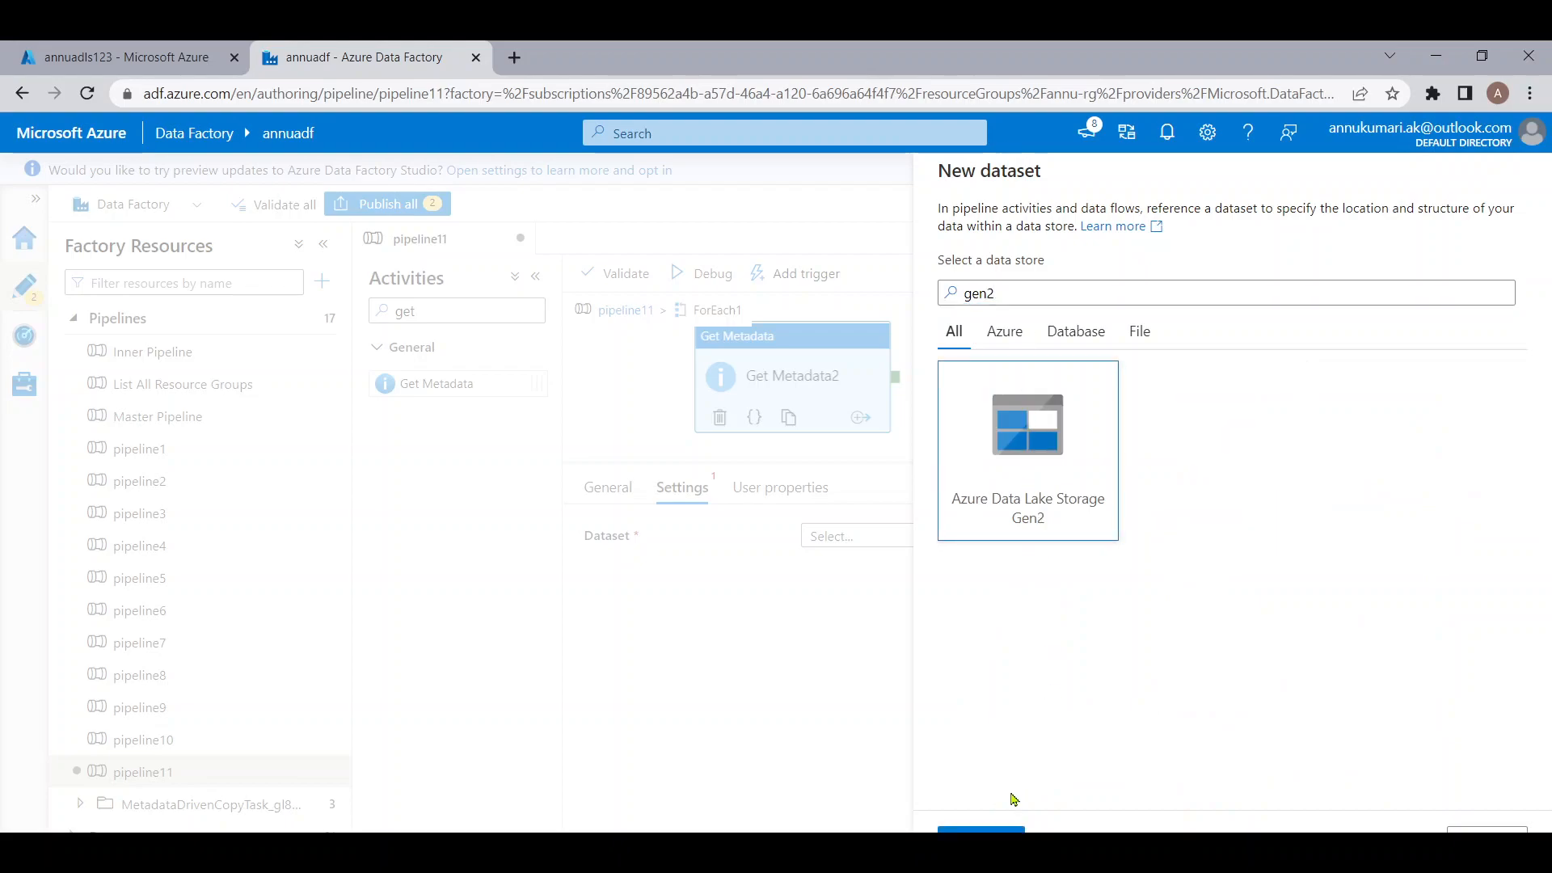
left_click(998, 830)
left_click(1331, 386)
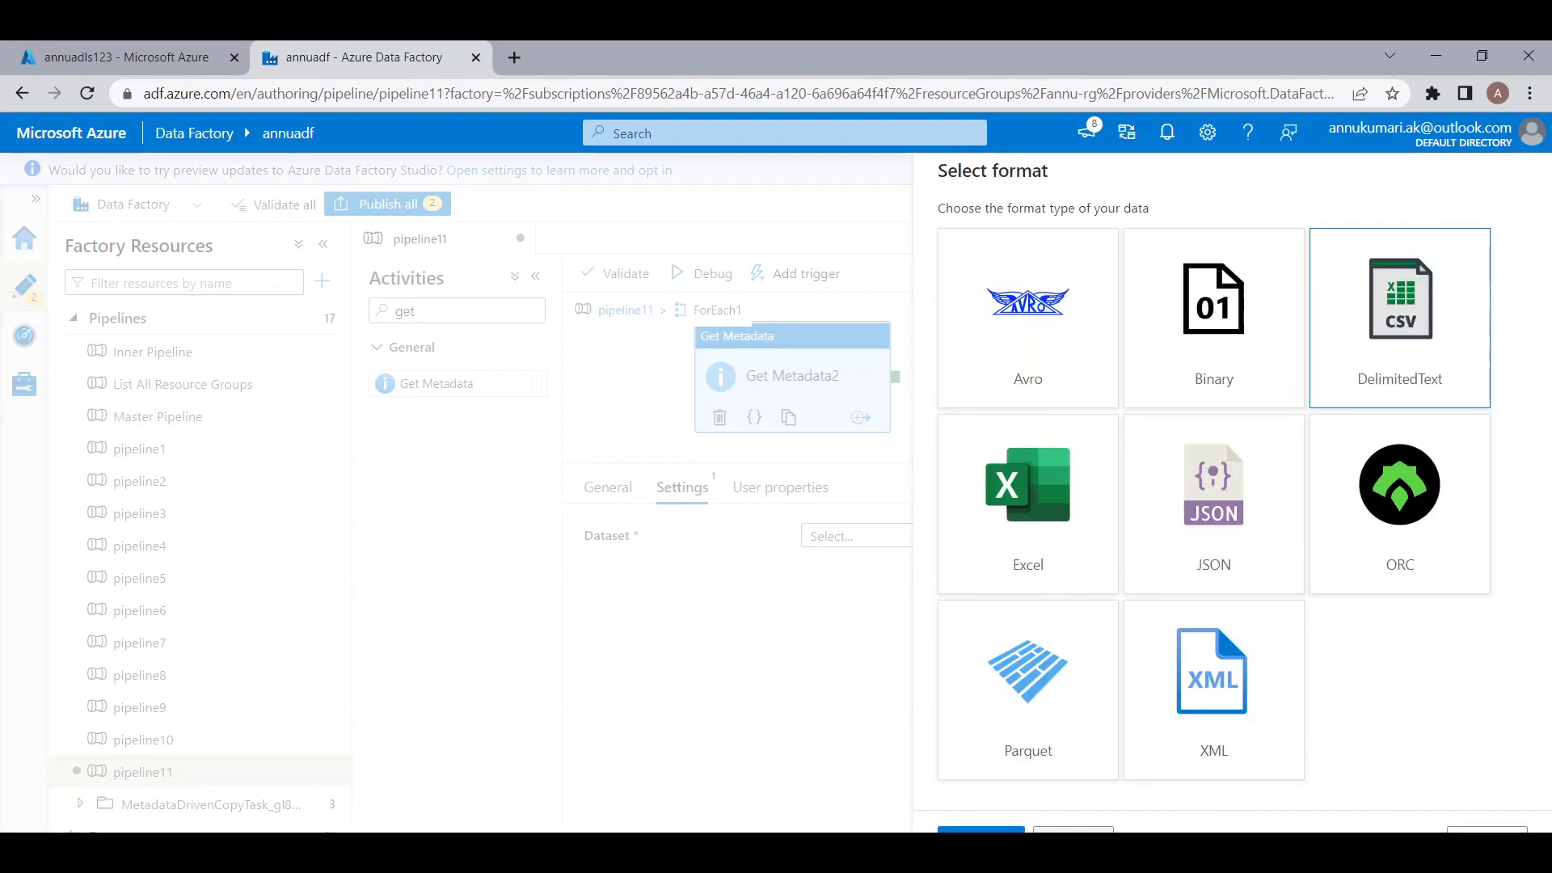
left_click(979, 830)
left_click(981, 305)
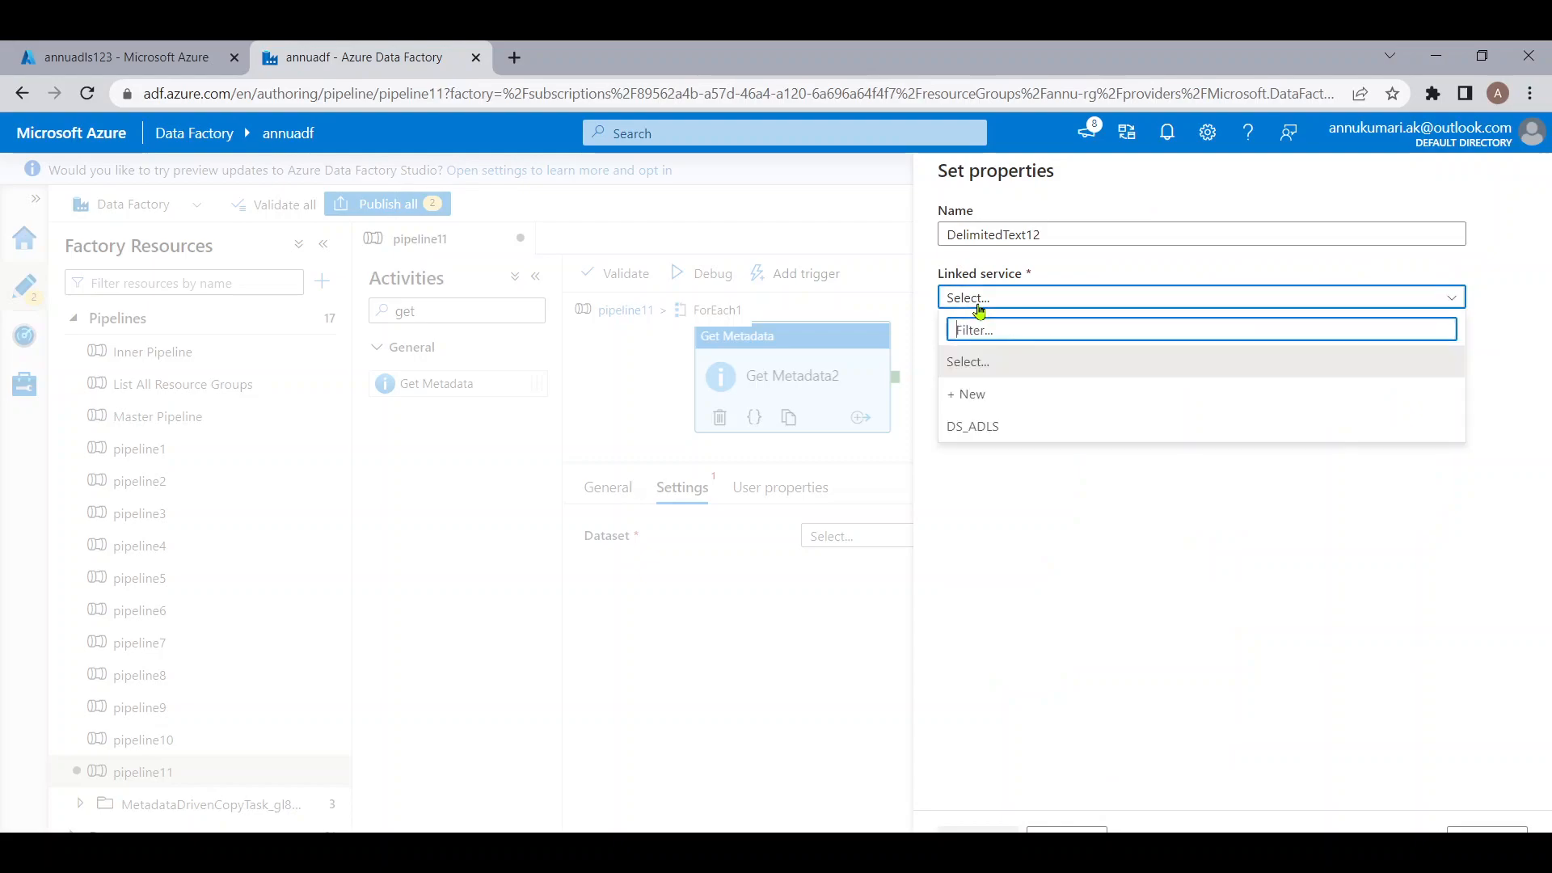
left_click(978, 424)
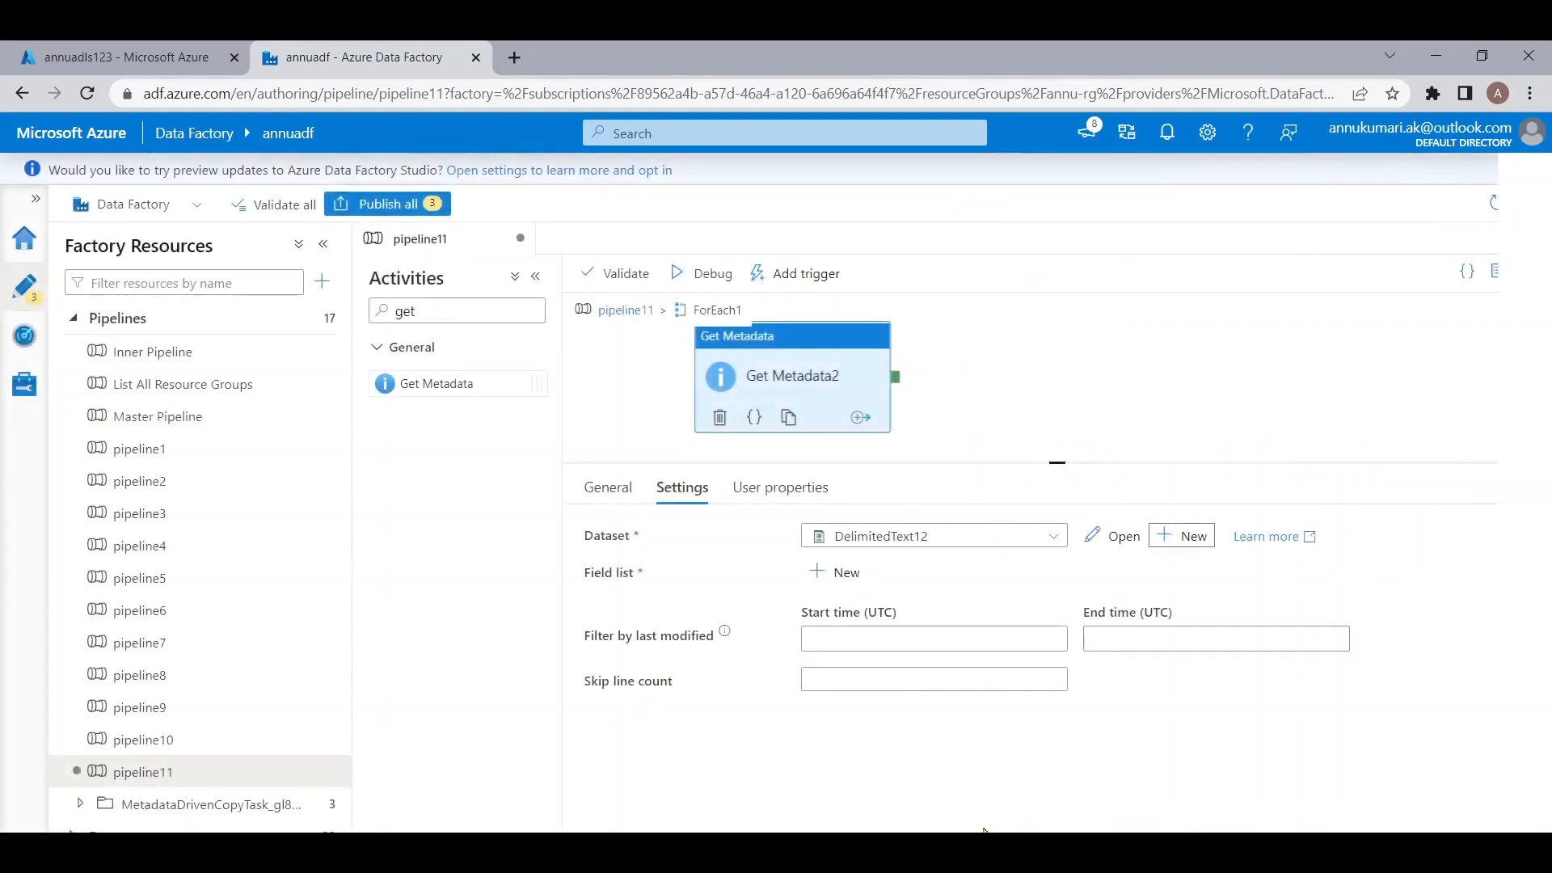
Open the inner Get Metadata activity's dataset and add a String parameter named FolderName
left_click(1102, 540)
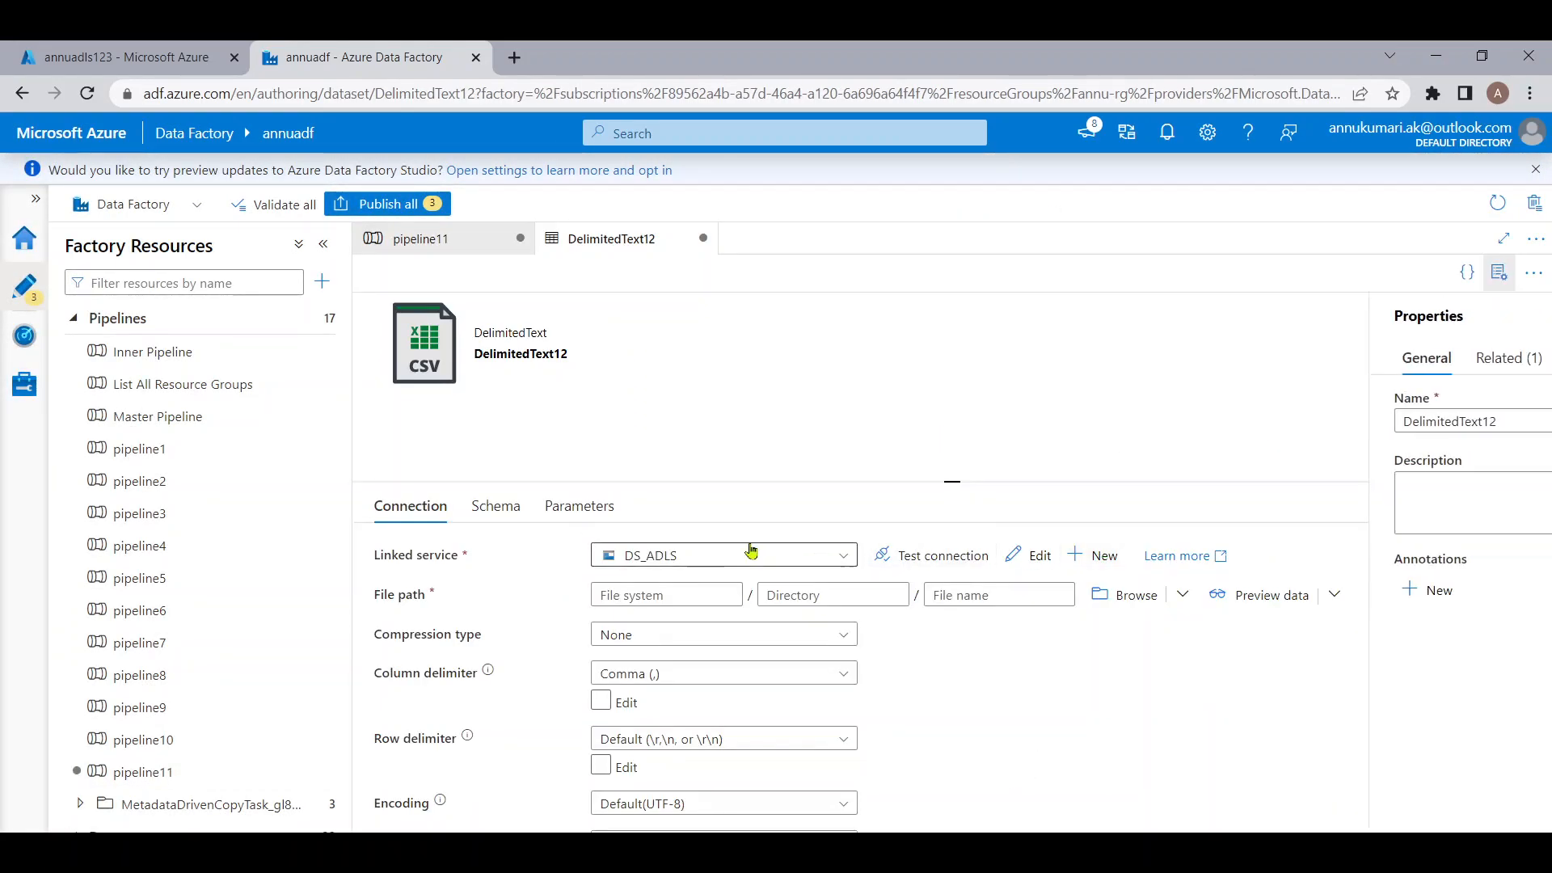
left_click(579, 505)
left_click(1499, 272)
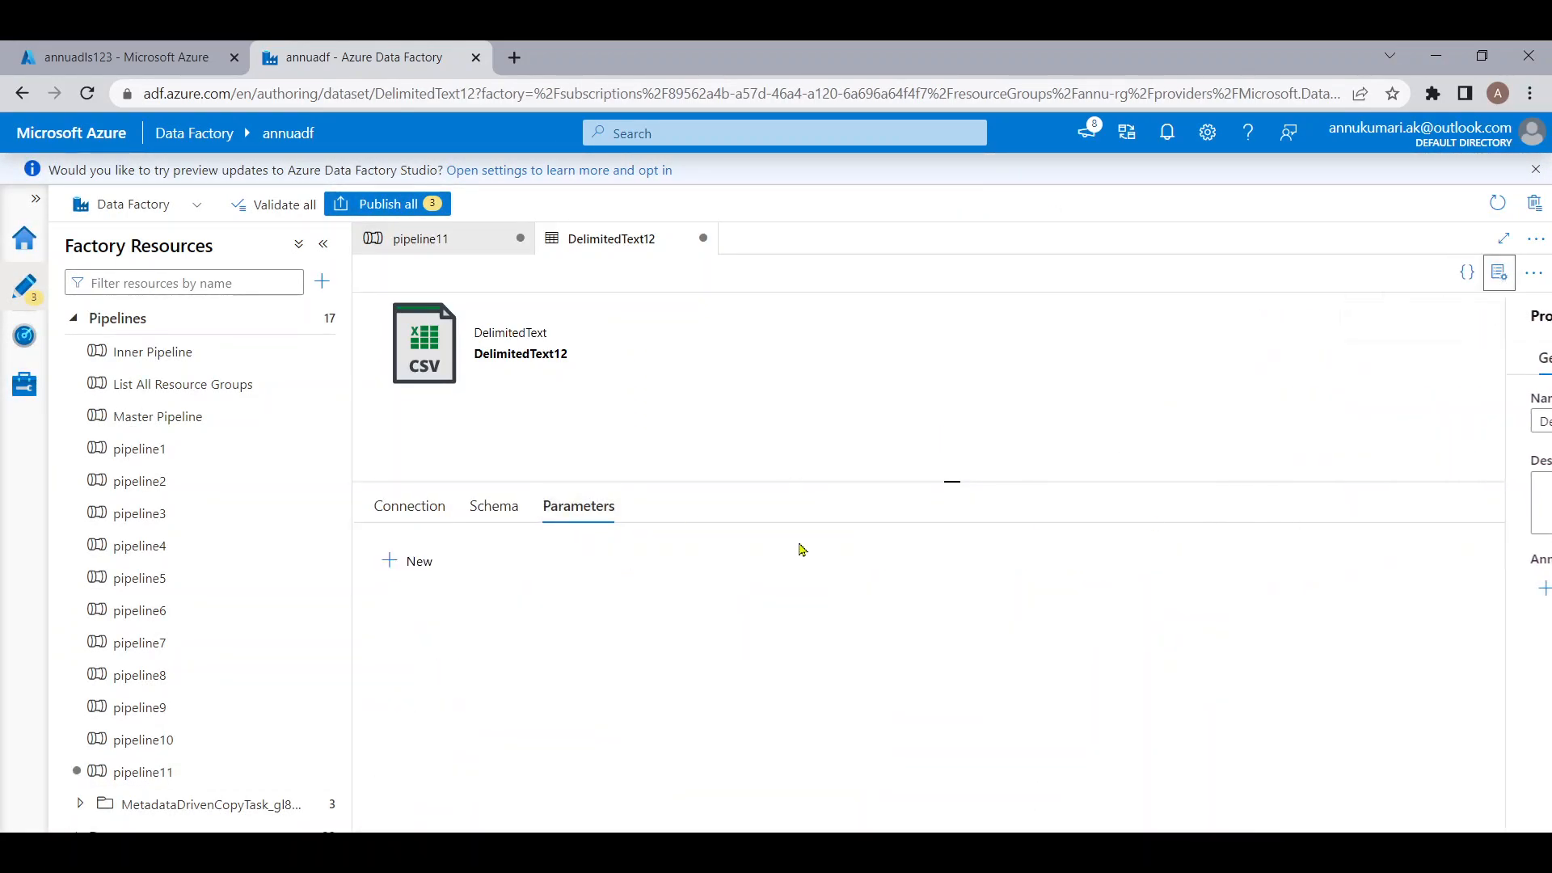
left_click(419, 561)
left_click(515, 634)
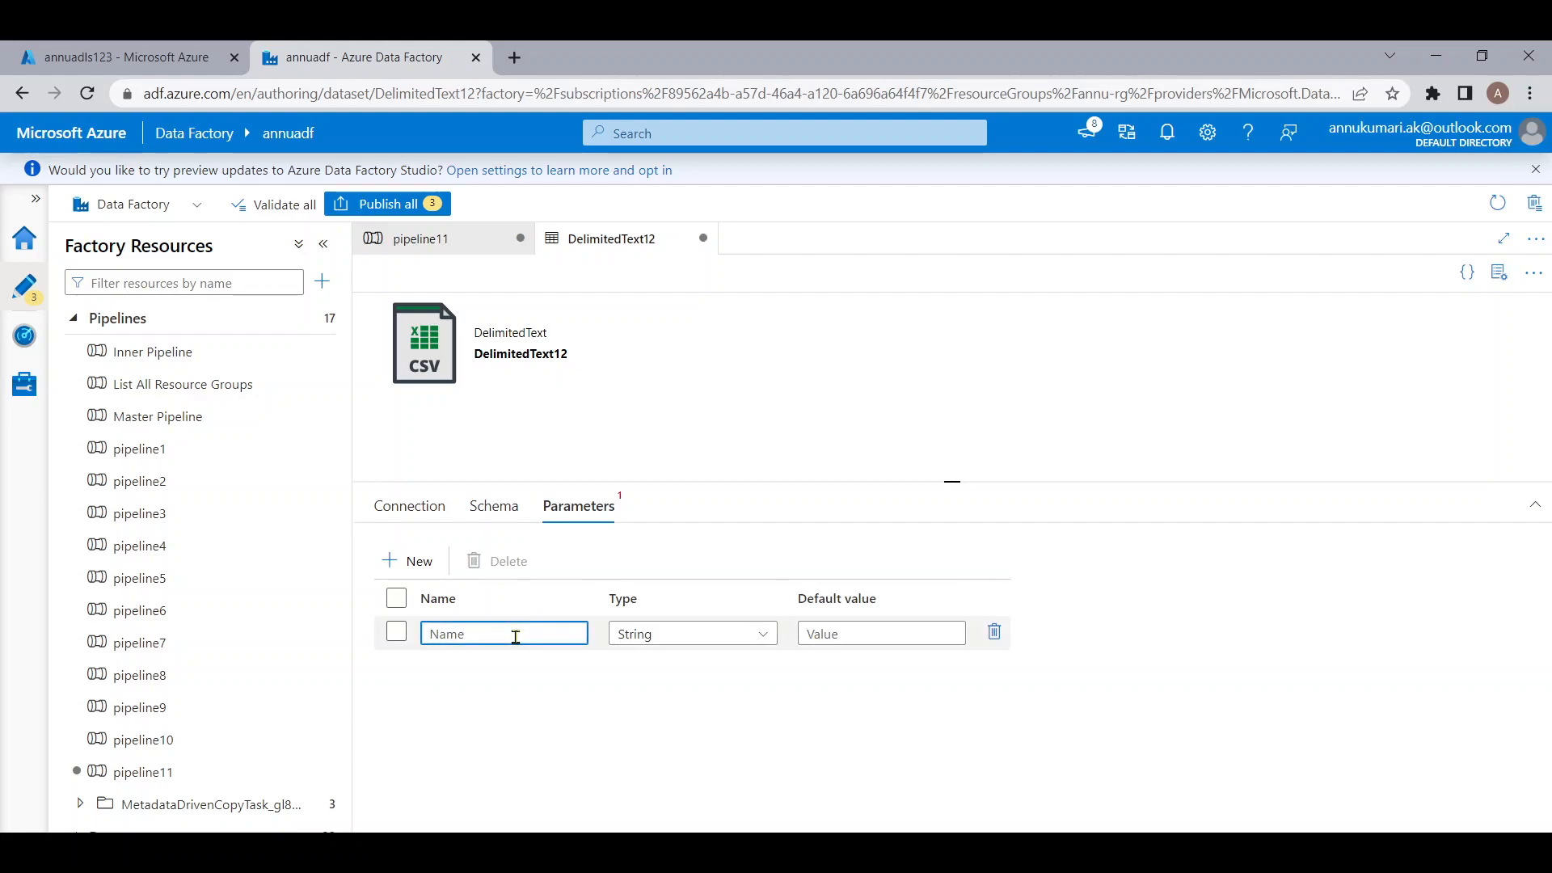
type("FolderName")
left_click(432, 505)
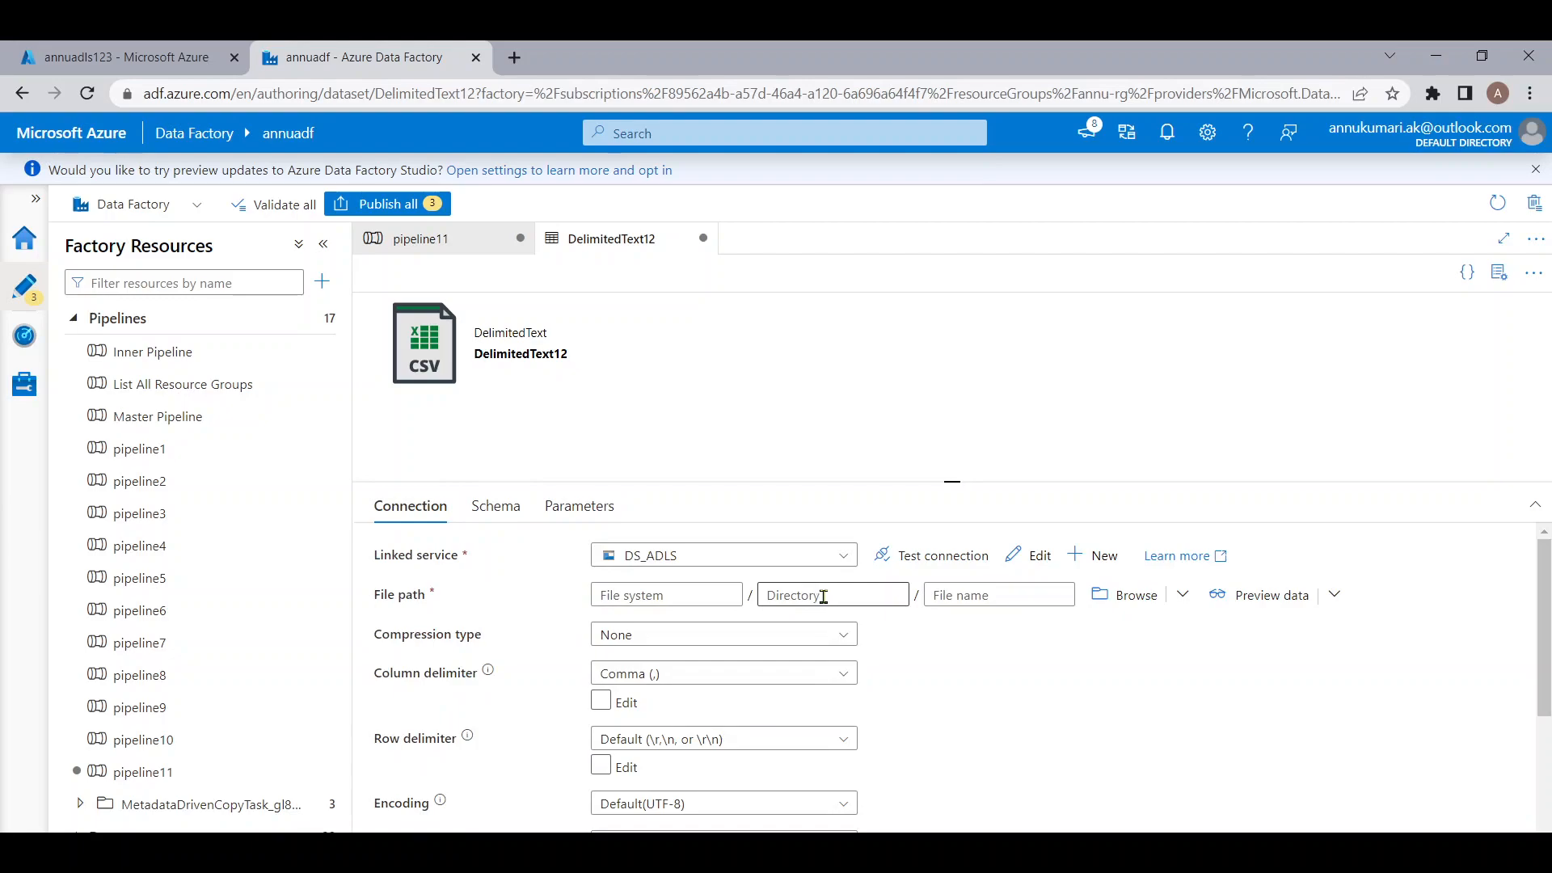
left_click(635, 593)
left_click(645, 620)
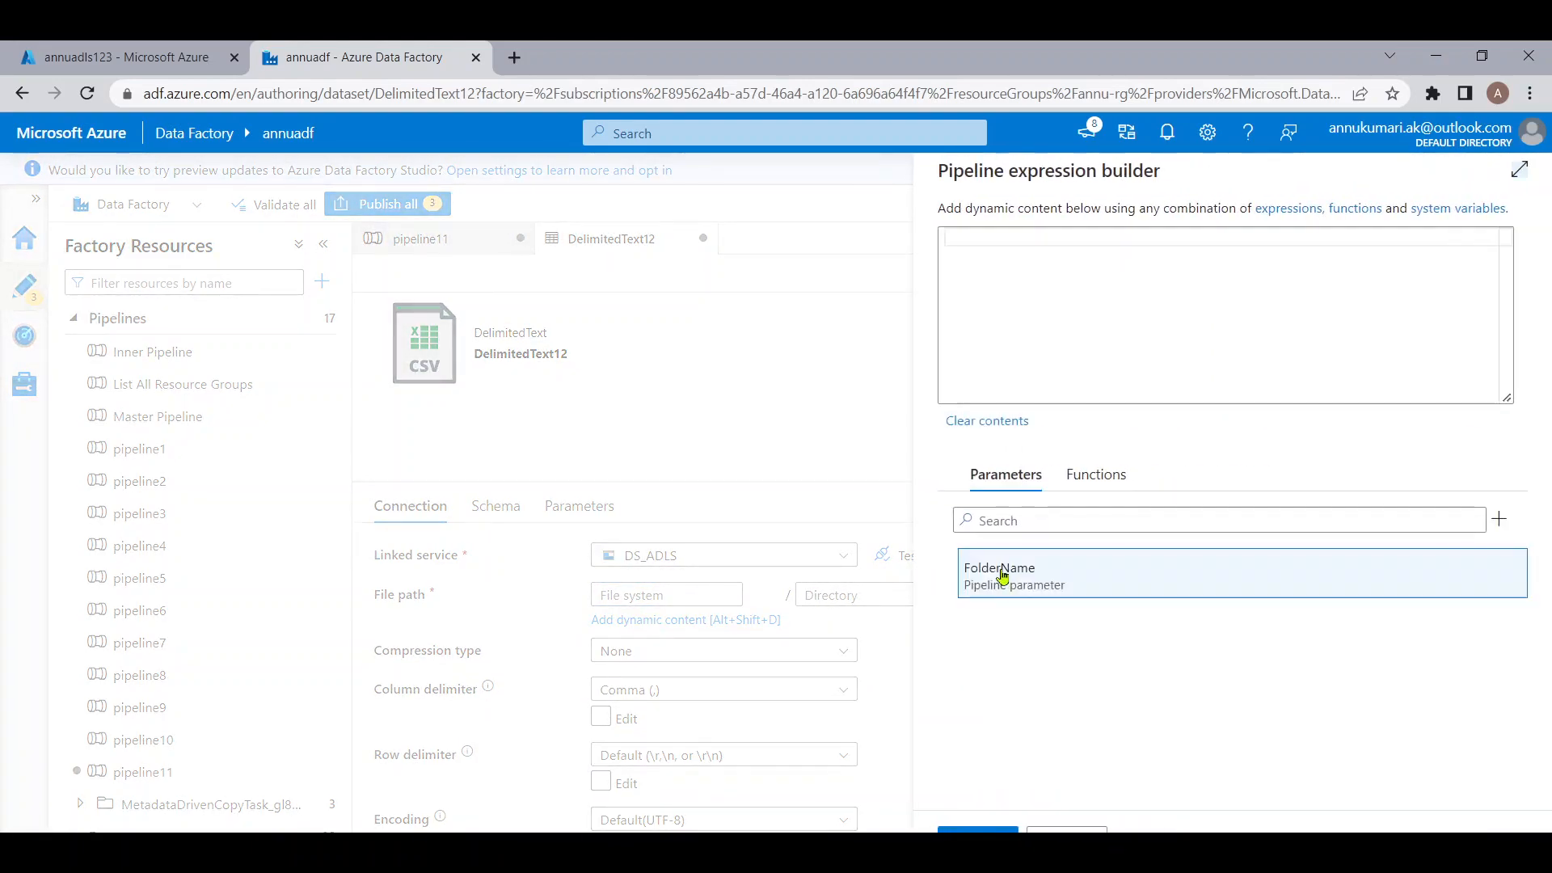
left_click(1003, 573)
left_click(977, 833)
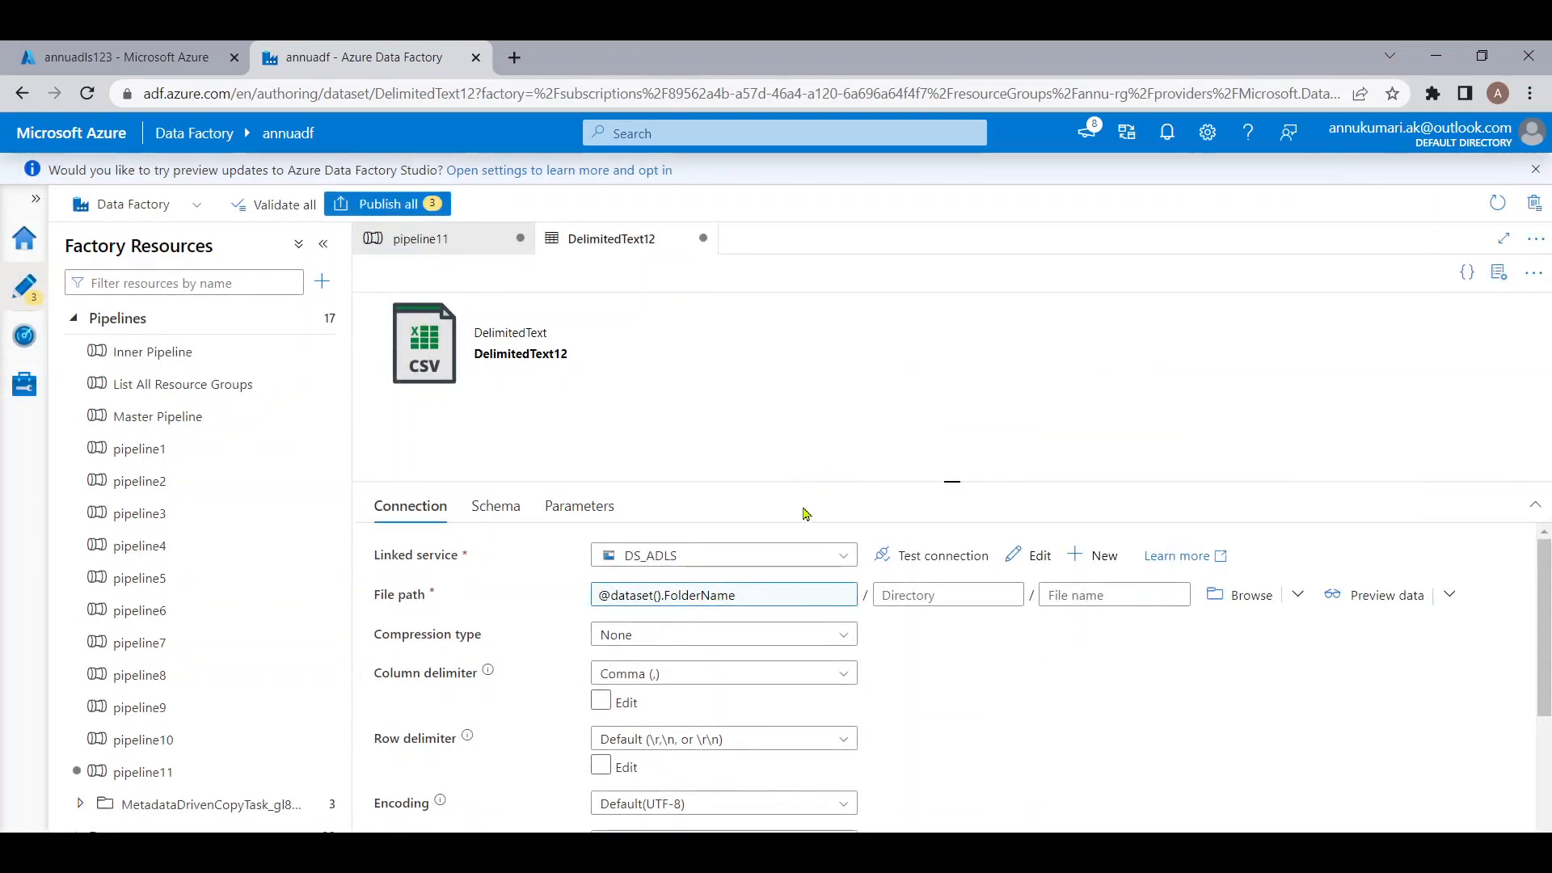
Return to pipeline11 and examine the childItems array and its name property in the Get Metadata1 run output
left_click(452, 241)
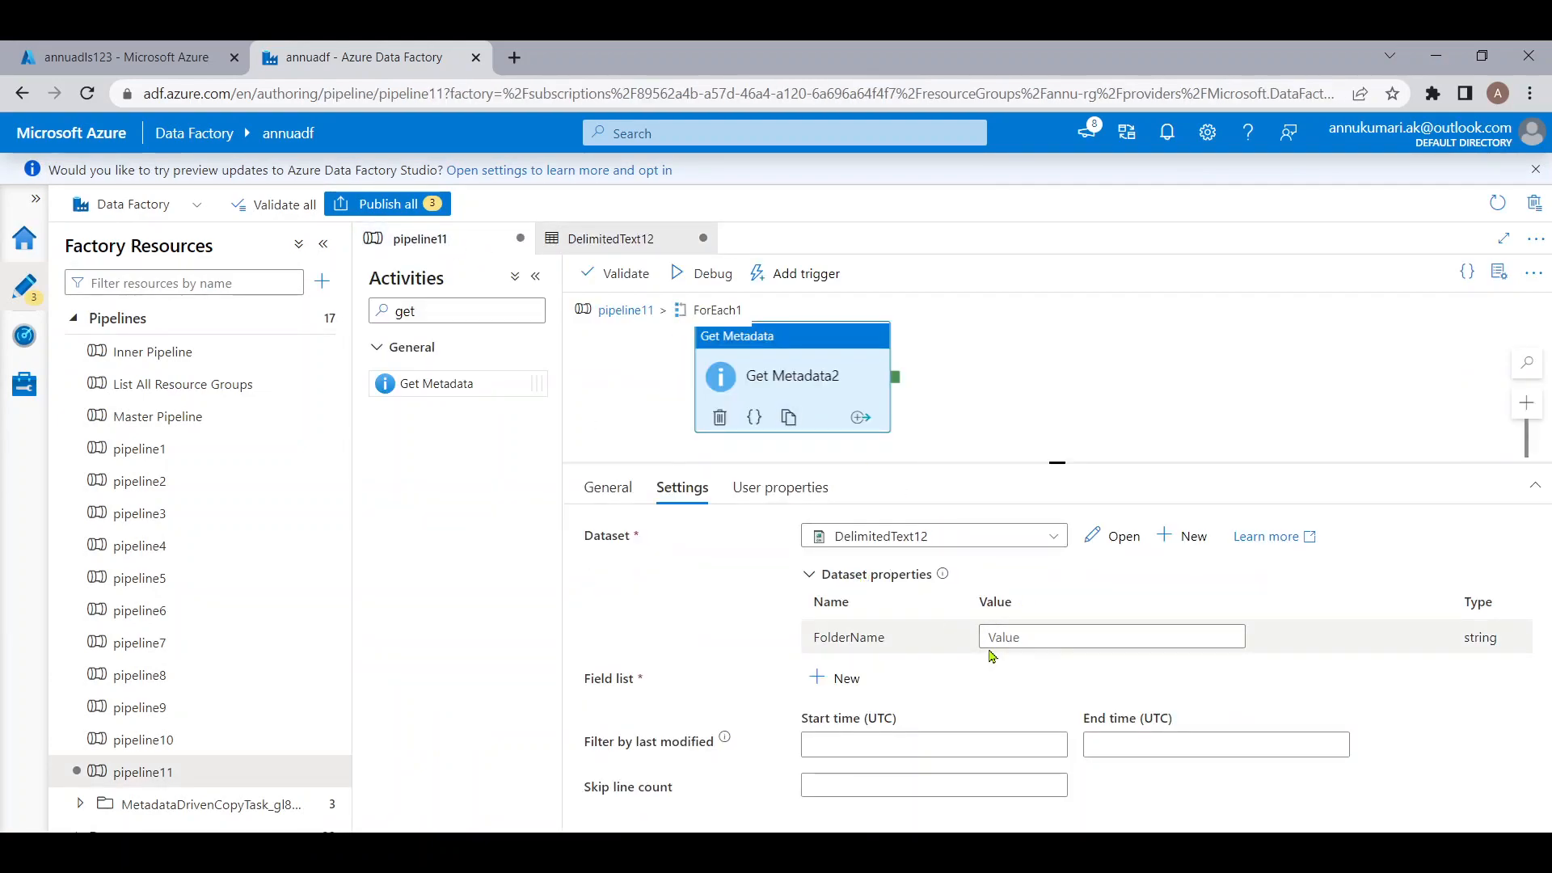
left_click(630, 315)
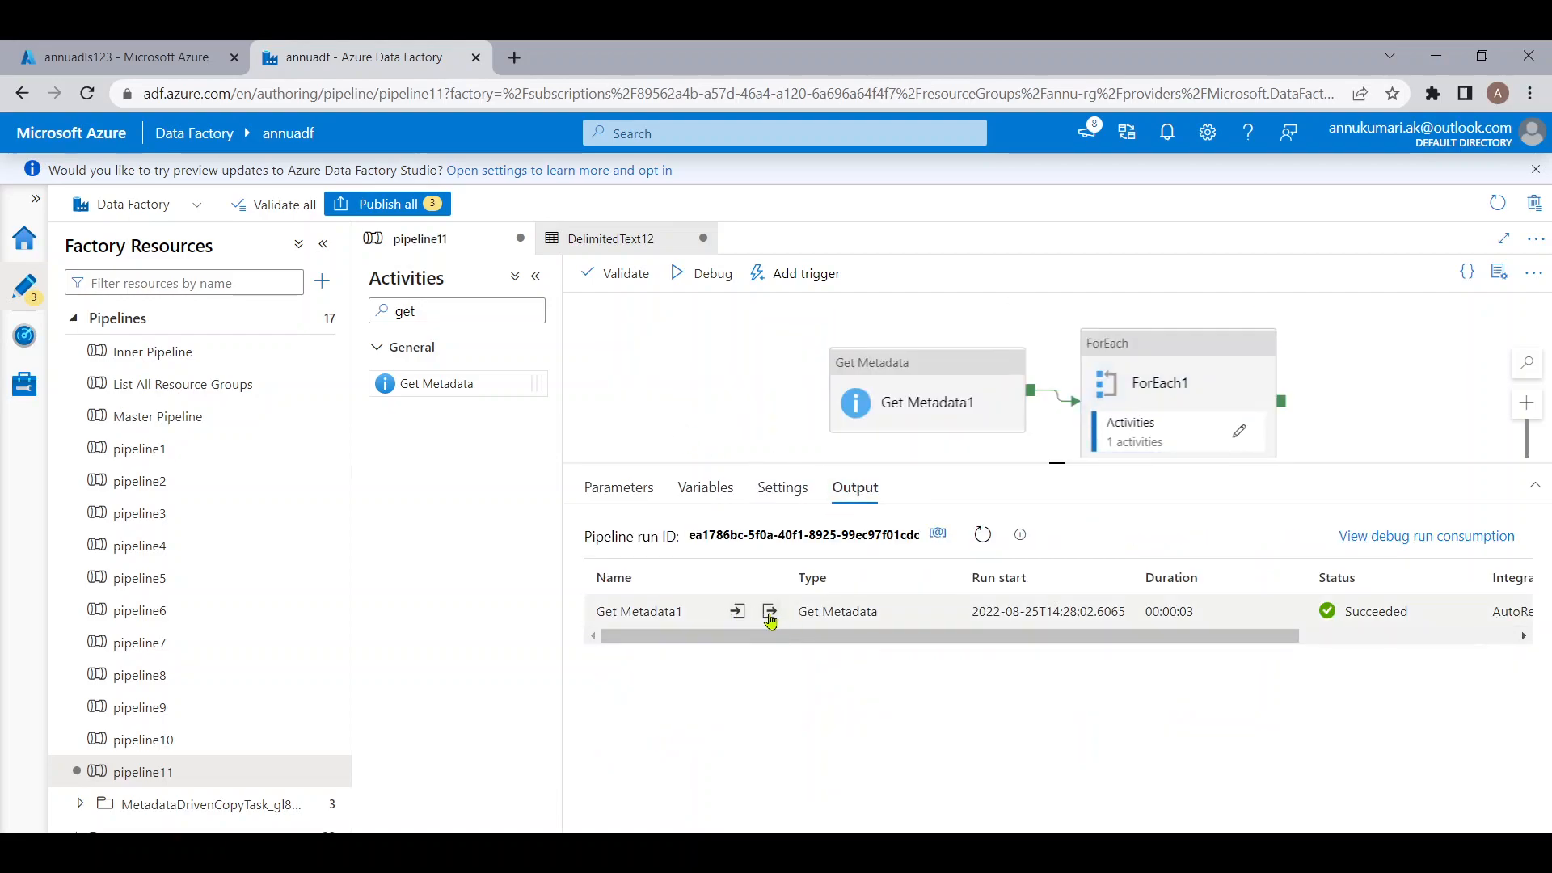
left_click(769, 613)
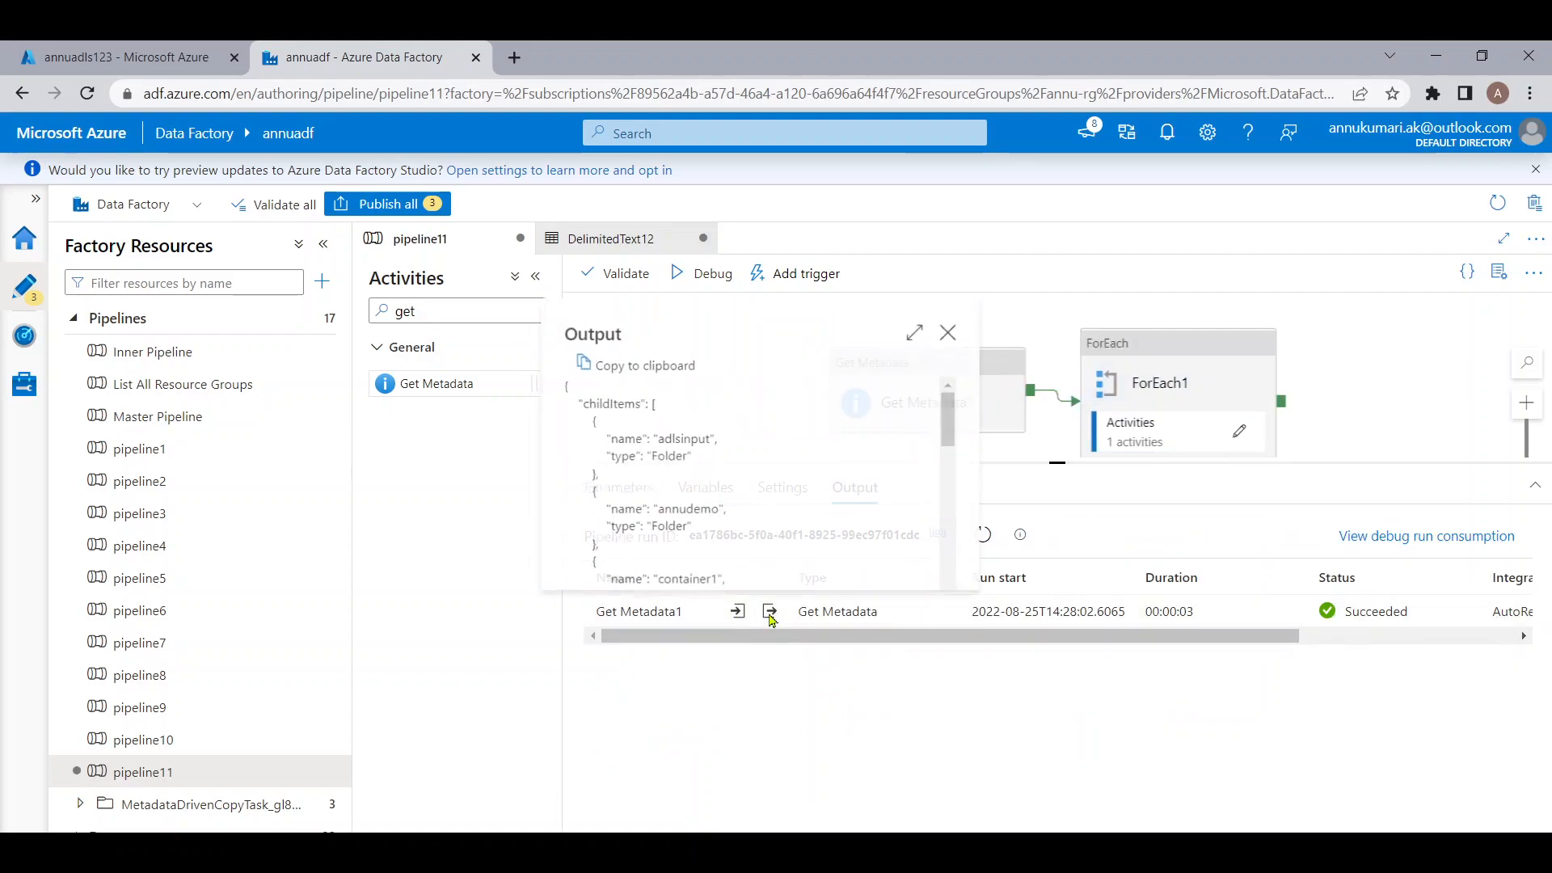
double_click(627, 404)
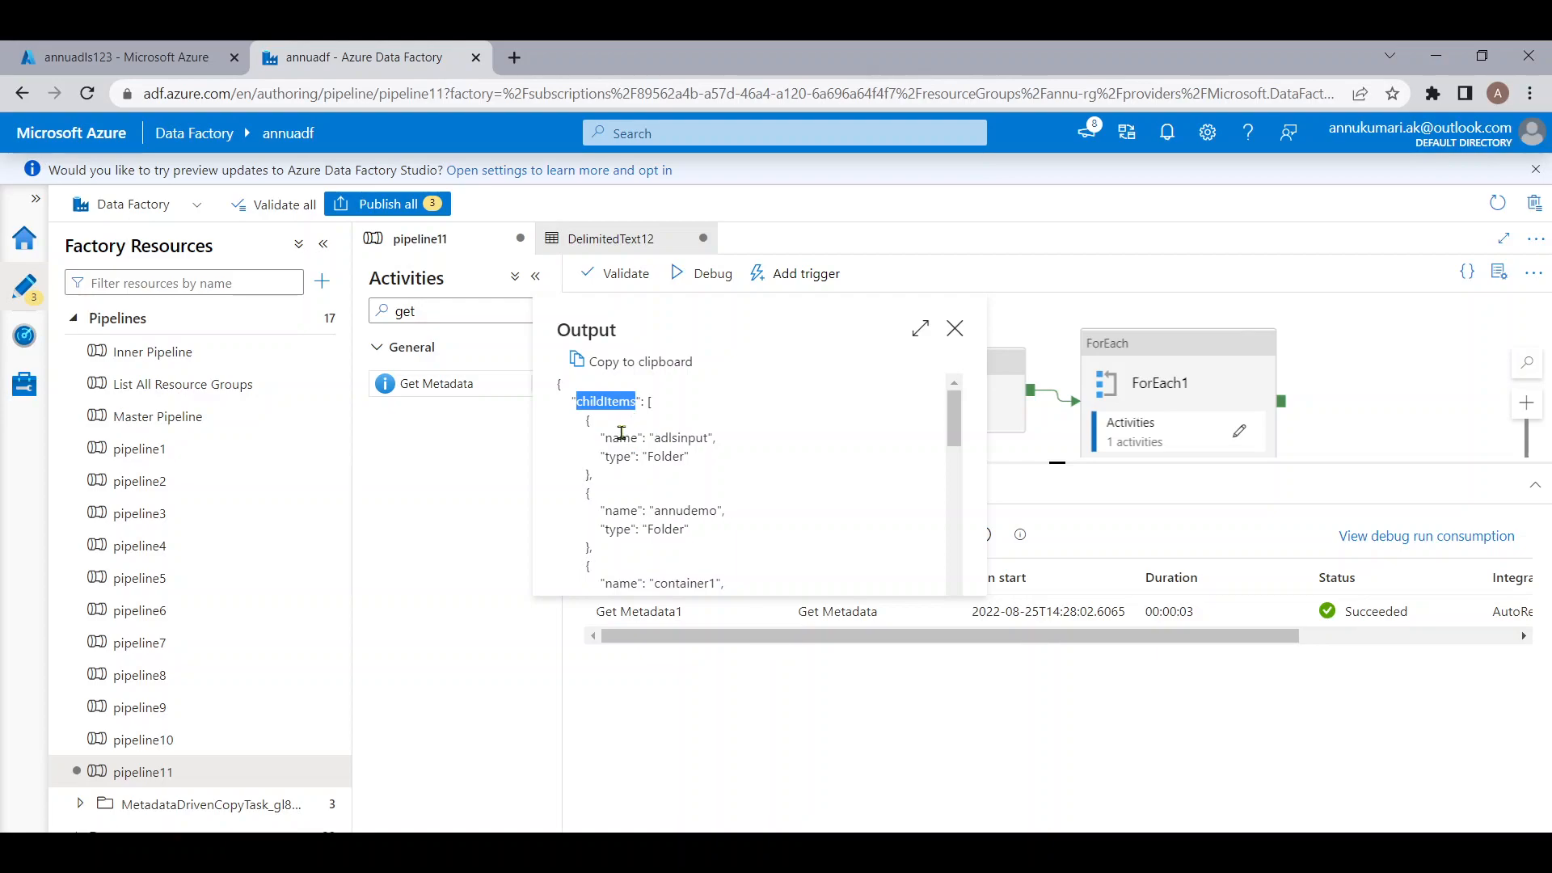
double_click(615, 435)
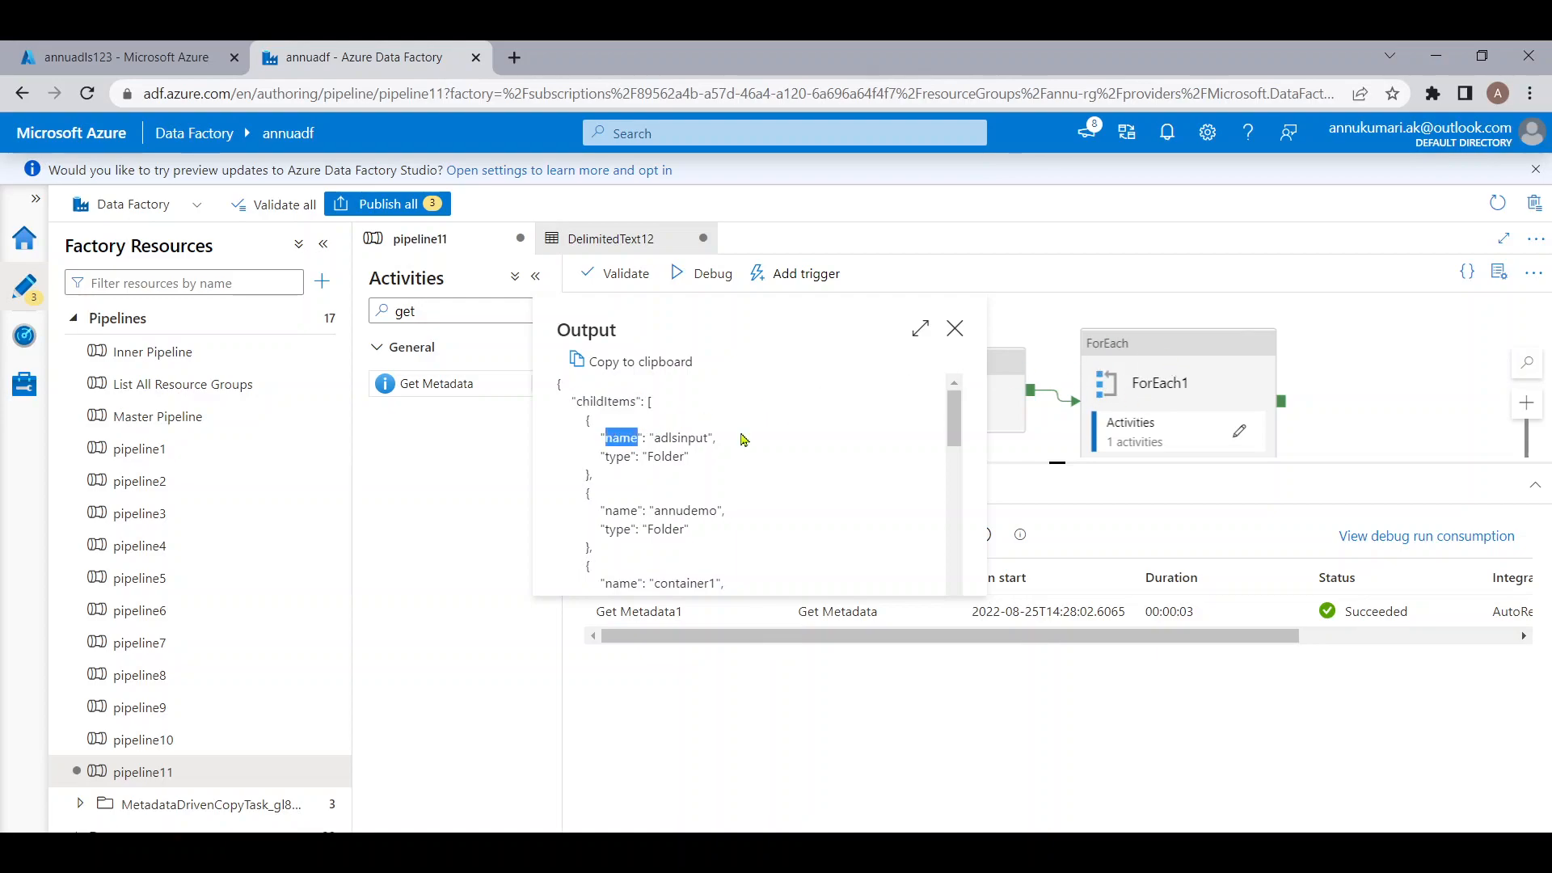
left_click(954, 329)
left_click(1239, 431)
left_click(1051, 347)
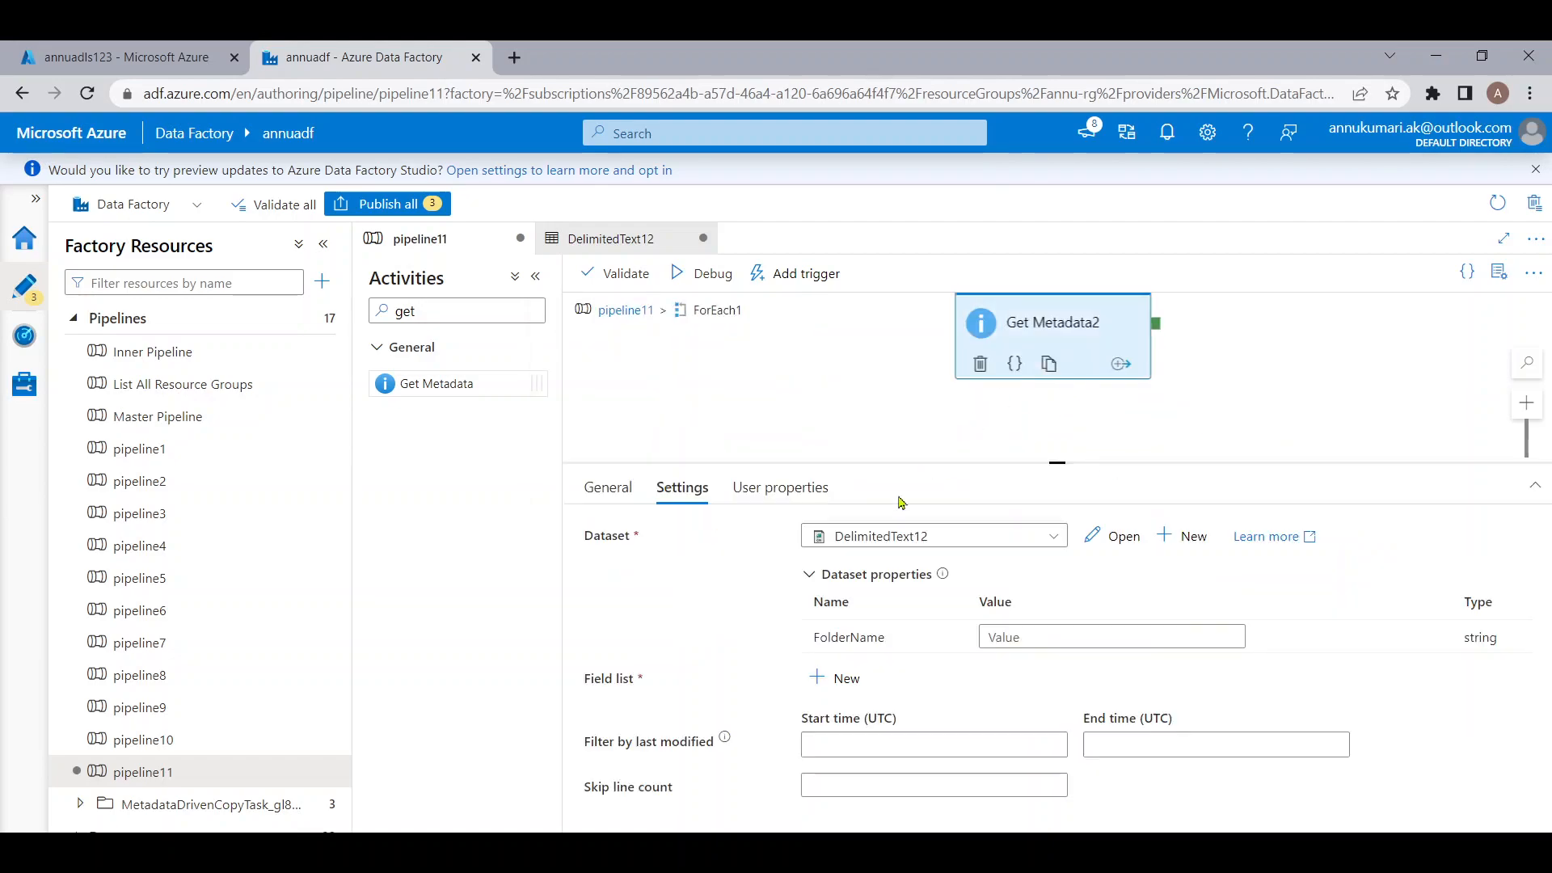
left_click(1014, 638)
left_click(1020, 659)
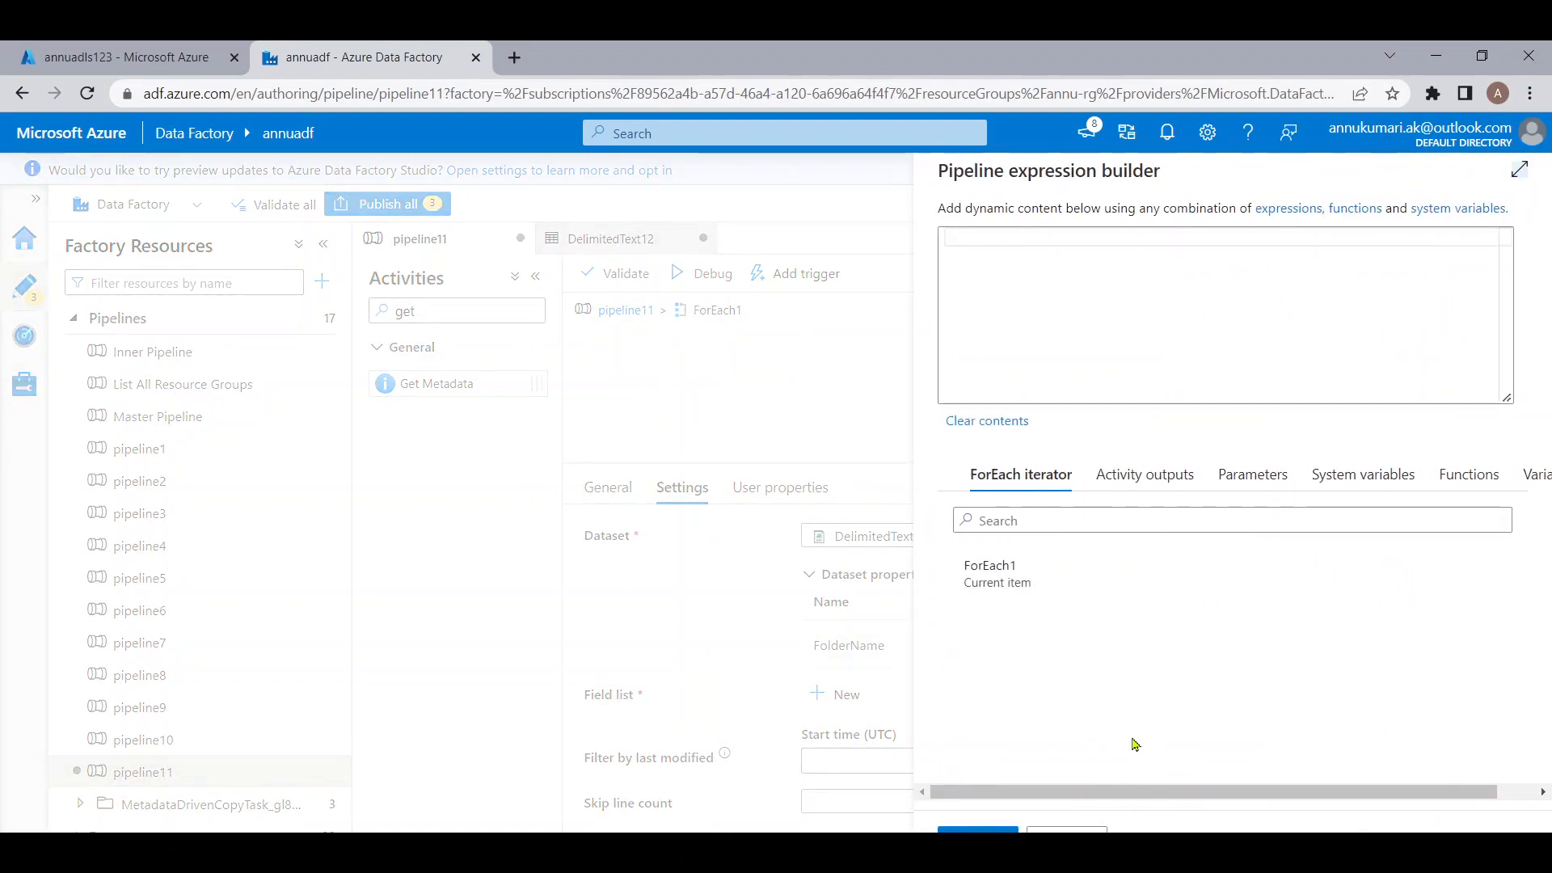
left_click(1010, 584)
type(".name")
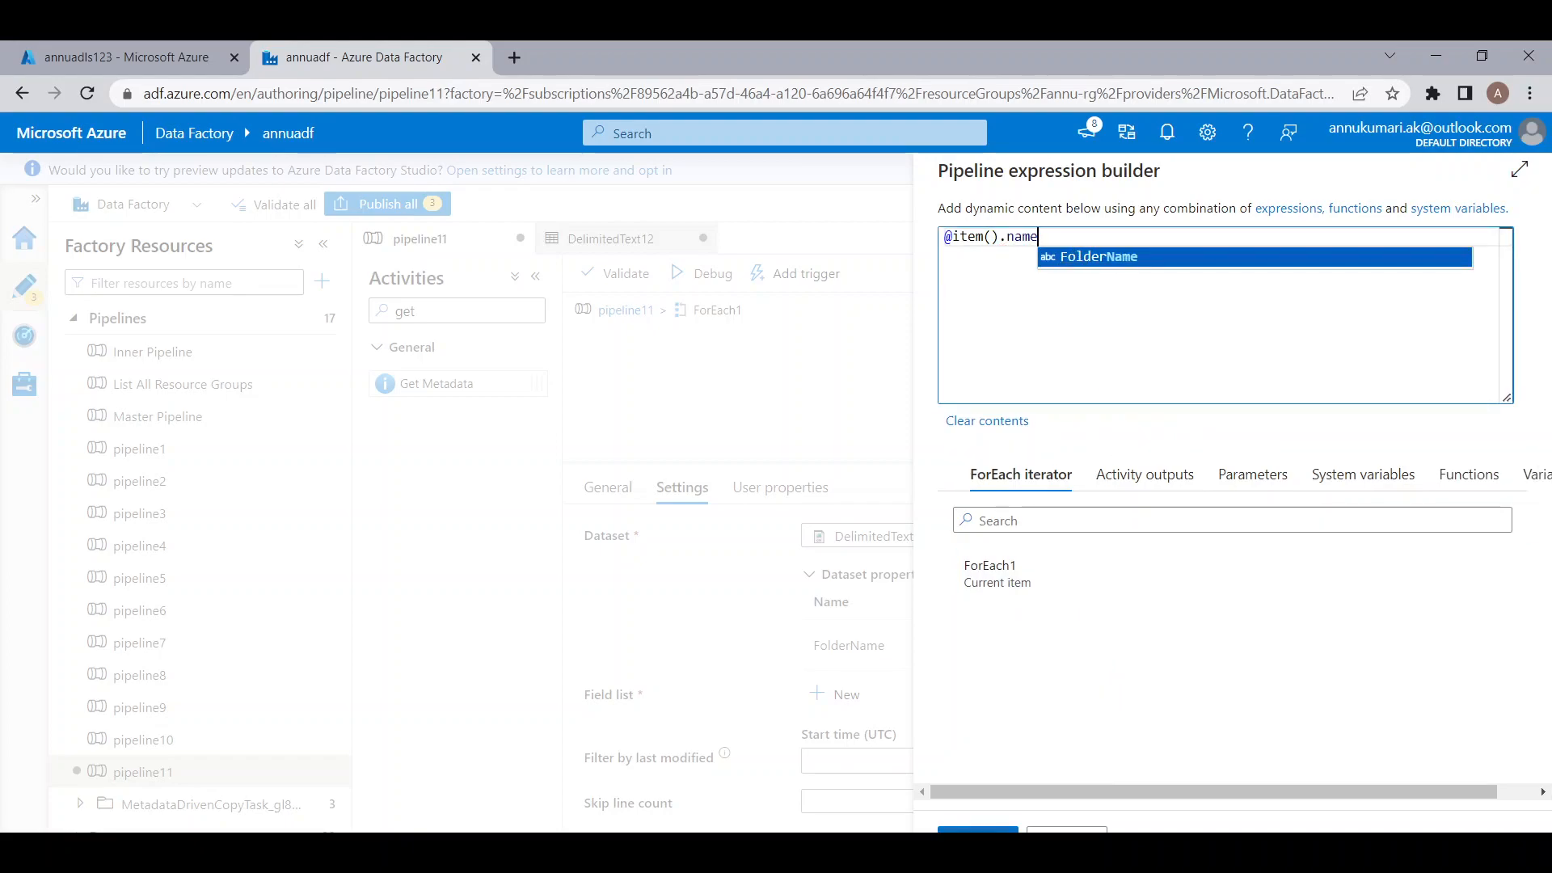
left_click(978, 830)
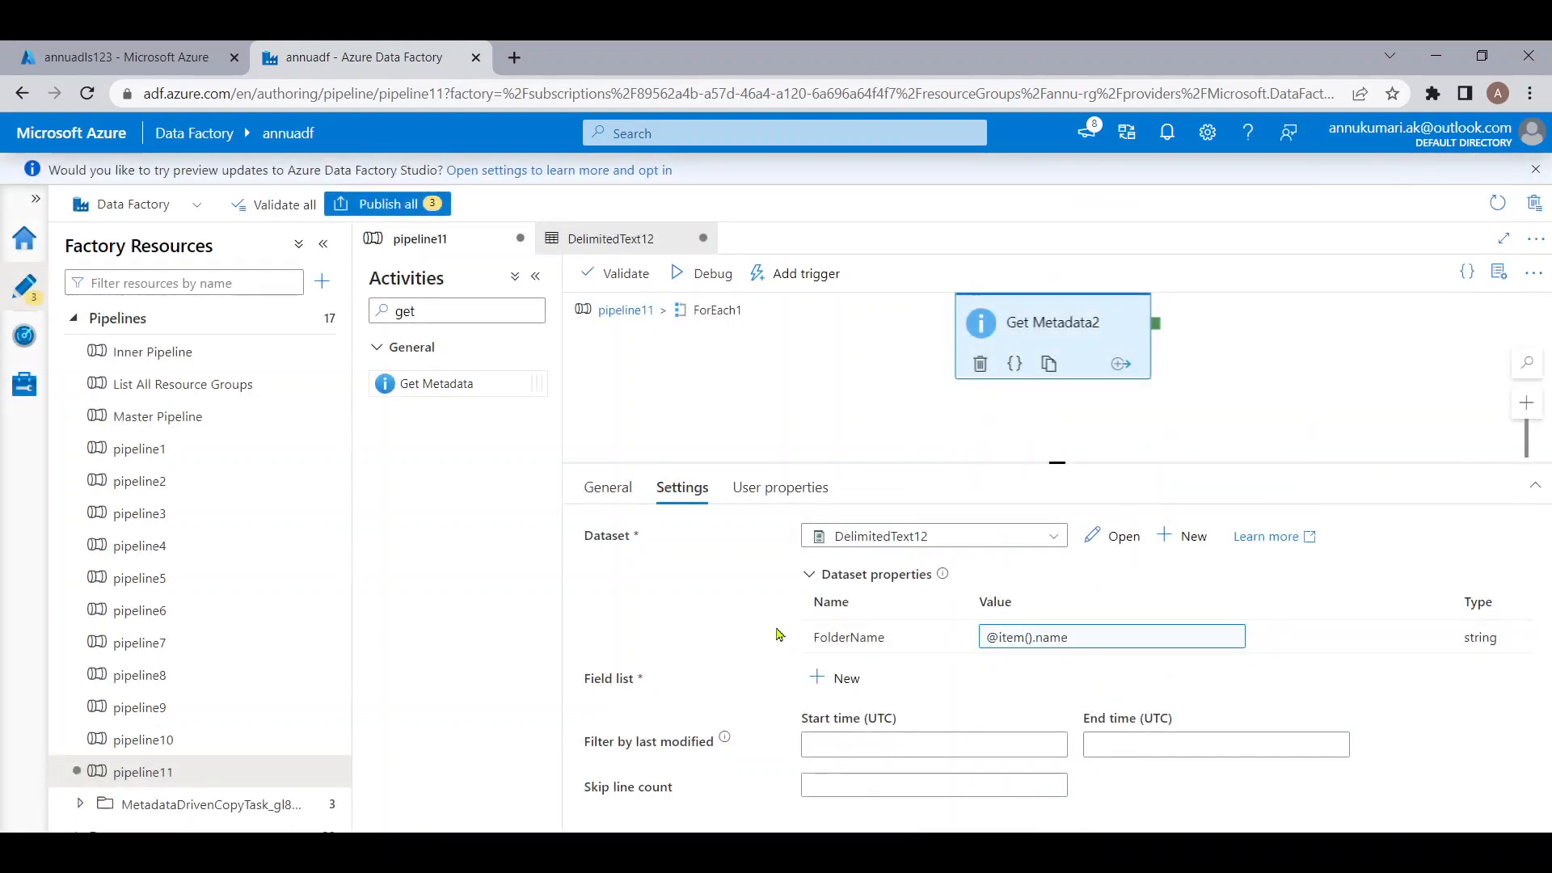
Add the Child items argument to the field list of Get Metadata2
left_click(848, 680)
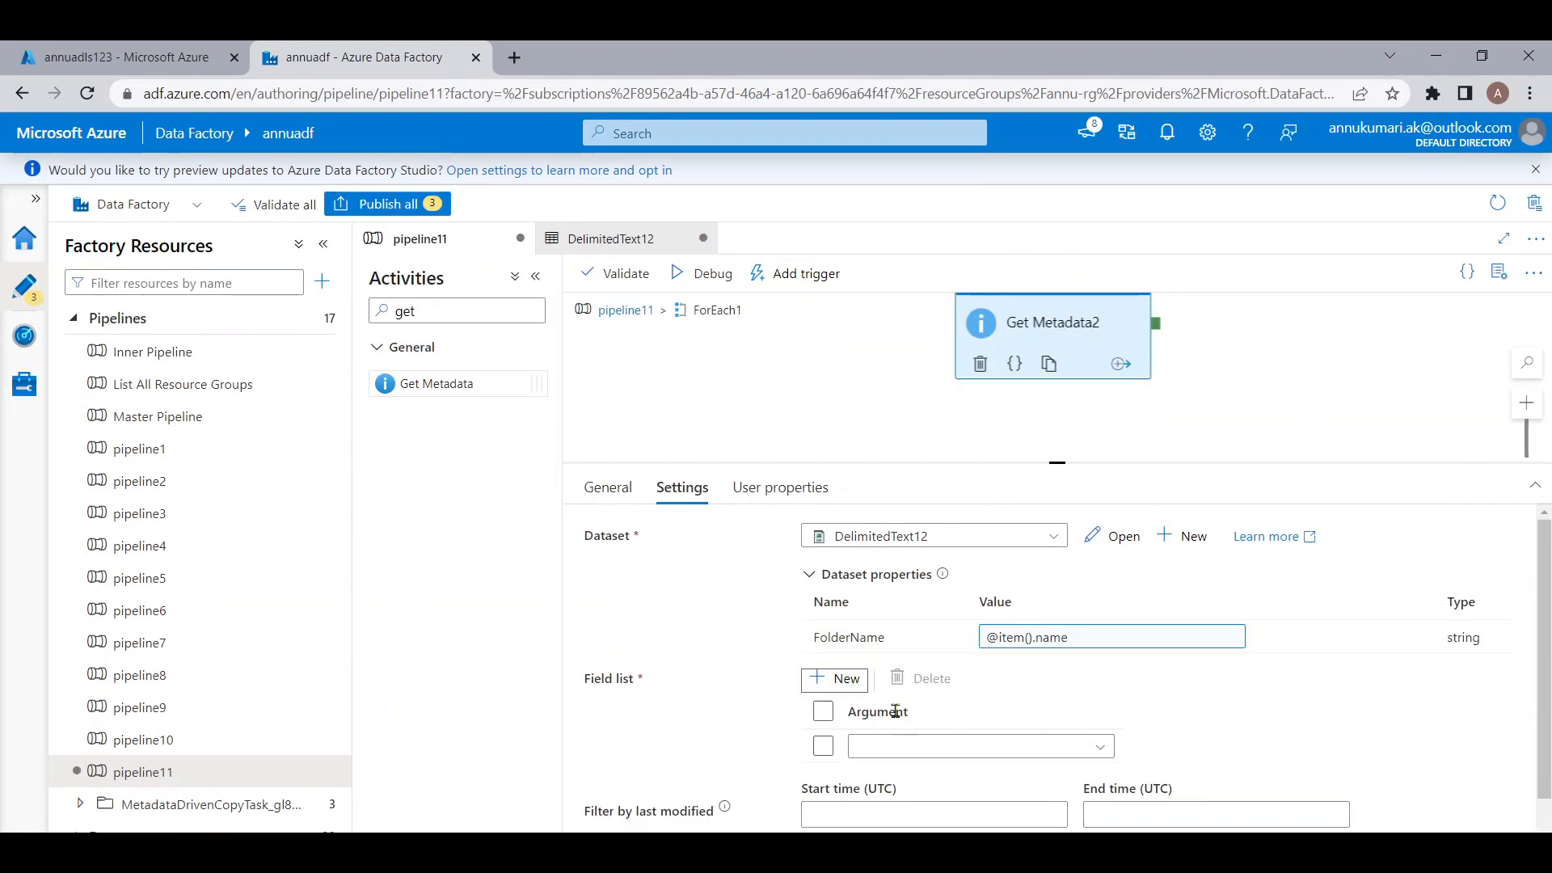
left_click(897, 745)
left_click(897, 774)
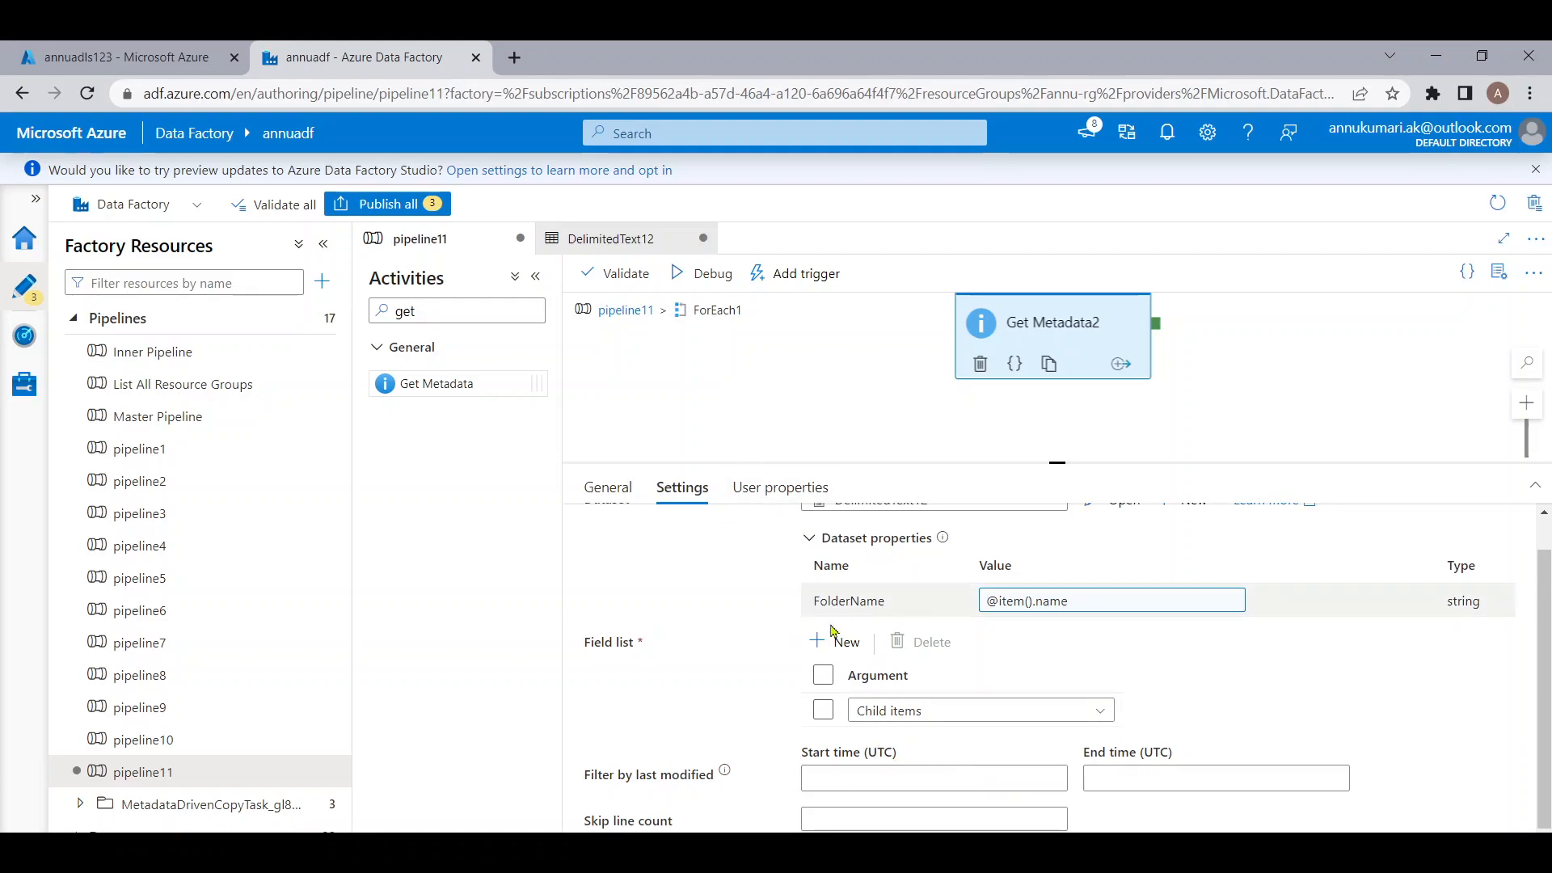
Start a debug run of the pipeline and refresh its activity run list at the pipeline level
left_click(710, 279)
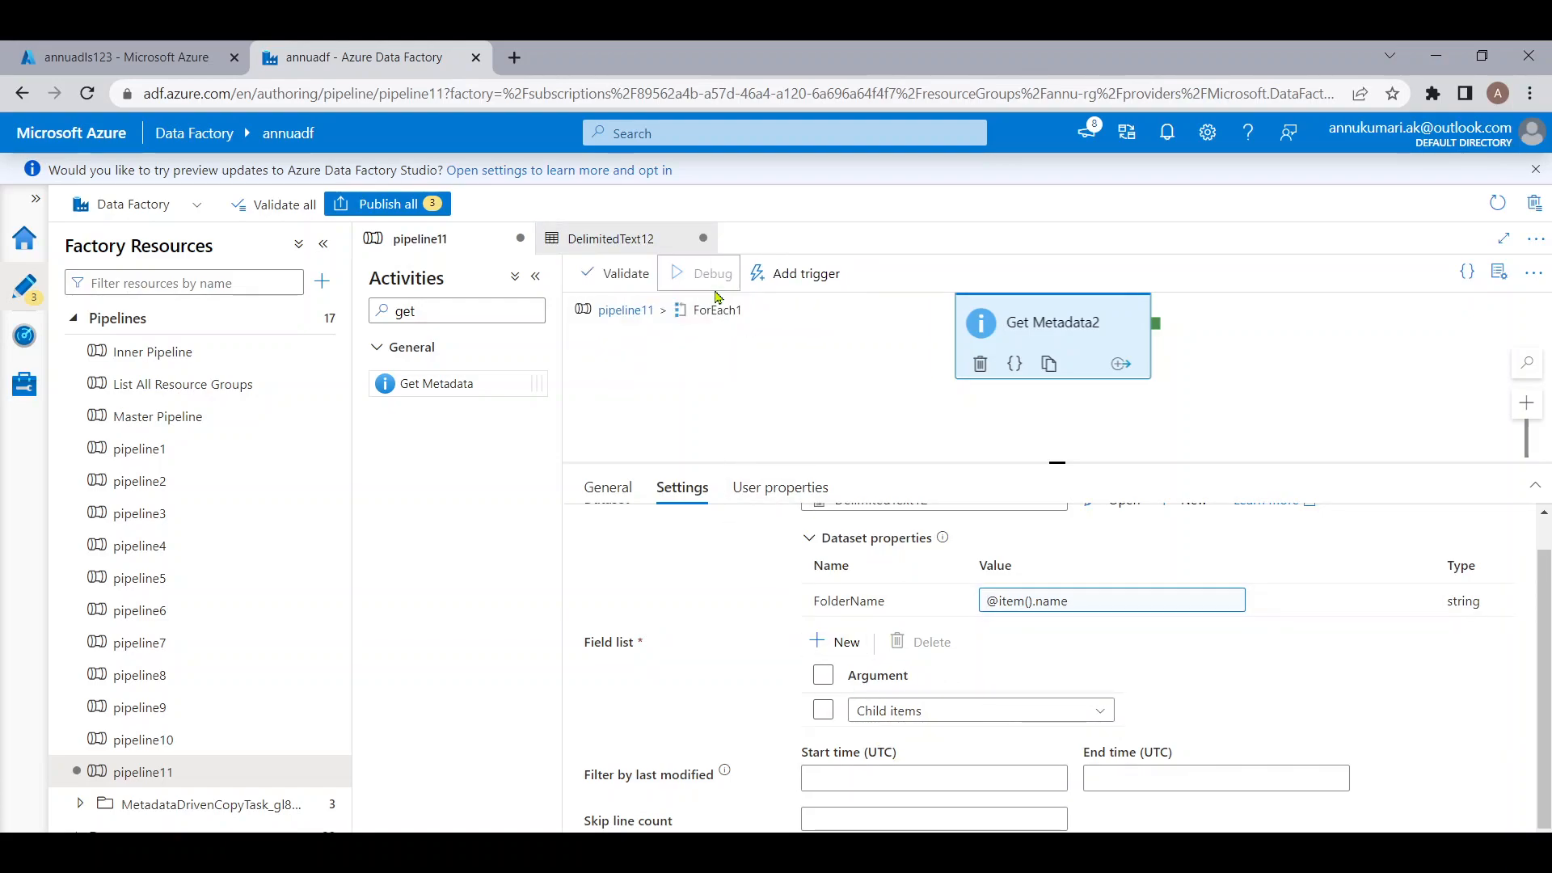
left_click(636, 311)
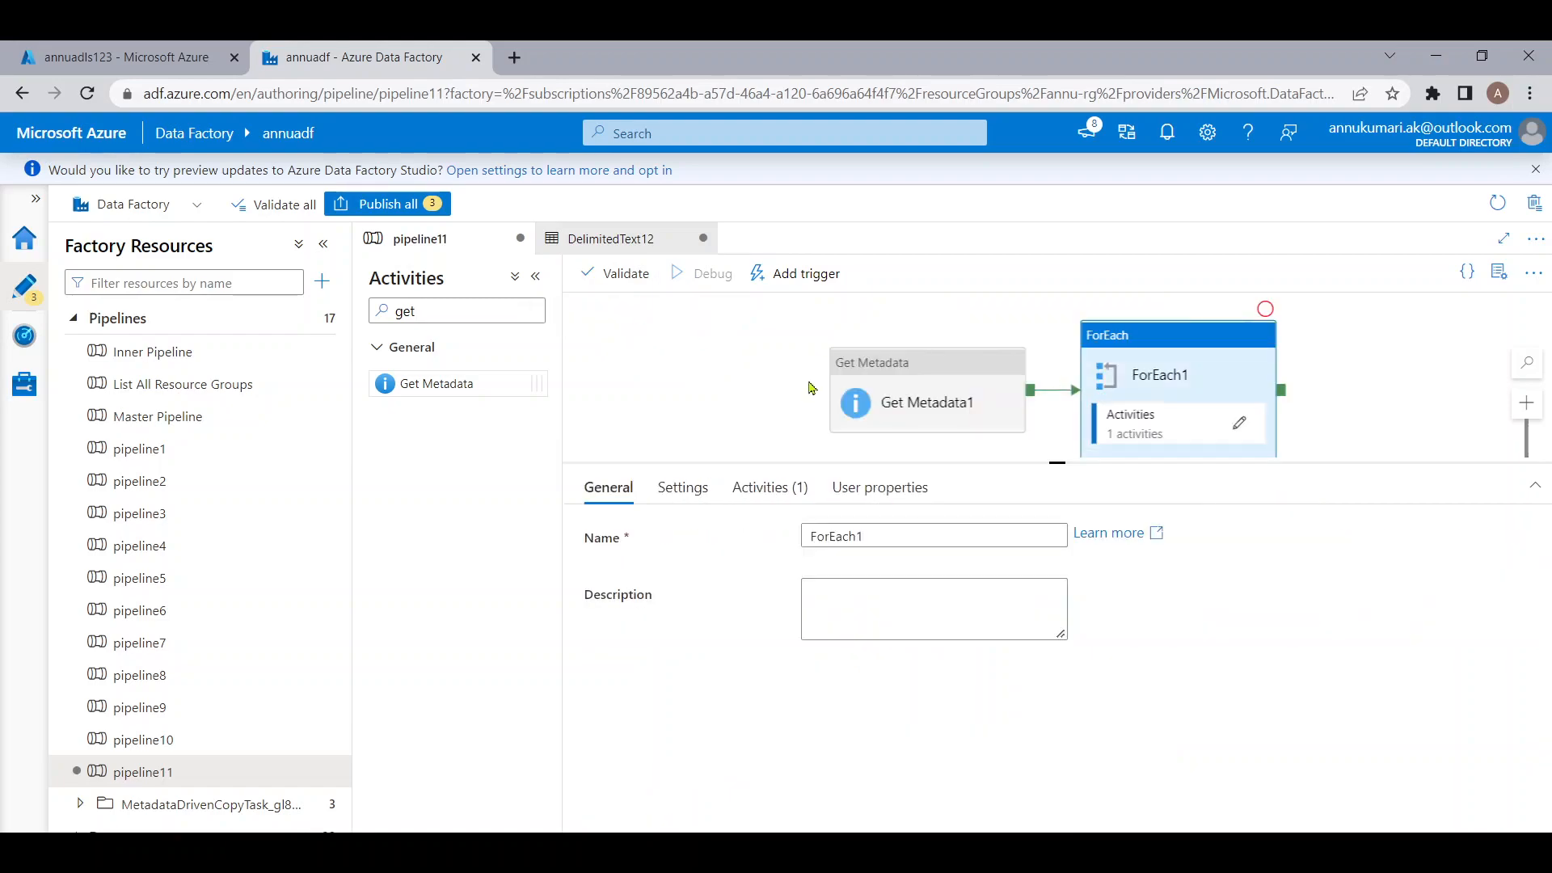
left_click(735, 434)
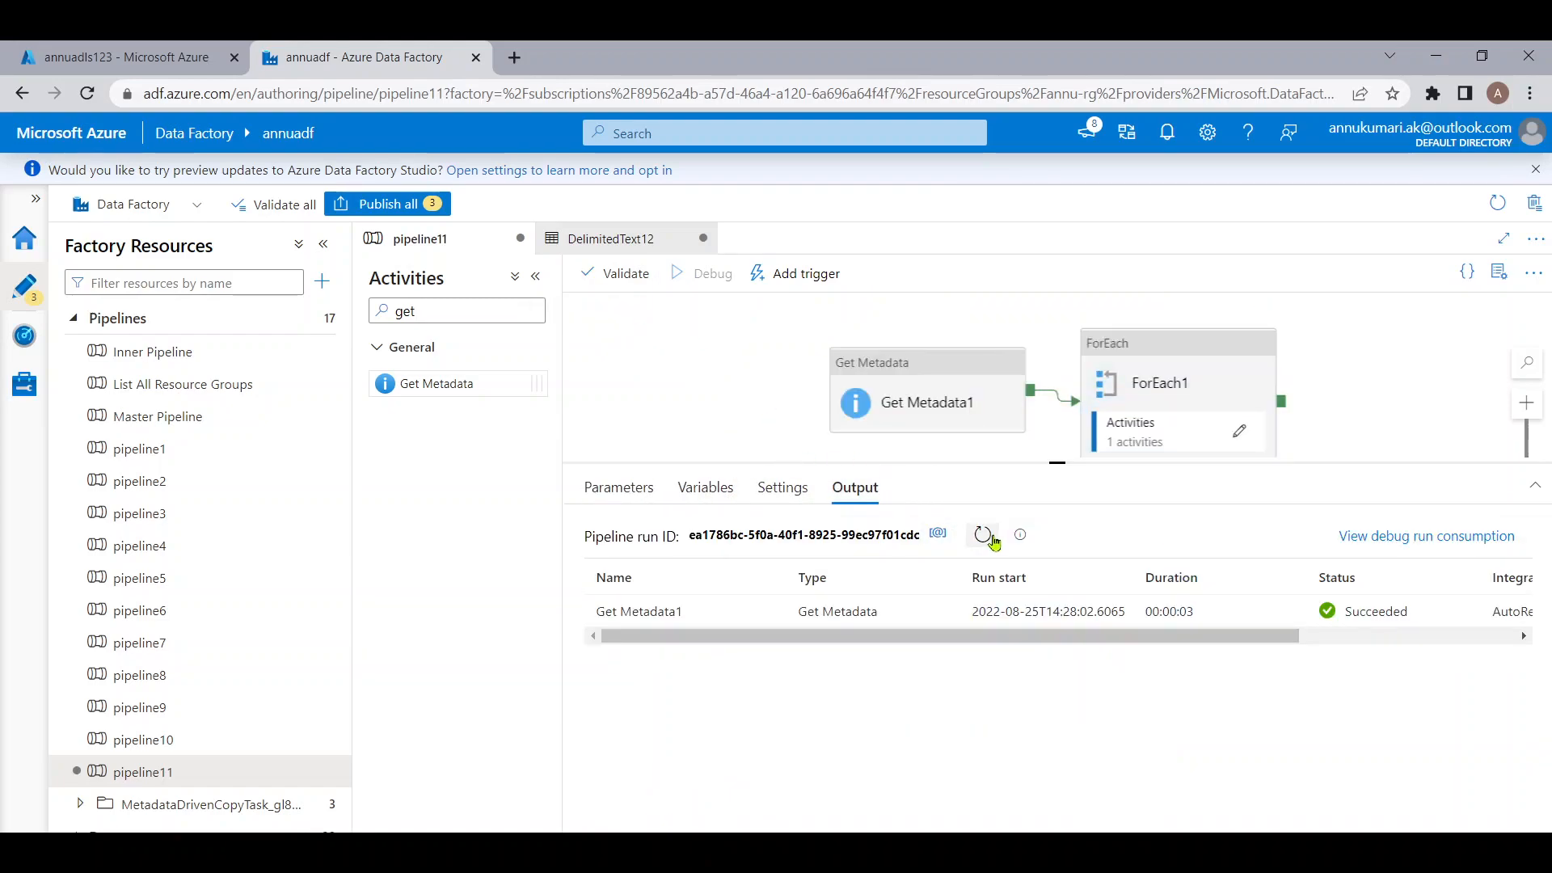
left_click(983, 535)
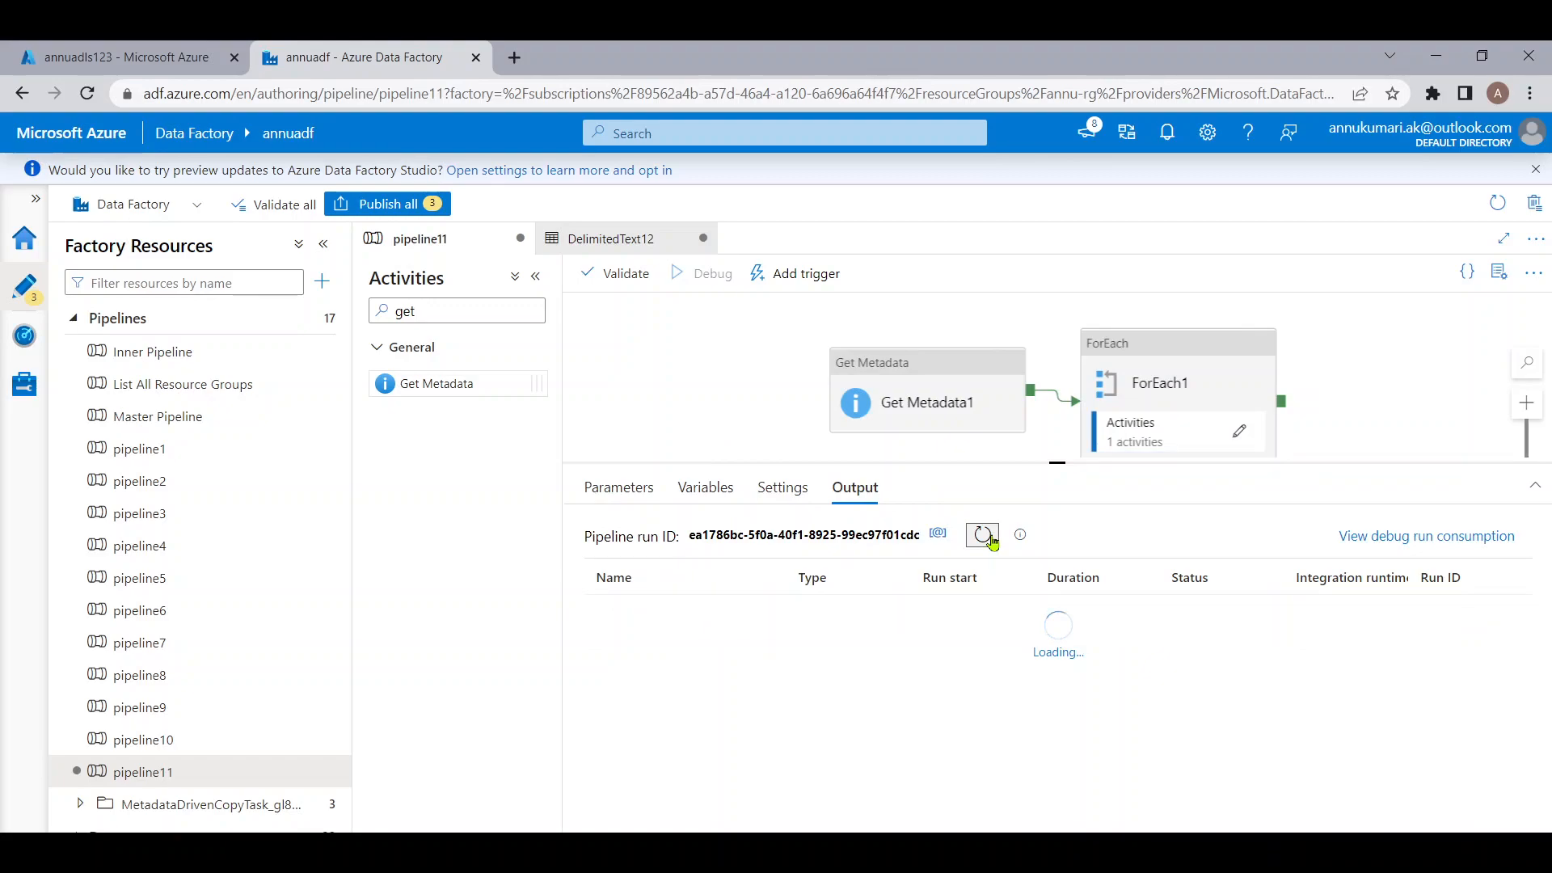
left_click(984, 535)
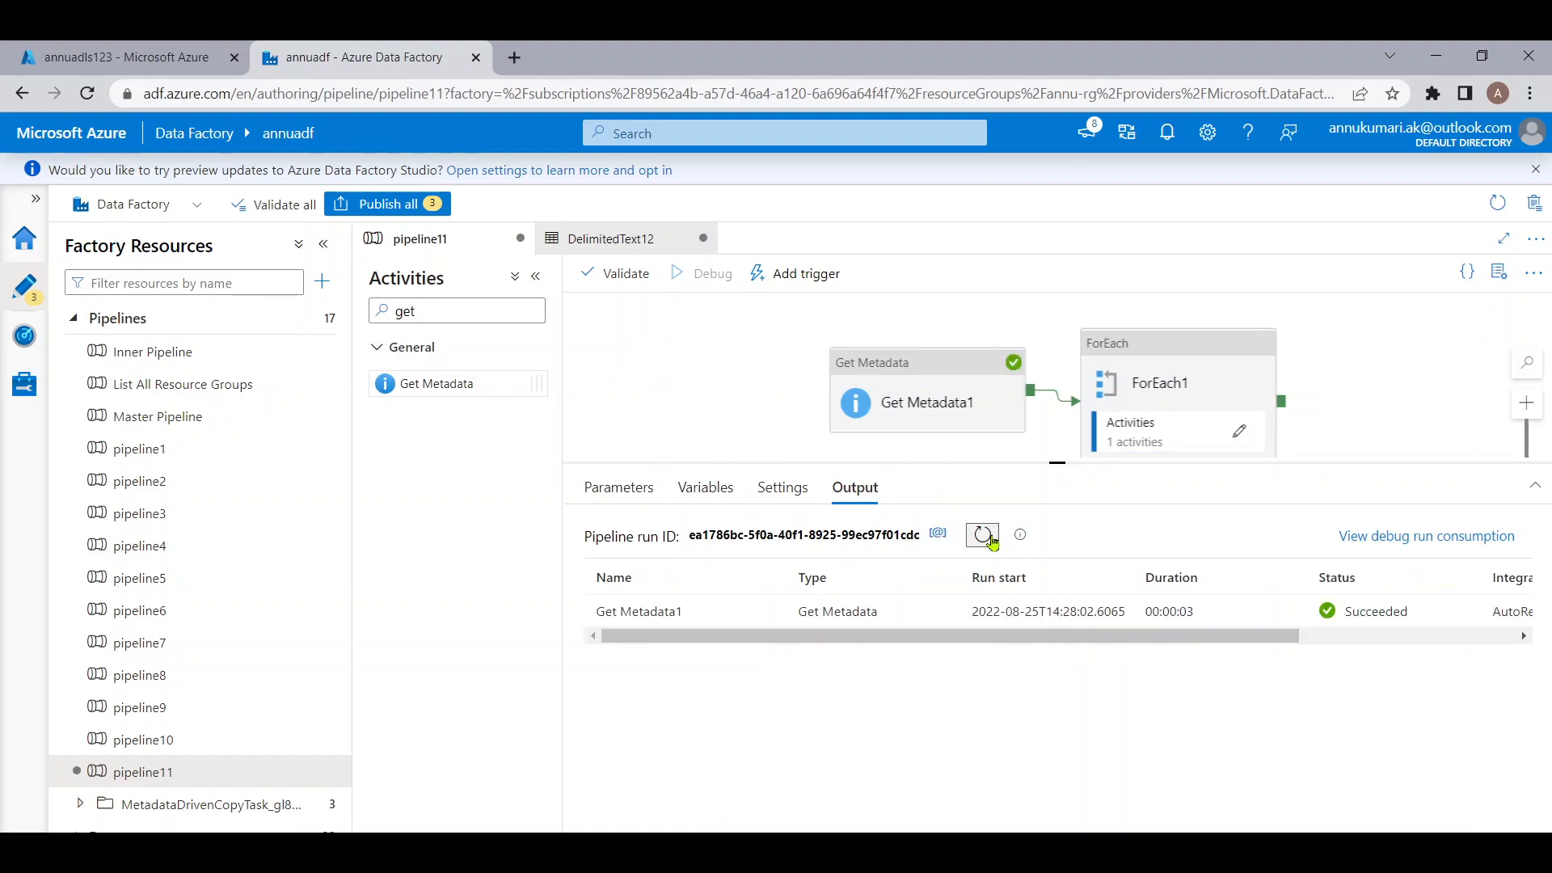
left_click(984, 535)
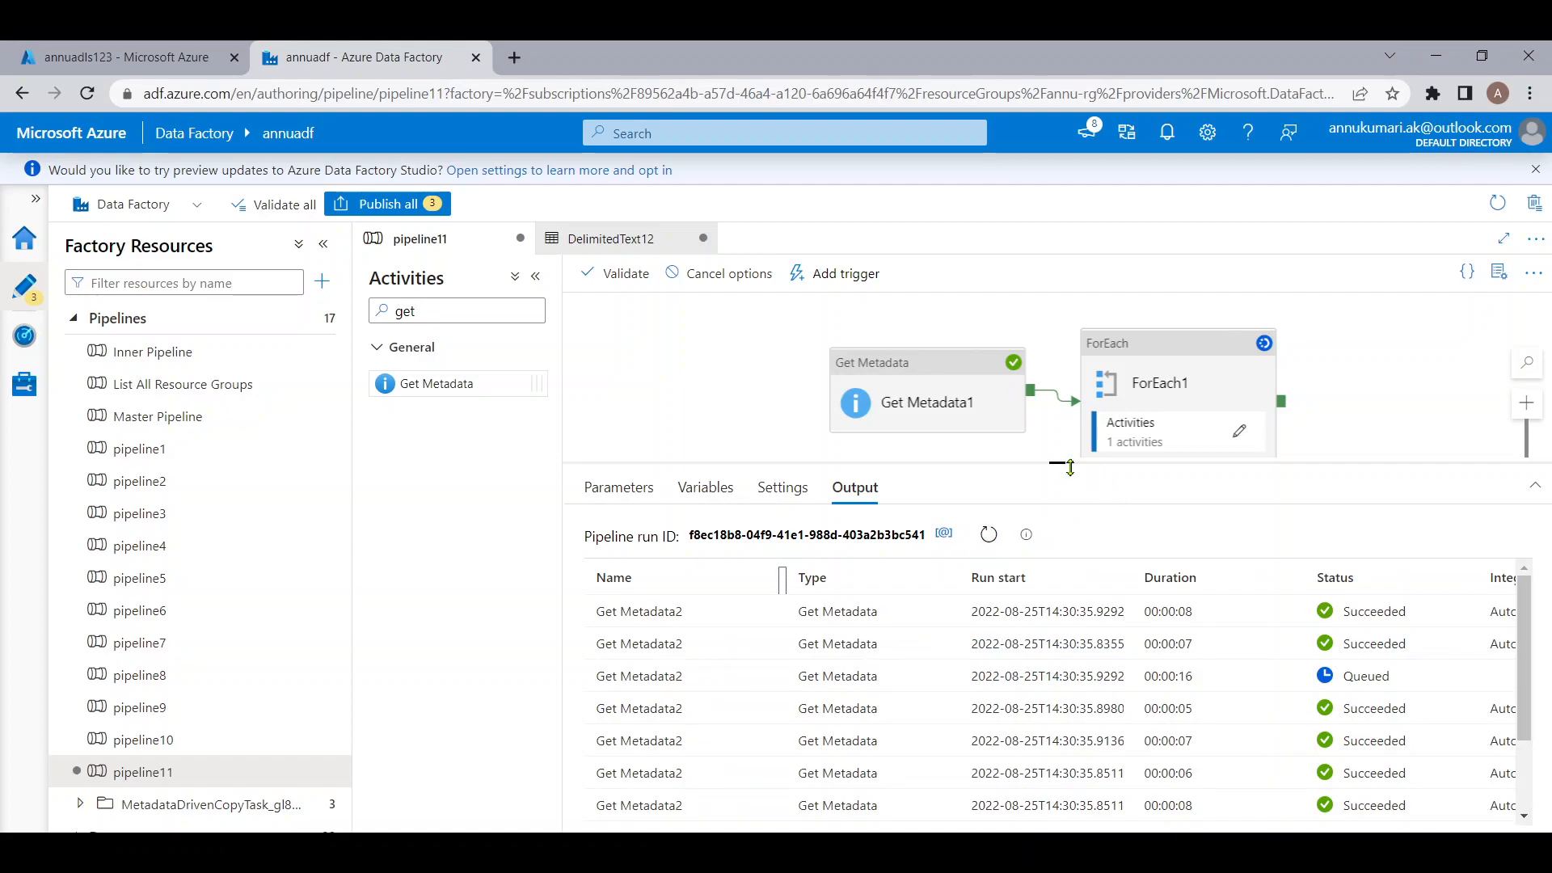
Examine the childItems in the run outputs of Get Metadata1 and the Get Metadata2 iteration listed directly above ForEach1
left_click_drag(1065, 462, 1057, 365)
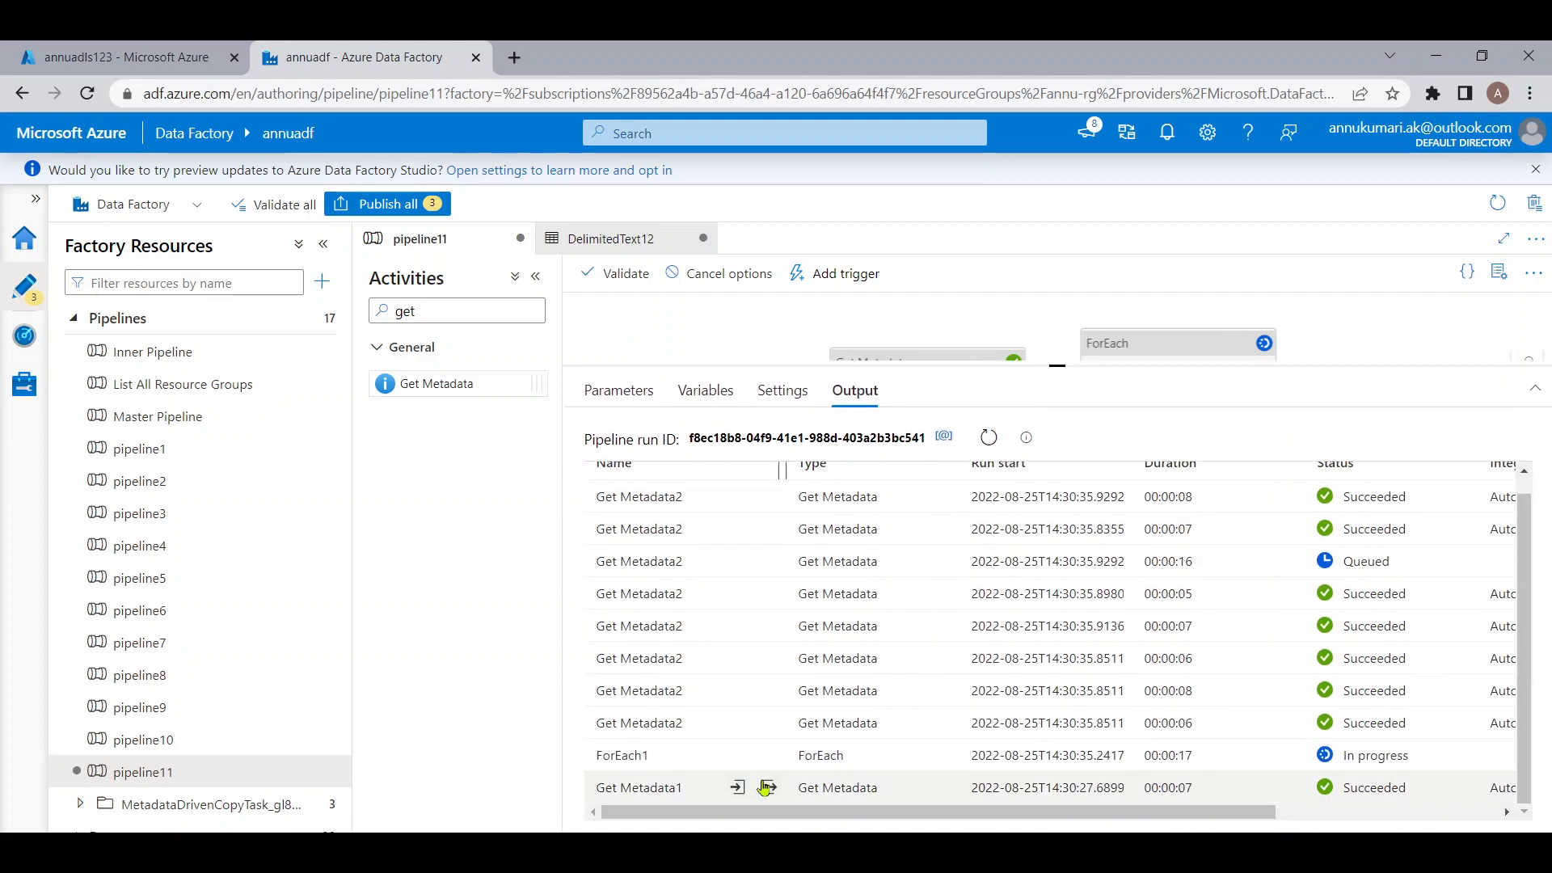
left_click(769, 787)
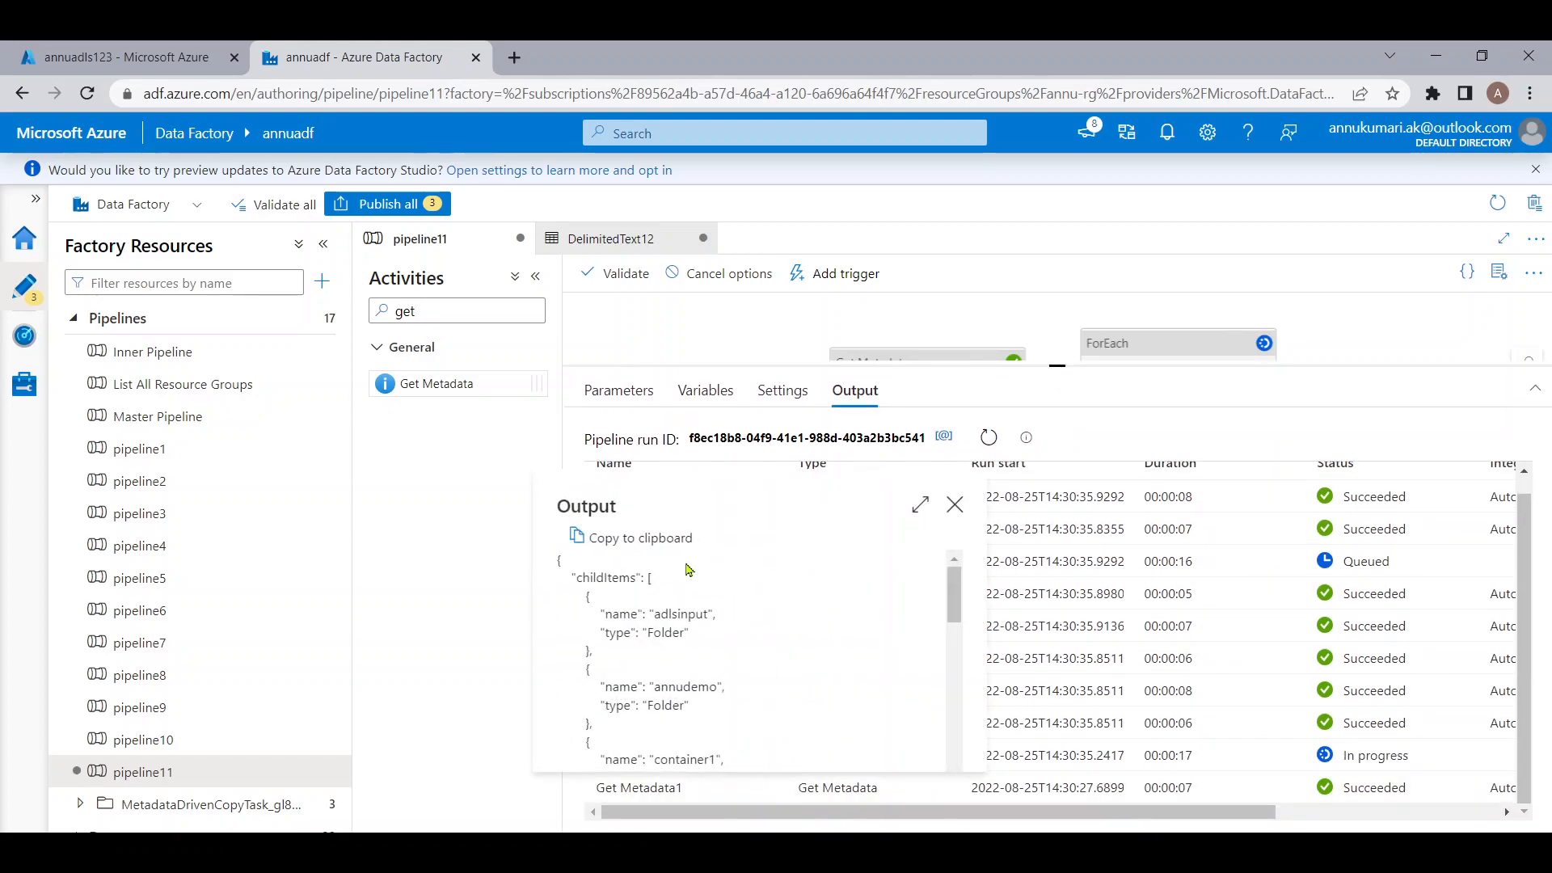
double_click(667, 616)
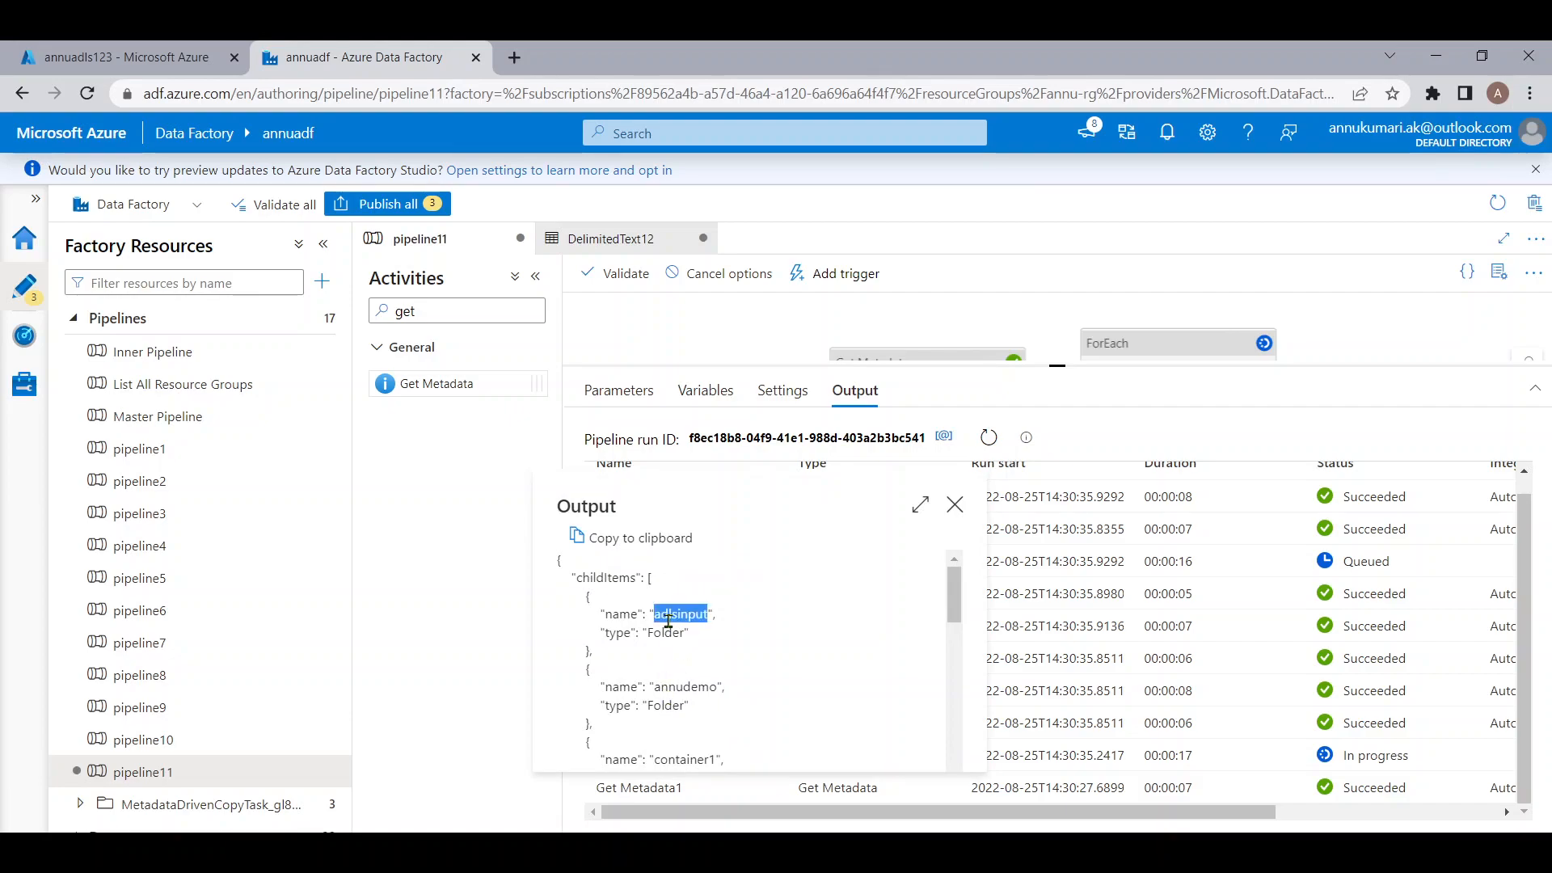
left_click(955, 505)
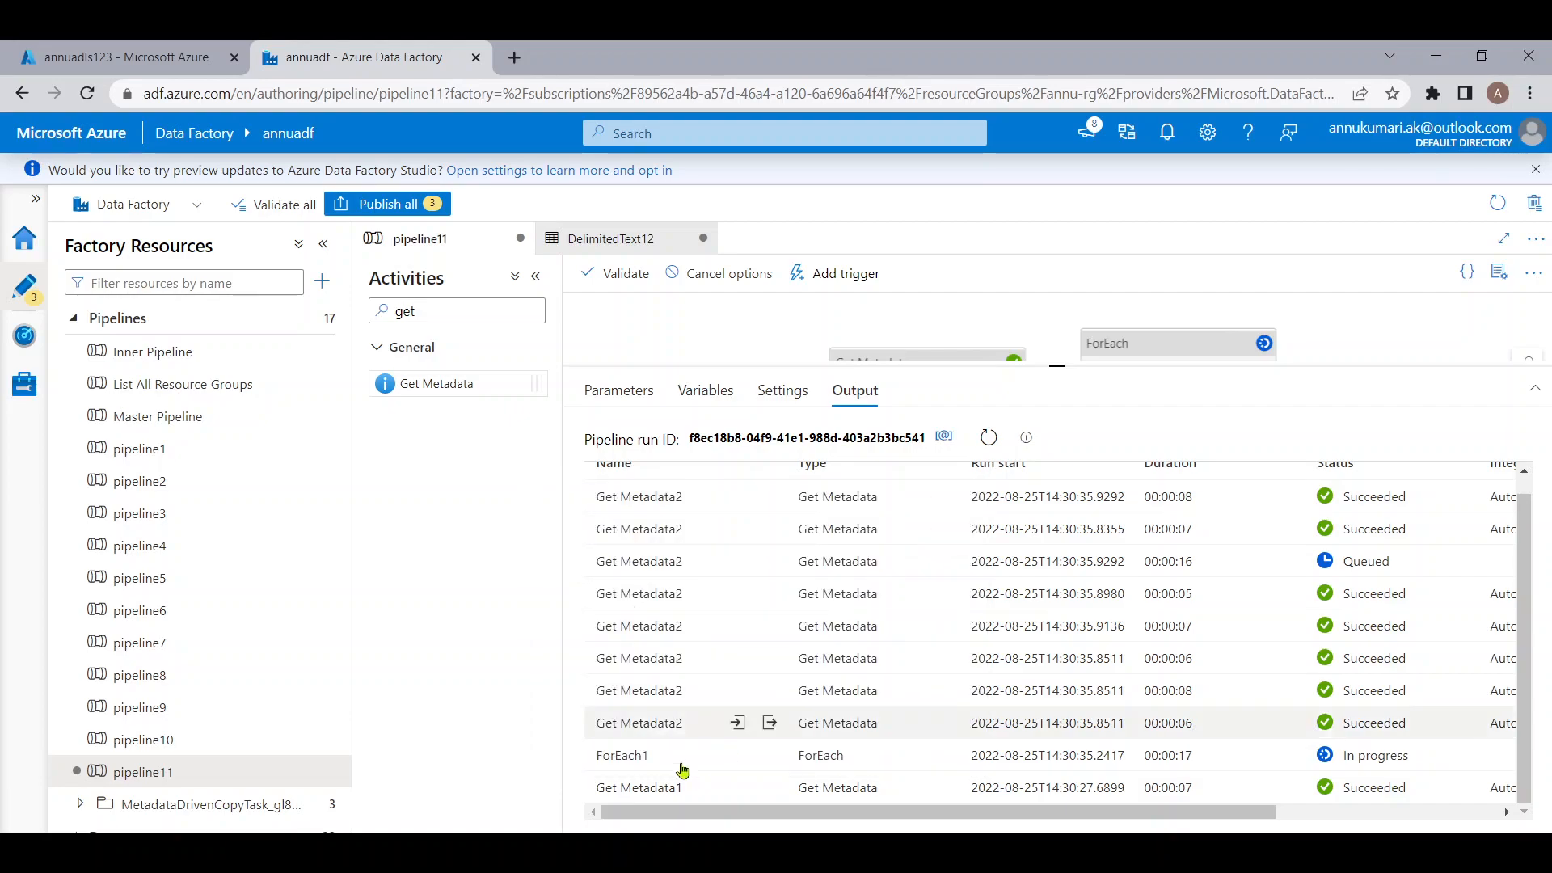
left_click(768, 724)
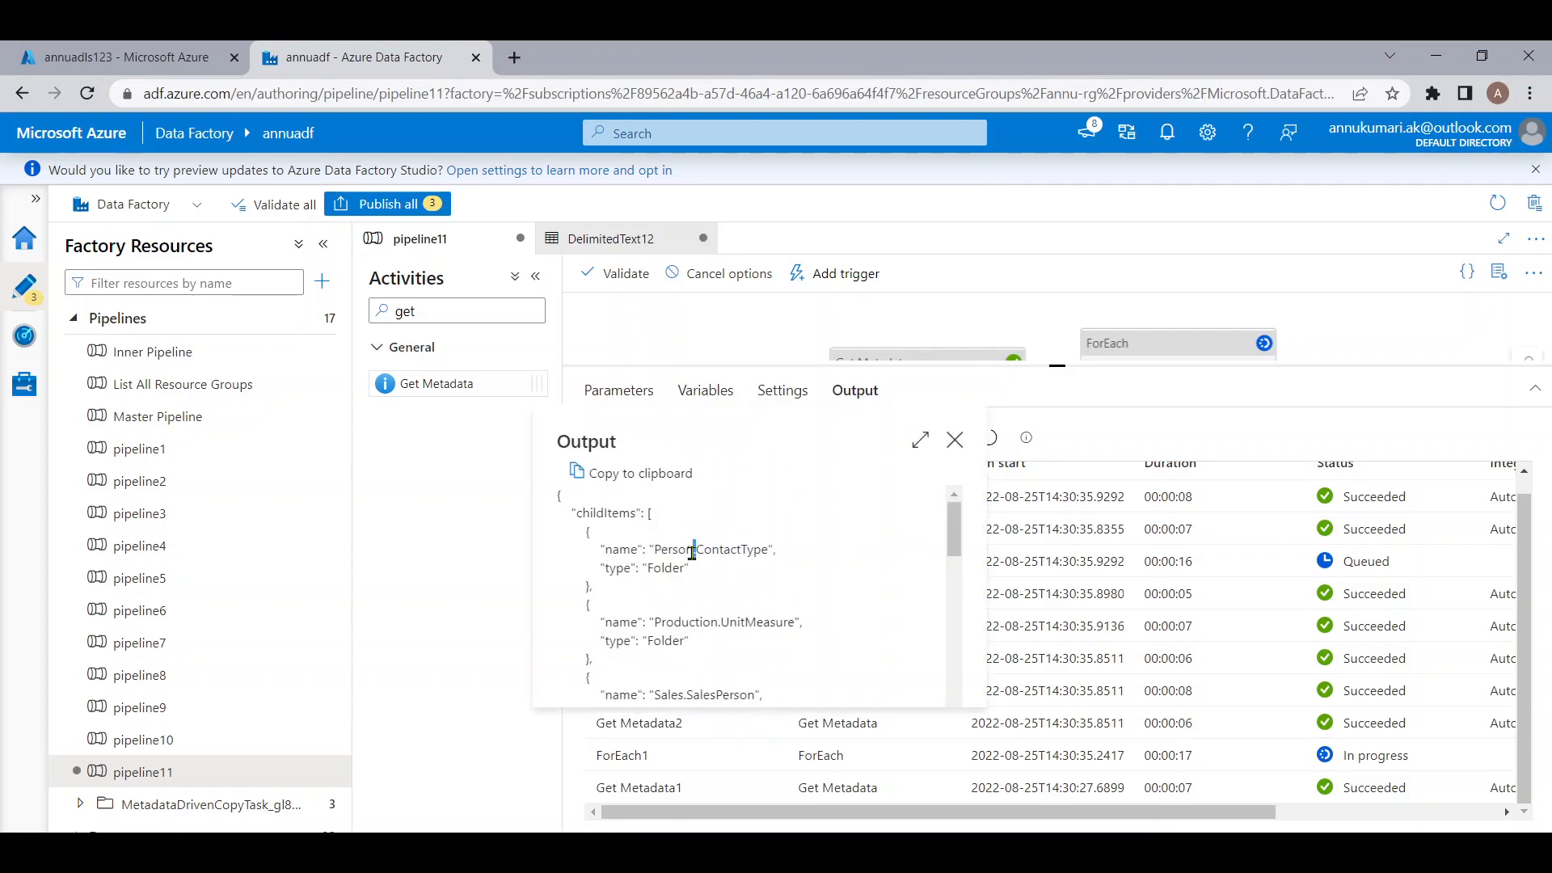
scroll(693, 618, "down", 1)
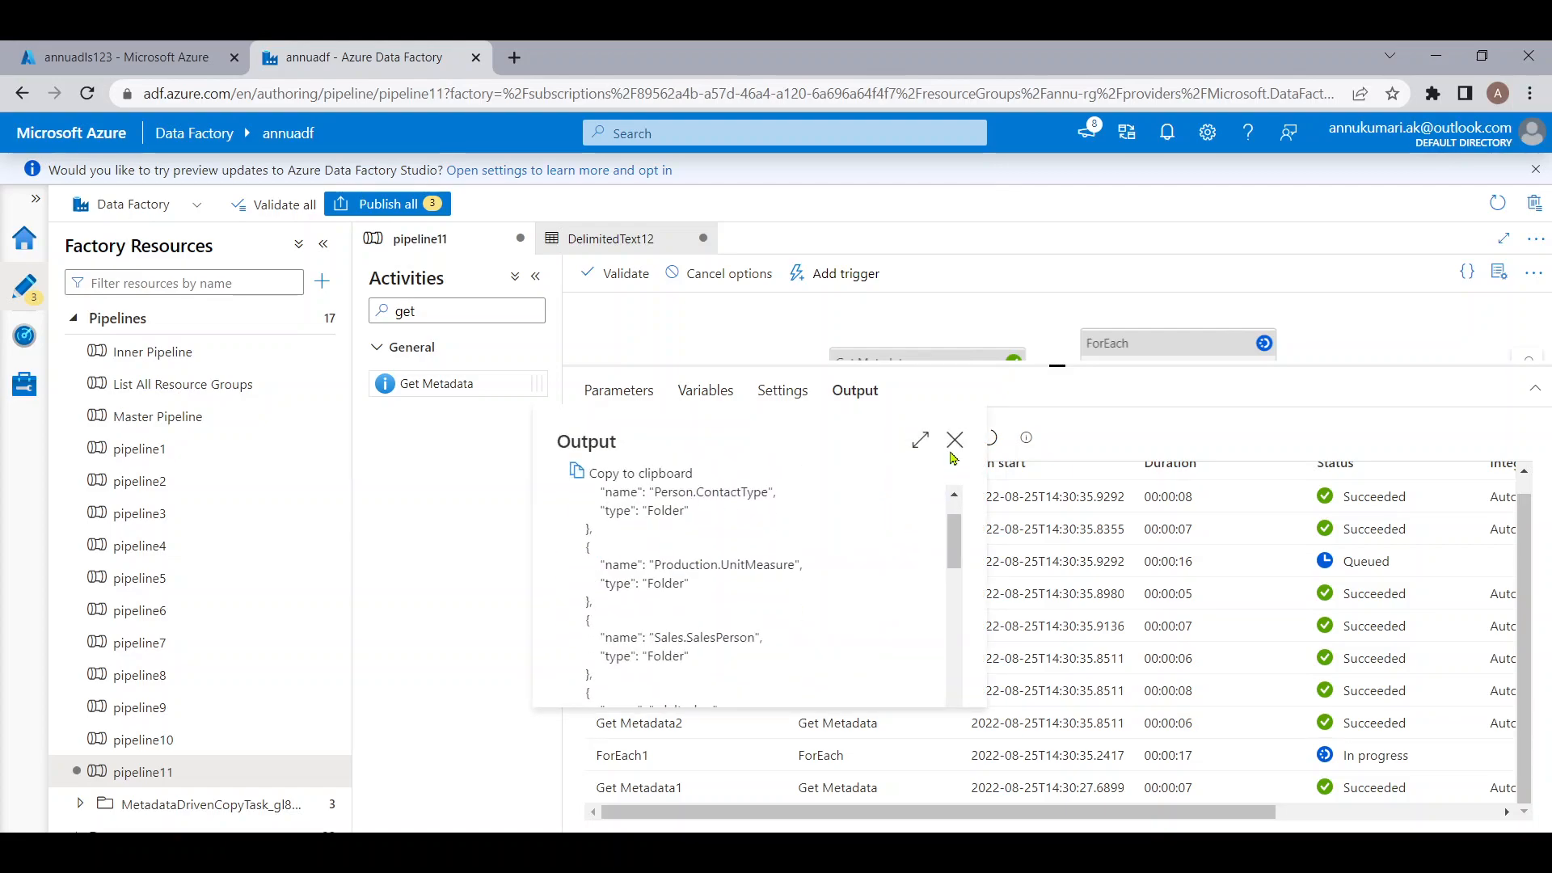
Examine the childItems in the run output of the Get Metadata2 iteration listed two rows above ForEach1
left_click(954, 441)
left_click(769, 691)
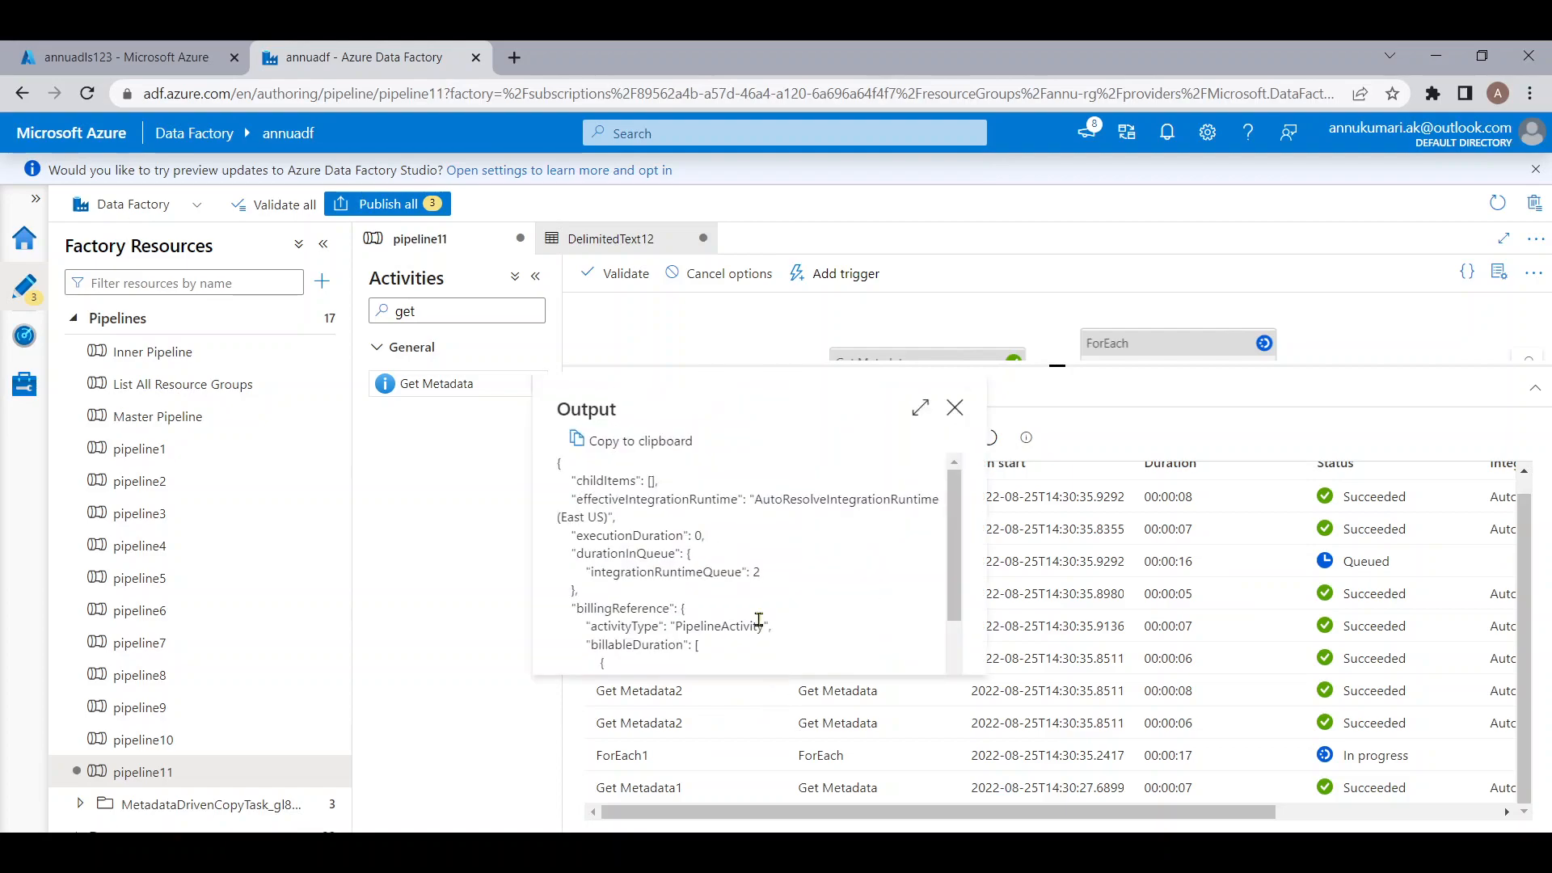
left_click_drag(582, 480, 696, 485)
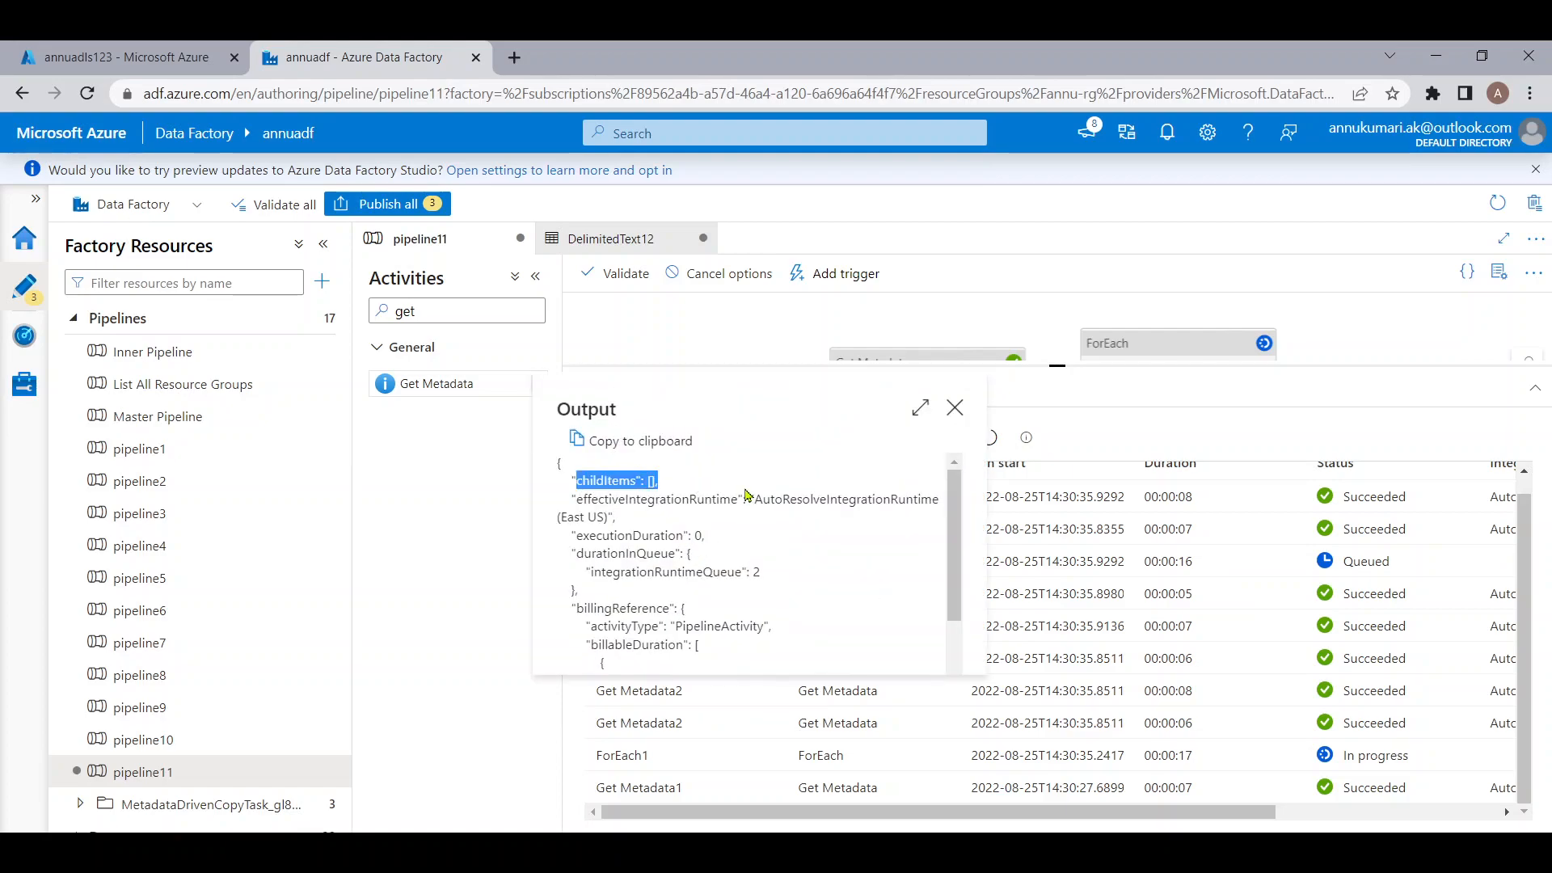
left_click(616, 479)
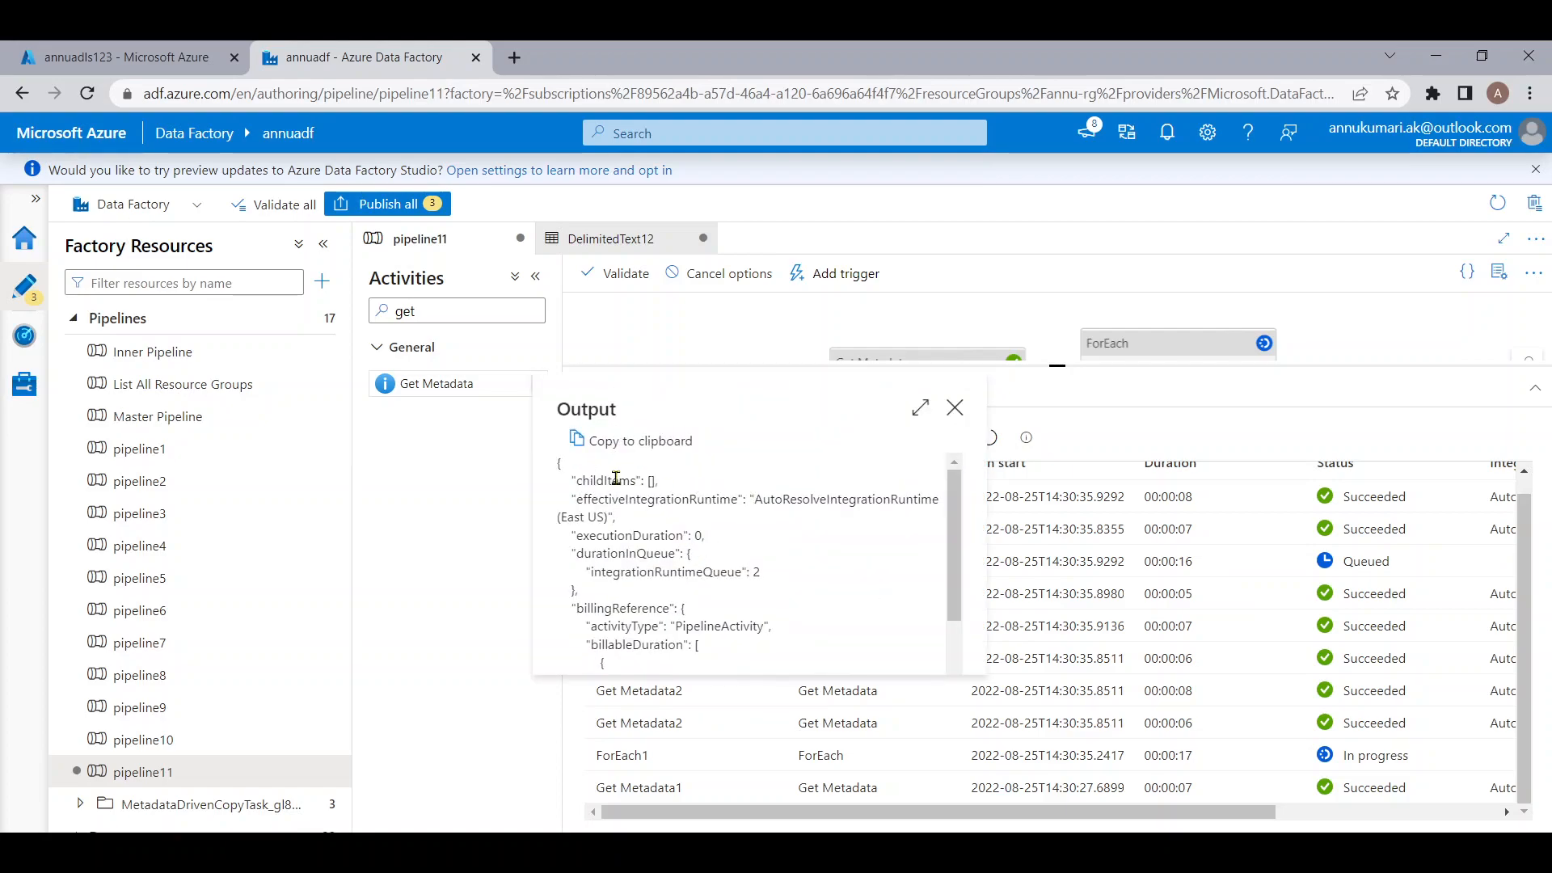
left_click(954, 408)
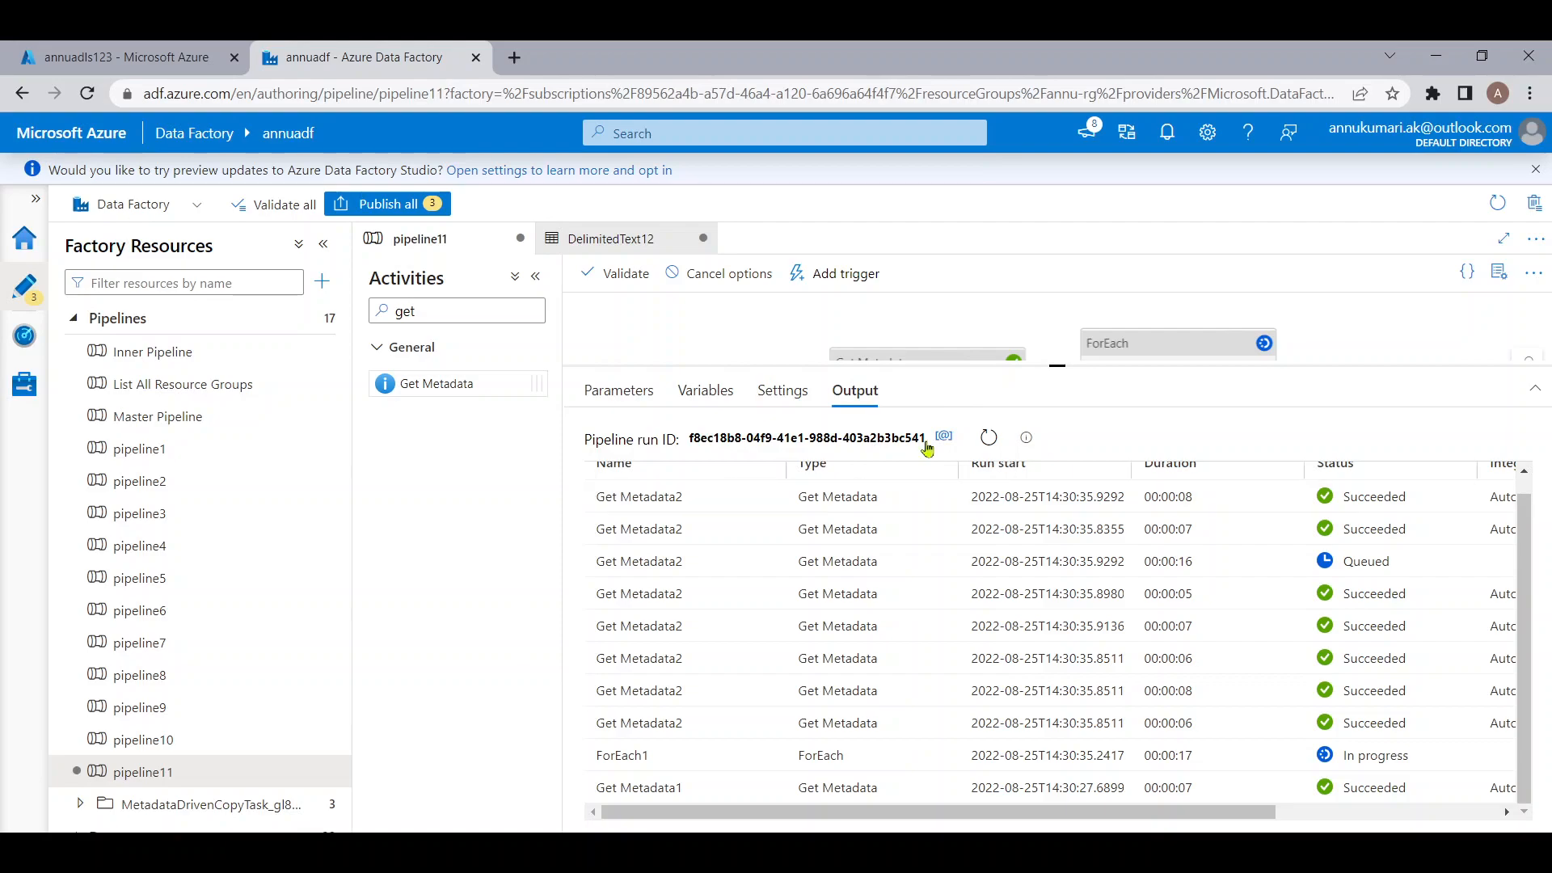
Refresh the debug run's activity list and compare its Get Metadata2 iterations with the containers in storage account annuadls123
left_click(987, 438)
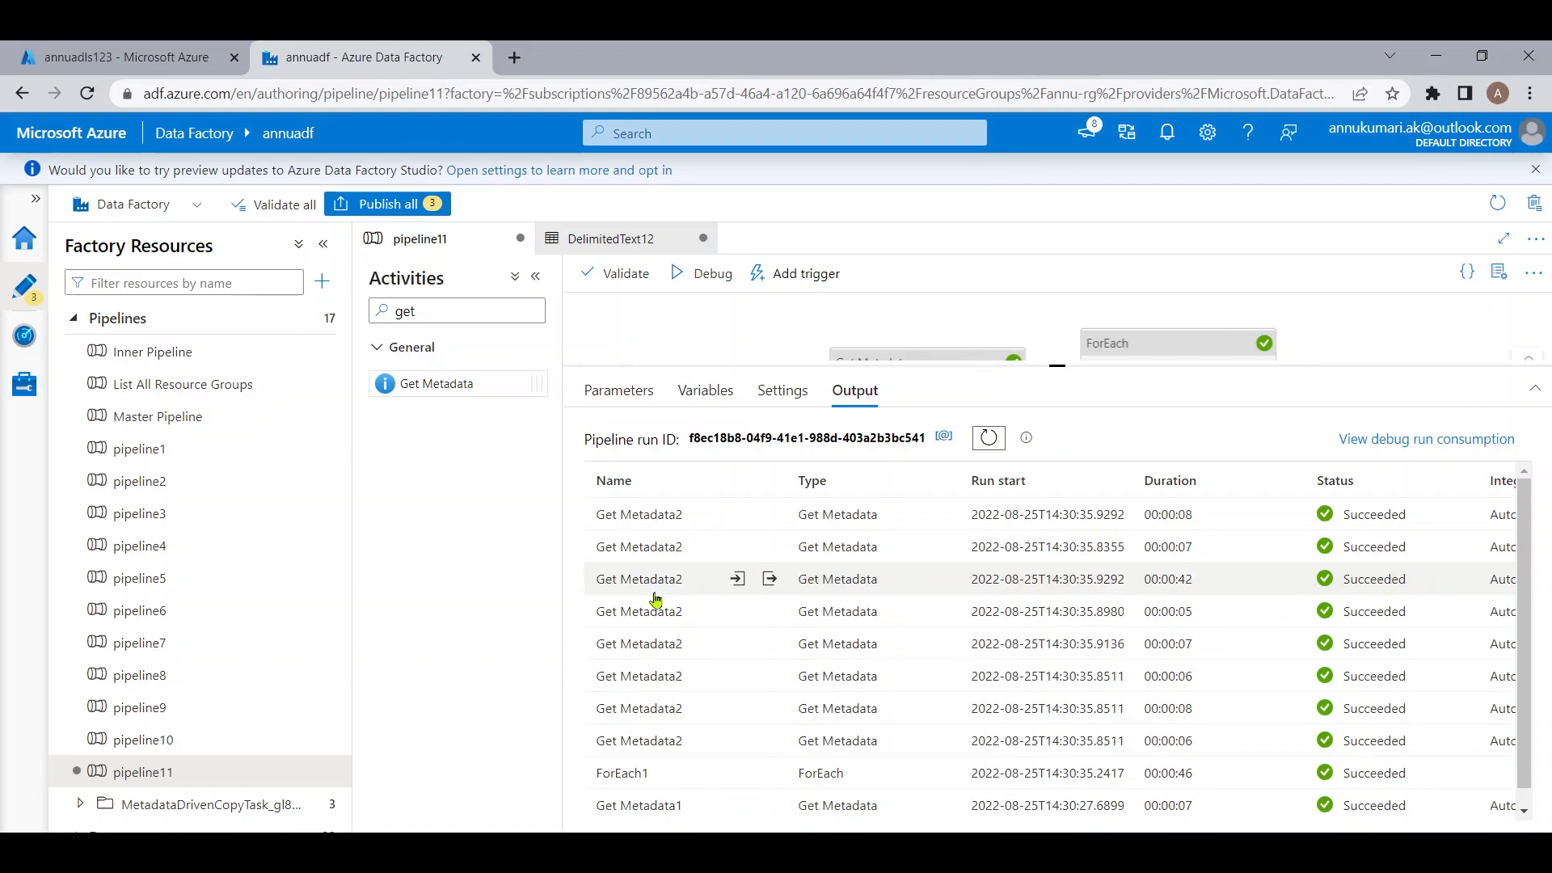
left_click(208, 50)
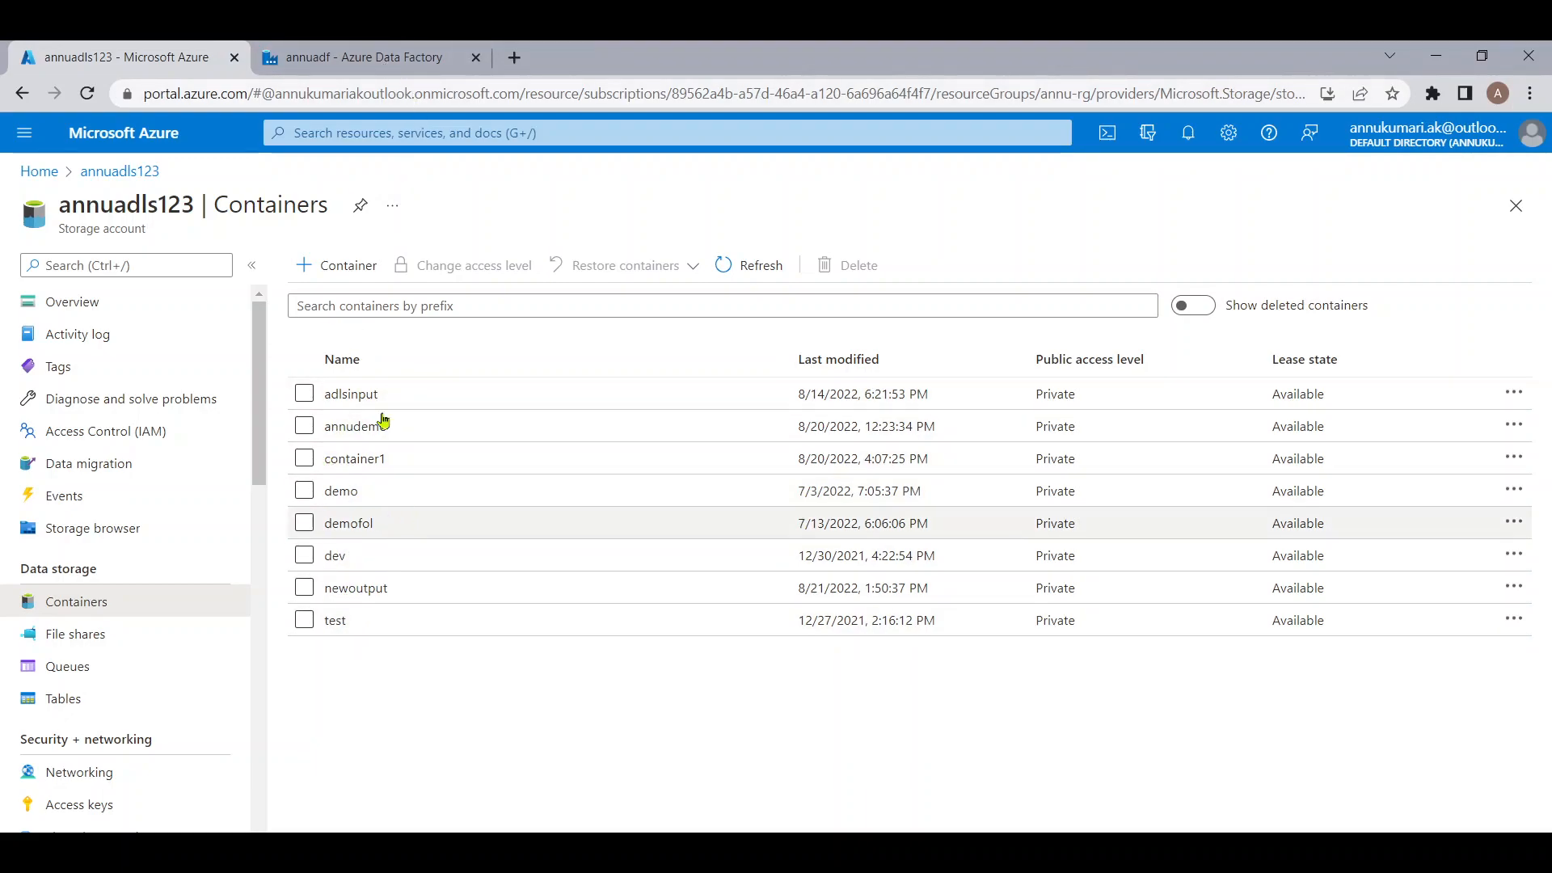
left_click(373, 50)
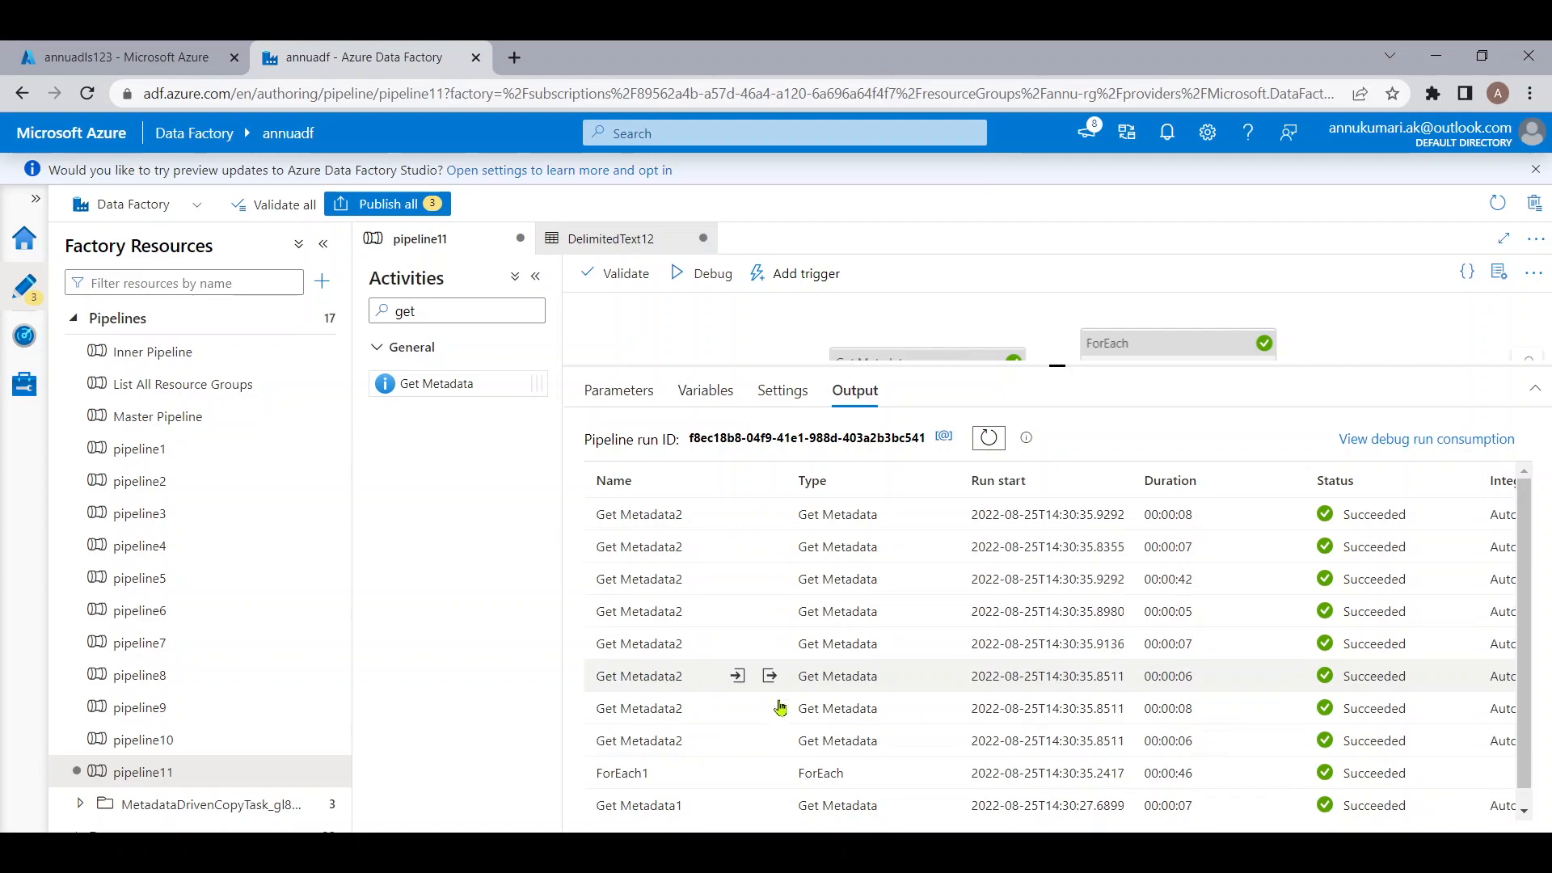
Inside the ForEach1 loop, add an If Condition activity and connect it to the success output of Get Metadata2
left_click(1191, 359)
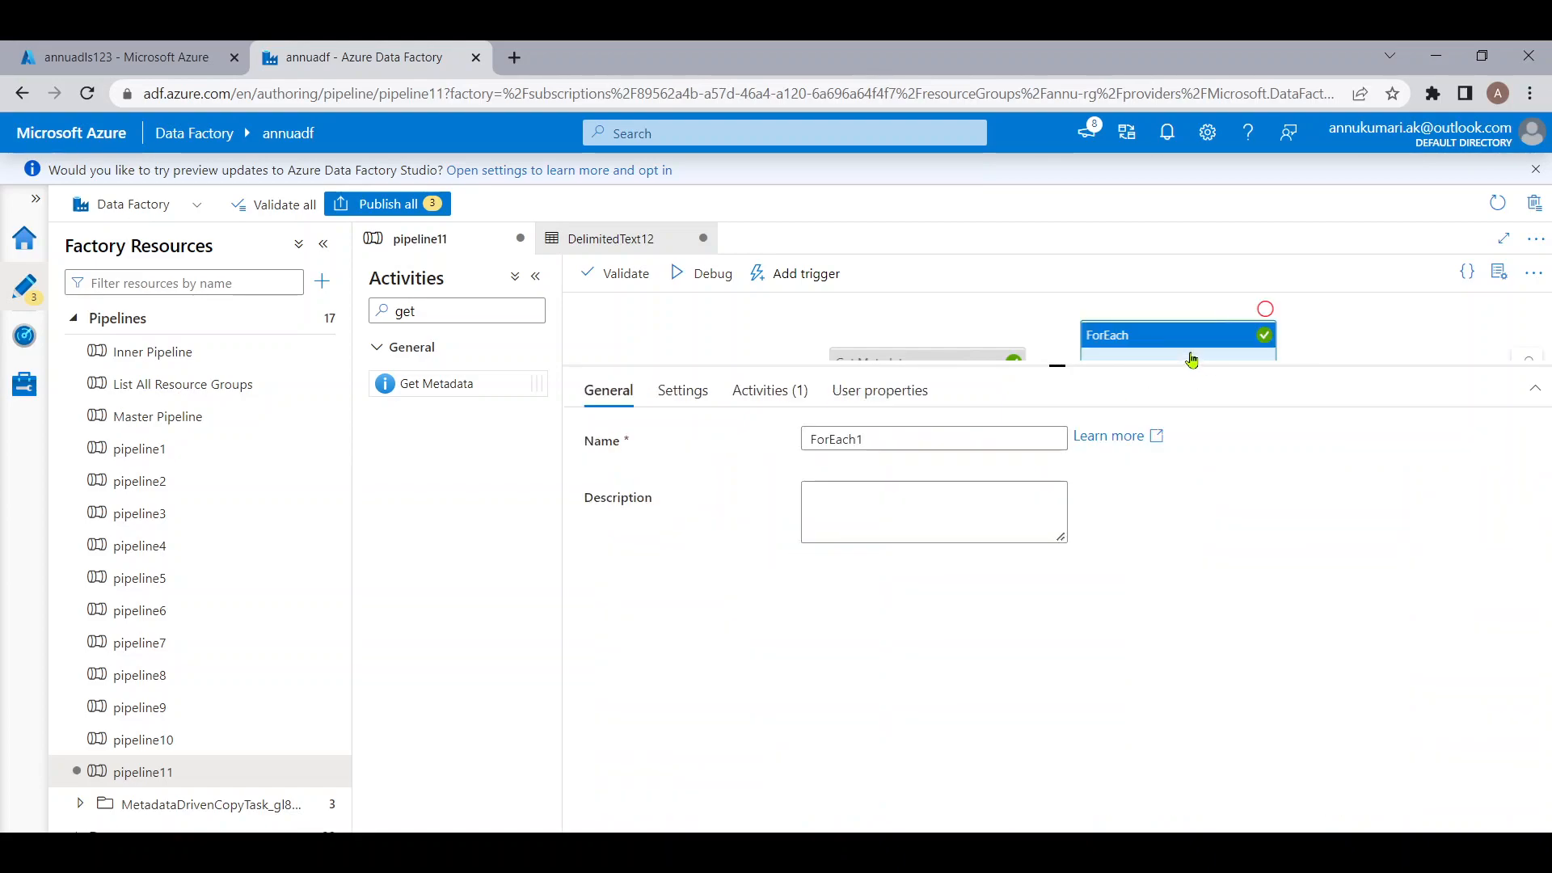
left_click(1243, 363)
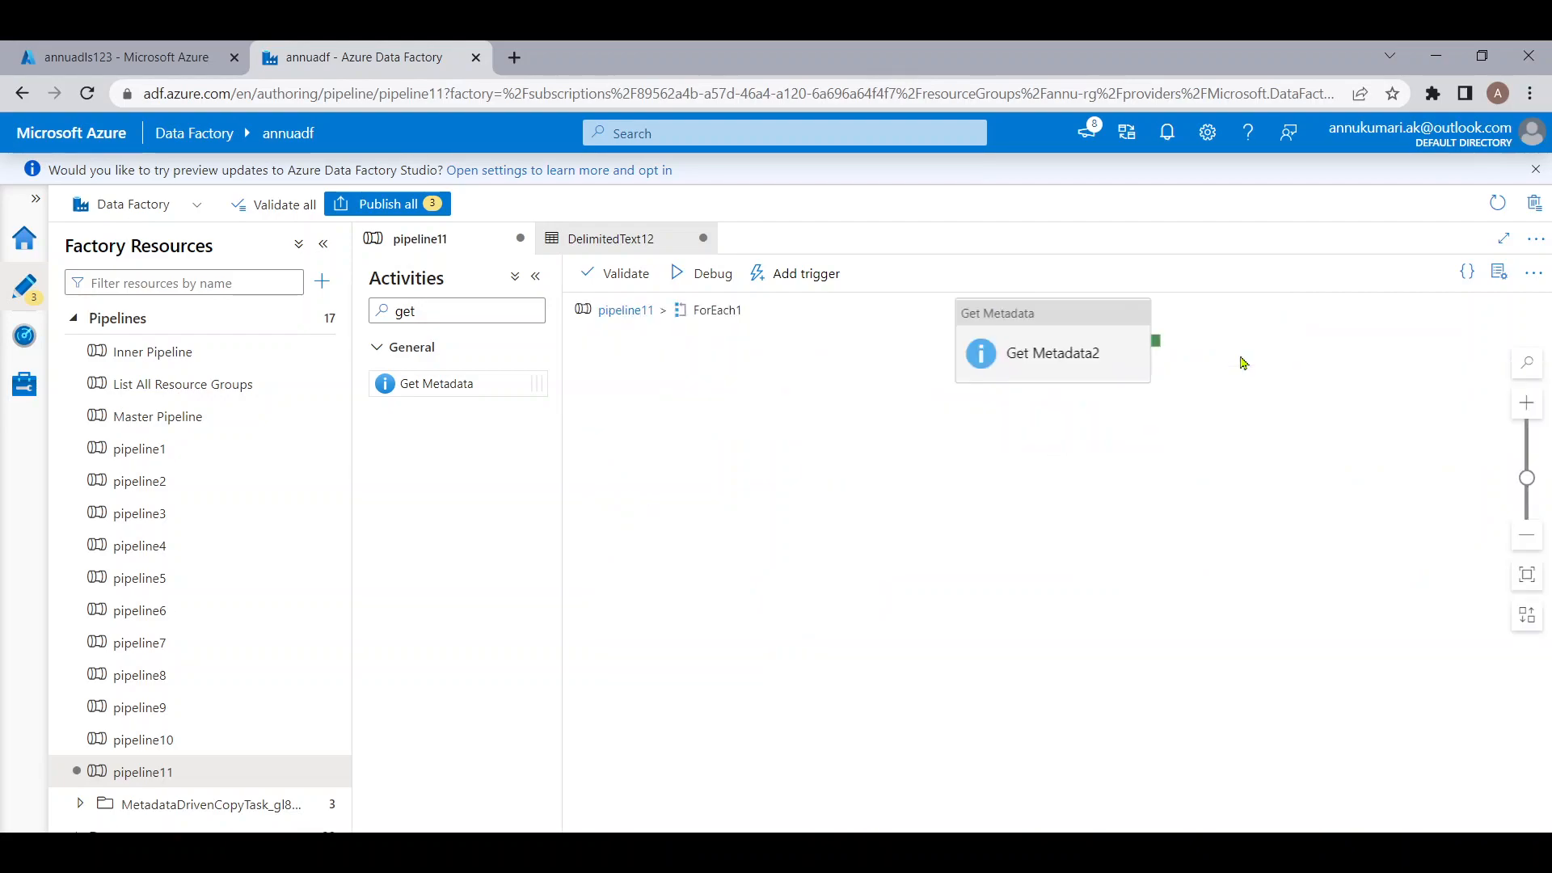
left_click(424, 316)
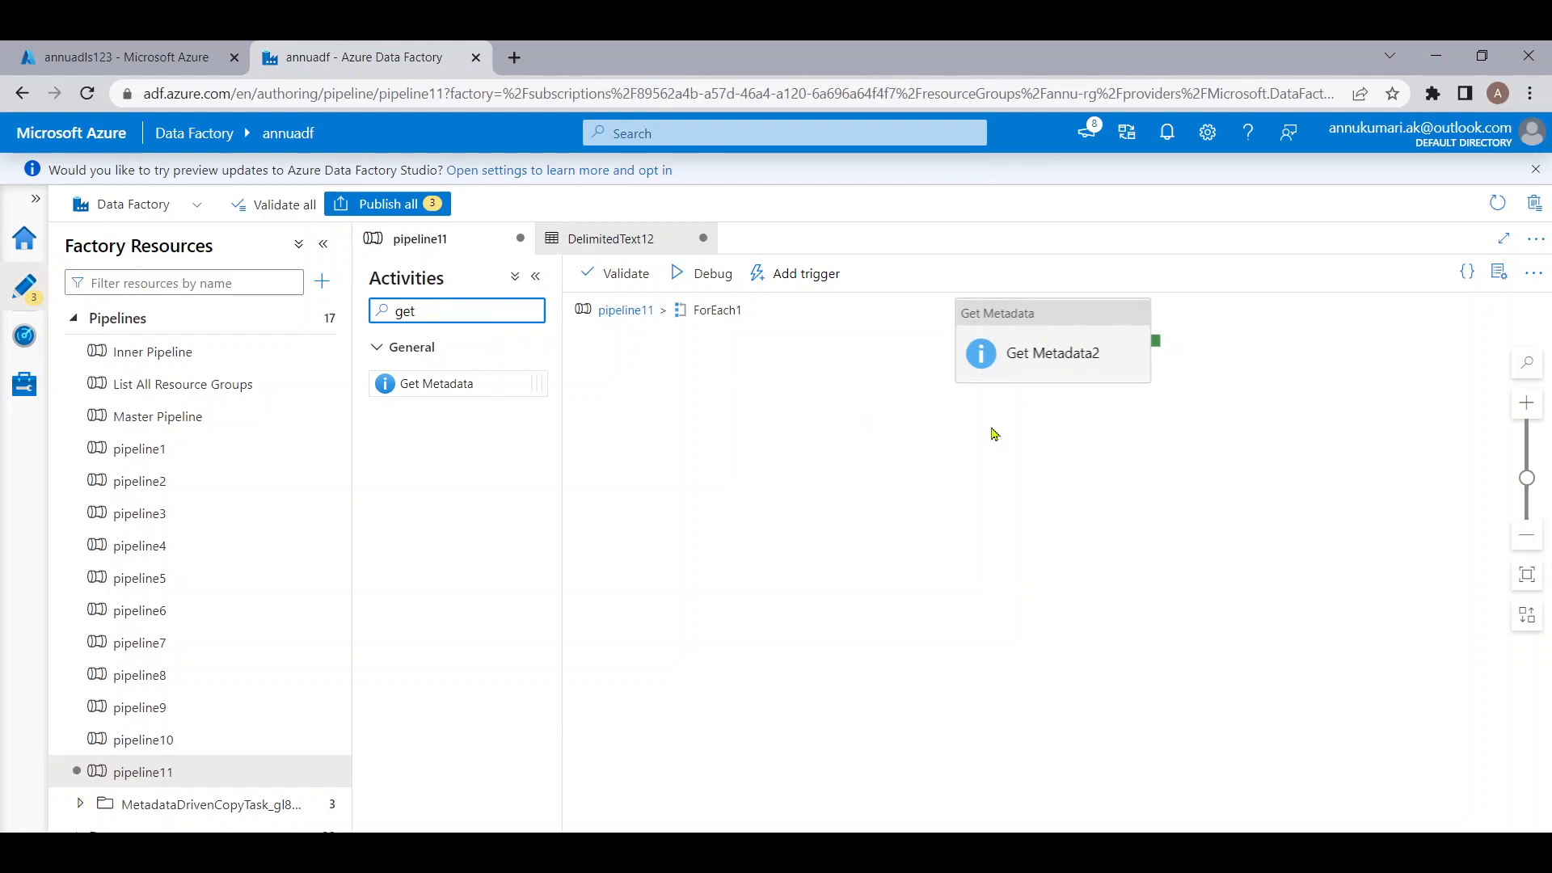
key("BackSpace")
type("if")
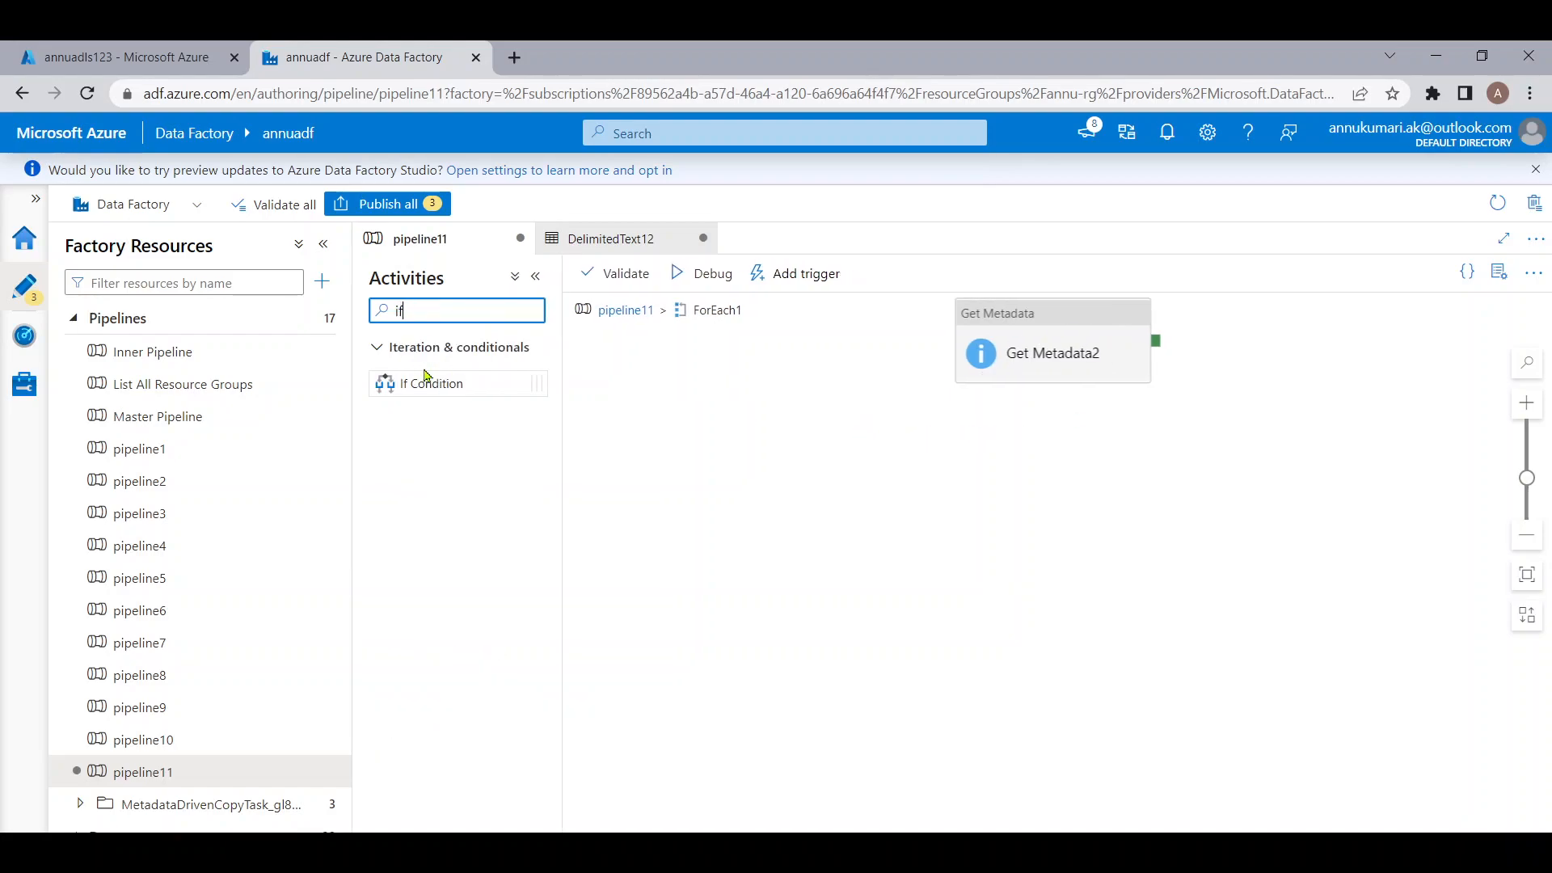
left_click_drag(428, 382, 1306, 356)
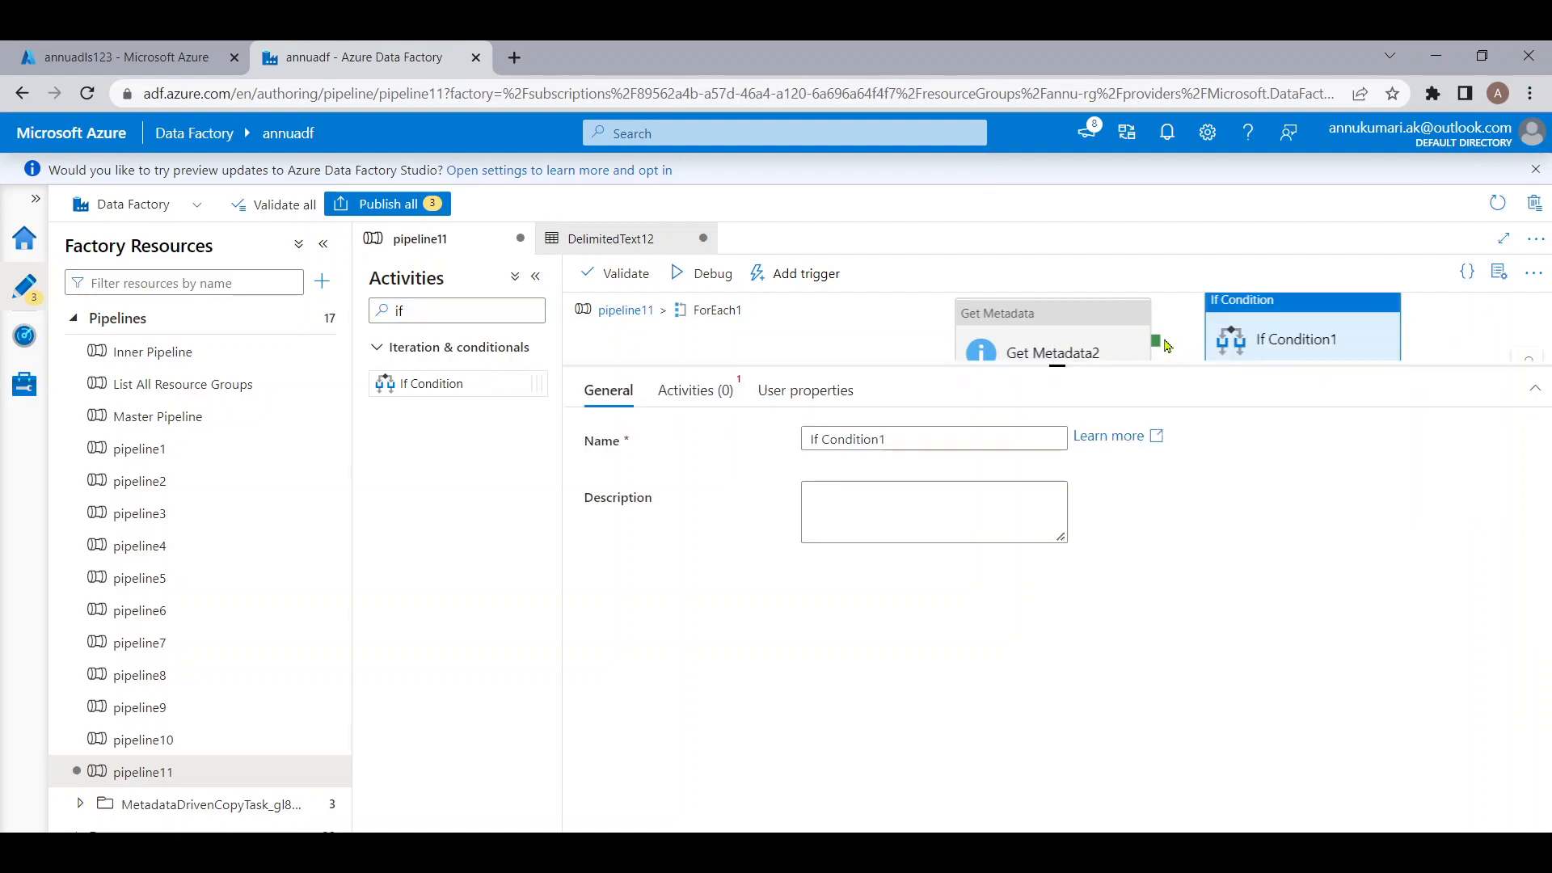
left_click_drag(1156, 341, 1269, 344)
left_click(1293, 340)
left_click(690, 392)
left_click(843, 505)
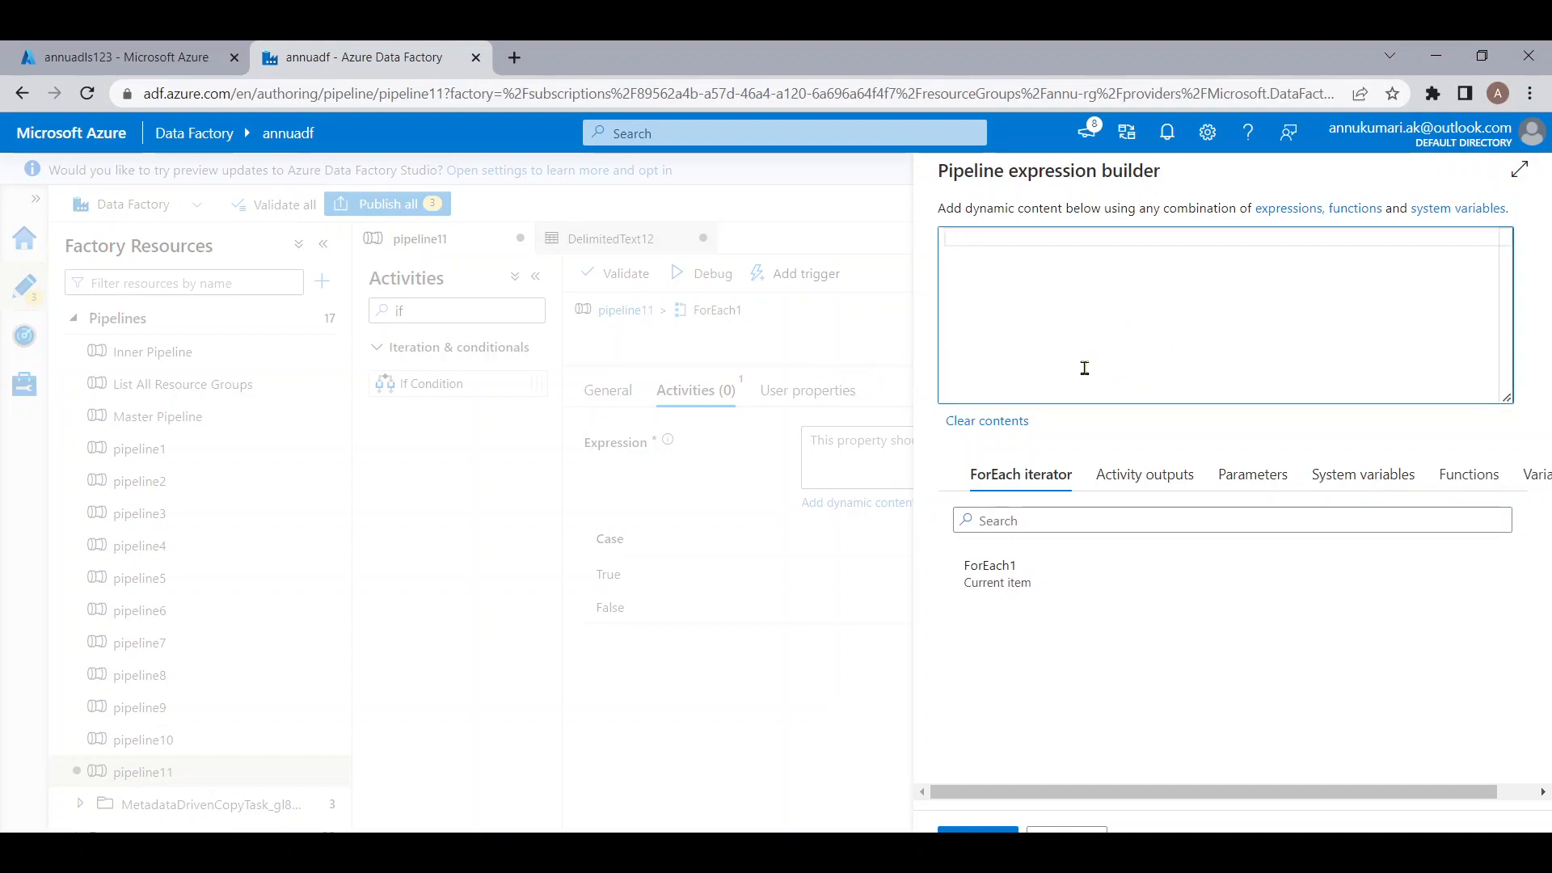
type("@empty")
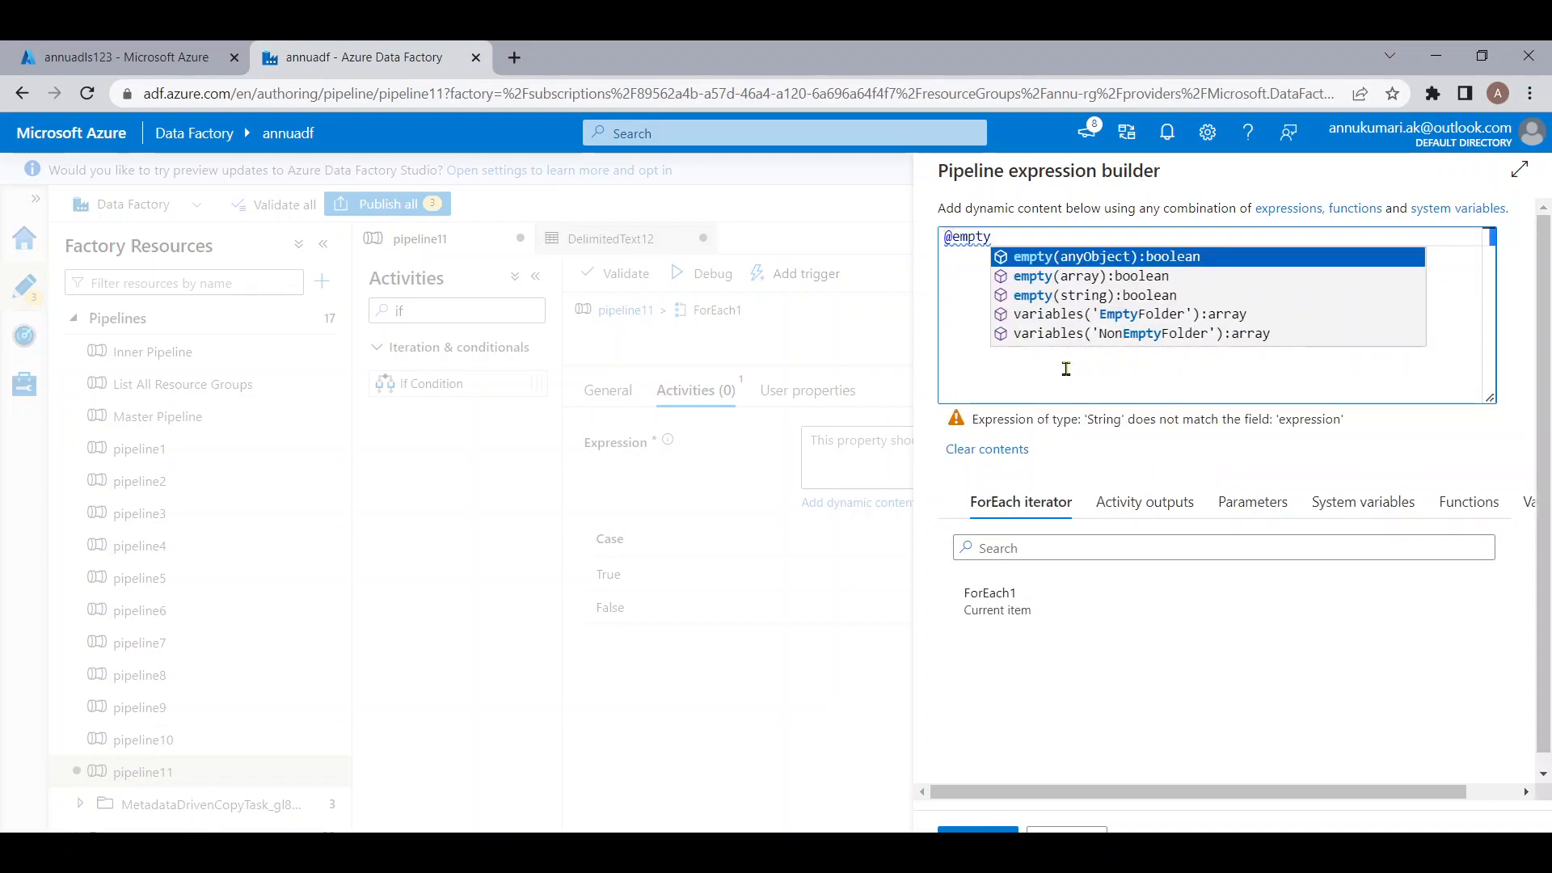
type("(")
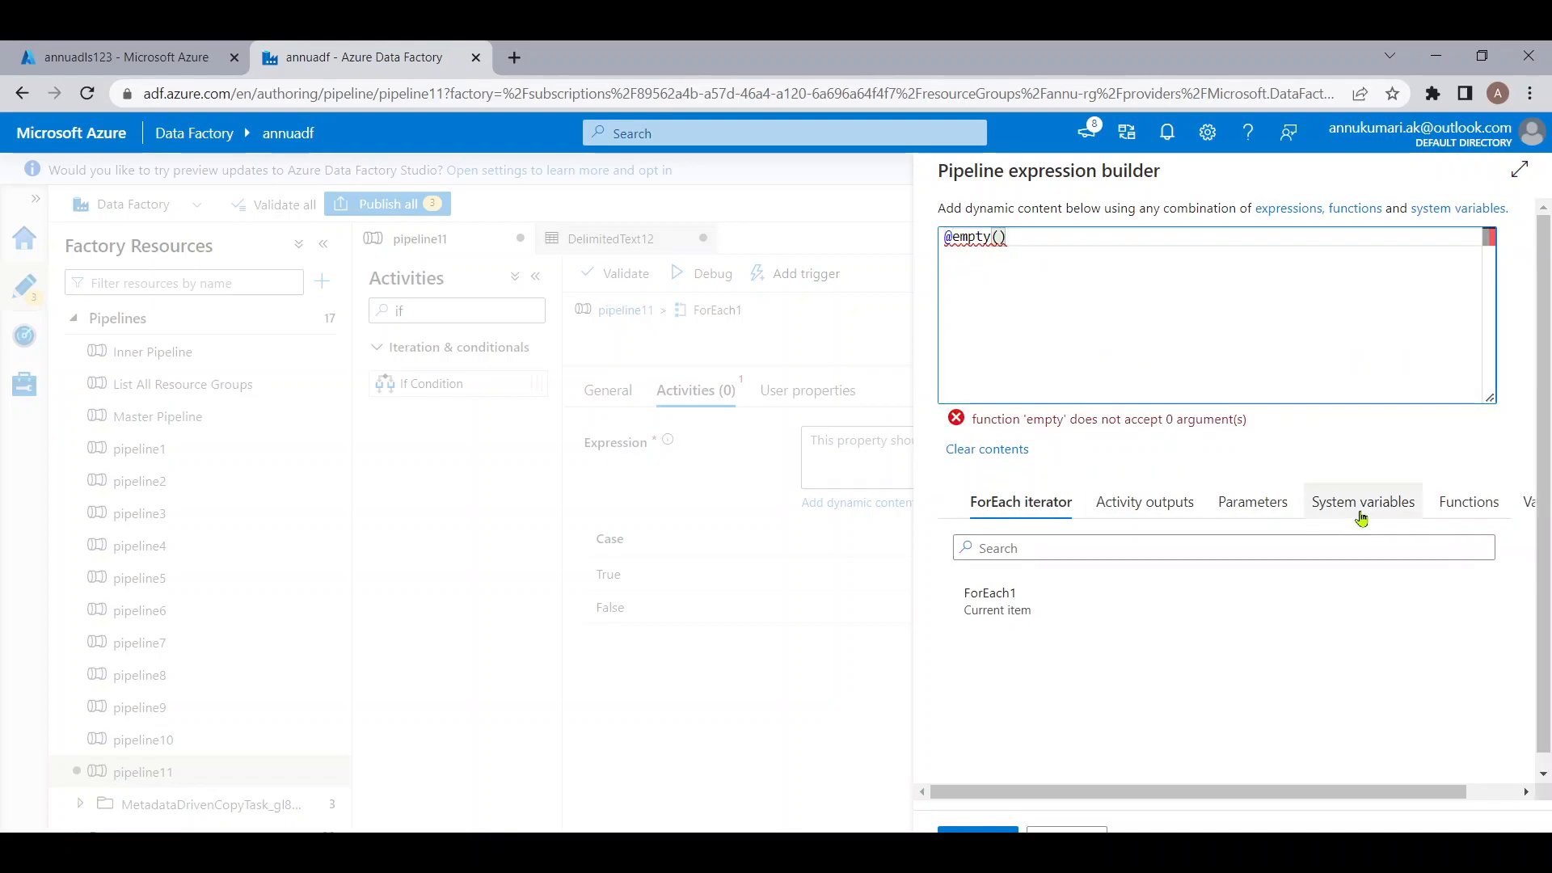
scroll(1347, 514, "right", 1)
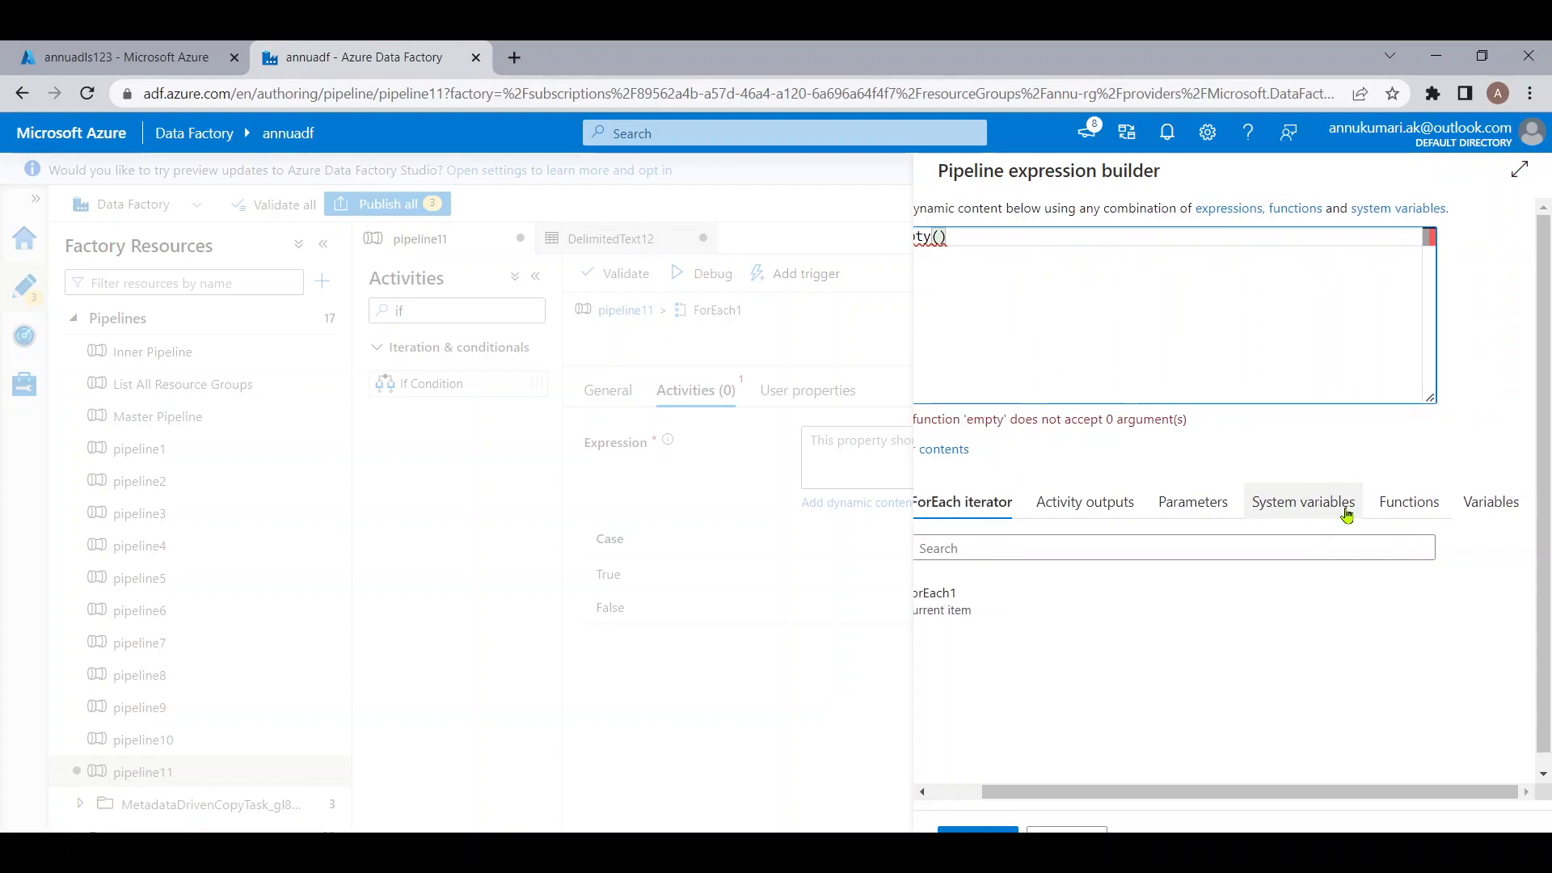
scroll(1184, 503, "left", 1)
left_click(1161, 506)
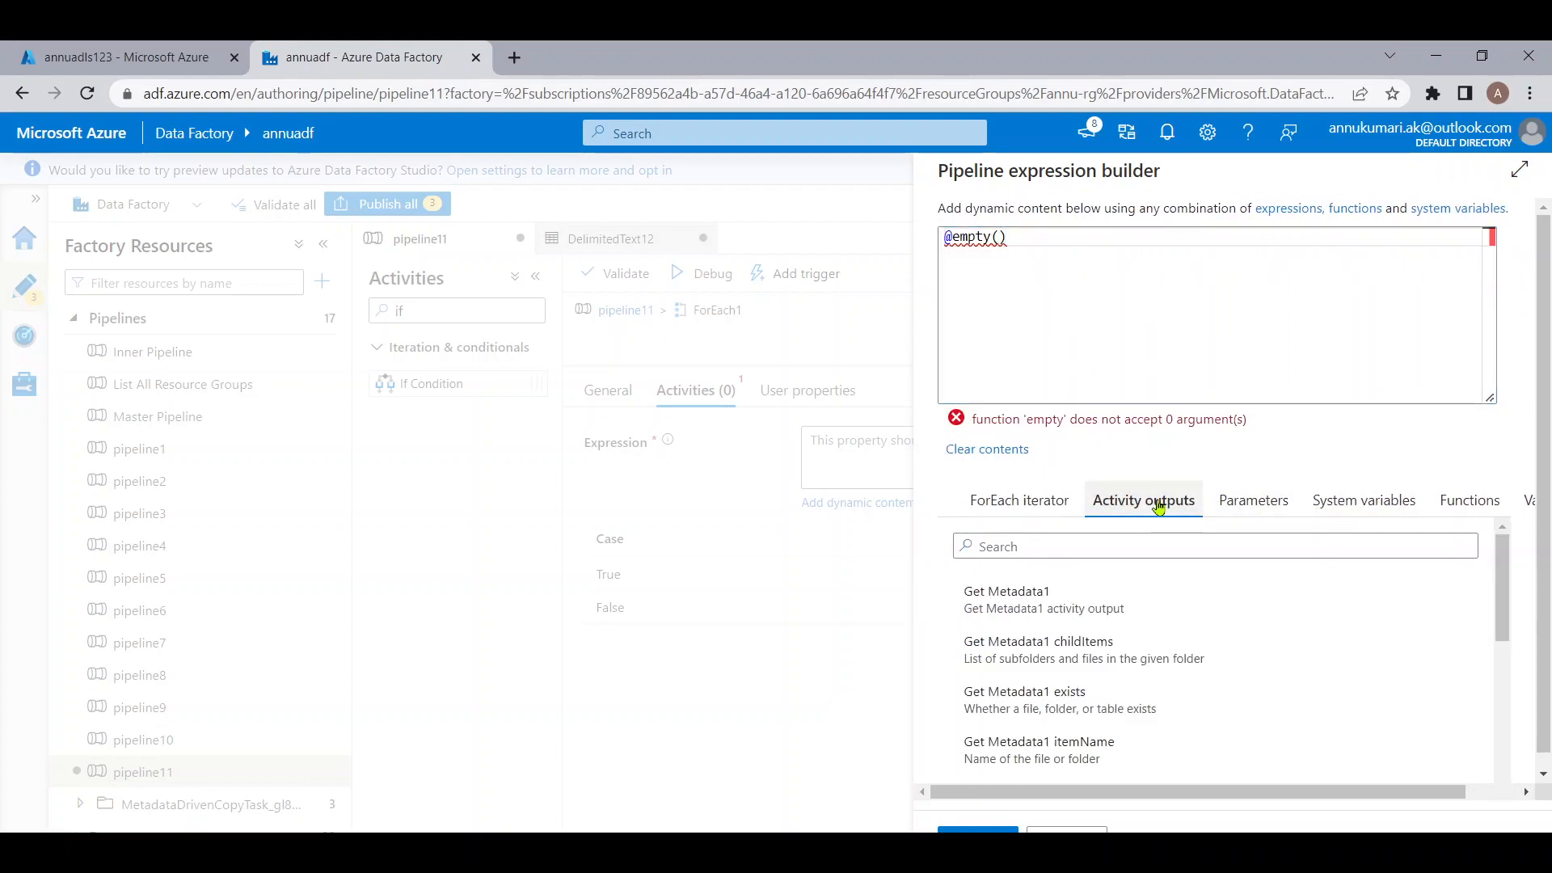
scroll(1051, 689, "down", 3)
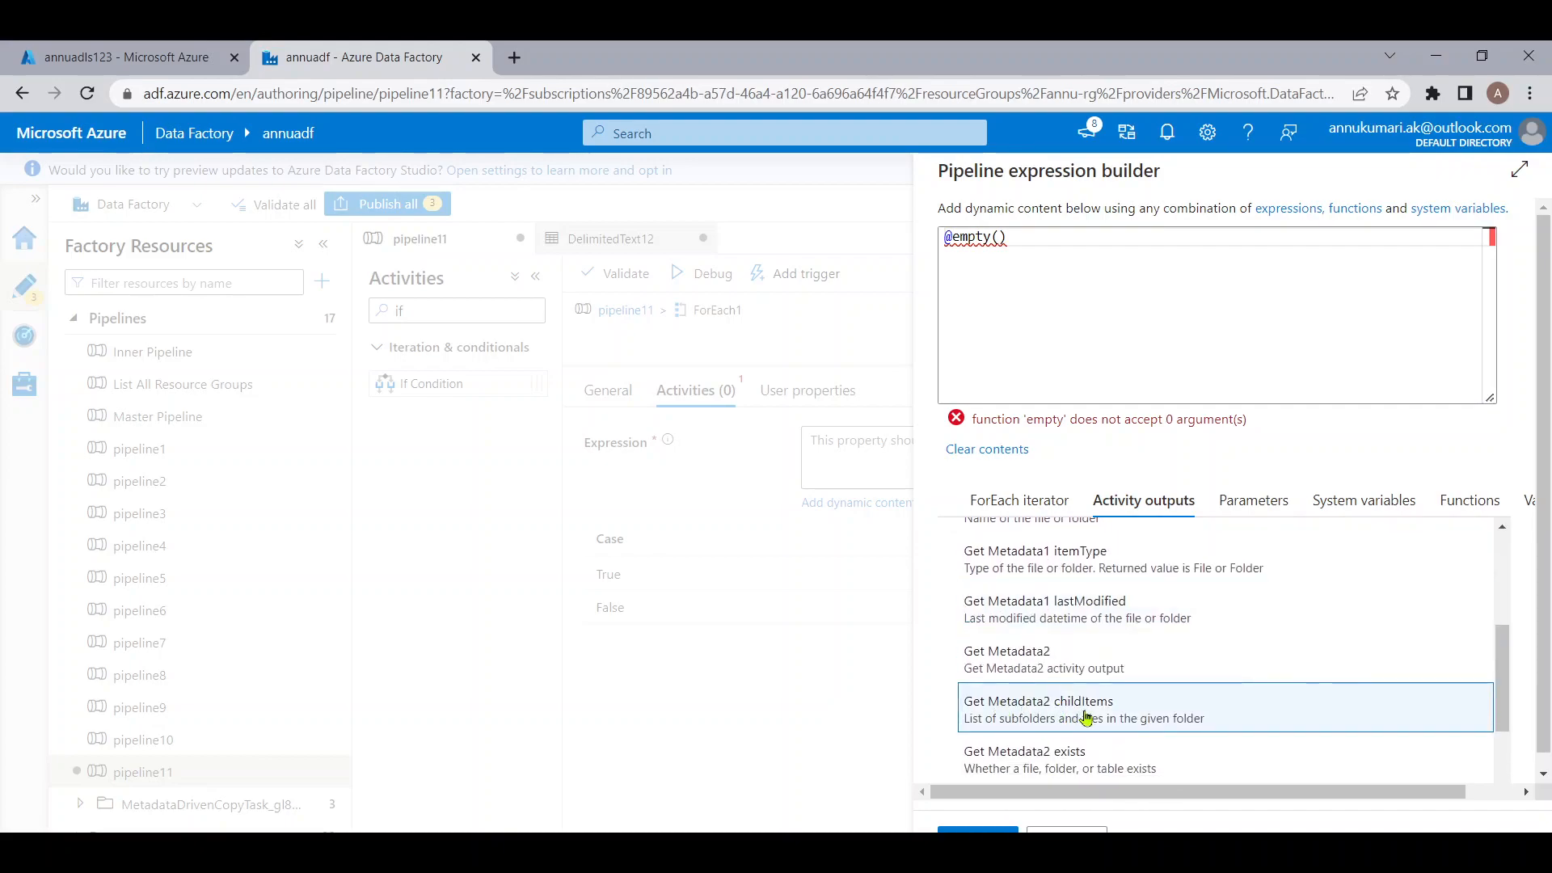
left_click(1086, 718)
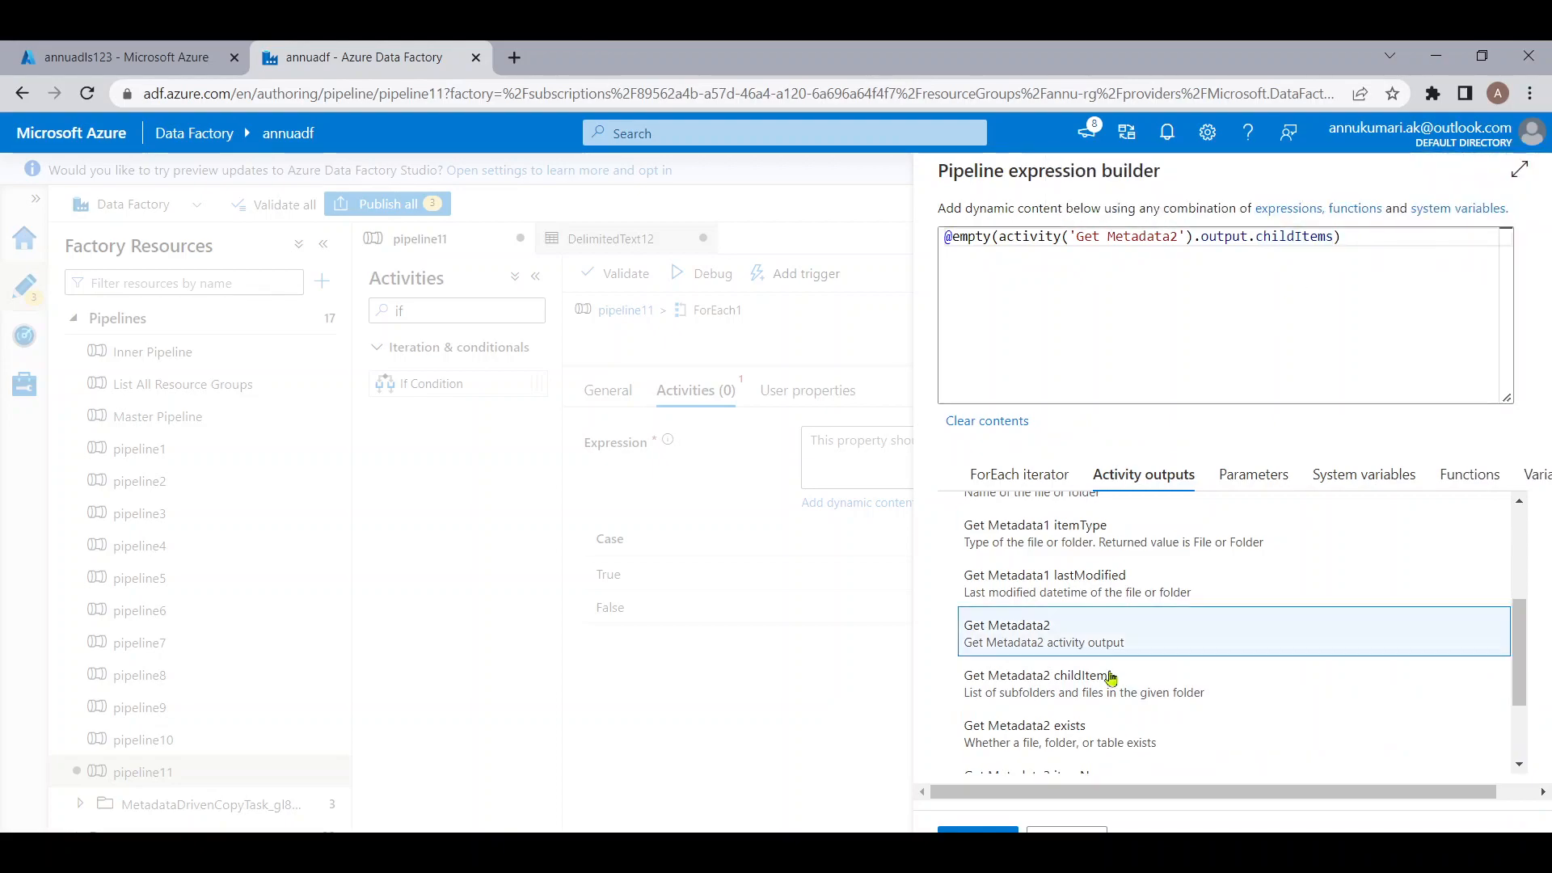
left_click(977, 830)
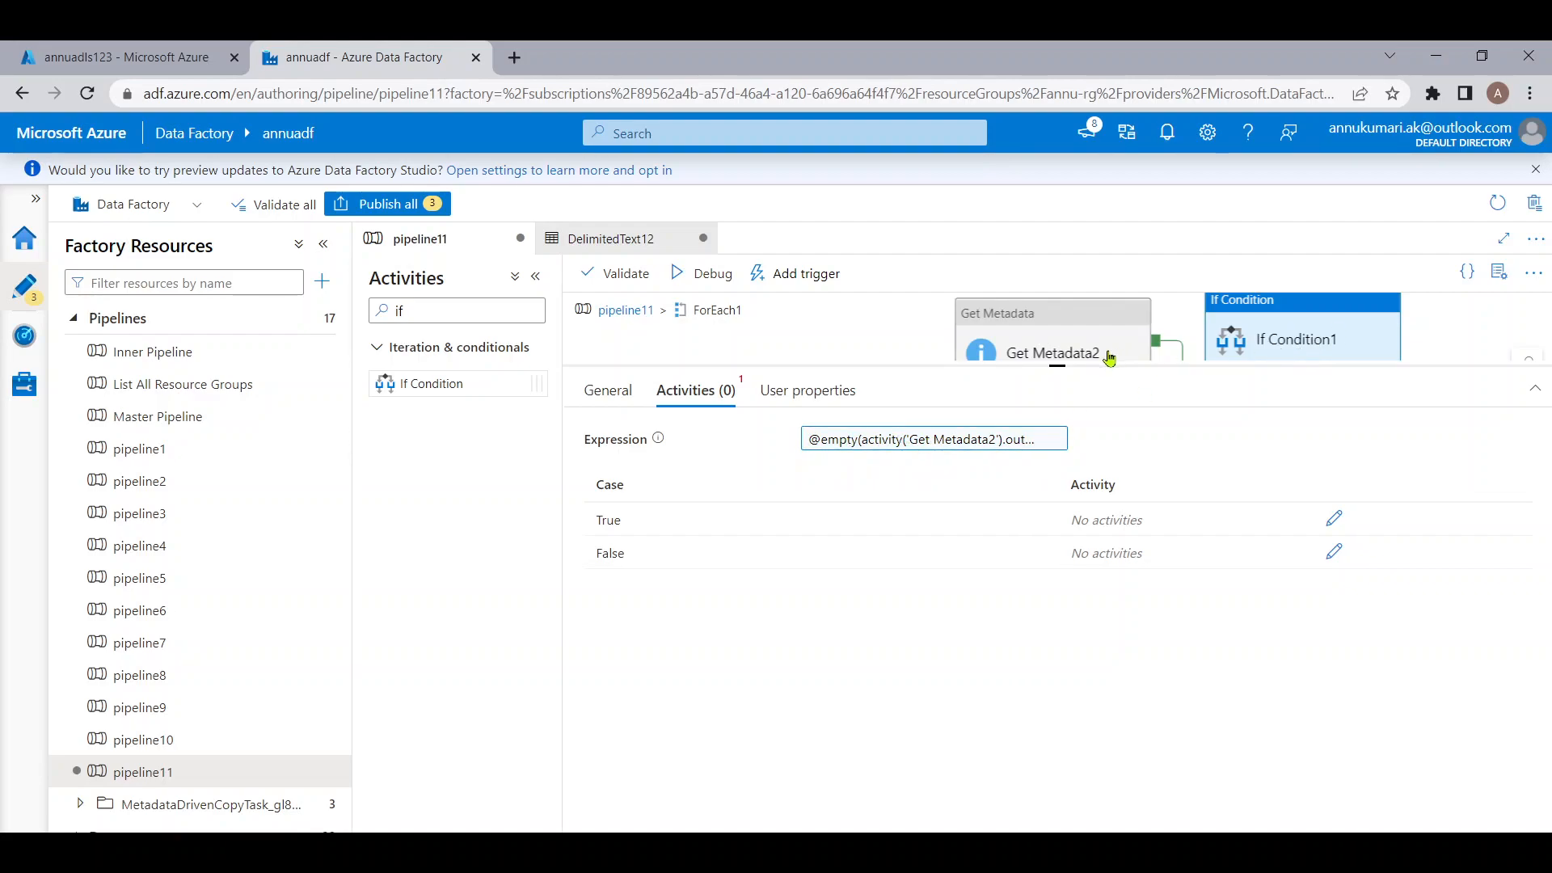
Add an Append variable activity to the True case of the If Condition
left_click_drag(1059, 363, 1059, 459)
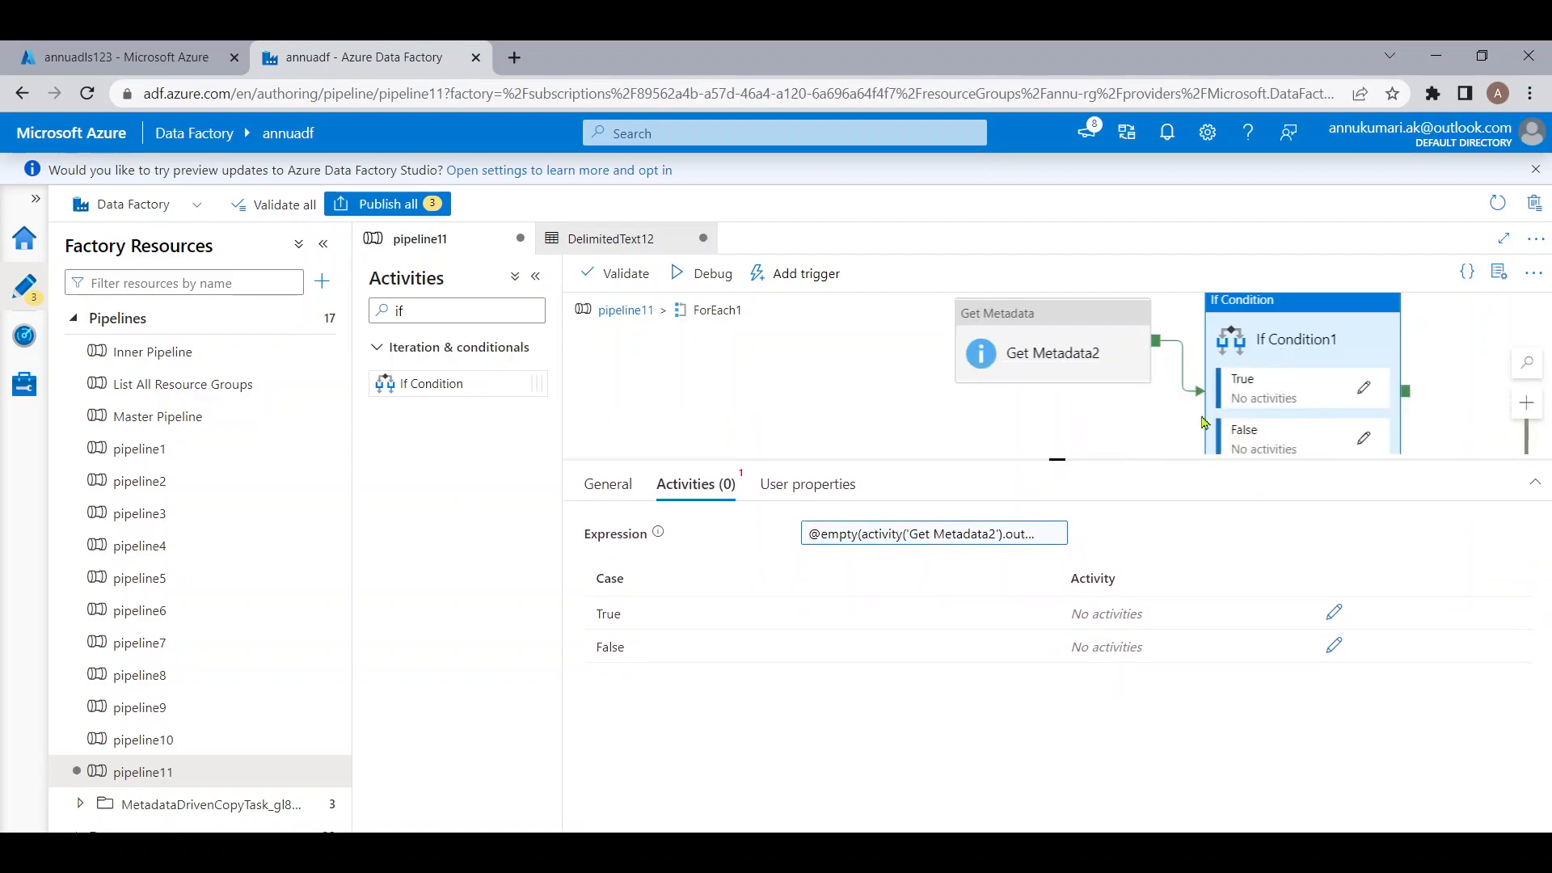
left_click(1360, 392)
left_click(454, 302)
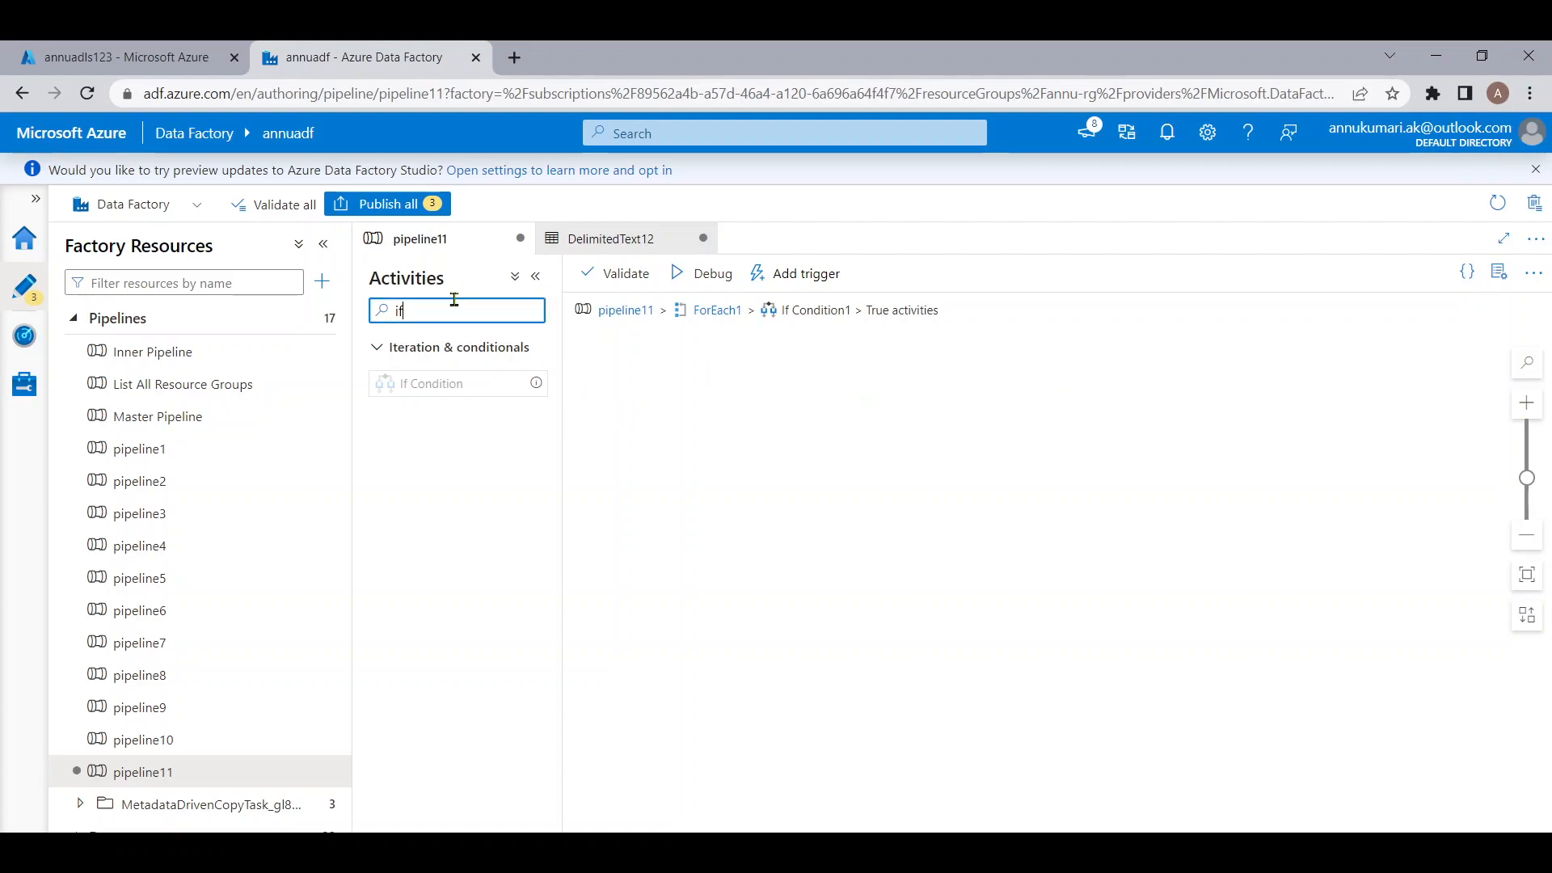
type("app")
left_click_drag(467, 379, 886, 455)
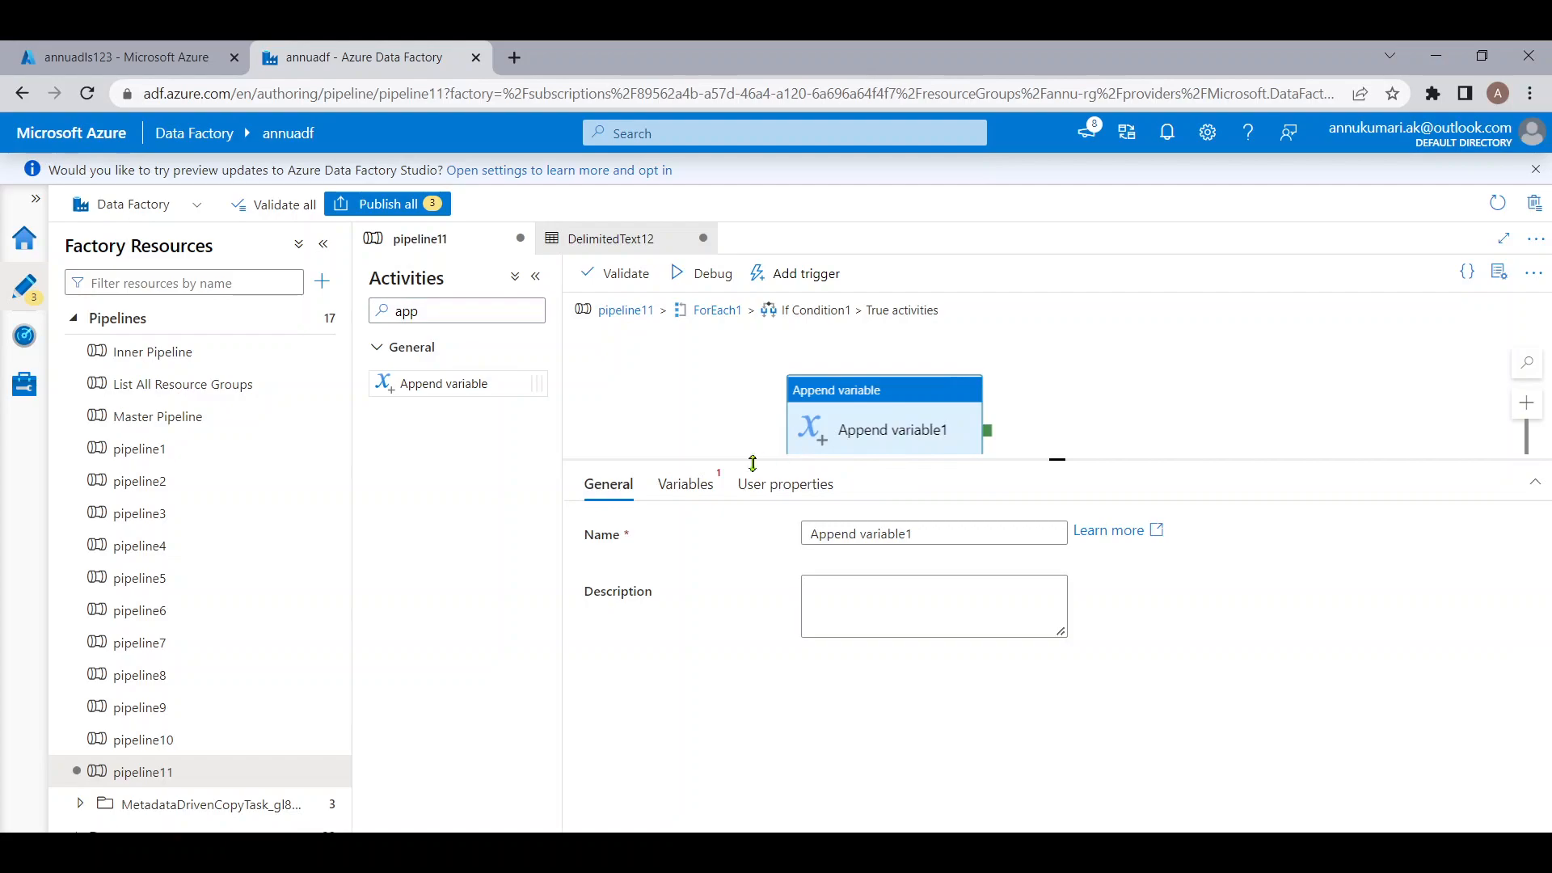
Choose EmptyFolder as the array variable for the Append variable activity in the True case
left_click(689, 486)
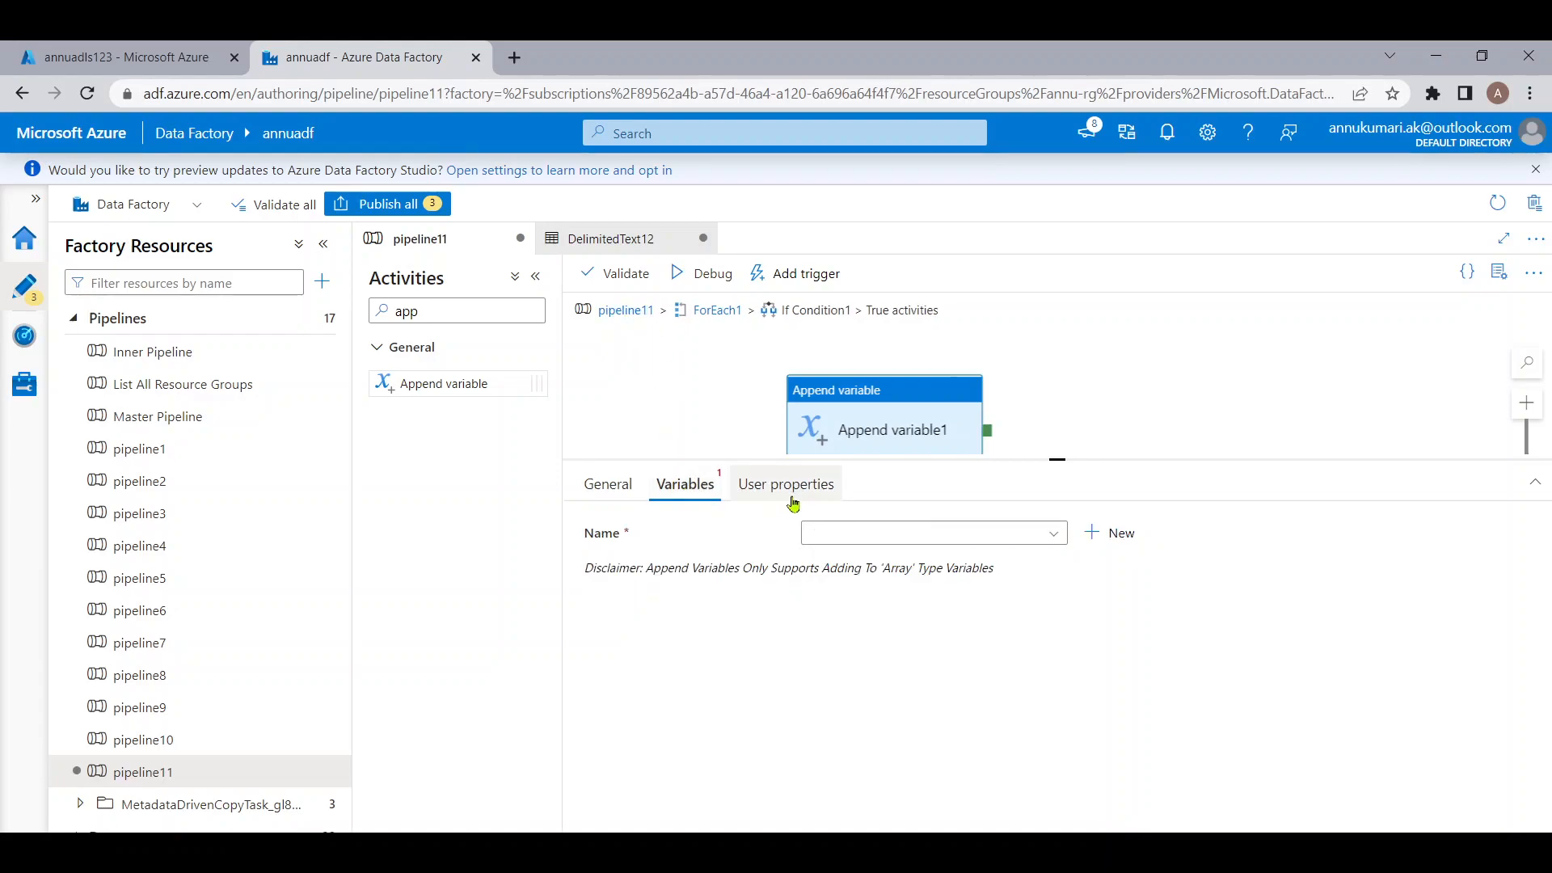
left_click(879, 539)
left_click(870, 567)
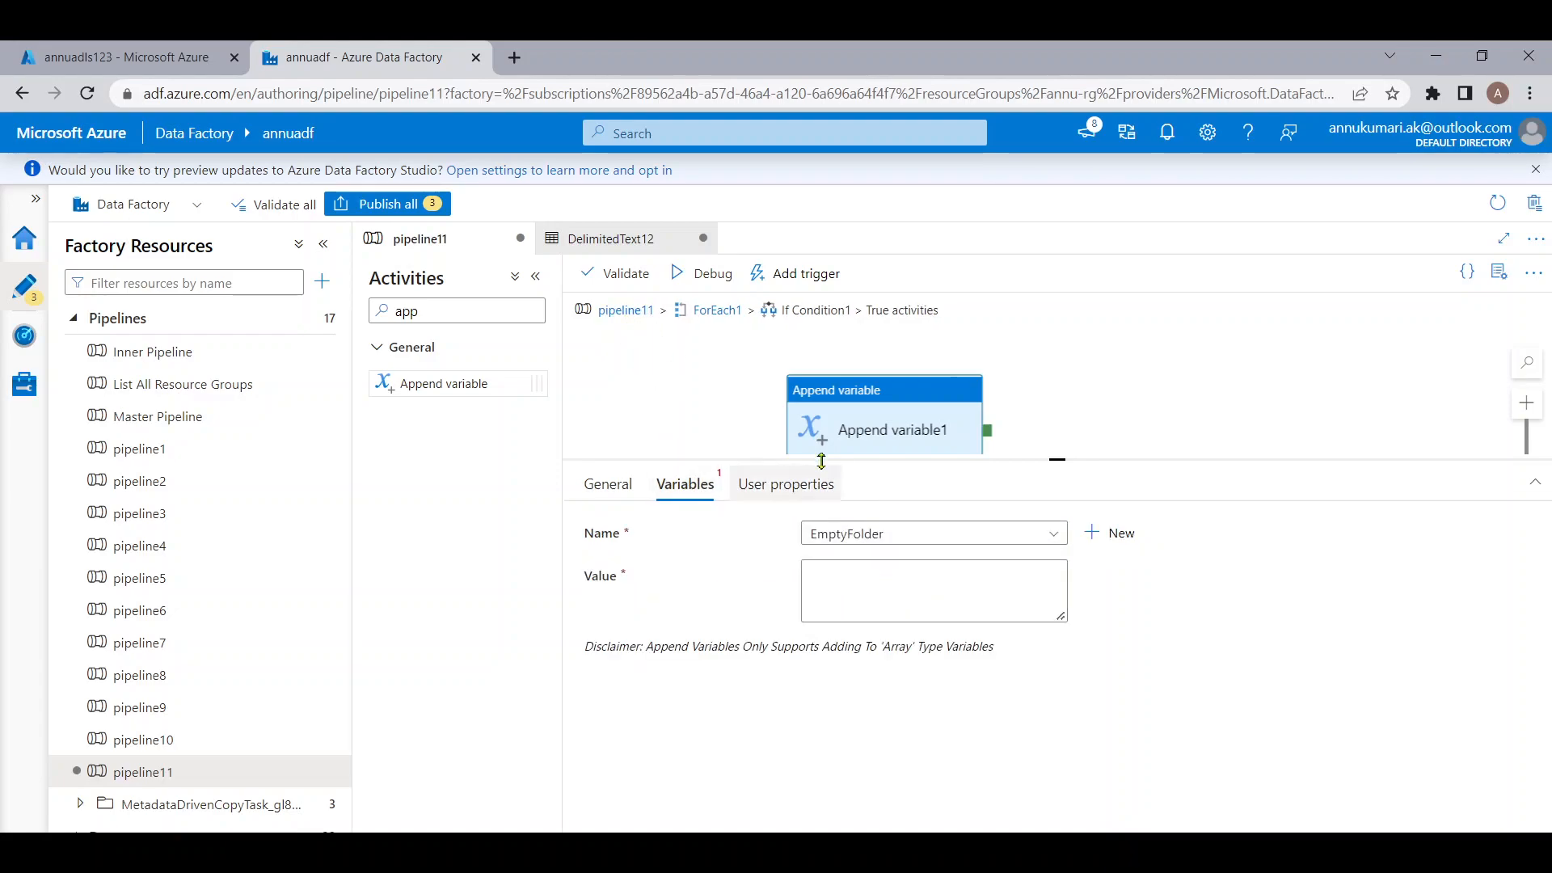
triple_click(893, 311)
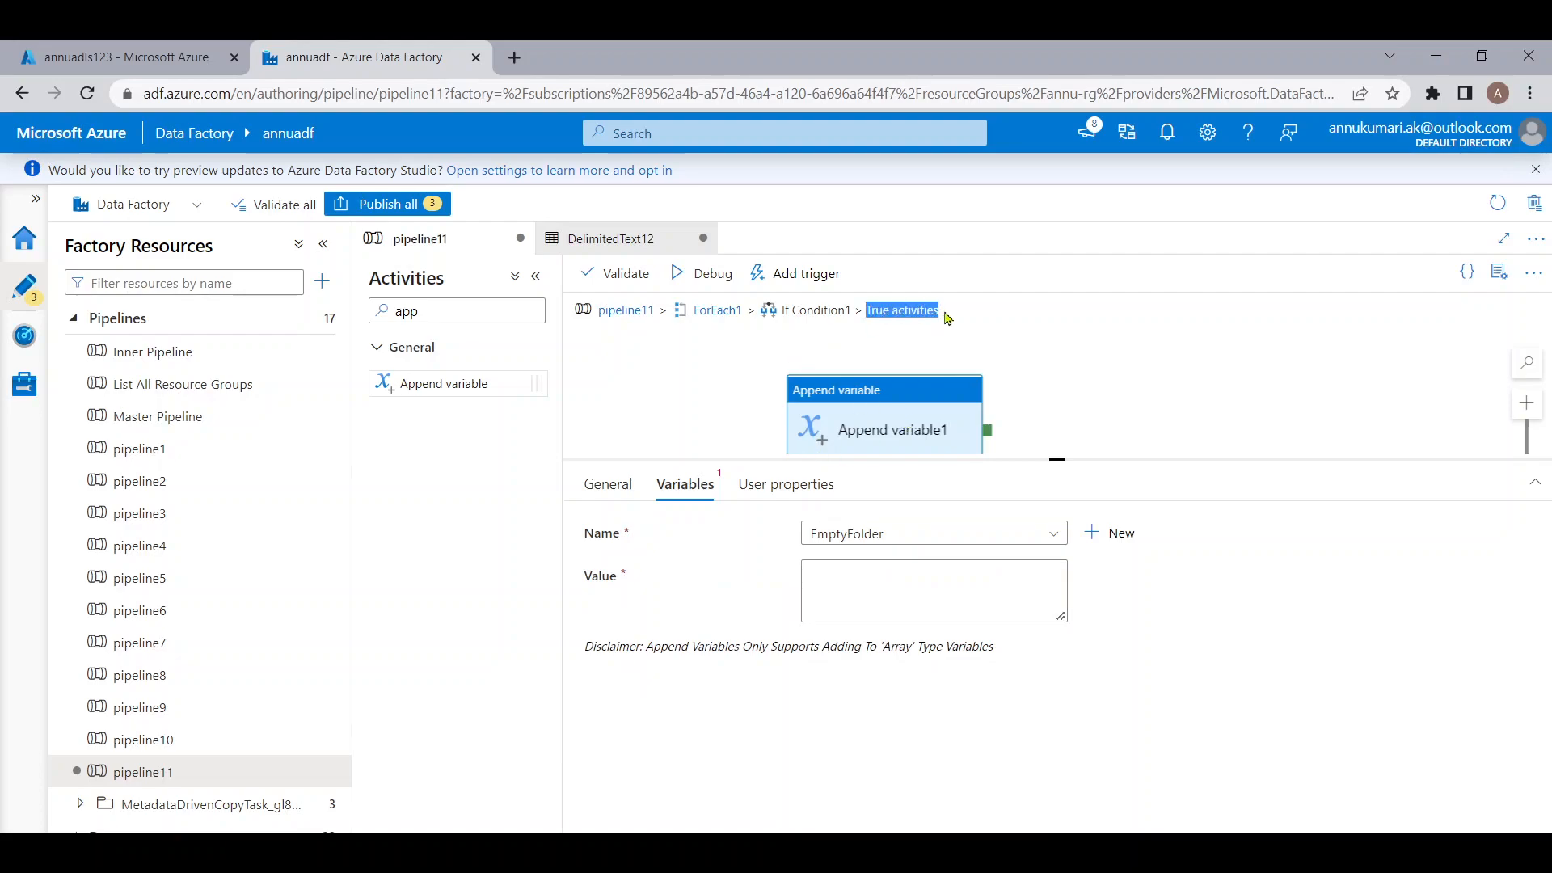
left_click(983, 326)
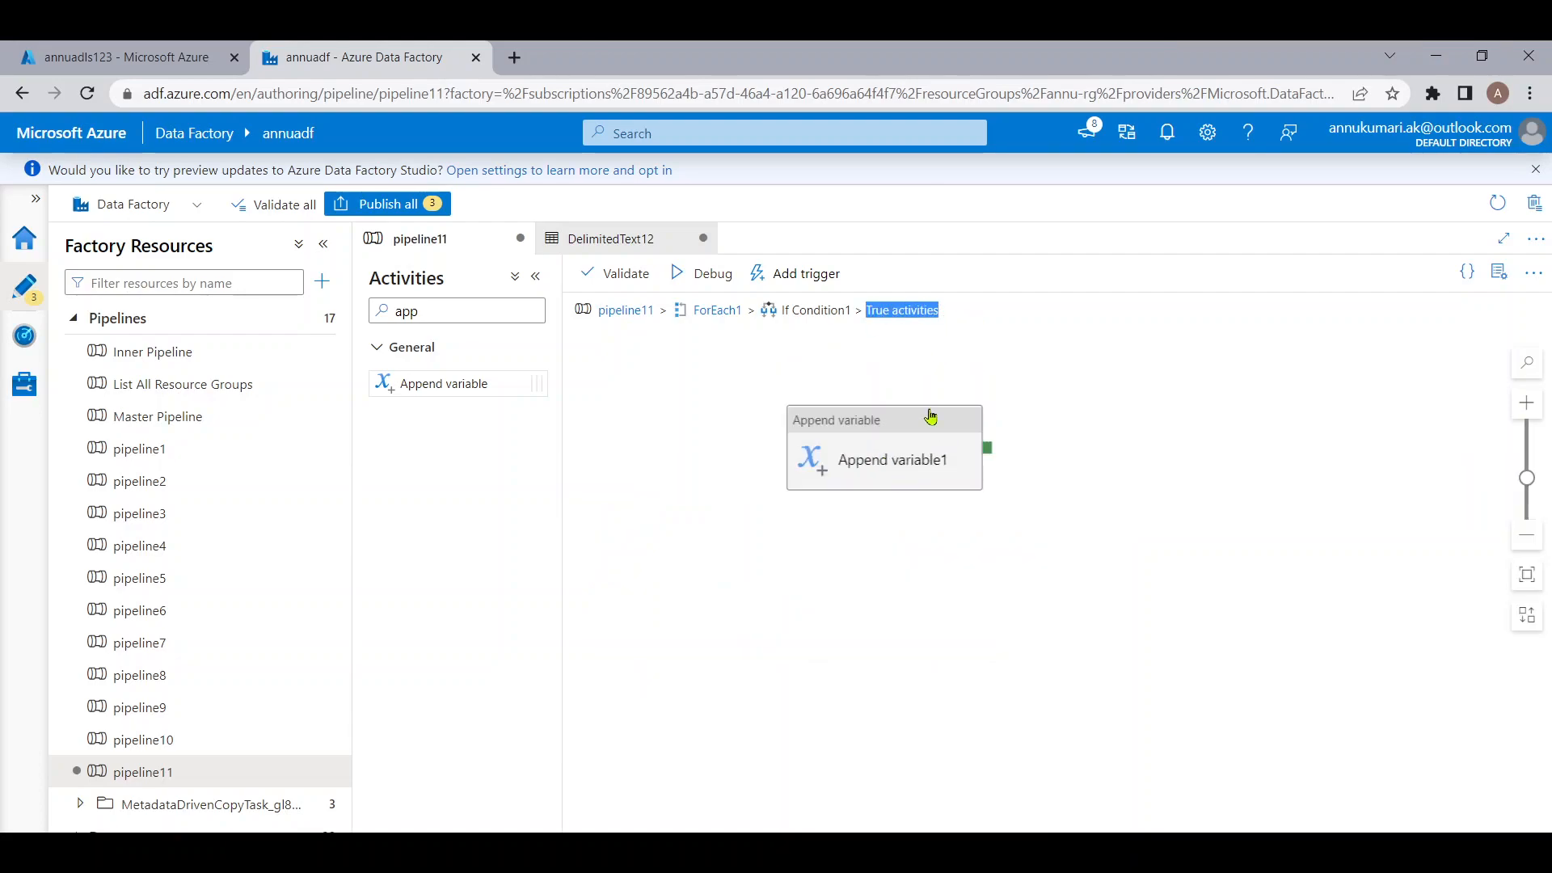
left_click(859, 464)
left_click(866, 594)
left_click(861, 637)
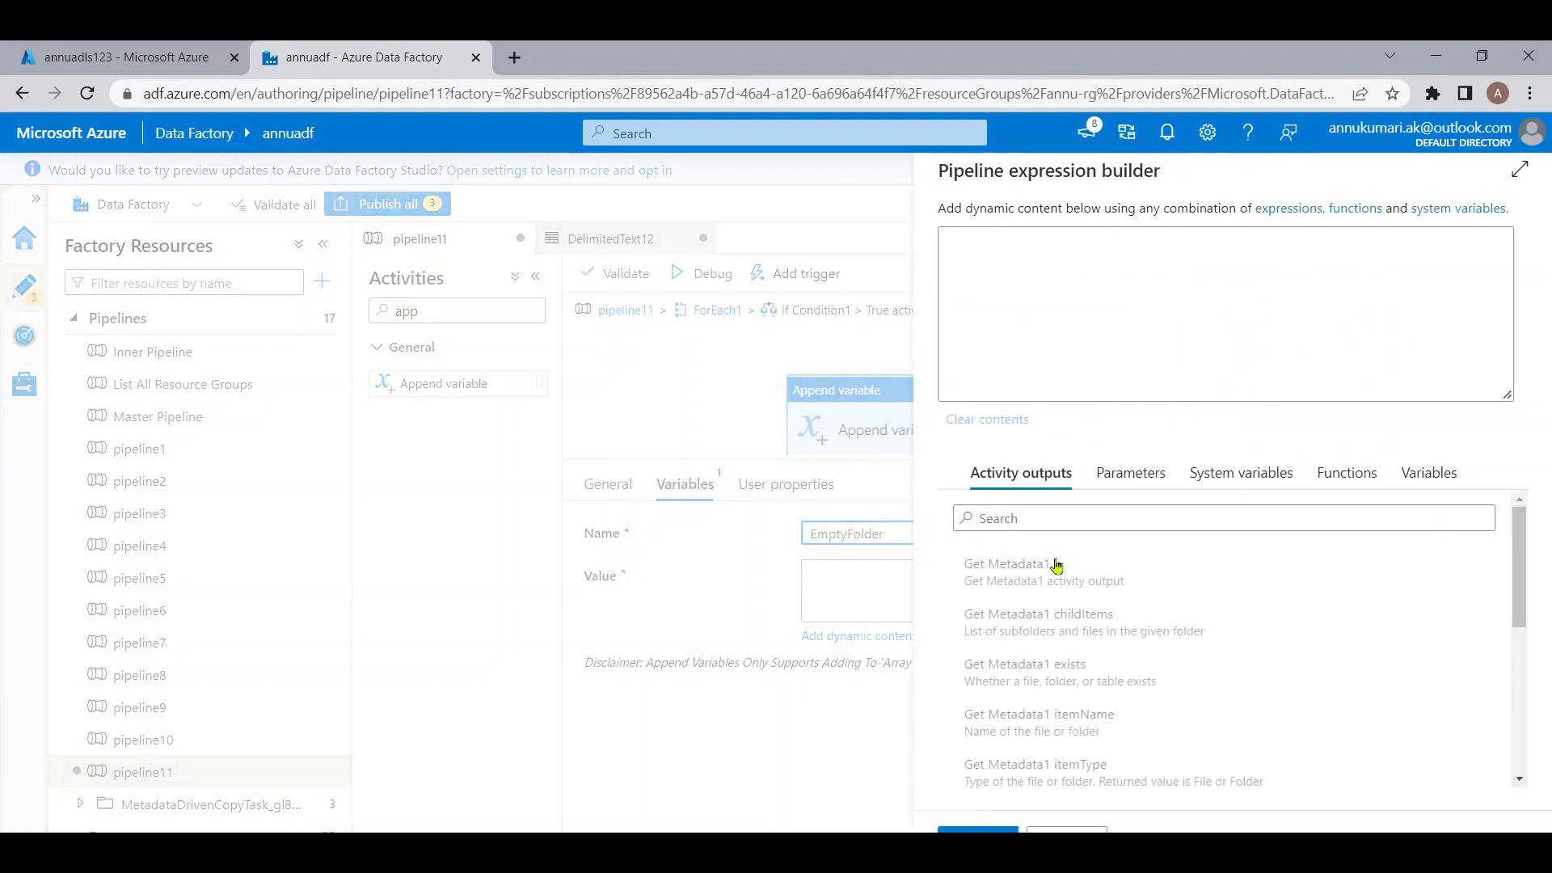
left_click(1013, 378)
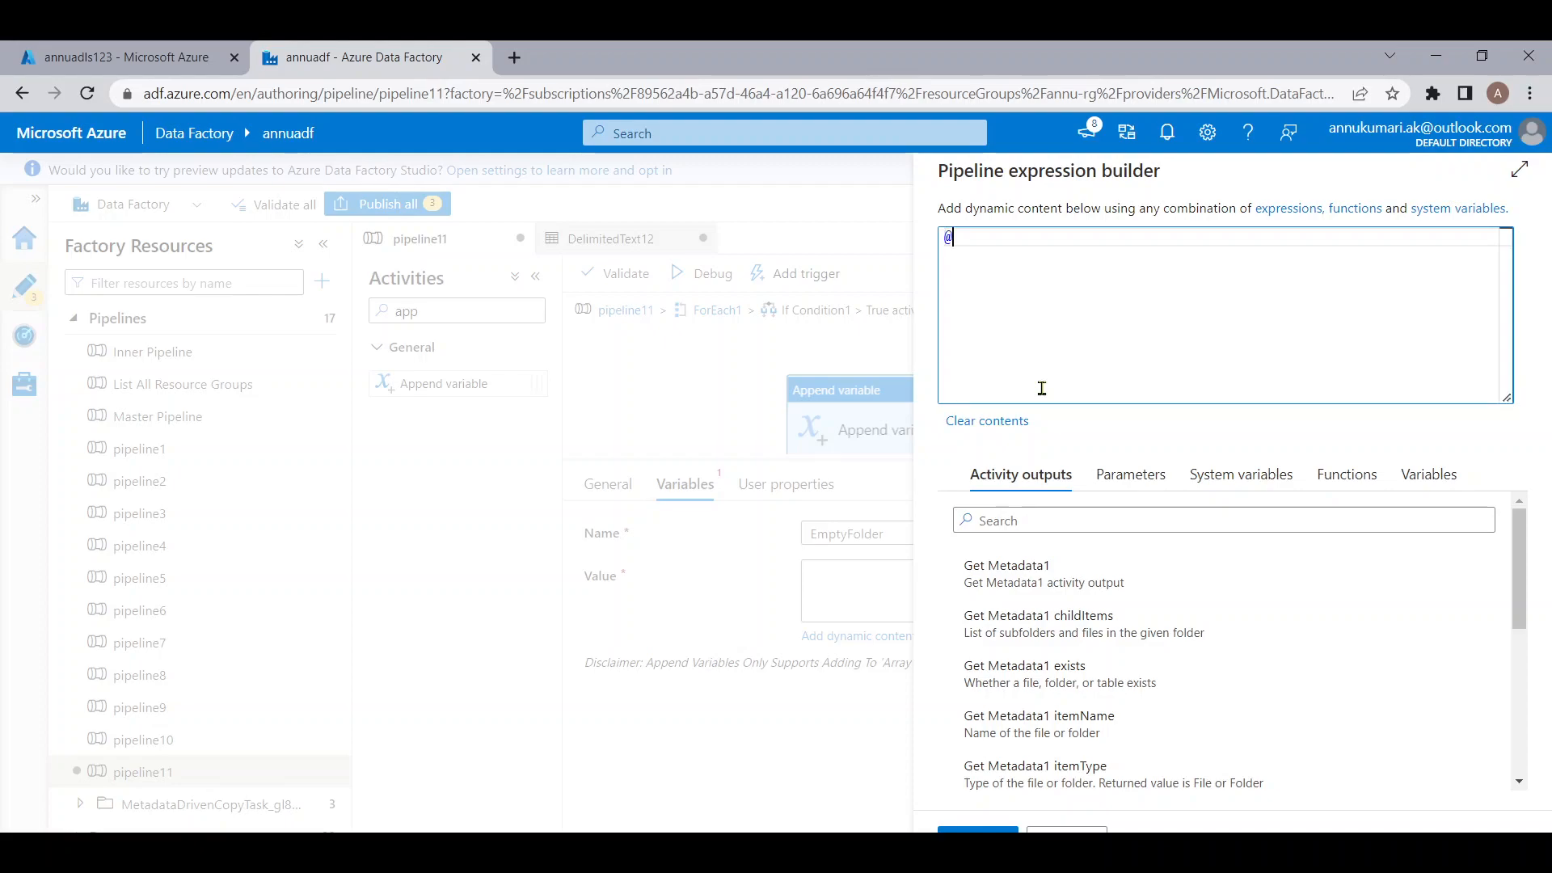
type("em().name")
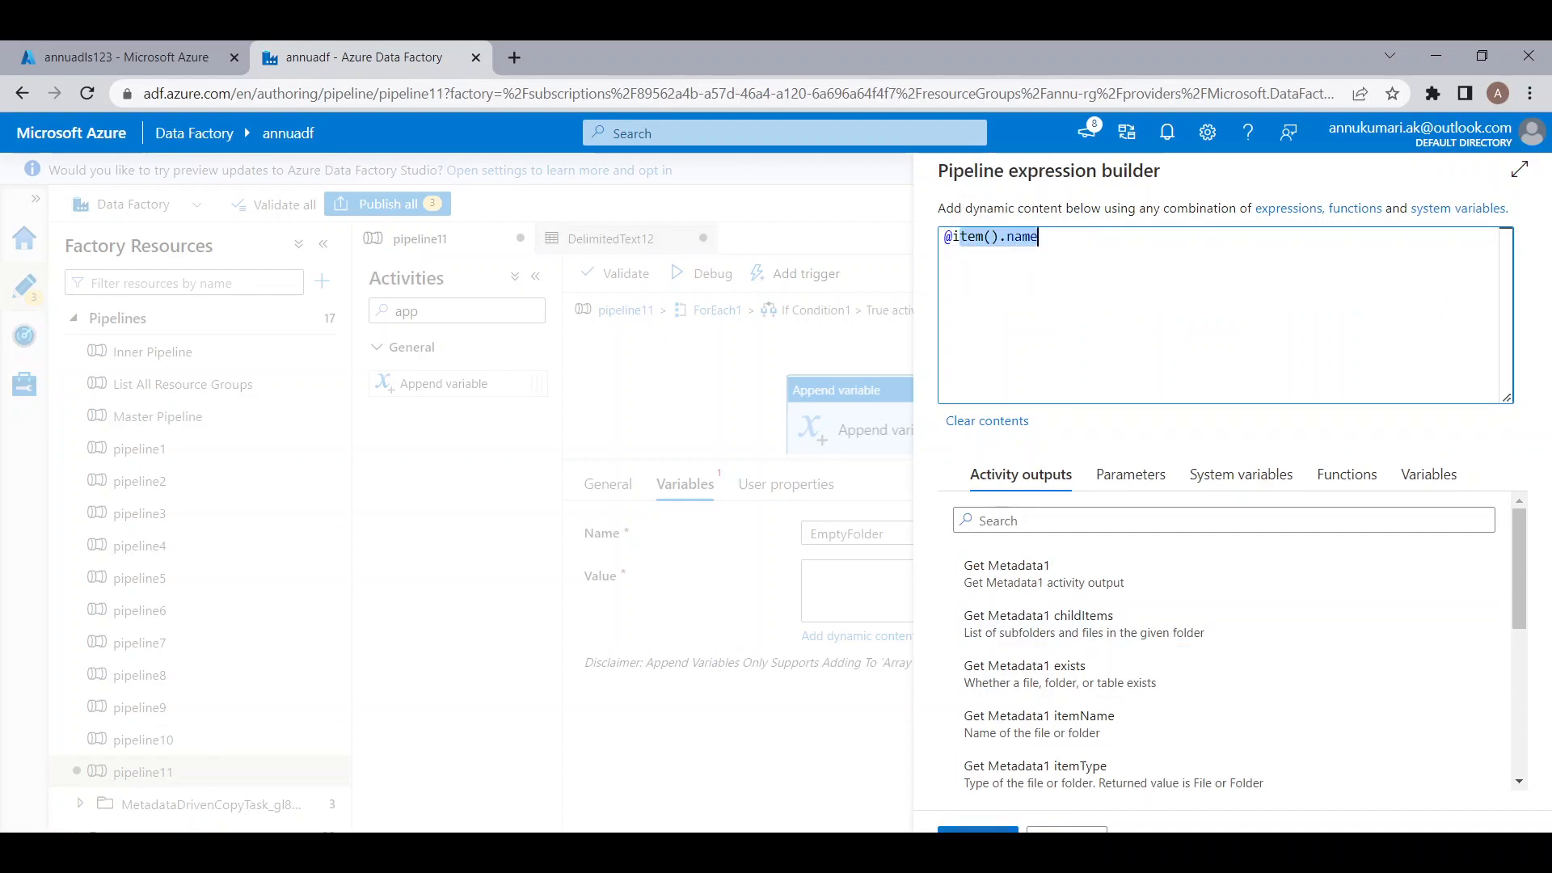
left_click(1009, 826)
Add an Append variable activity to the If Condition's False case and choose NonEmptyFolder as its variable
left_click(717, 310)
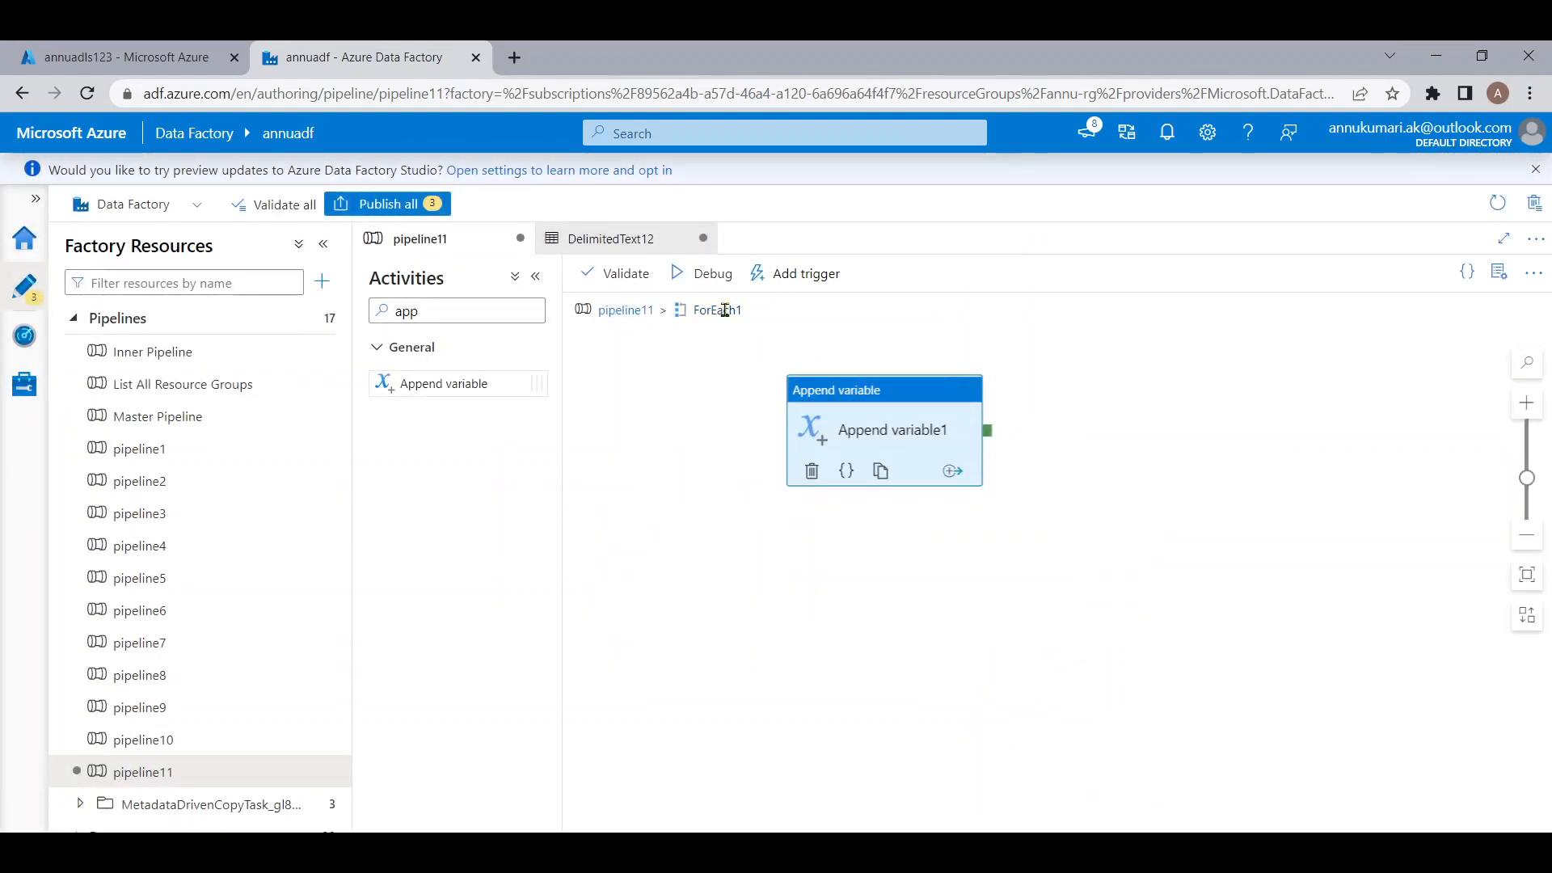
left_click(1242, 449)
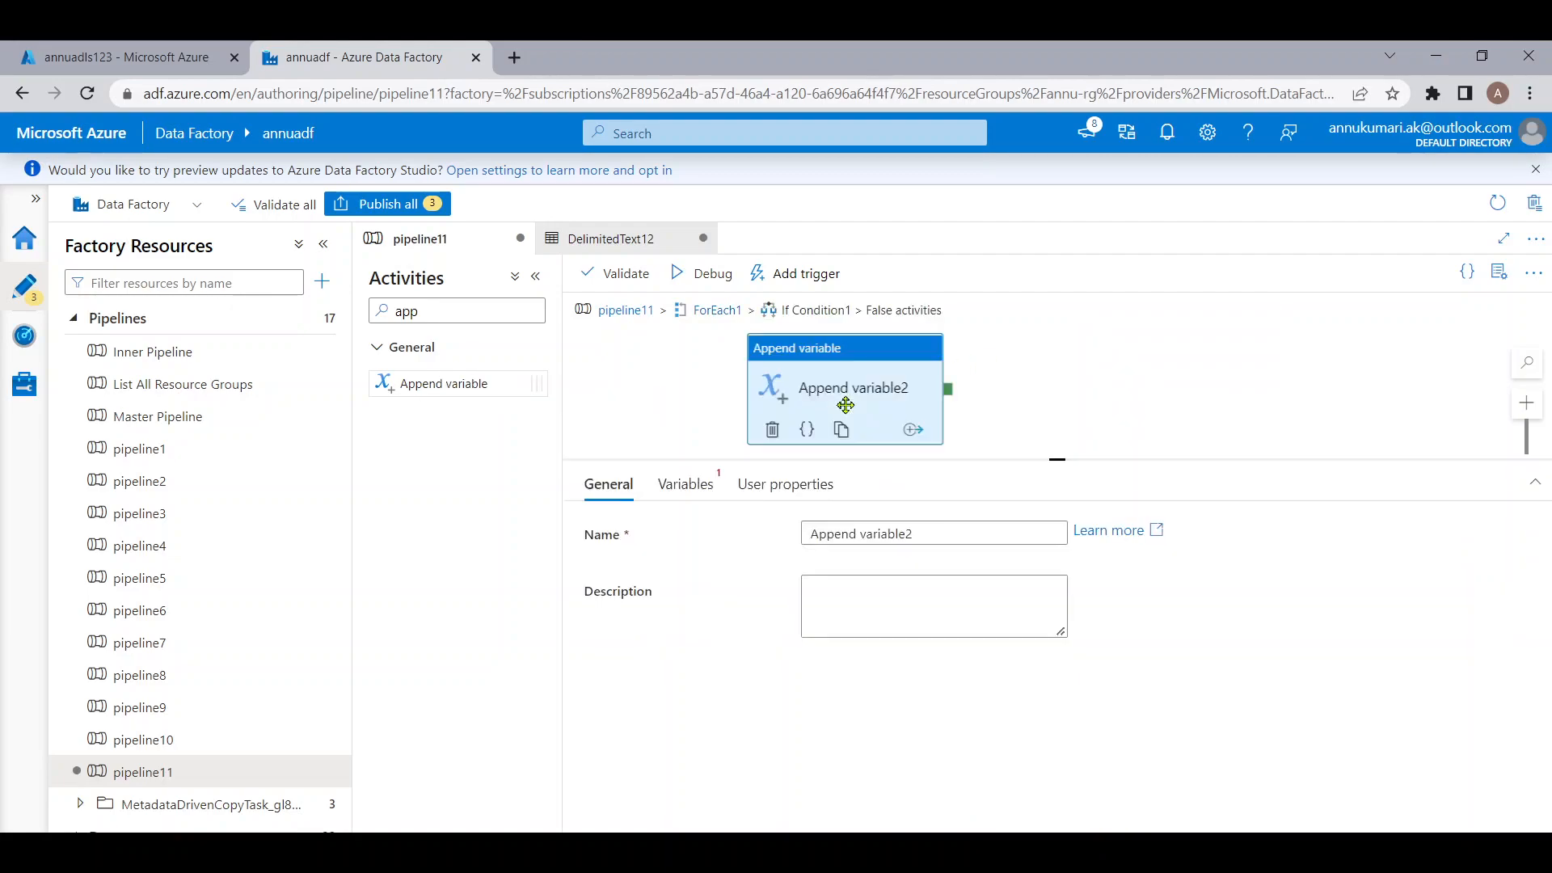
left_click(685, 483)
left_click(909, 535)
left_click(882, 593)
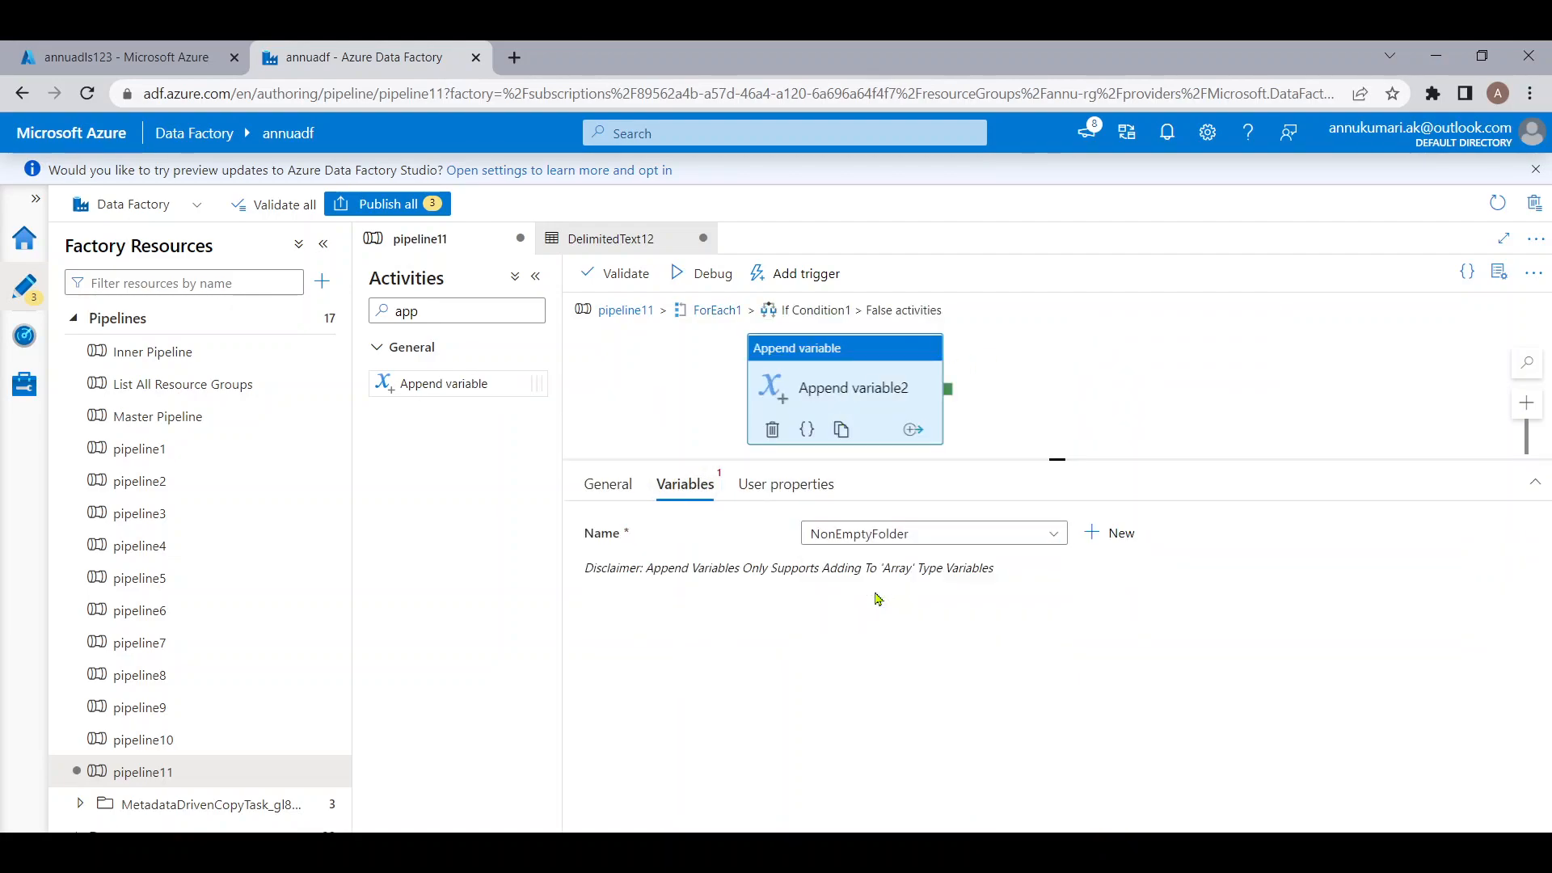
left_click(873, 581)
left_click(847, 637)
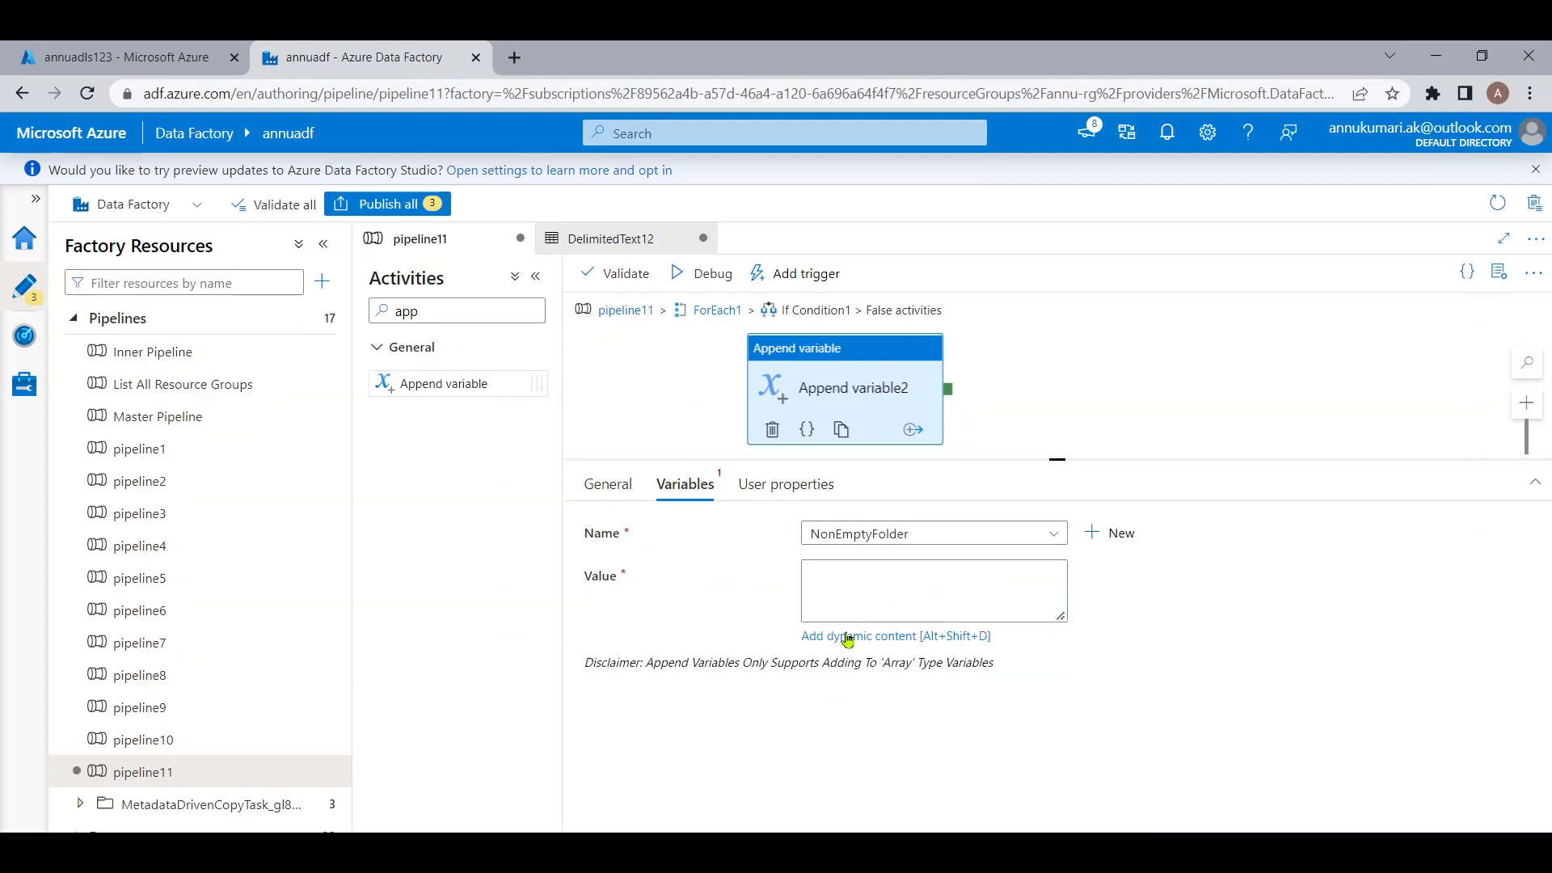
type("@item")
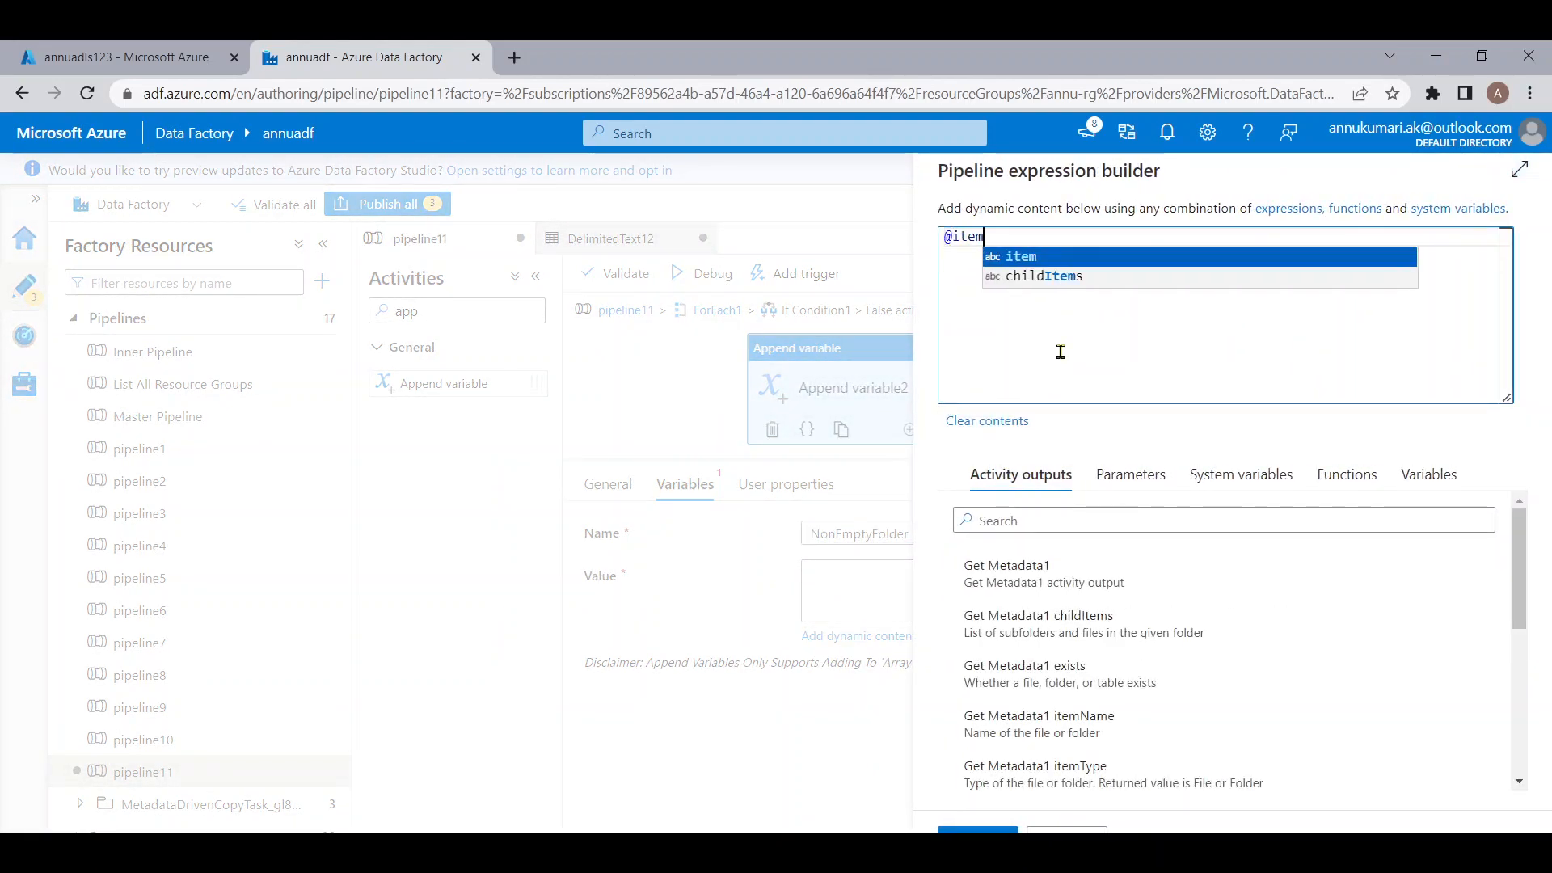
type("().name")
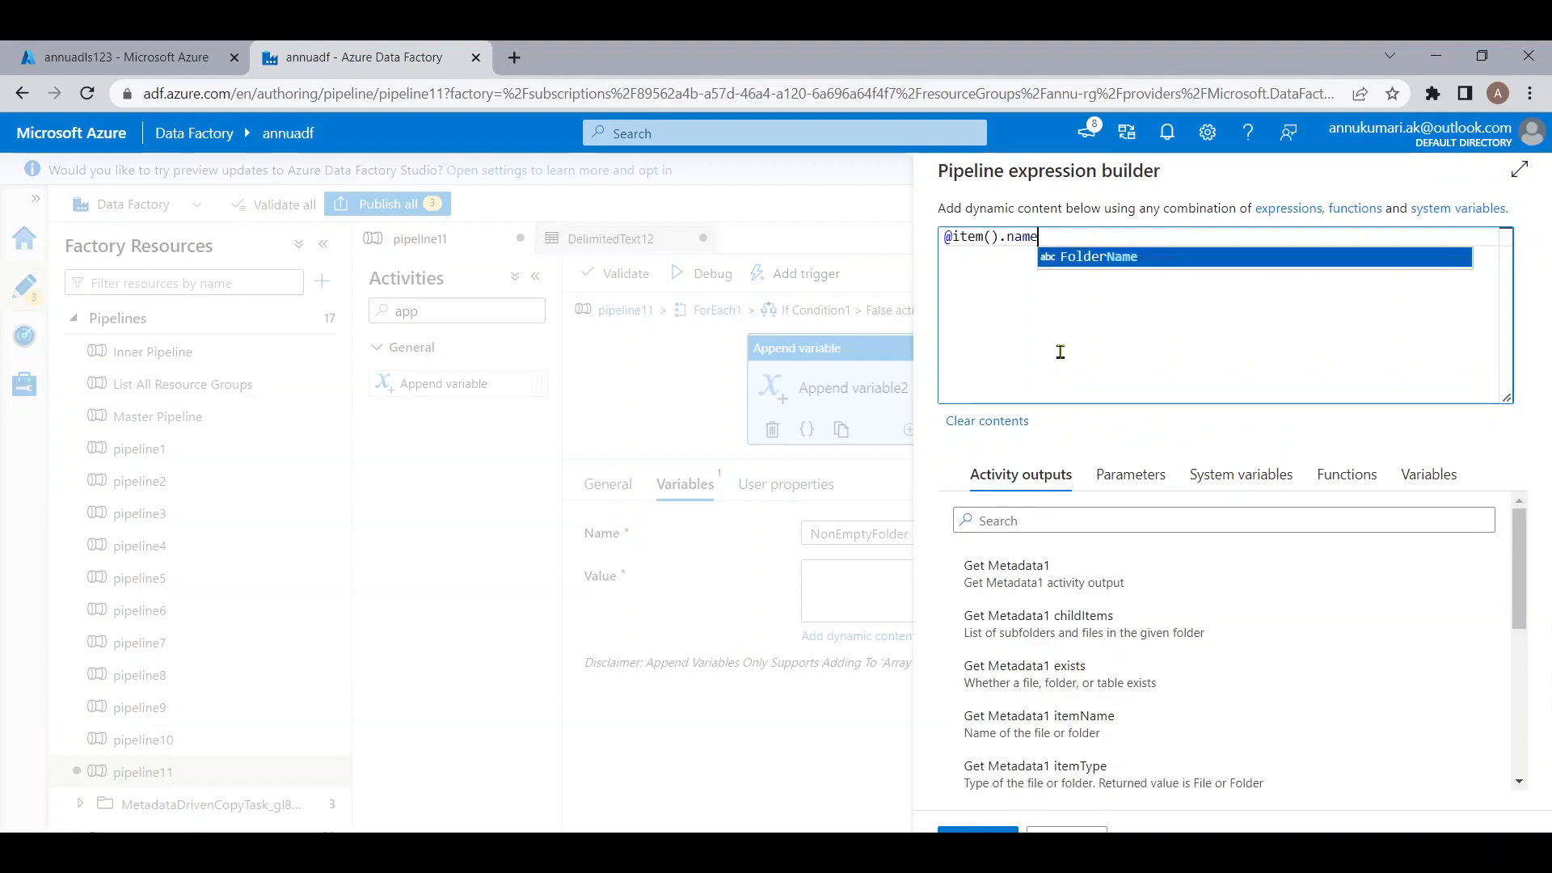
left_click(1007, 829)
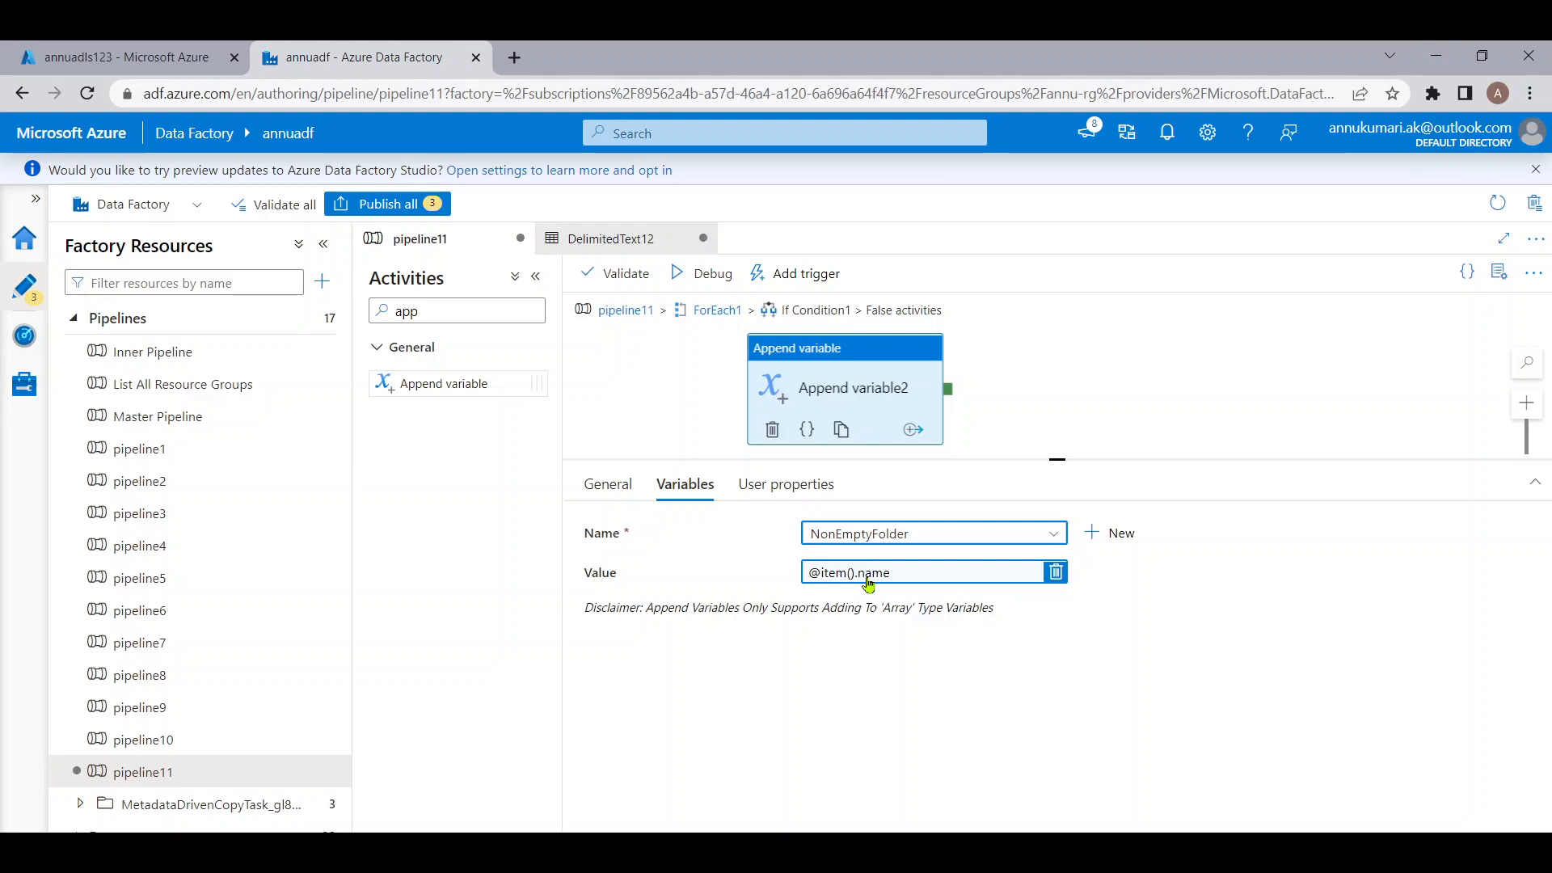
Return to the top level of pipeline11, debug it and enlarge the view of the run output
left_click(652, 312)
left_click(703, 273)
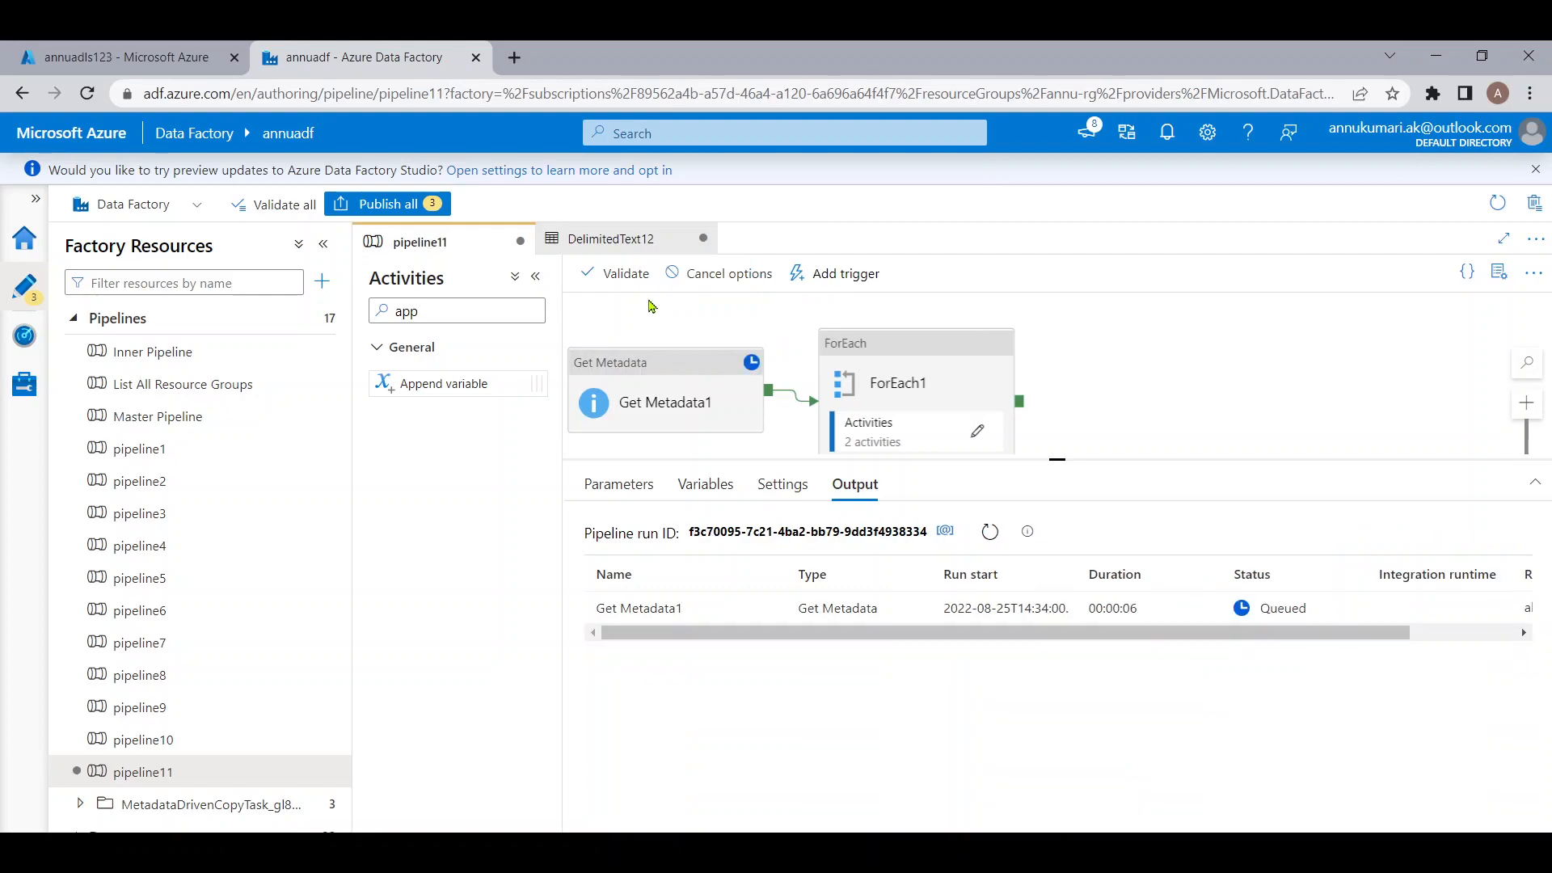
left_click(995, 534)
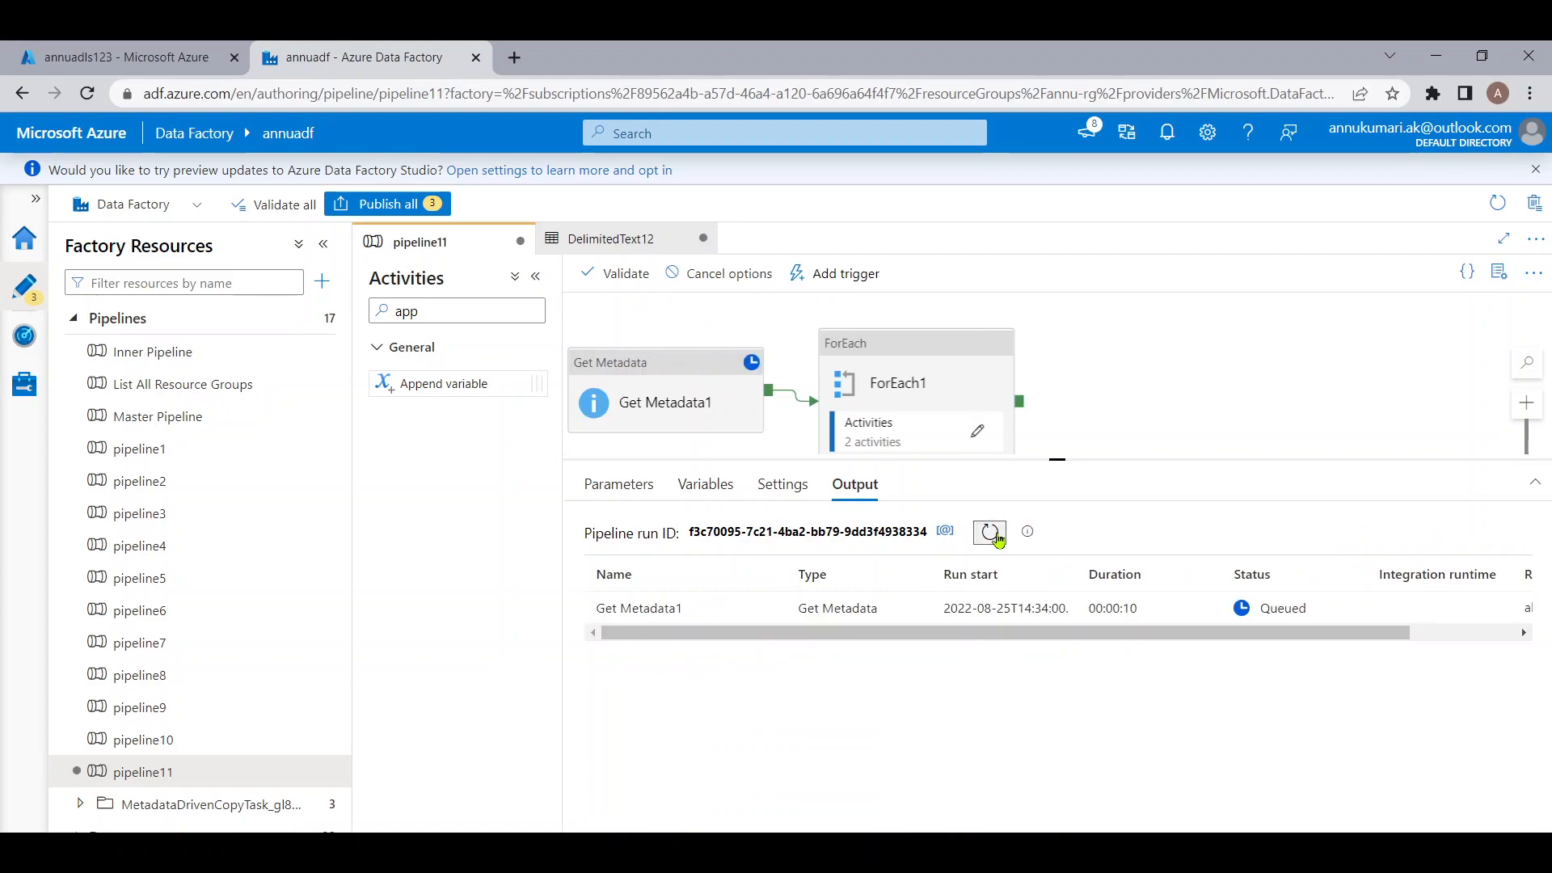
left_click_drag(1058, 459, 1057, 327)
left_click(533, 278)
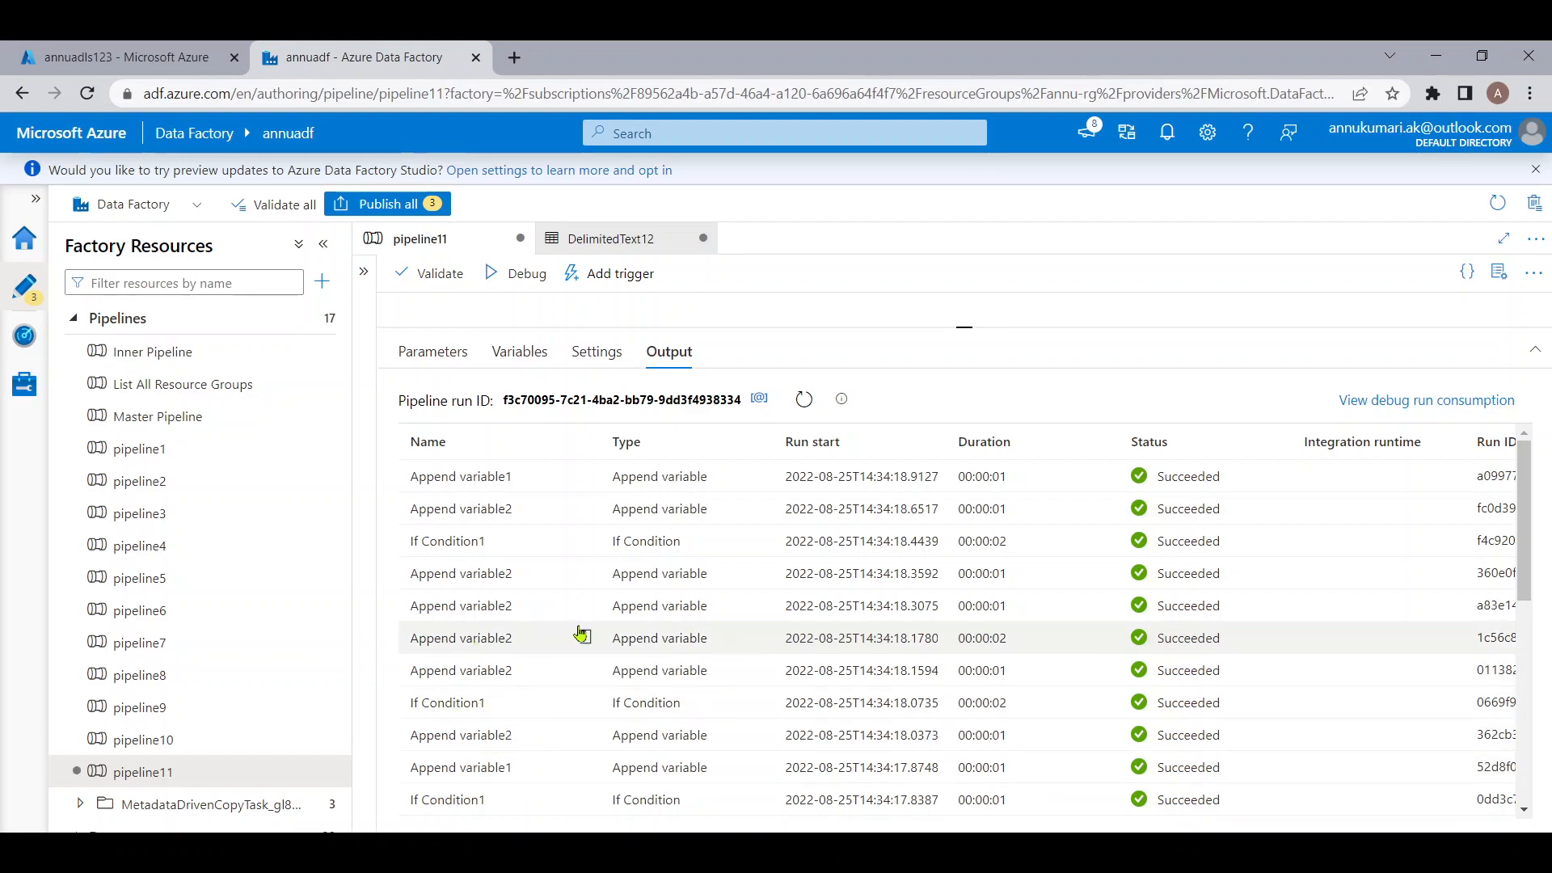
Examine the input of an Append variable1 run for its variable name and appended value, and close it
left_click(583, 766)
double_click(470, 550)
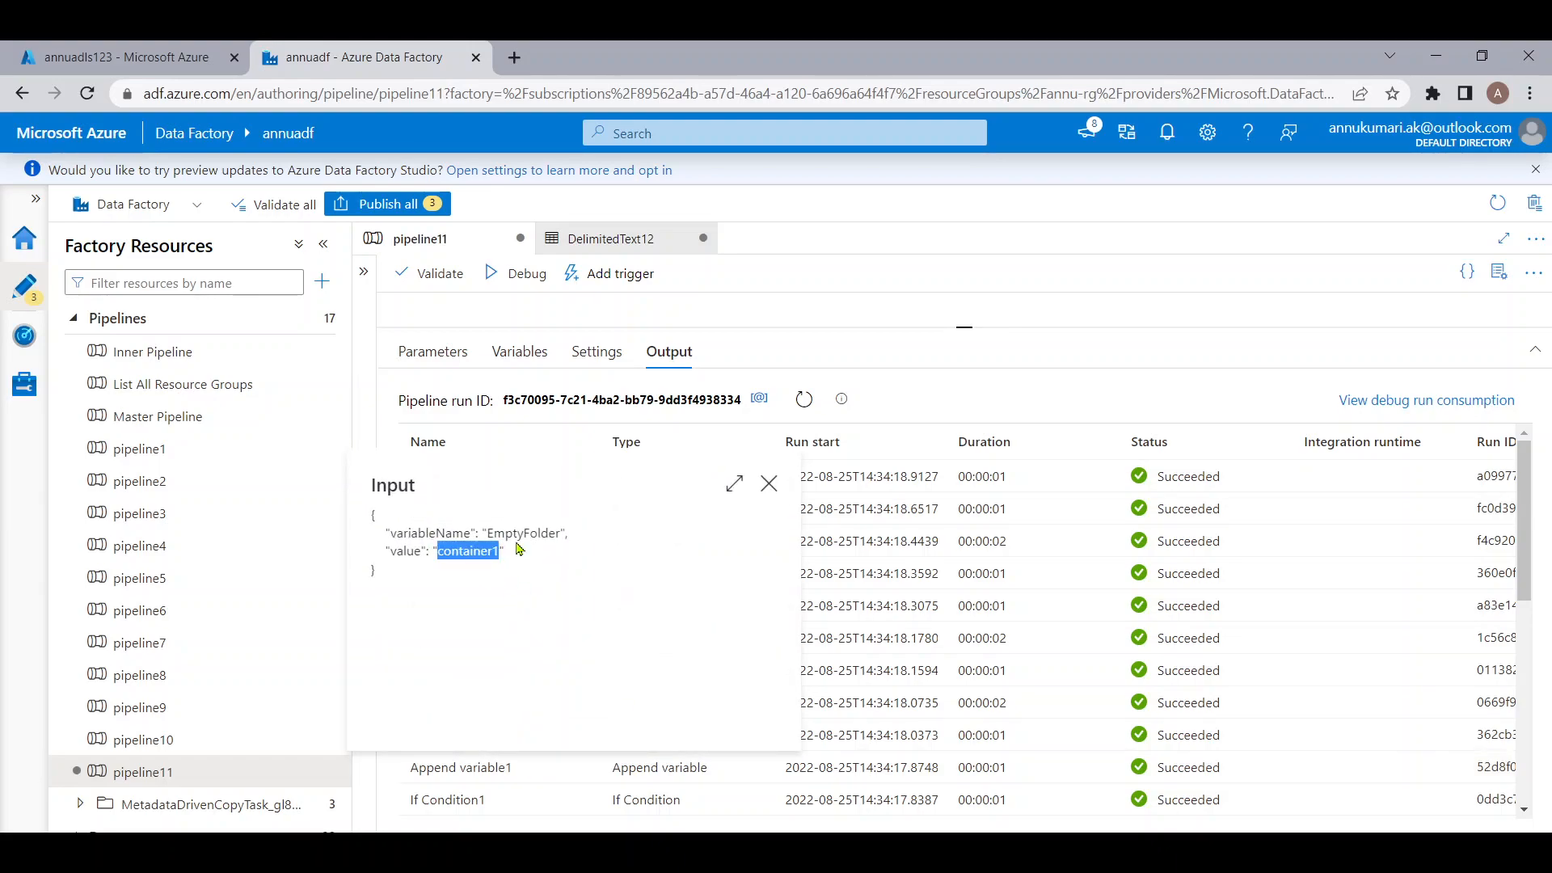
double_click(512, 532)
left_click(571, 540)
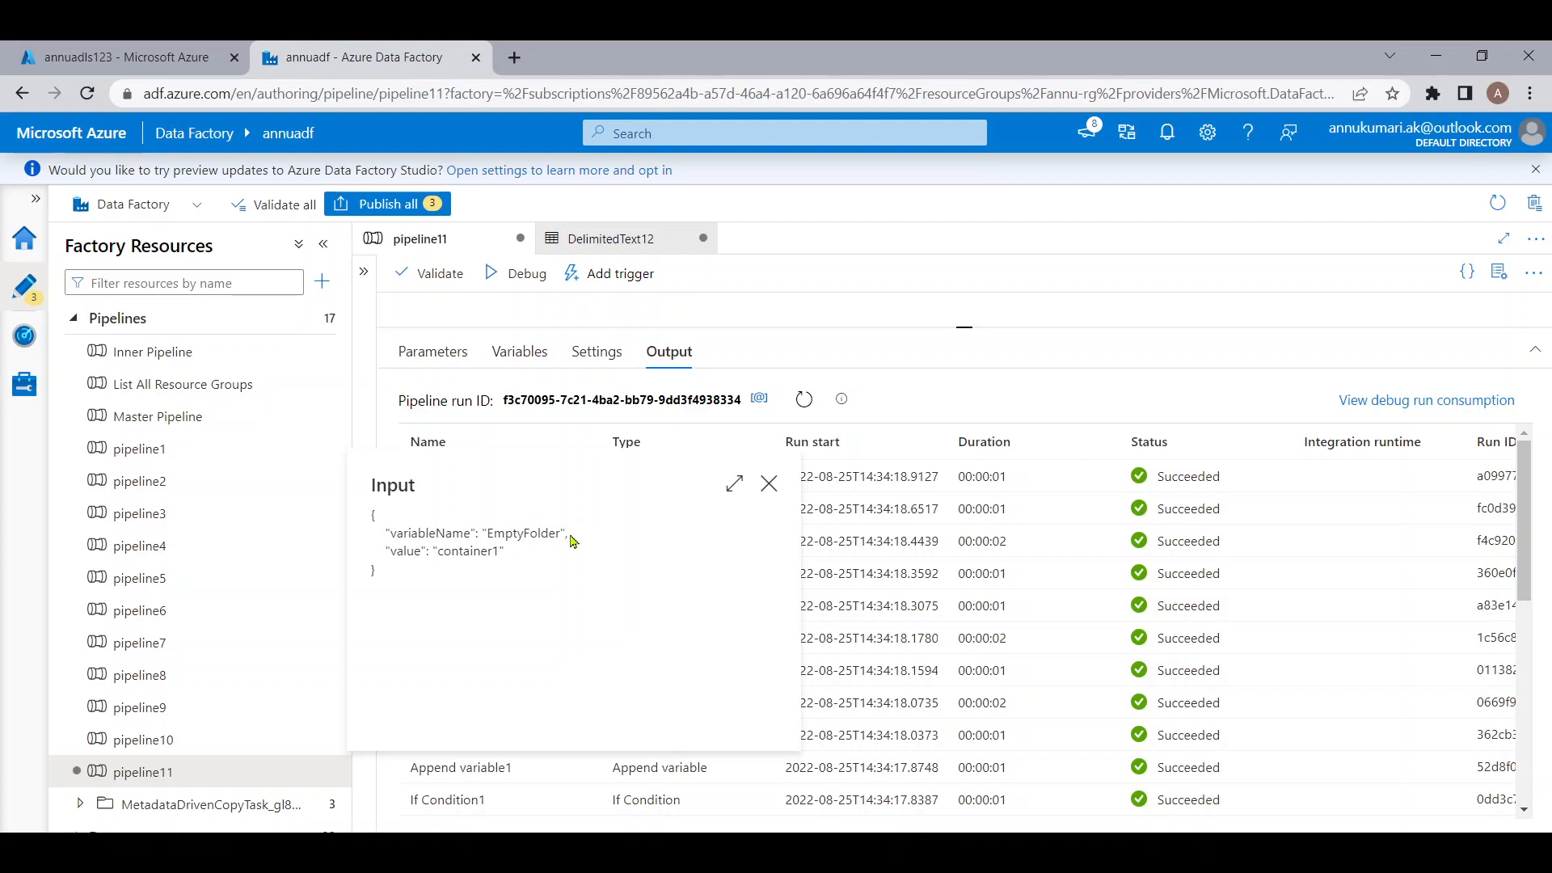
double_click(523, 532)
left_click(768, 483)
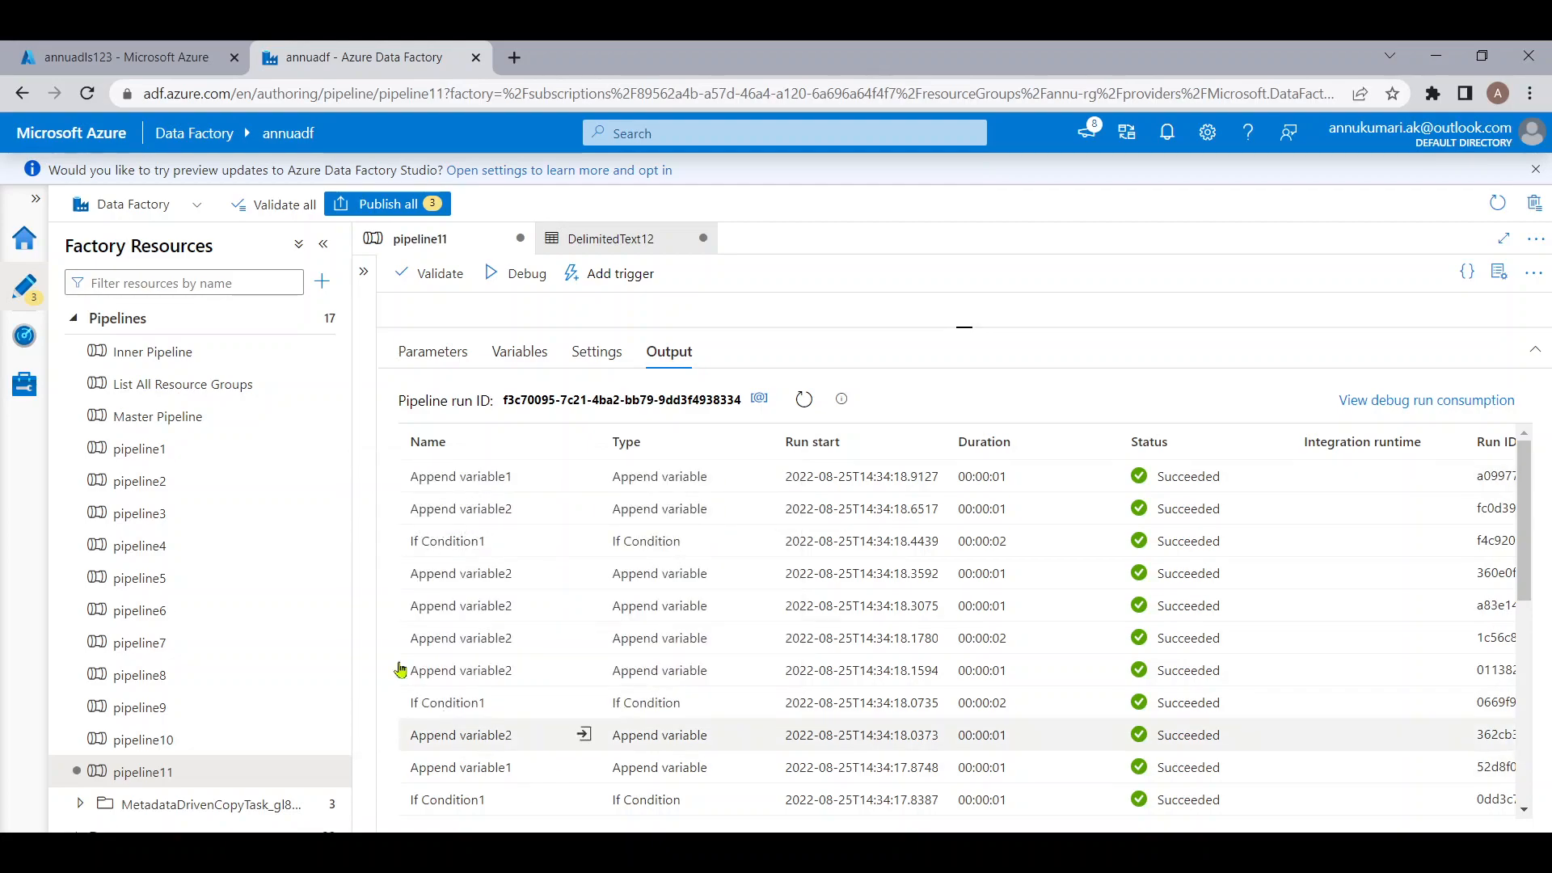
Switch to the annuadls123 storage account, check the contents of container1 and return to the container list
left_click(116, 50)
left_click(358, 468)
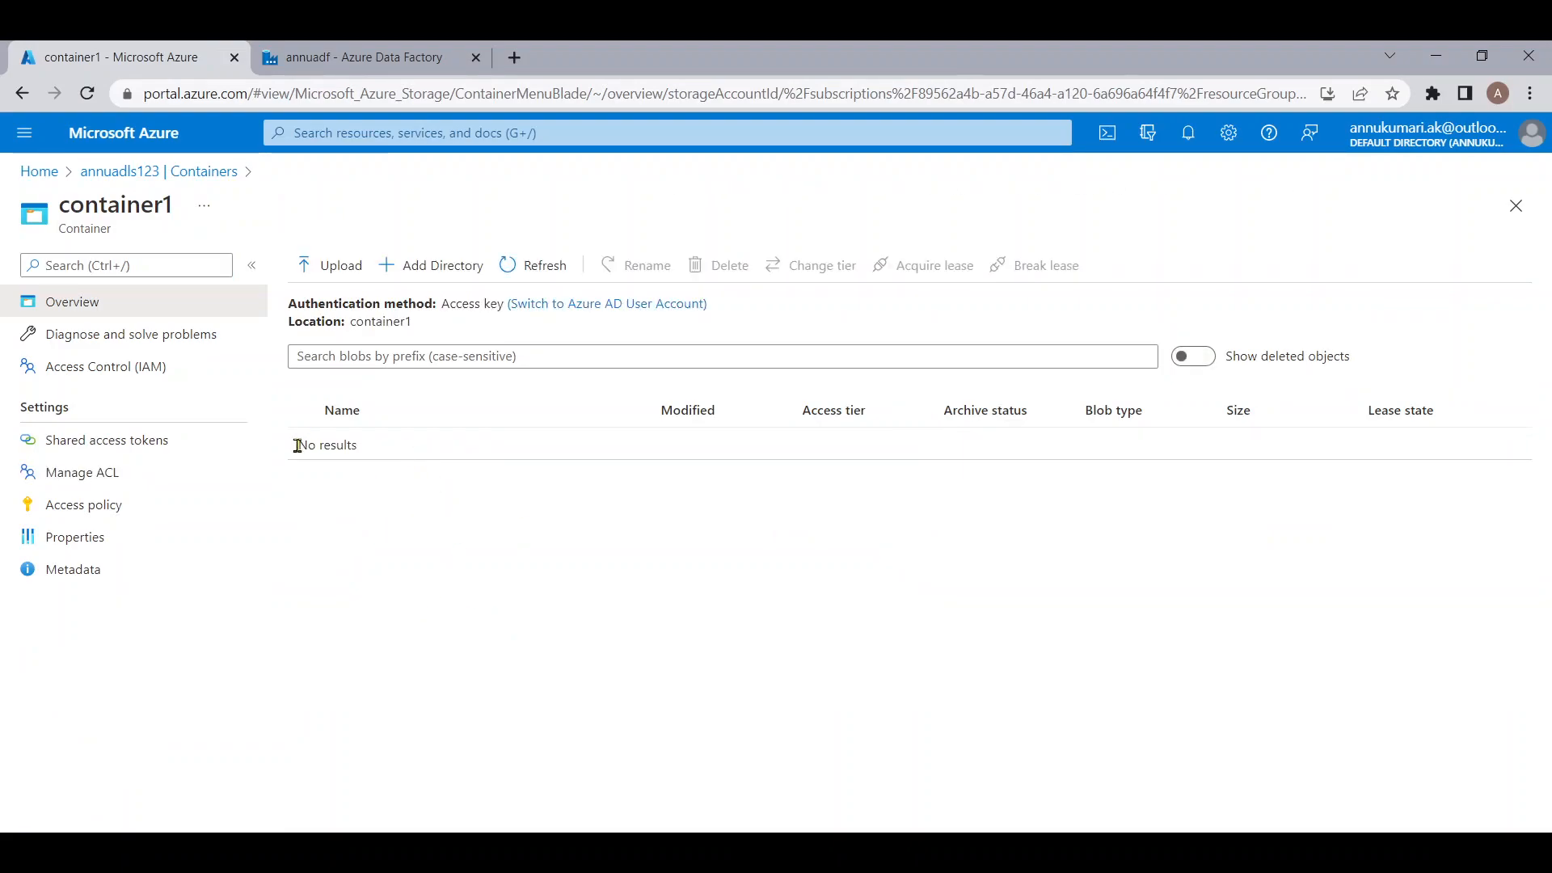
left_click(194, 171)
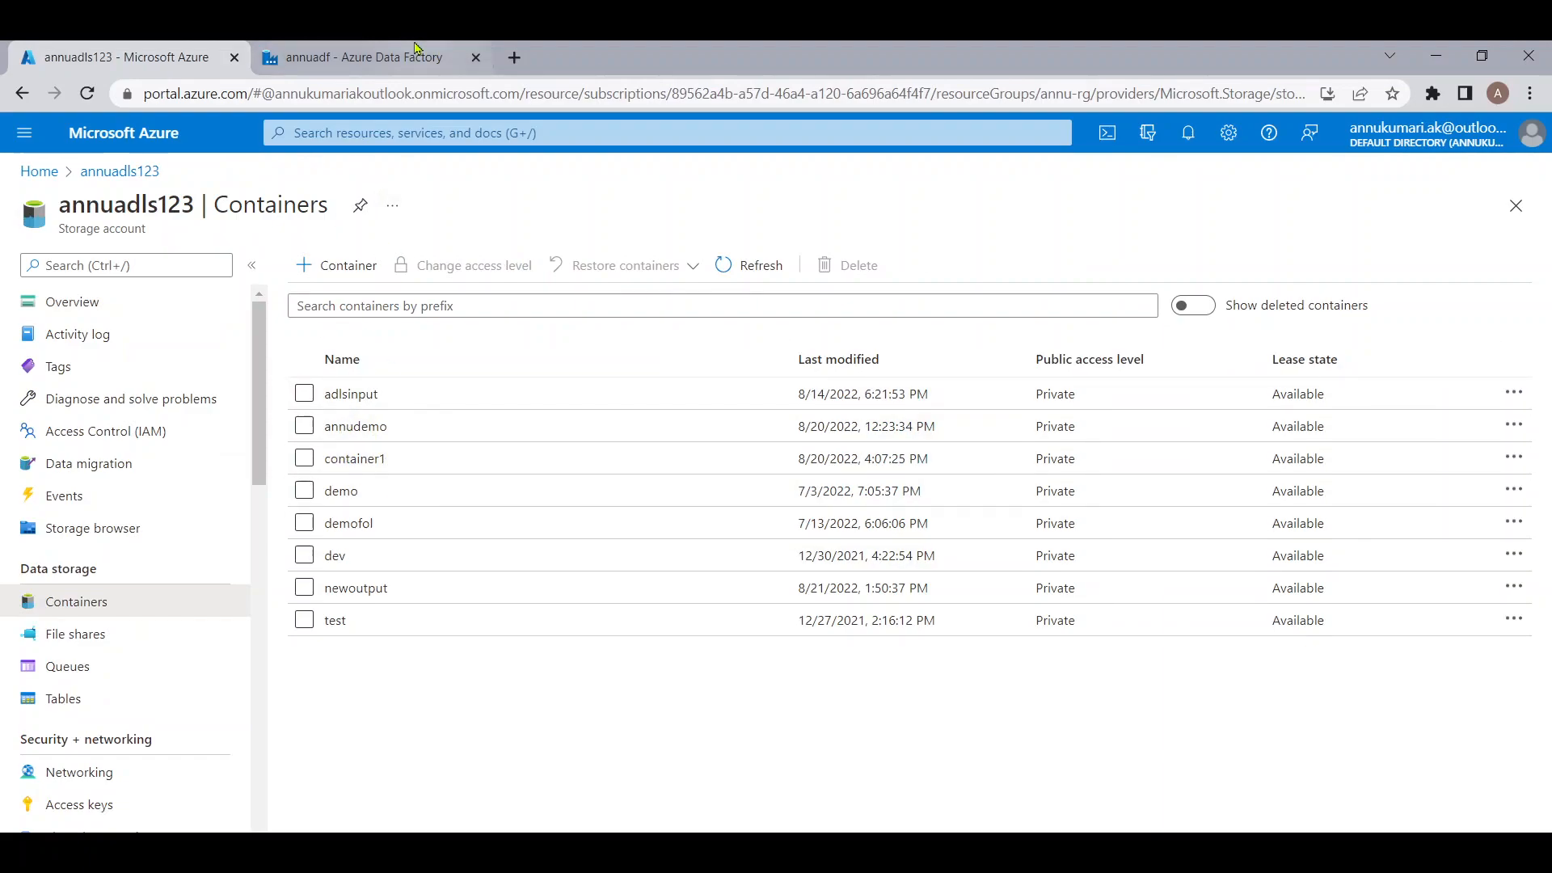
Switch back to Data Factory and examine the input of an Append variable2 run for its variable name and value
left_click(364, 57)
left_click(582, 671)
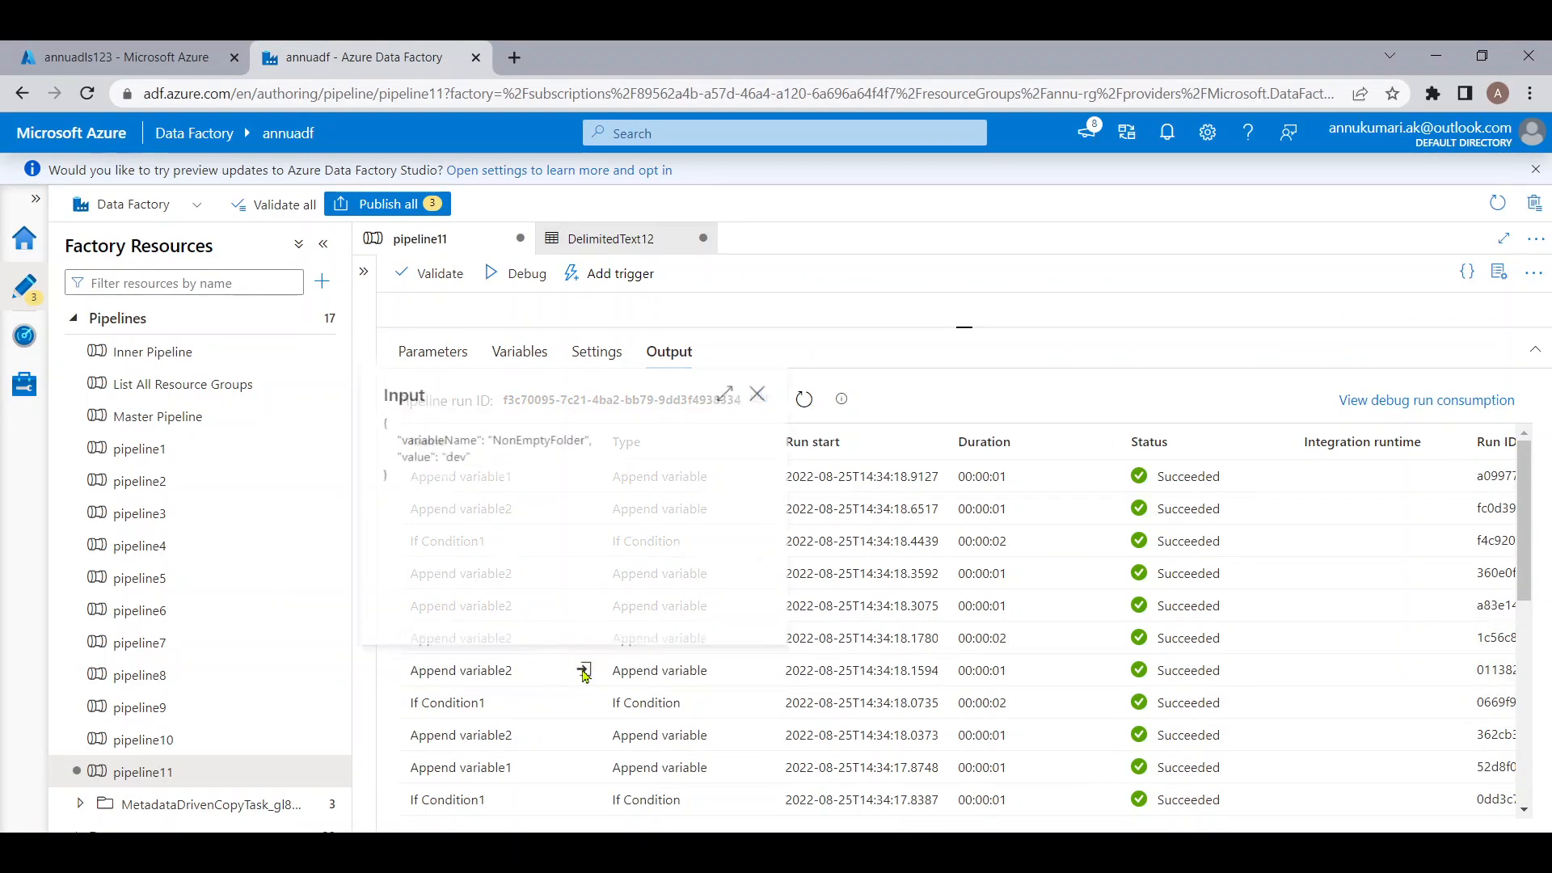
left_click_drag(484, 439, 597, 439)
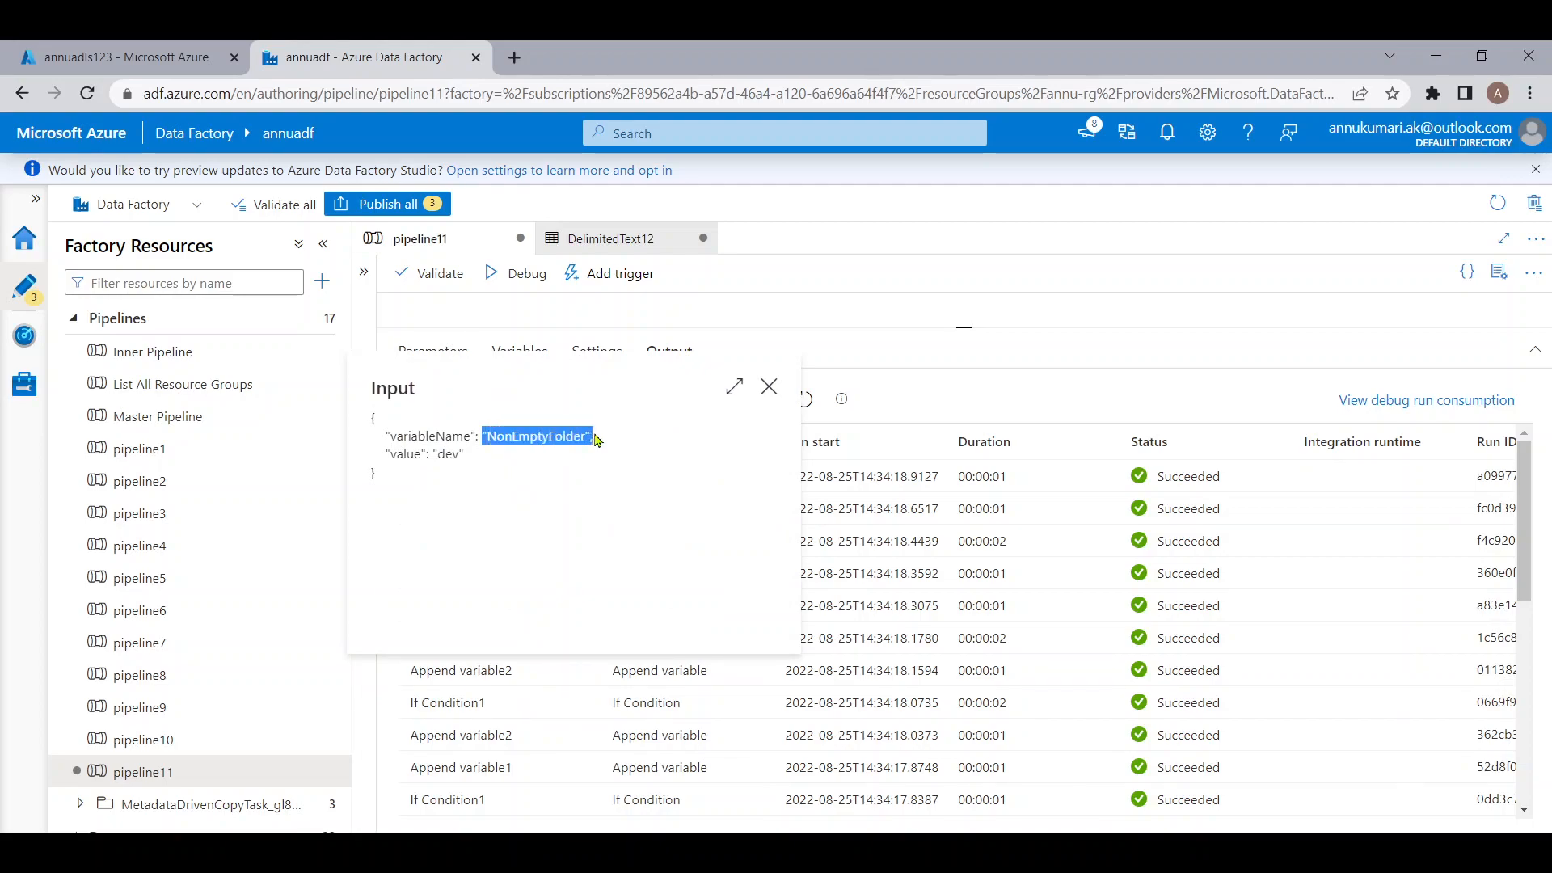
left_click_drag(457, 459, 459, 459)
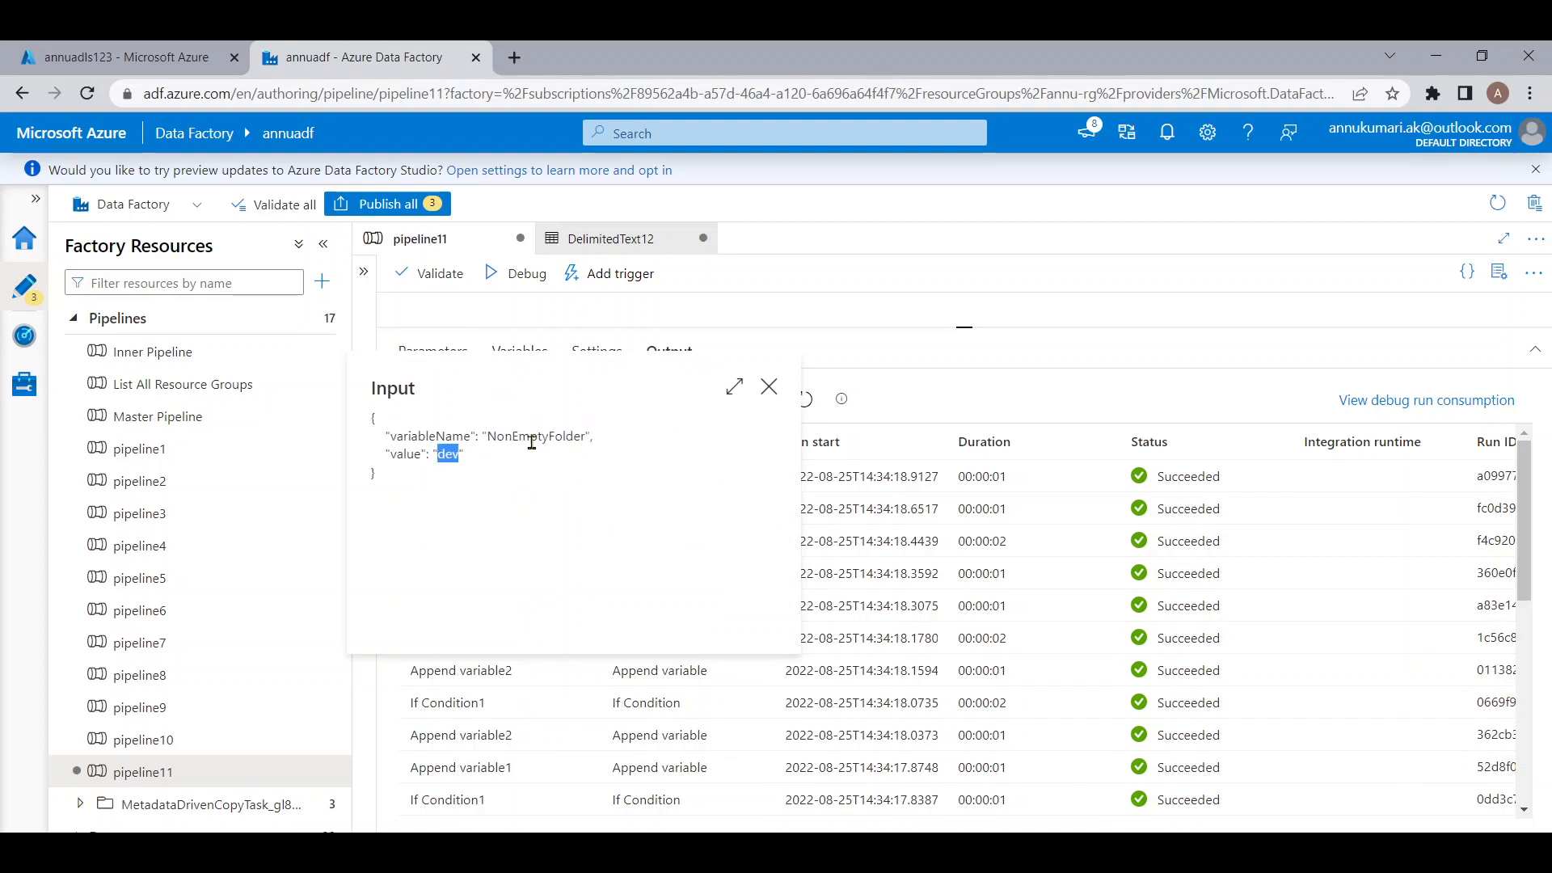
double_click(530, 436)
double_click(449, 454)
left_click(769, 387)
Check the contents of the dev container in the storage account and return to the container list
left_click(121, 57)
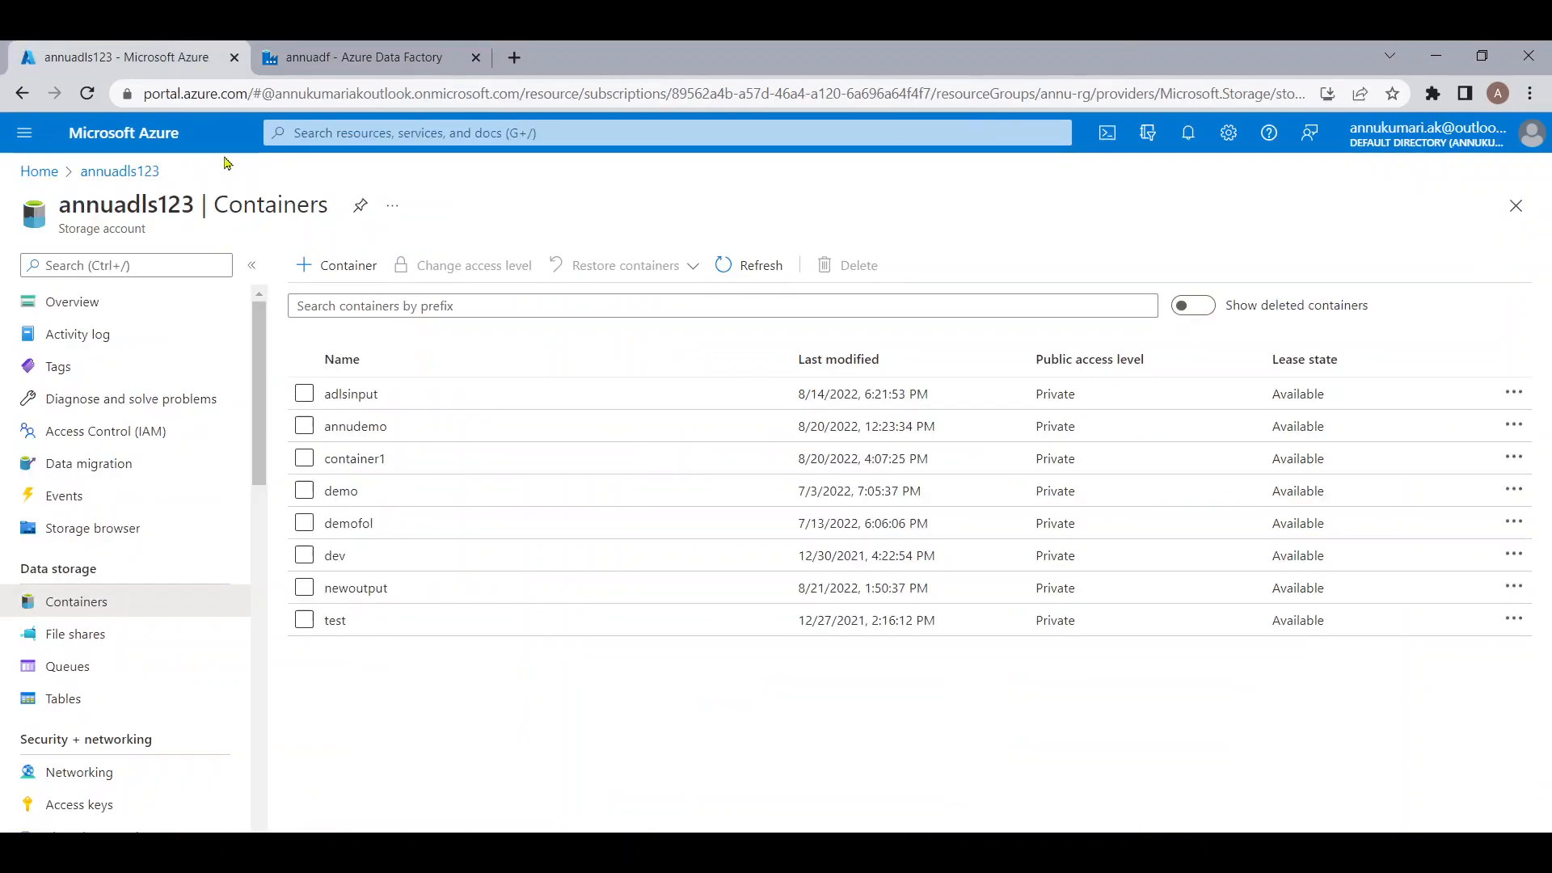
left_click(356, 557)
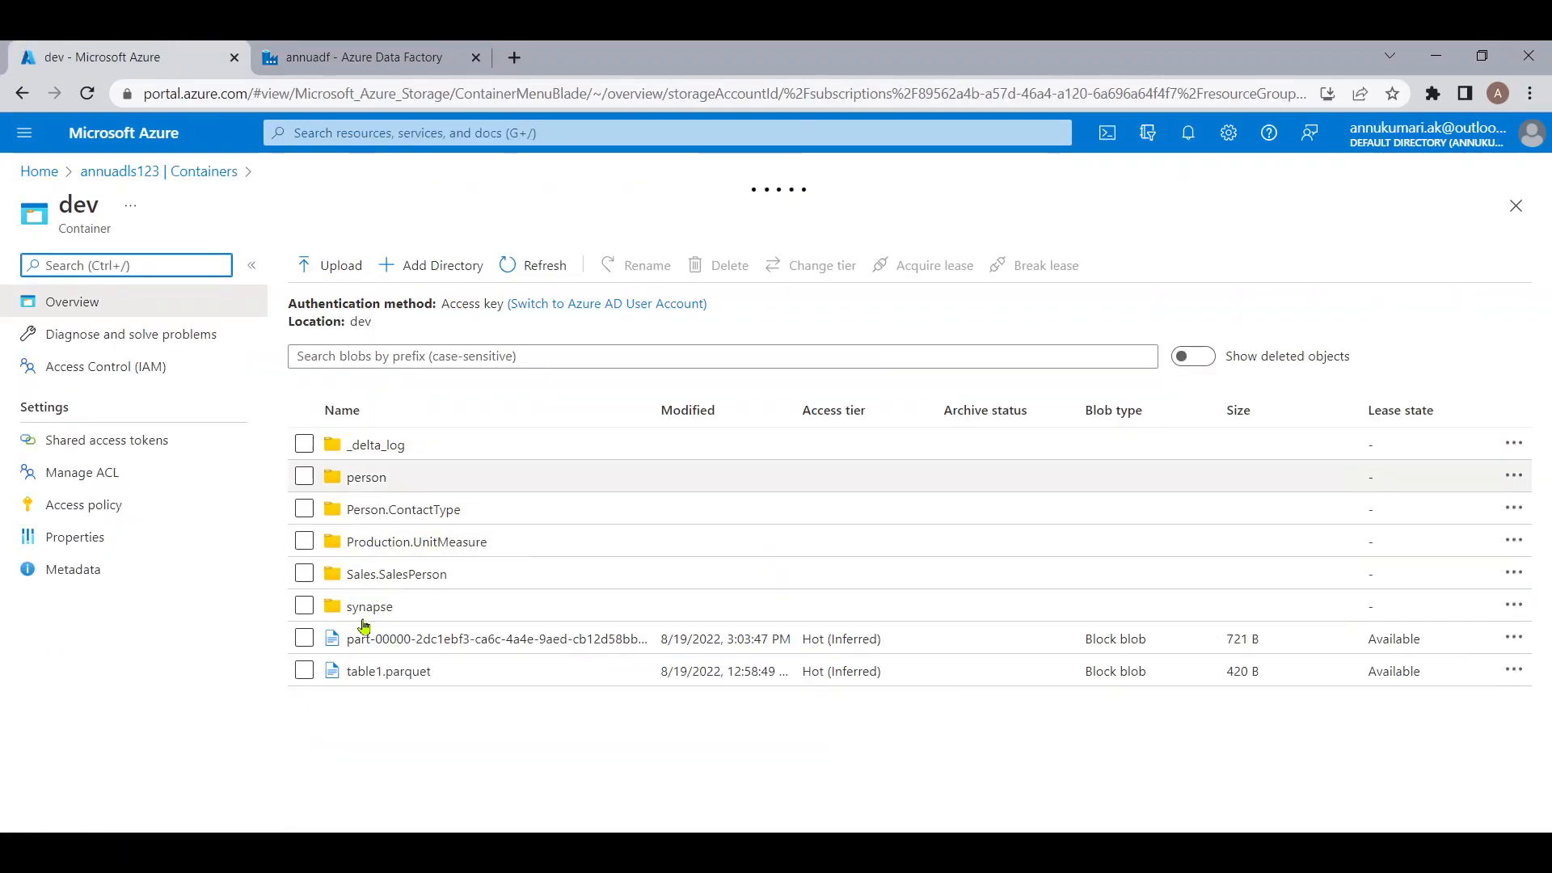
left_click(194, 172)
Switch back to Data Factory, review pipeline11's variables and return to the run output
left_click(359, 56)
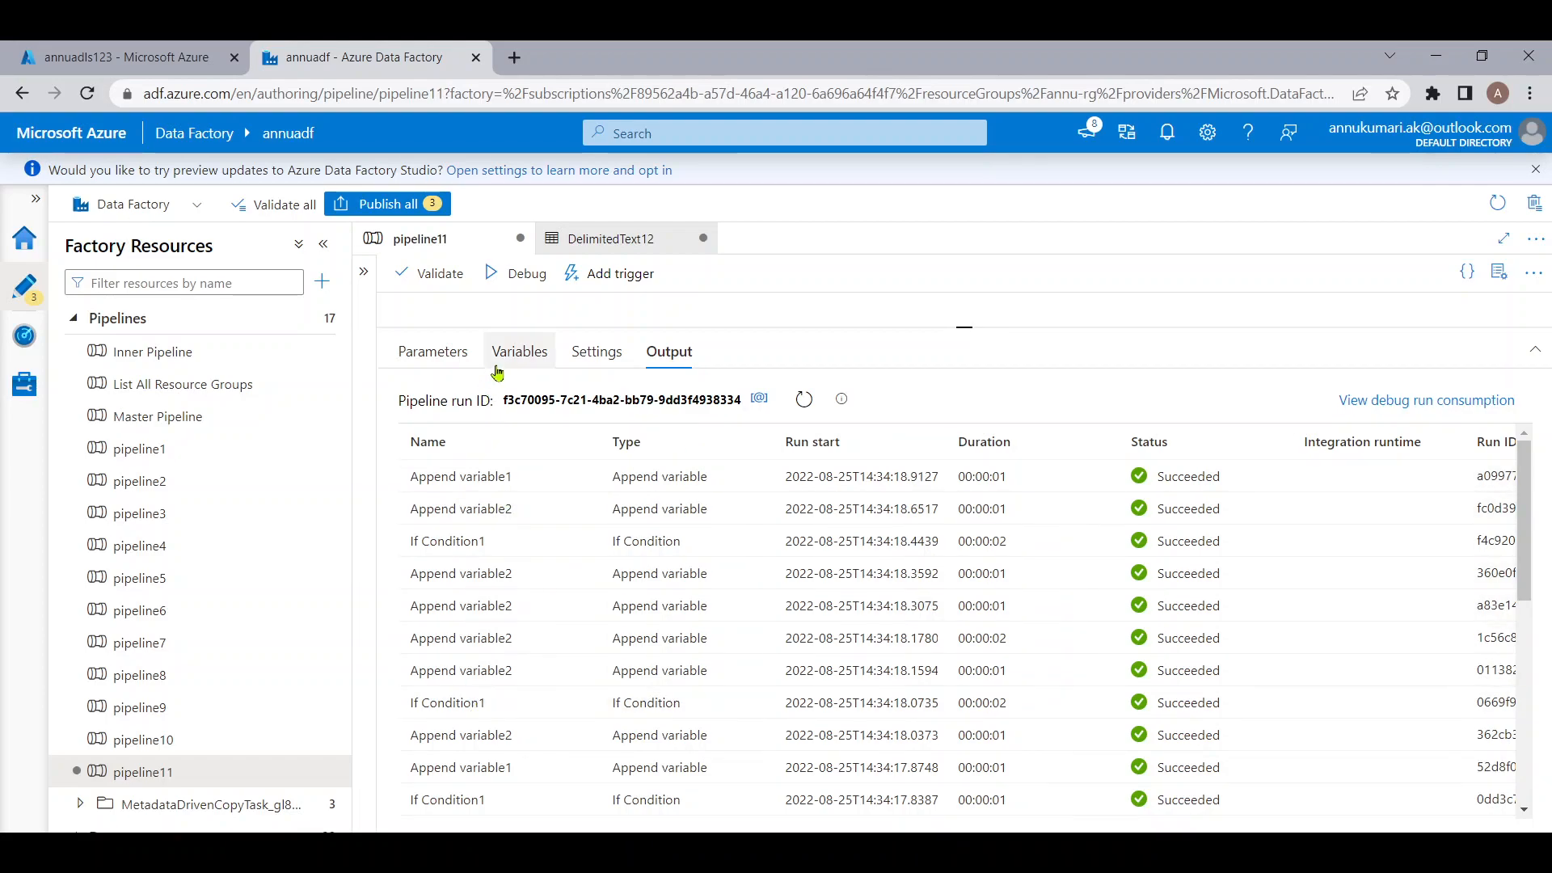
left_click(520, 351)
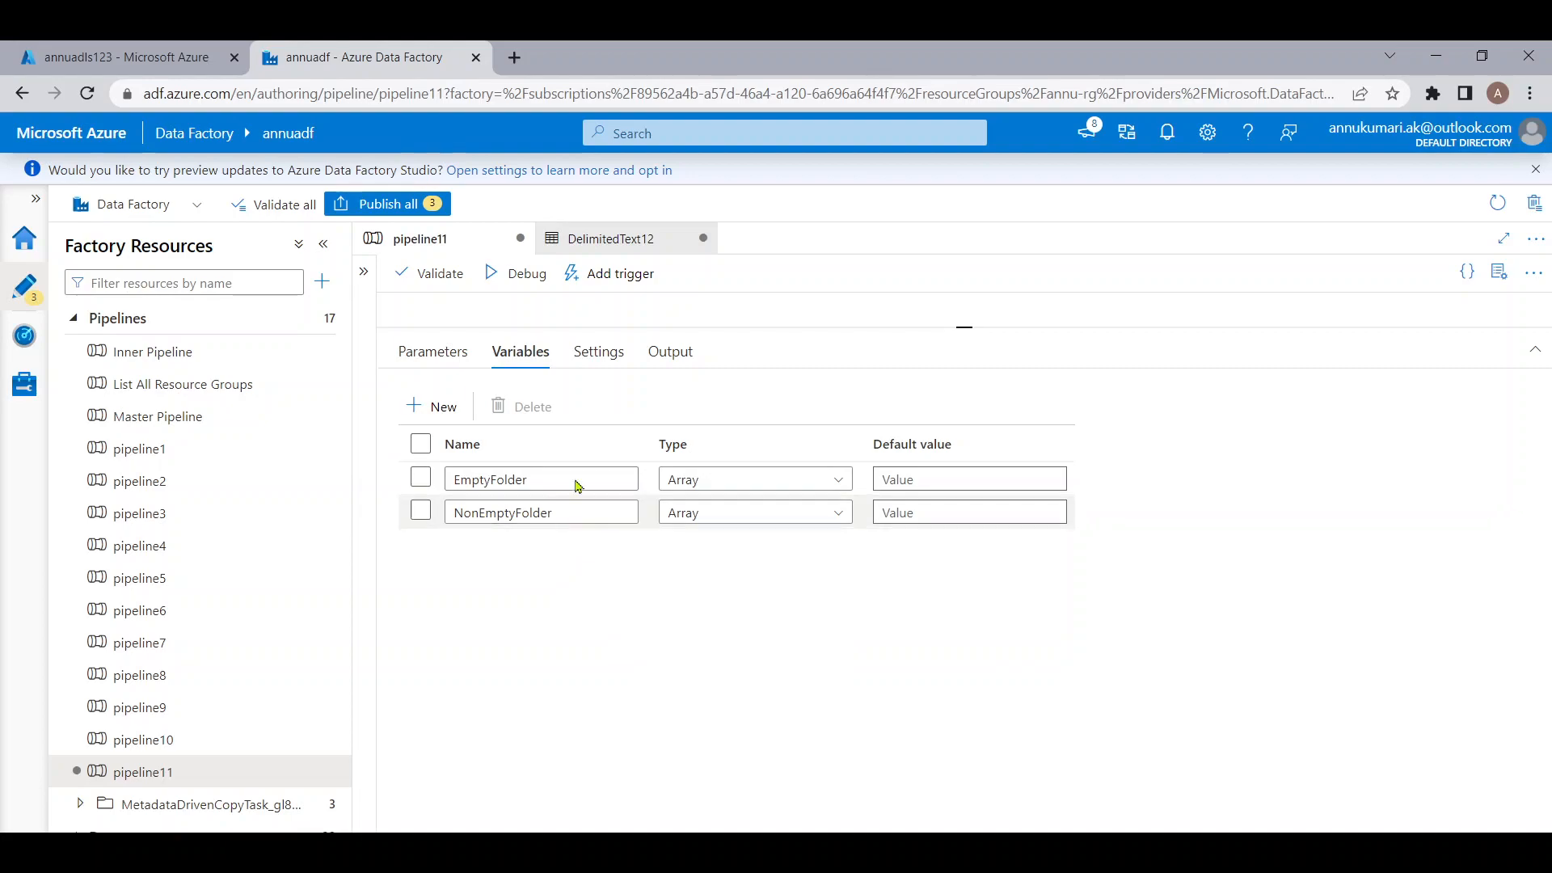
left_click(675, 371)
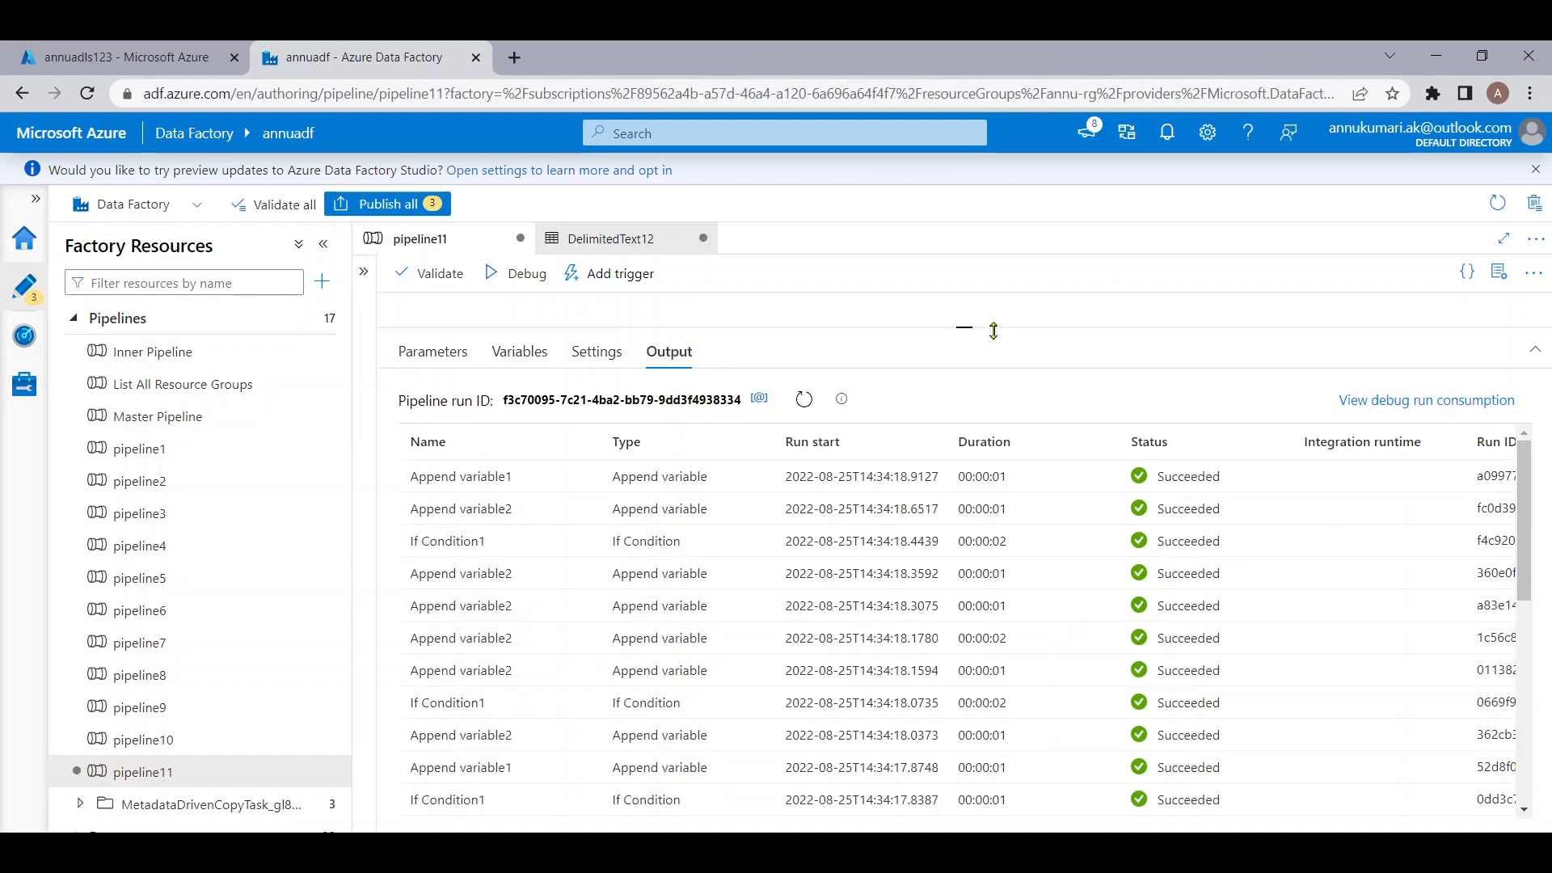
Add a Copy data activity after ForEach1 and connect it to ForEach1's success output
left_click_drag(961, 328, 929, 562)
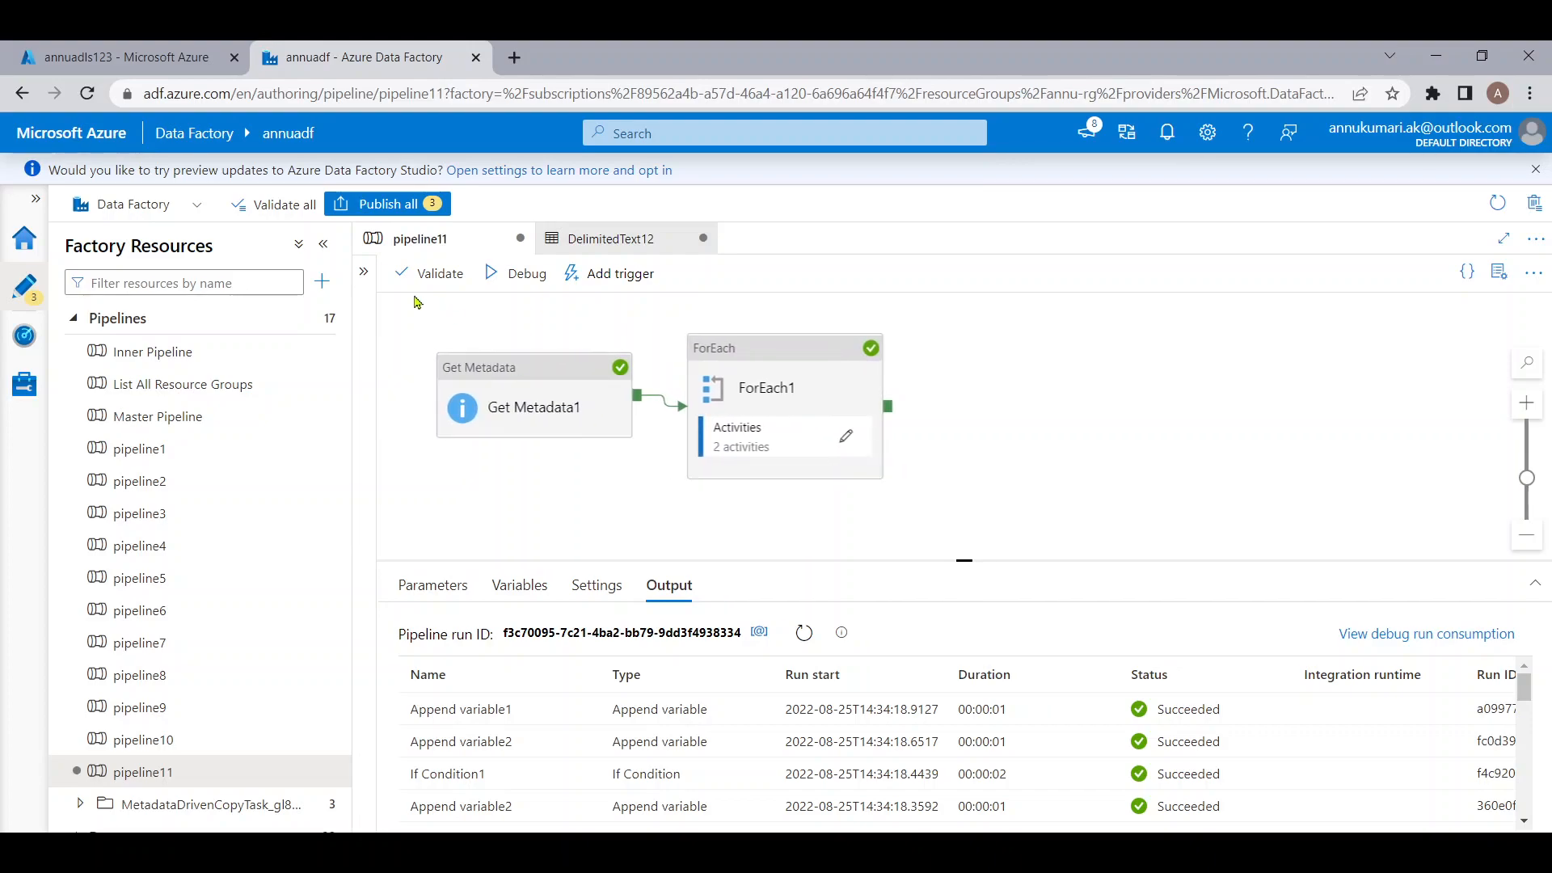
left_click(364, 271)
double_click(429, 315)
key("BackSpace")
type("cop")
left_click_drag(448, 383, 1236, 408)
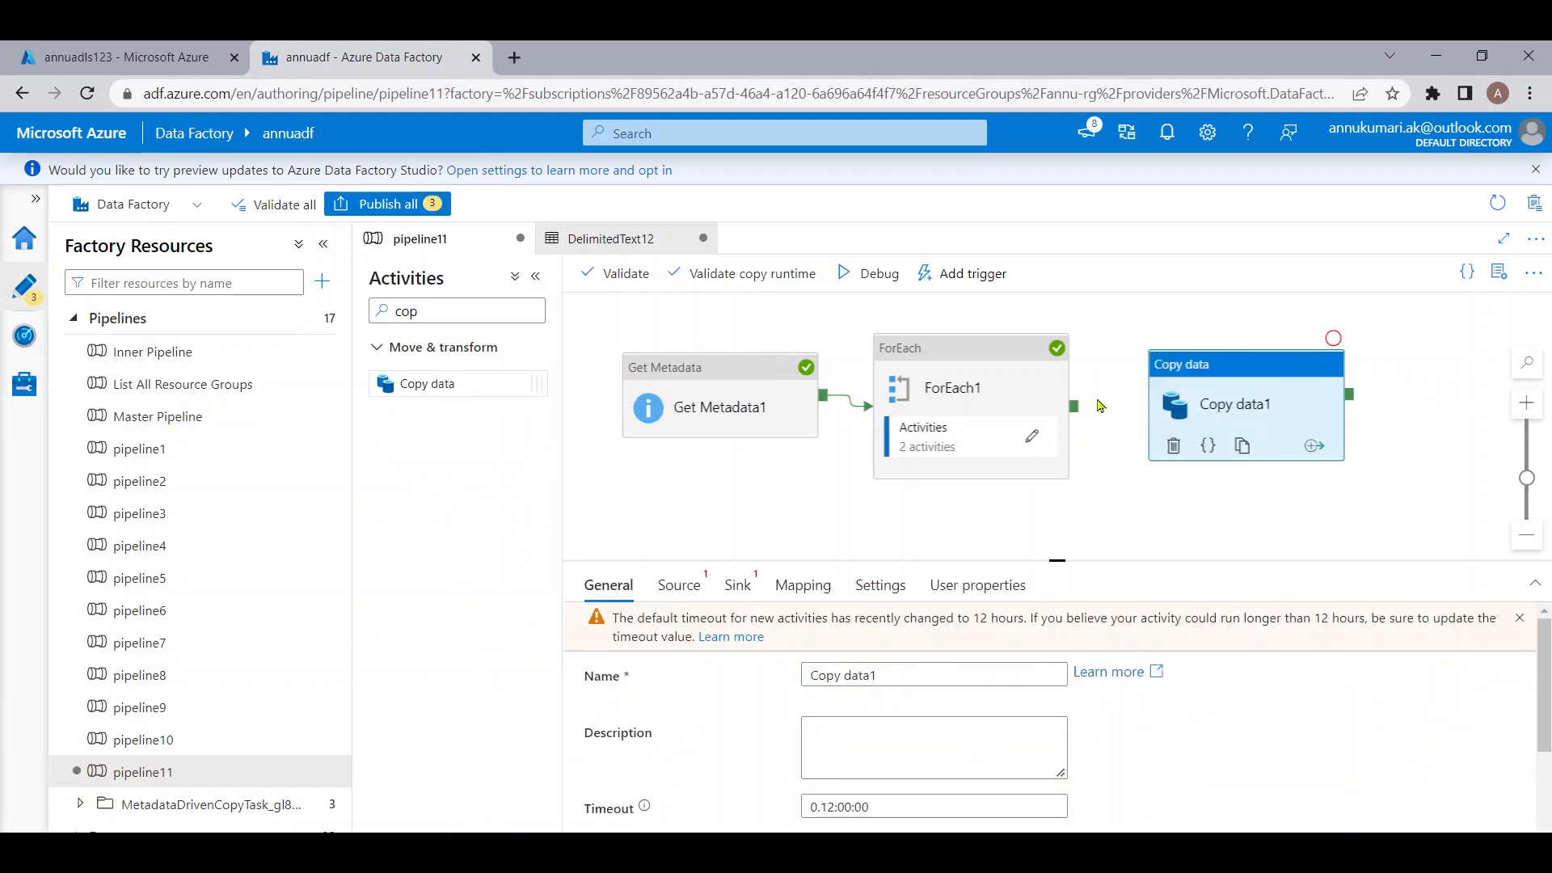
left_click_drag(1075, 406, 1123, 409)
Review the Copy data activity's source settings alongside the pipeline's array variables
left_click(1226, 408)
left_click(679, 585)
left_click_drag(1055, 561, 1056, 464)
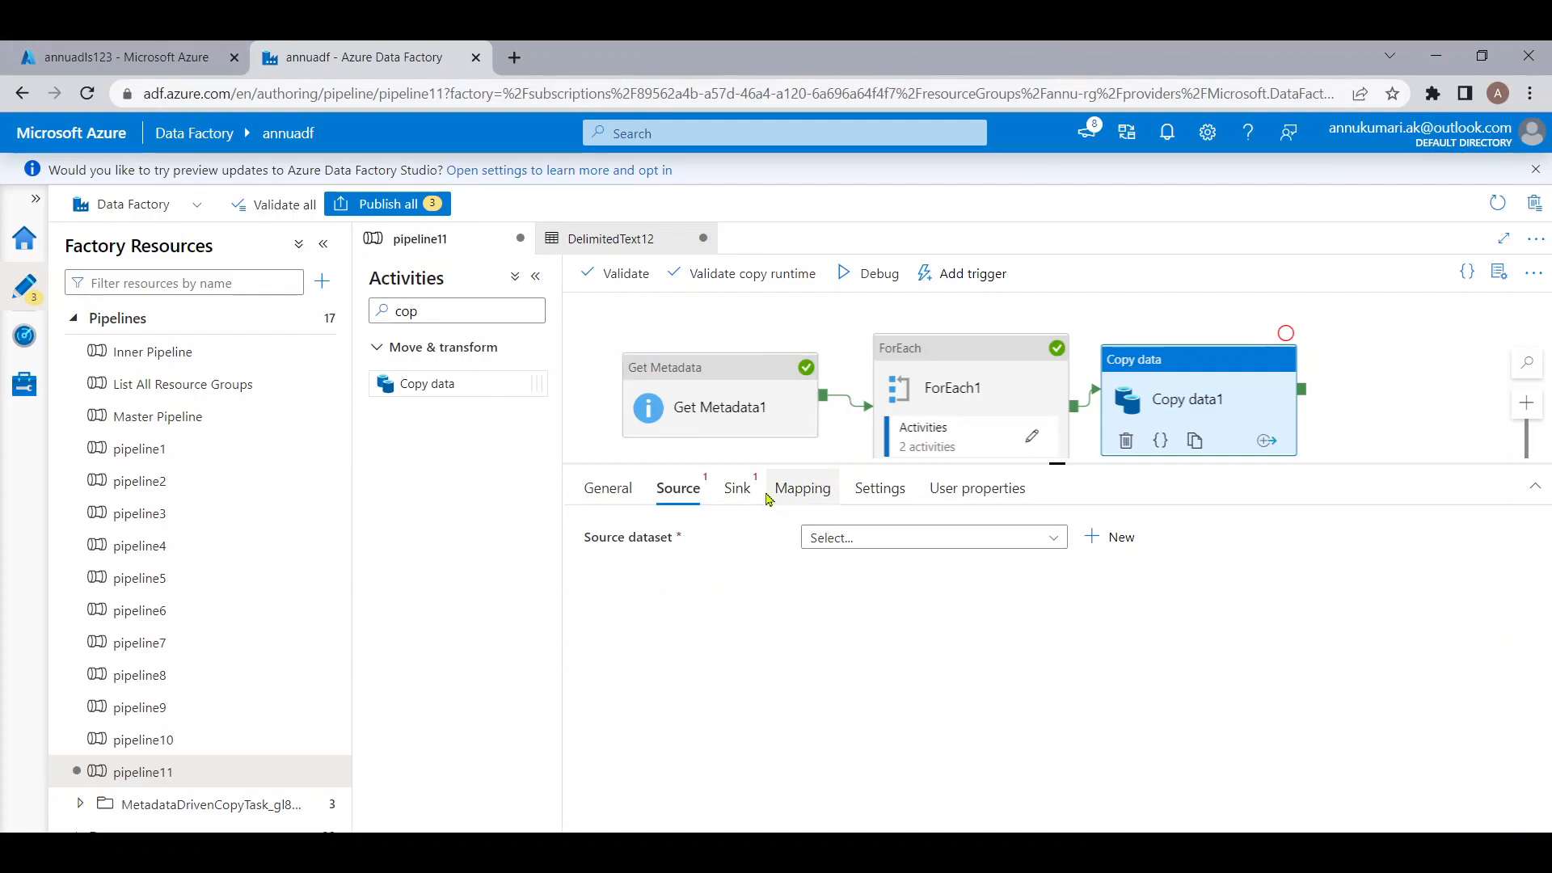
left_click(850, 458)
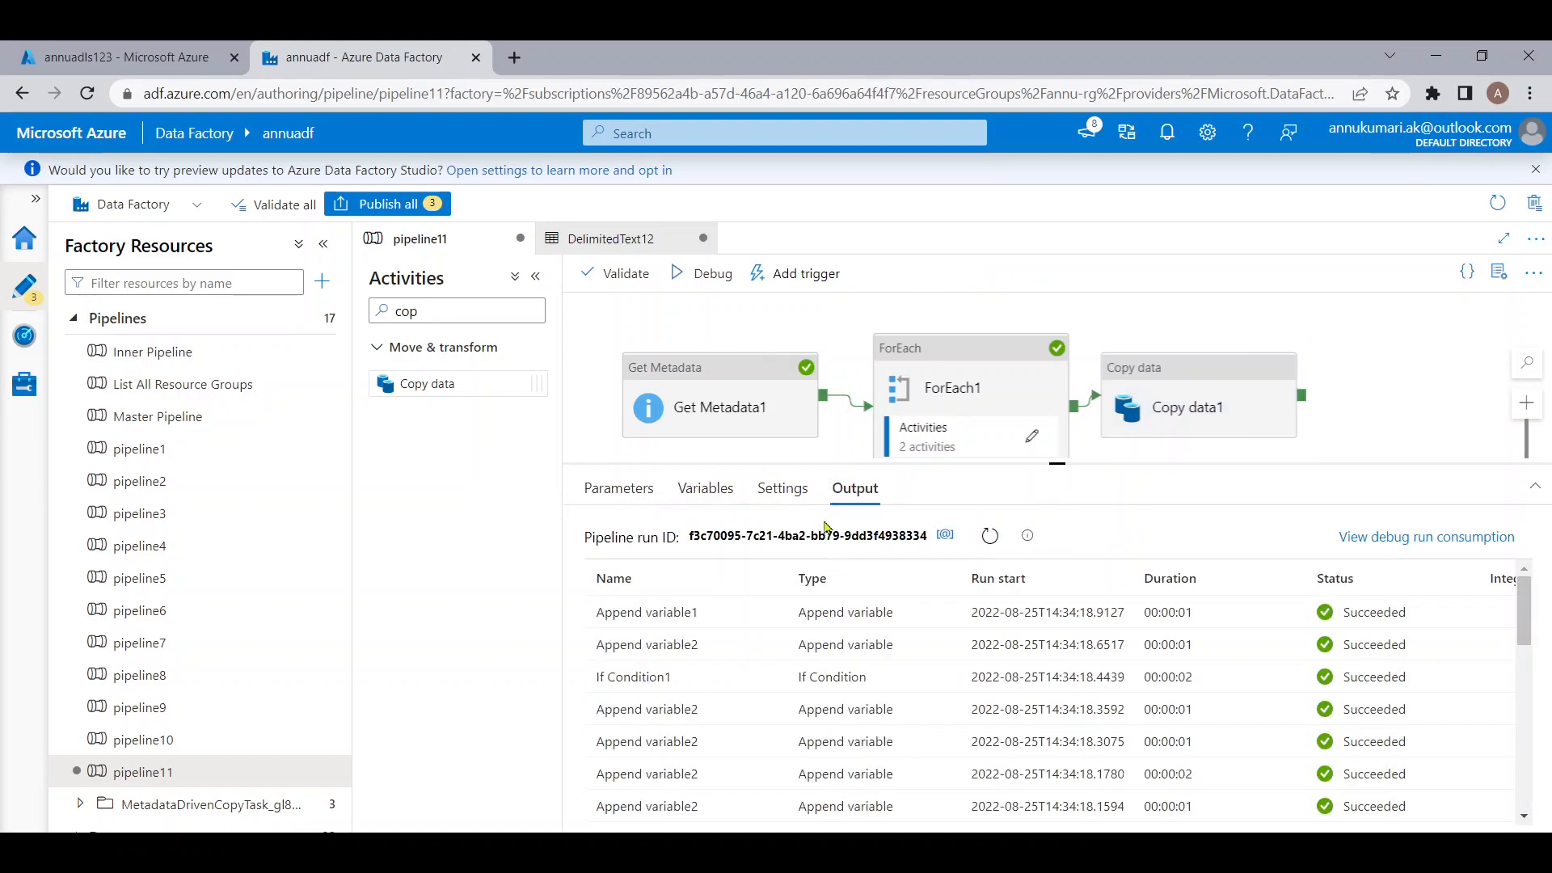
left_click(706, 488)
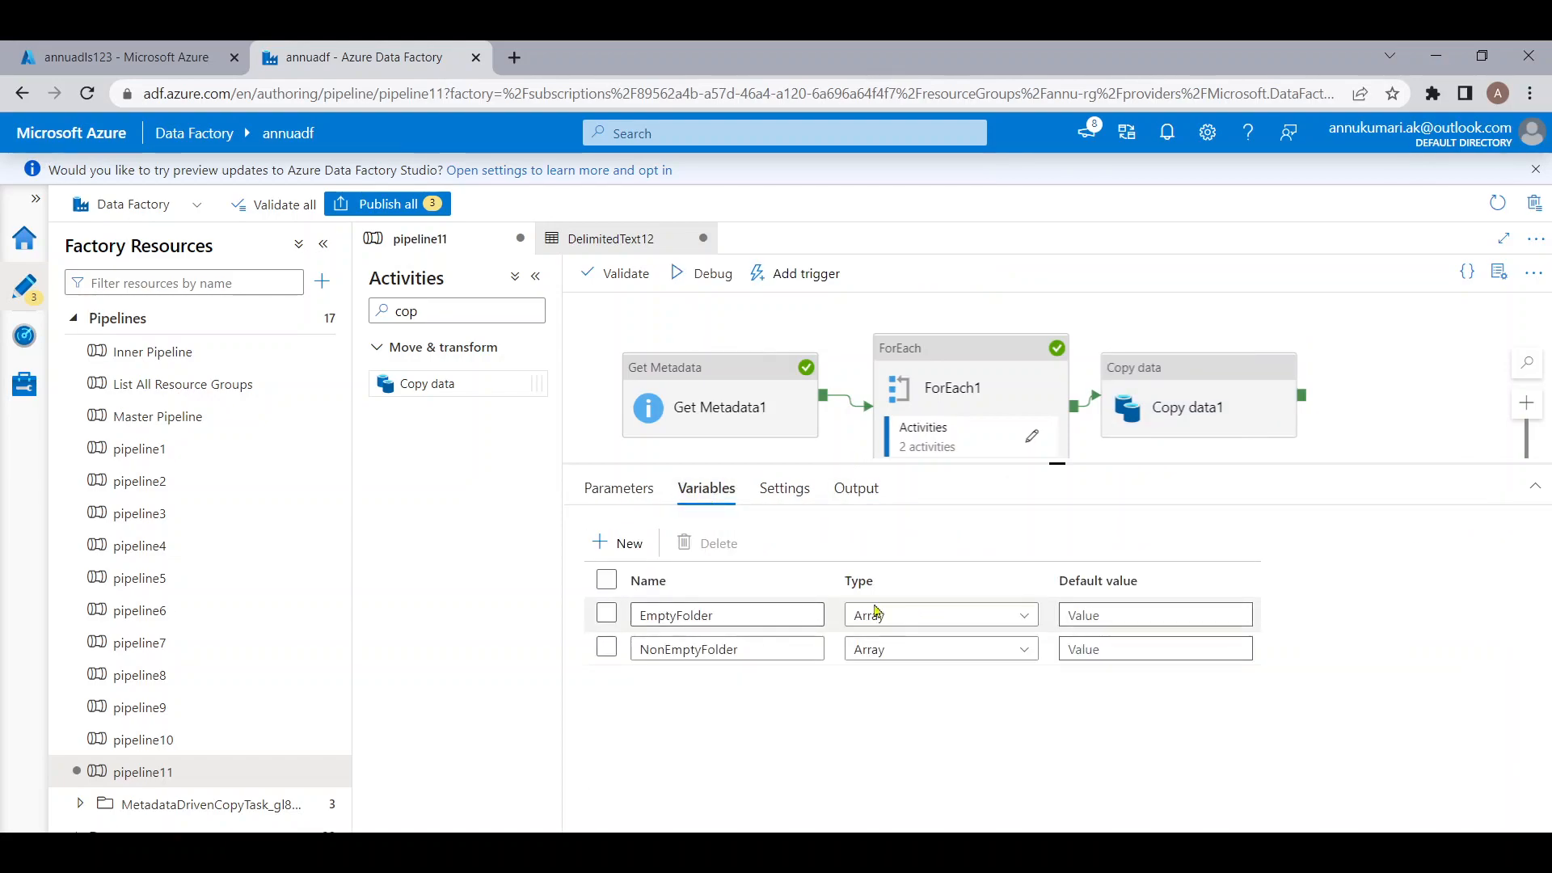
left_click(1171, 391)
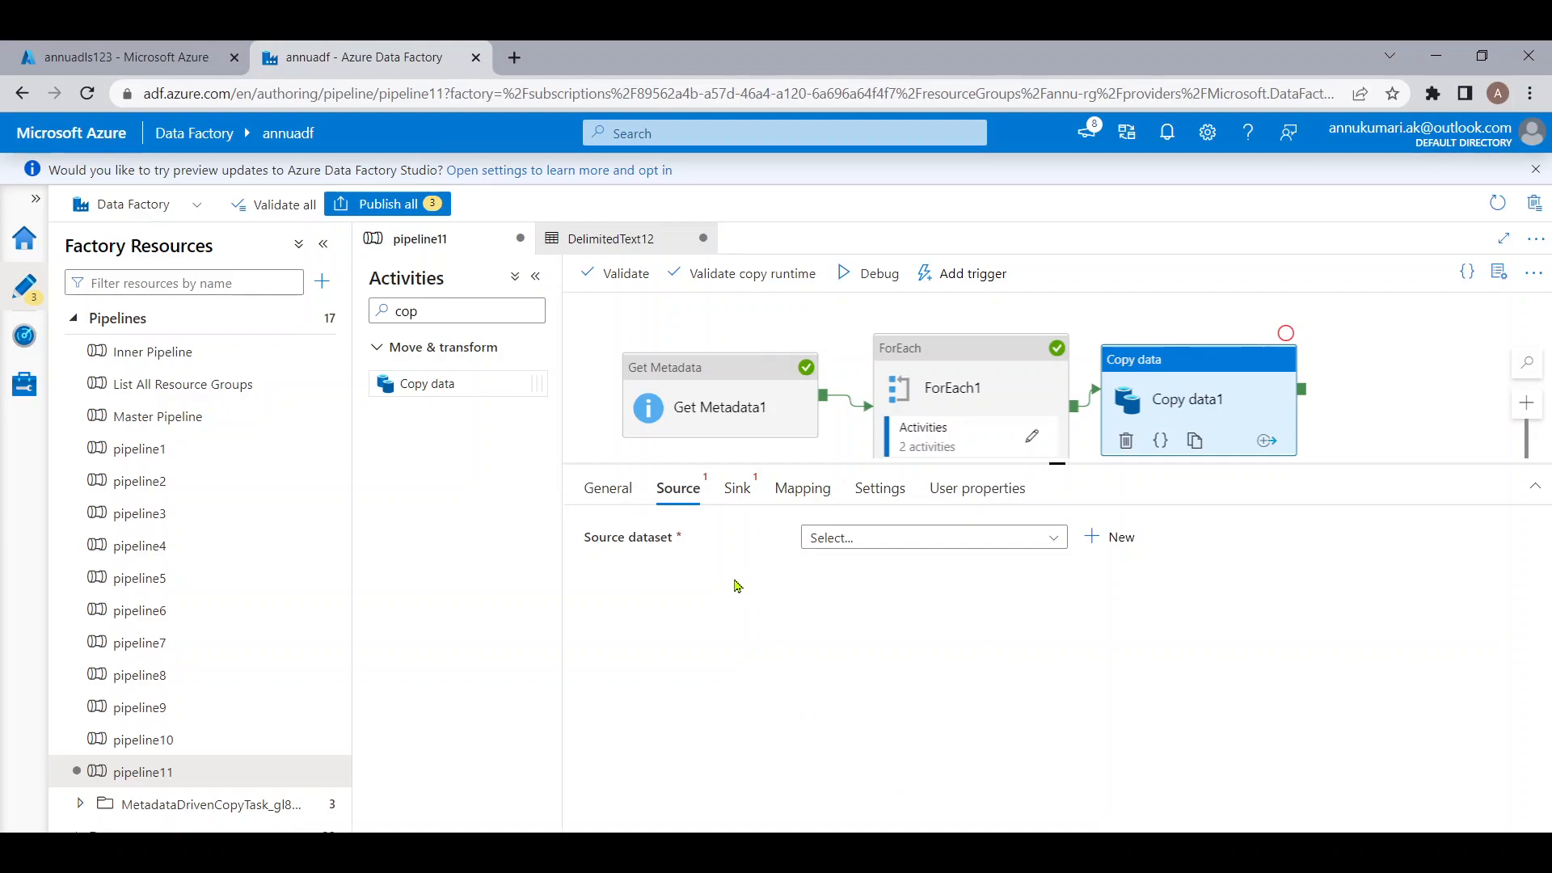
left_click(719, 458)
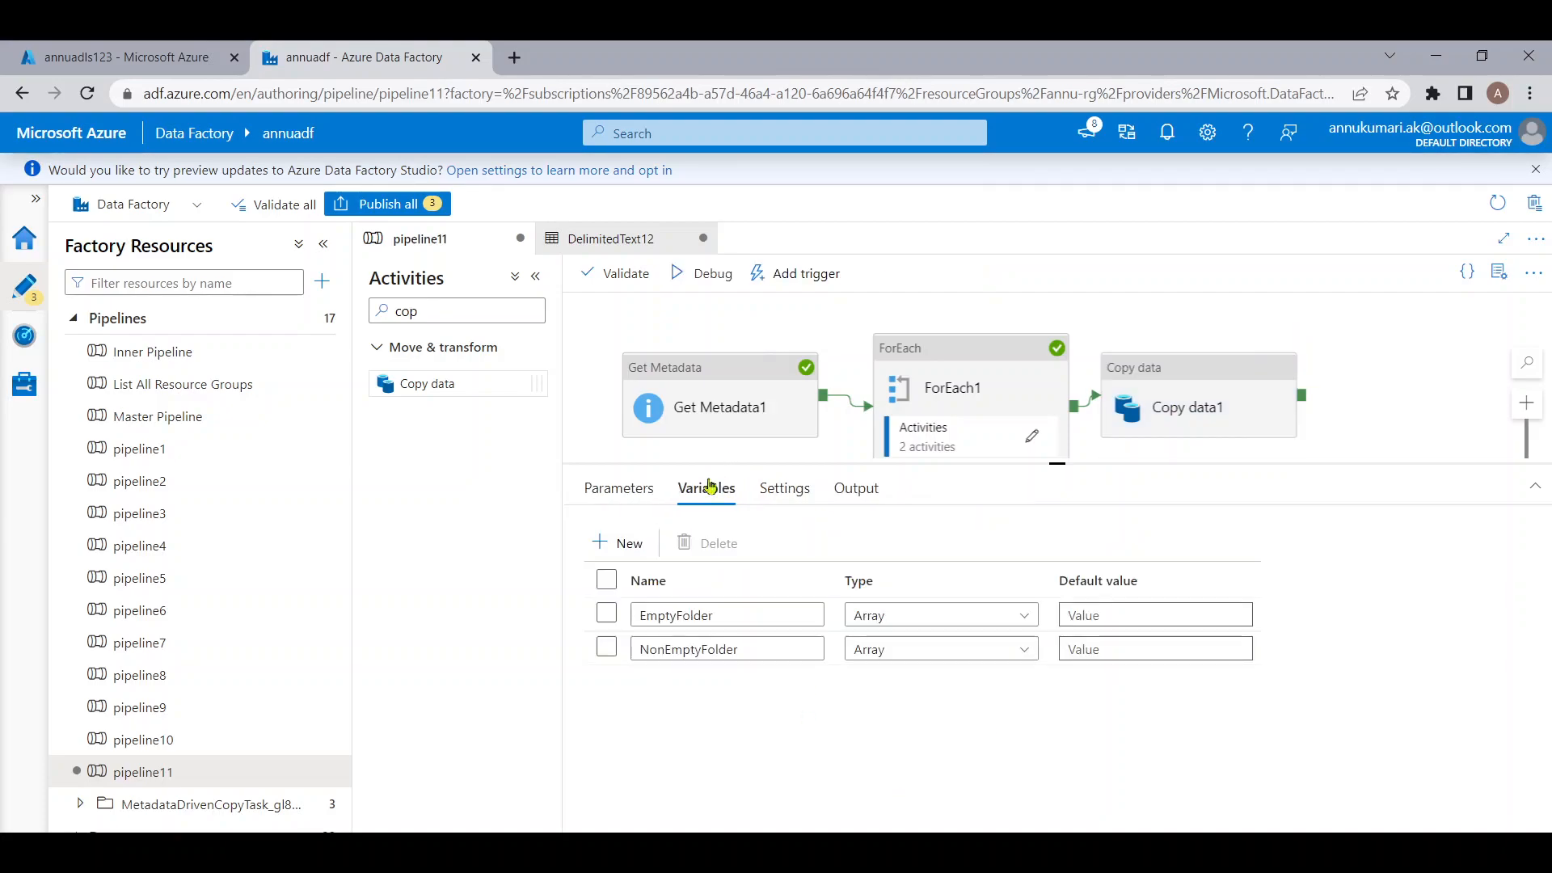
left_click(1190, 389)
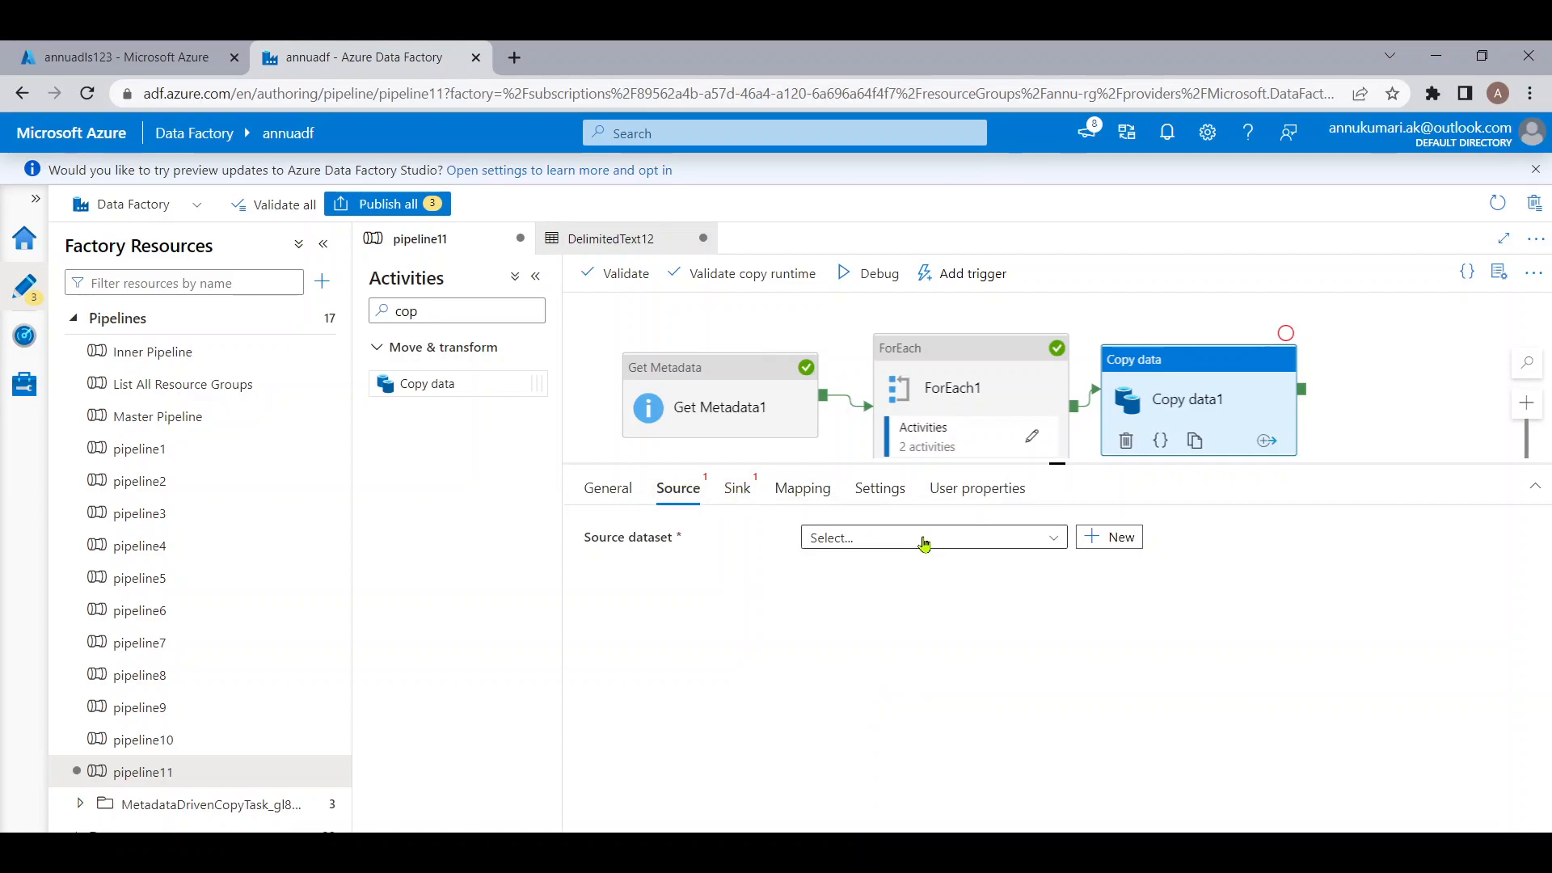
Inspect the contents of dummyfile.csv in the storage account's demofol container and close the file
left_click(127, 57)
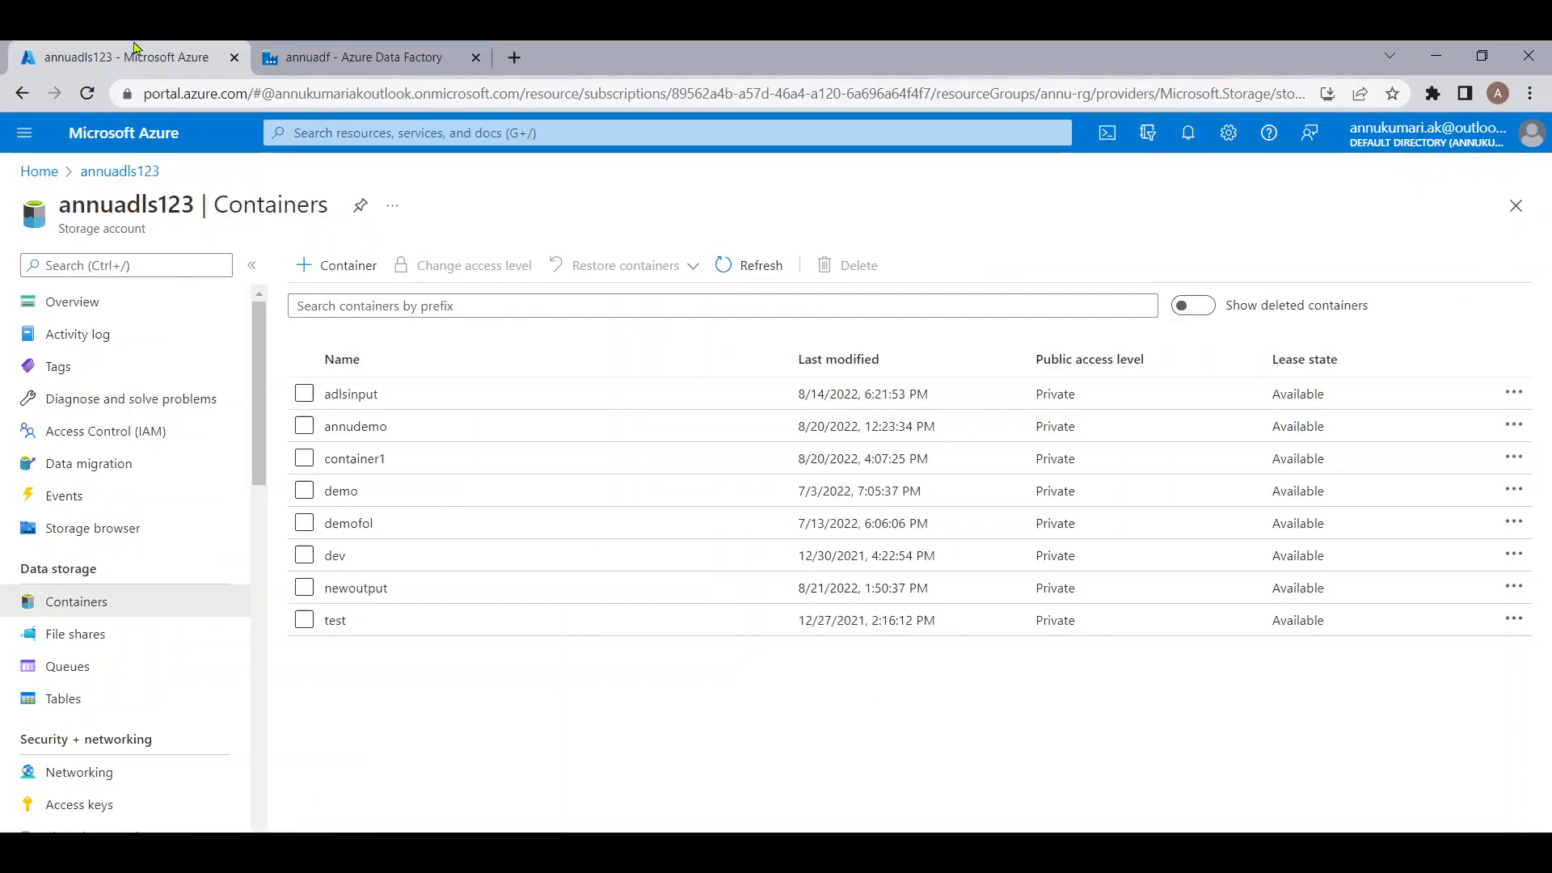
left_click(352, 531)
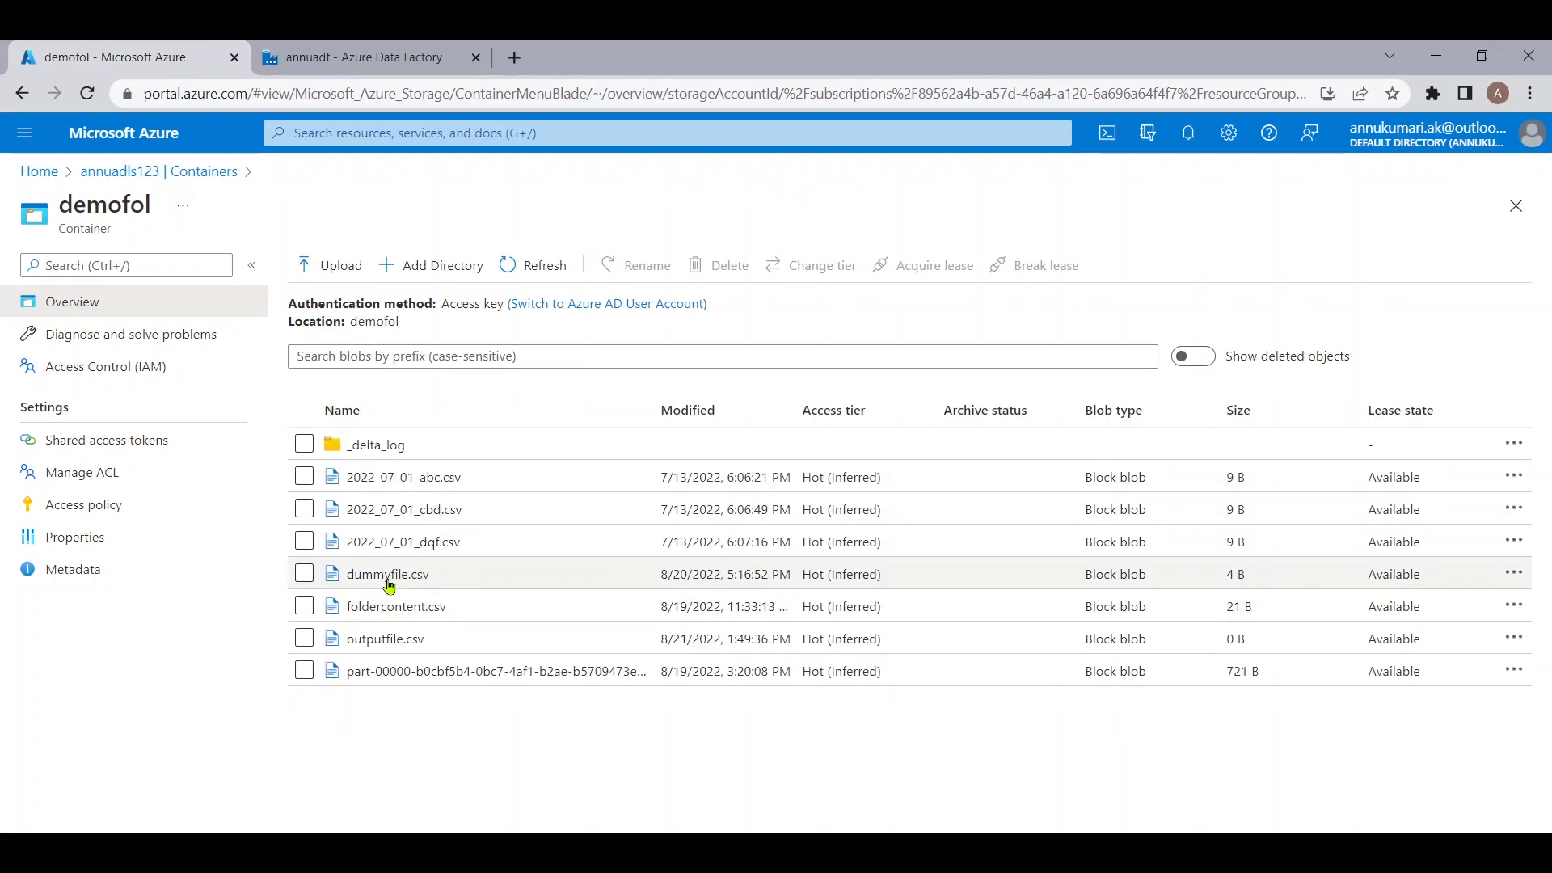
left_click(388, 575)
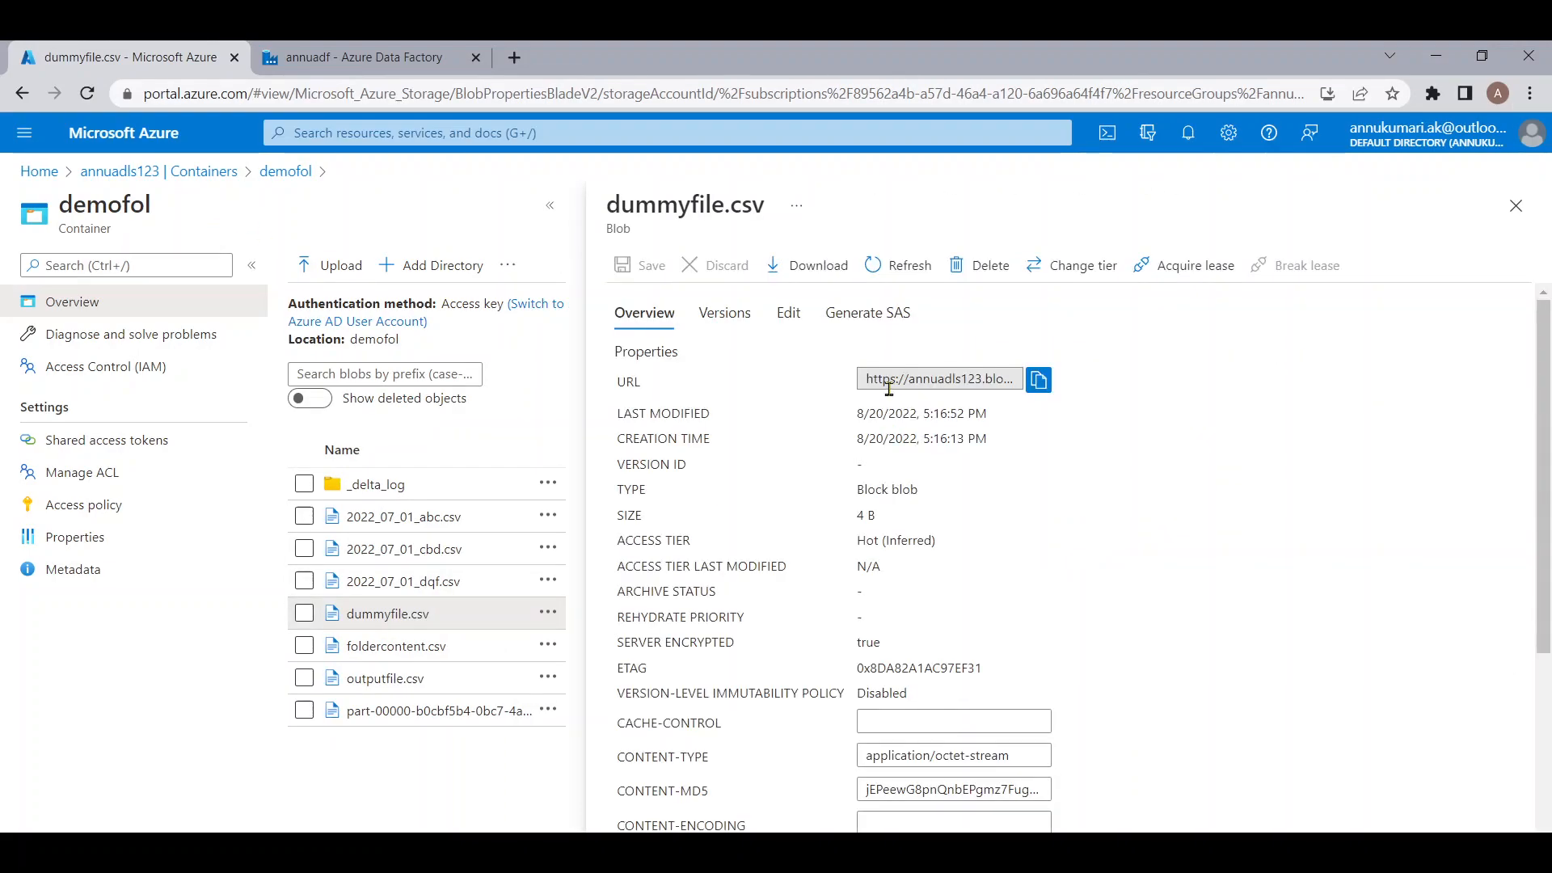
left_click(789, 314)
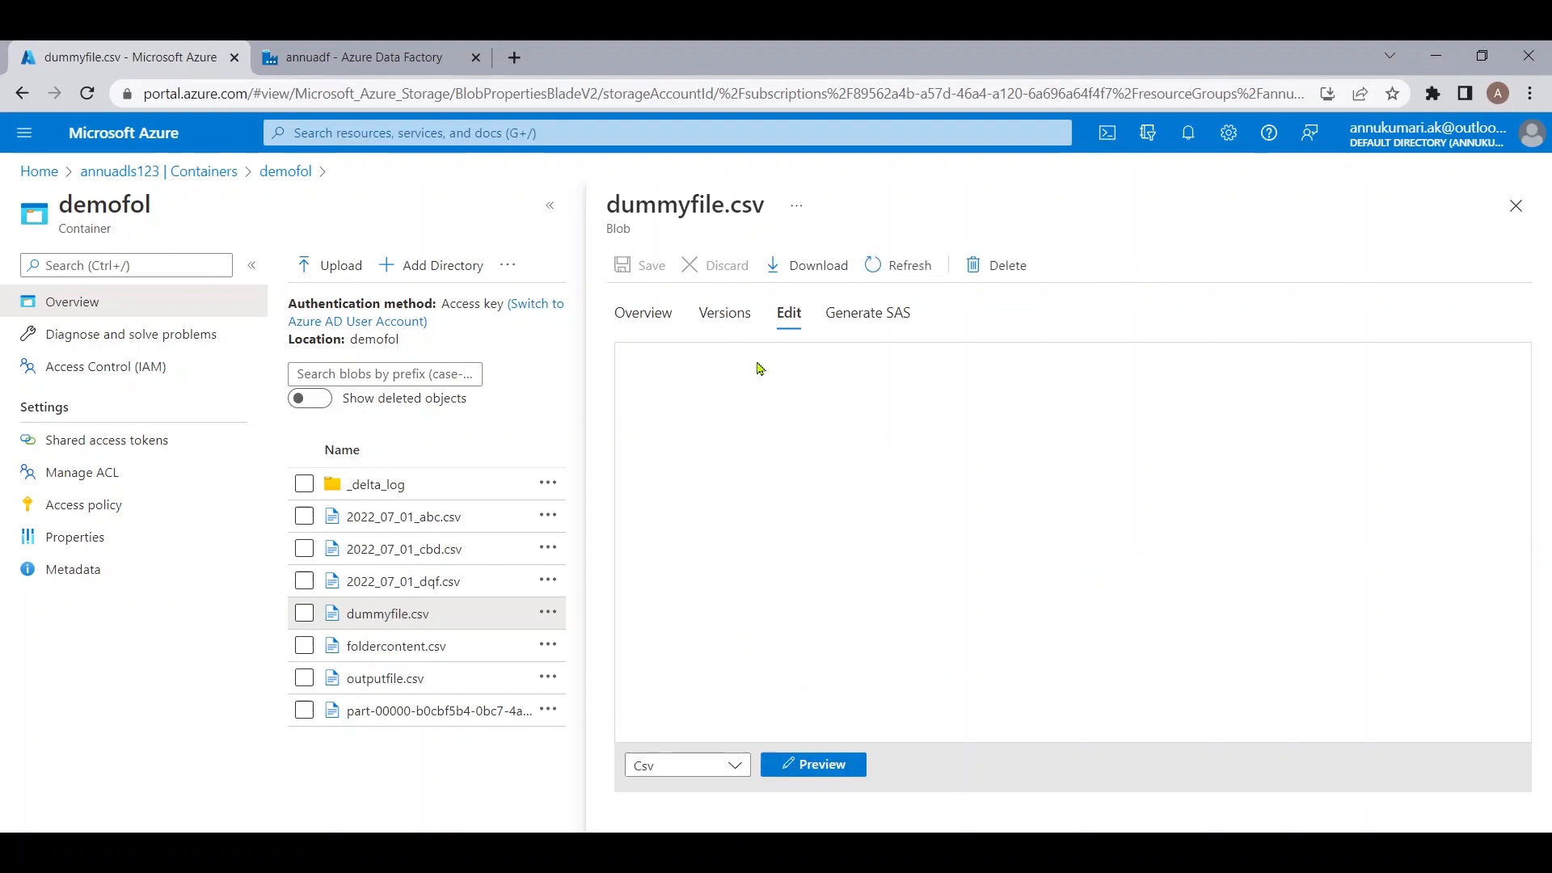
left_click(681, 353)
left_click(917, 388)
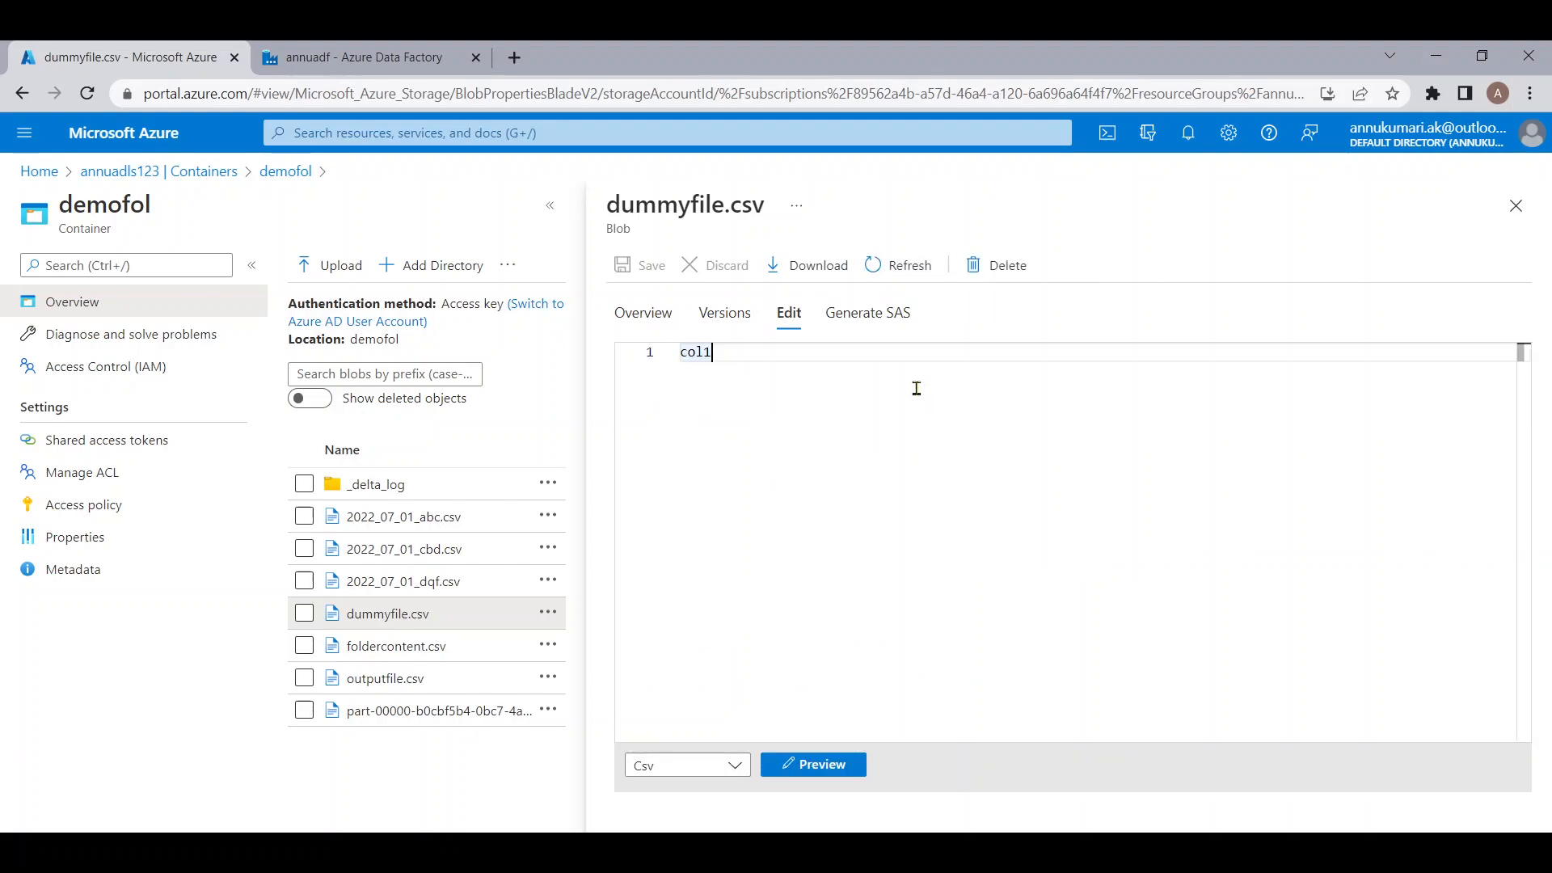
left_click(1515, 205)
Switch back to Data Factory and start a delimited-text Azure Data Lake Storage Gen2 source dataset using the DS_ADLS linked service
left_click(340, 49)
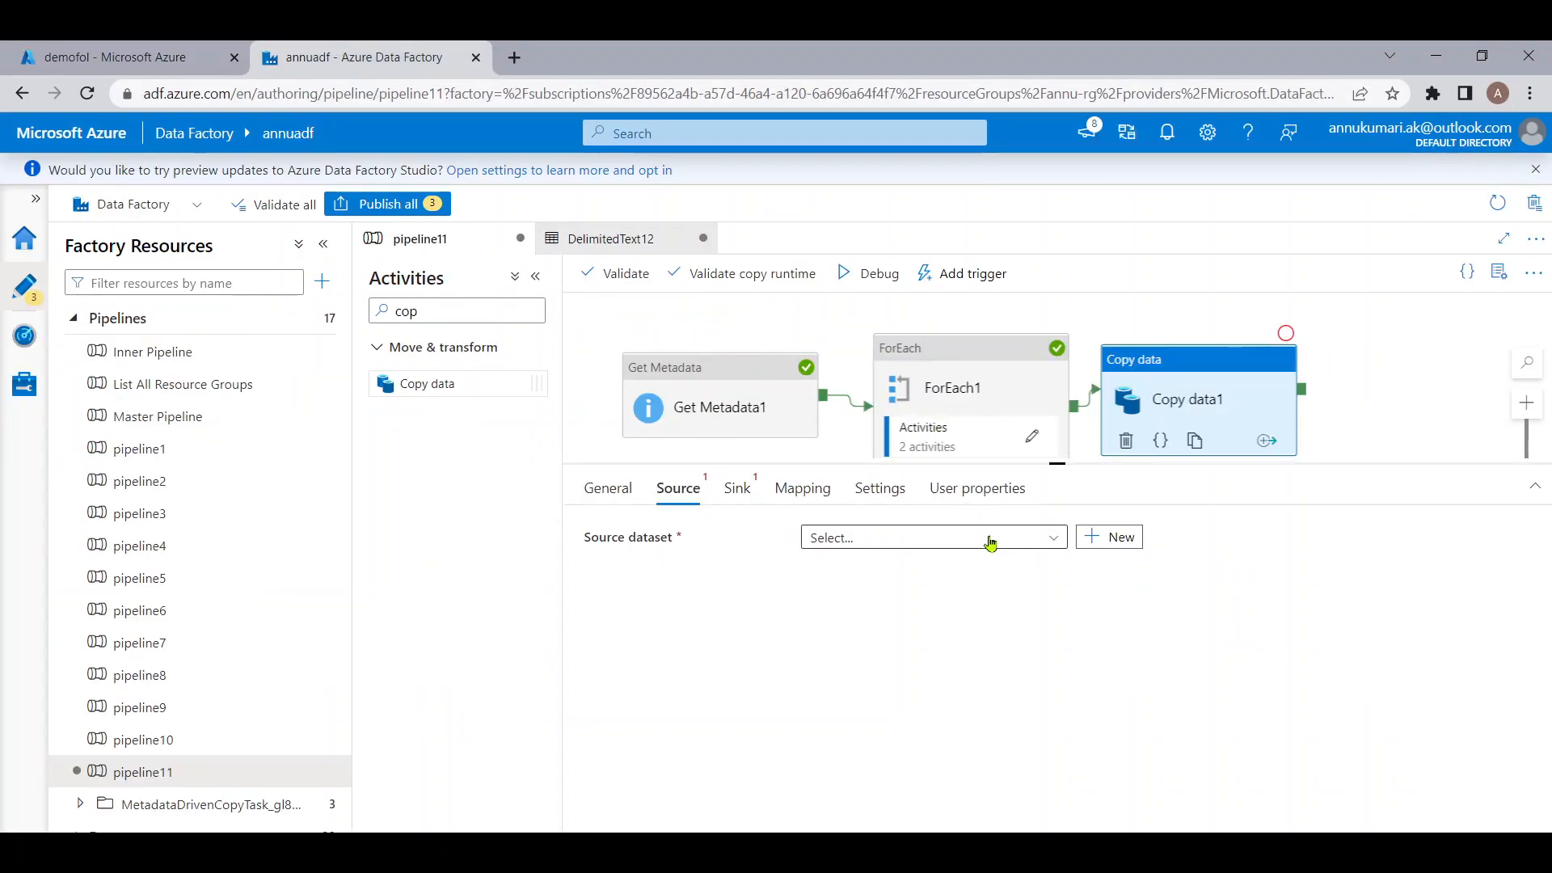
left_click(1109, 537)
type("gen2")
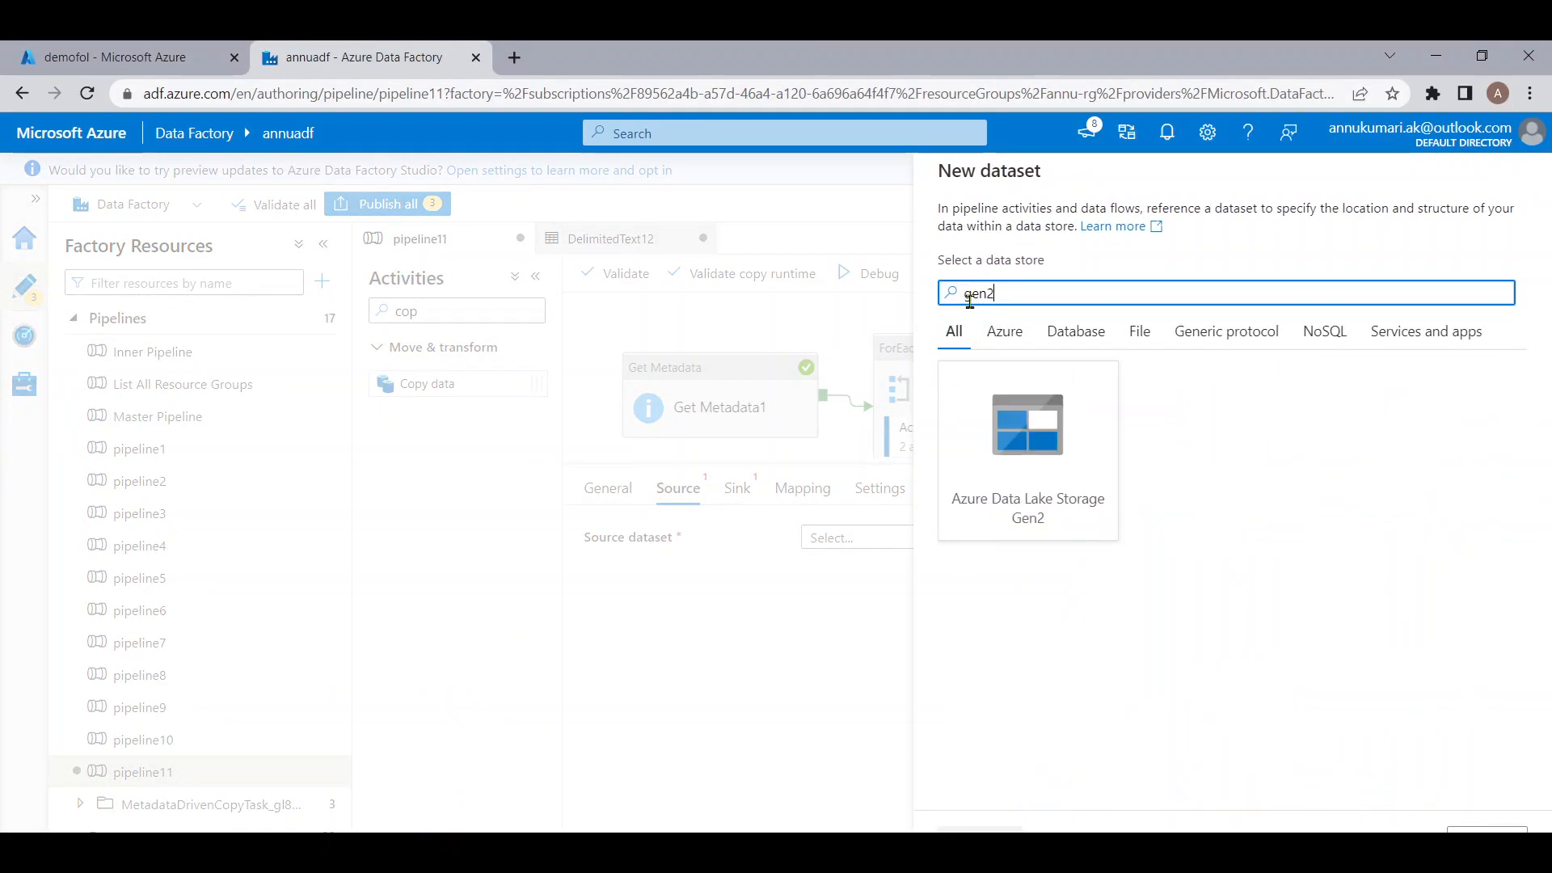
double_click(1013, 433)
left_click(1399, 320)
left_click(981, 829)
left_click(1022, 299)
left_click(1012, 423)
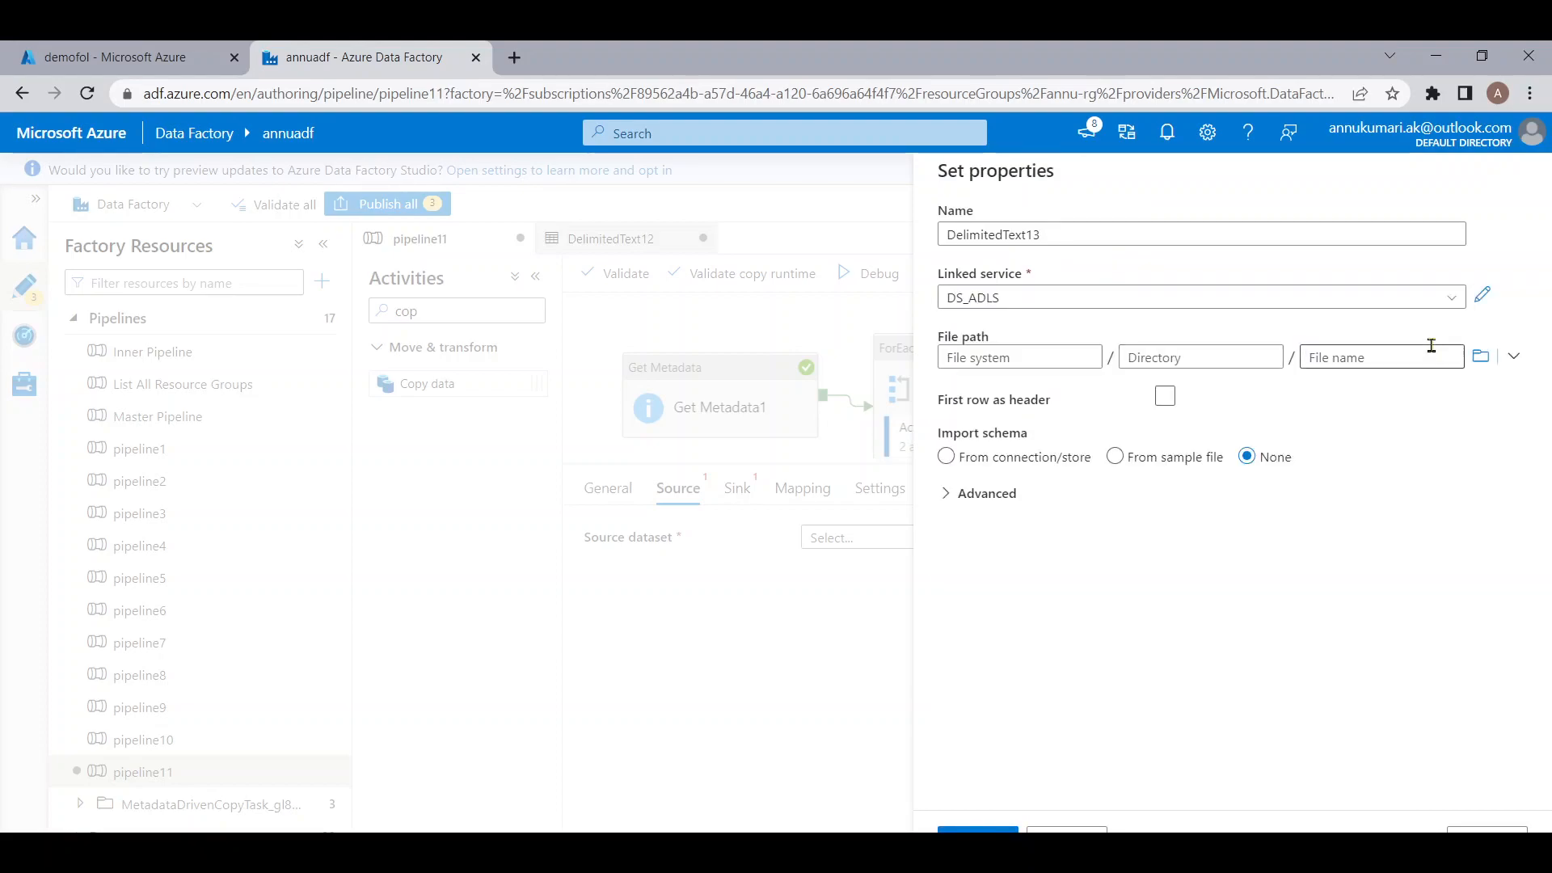
Point the new source dataset to dummyfile.csv in the demofol container and create it
left_click(1480, 356)
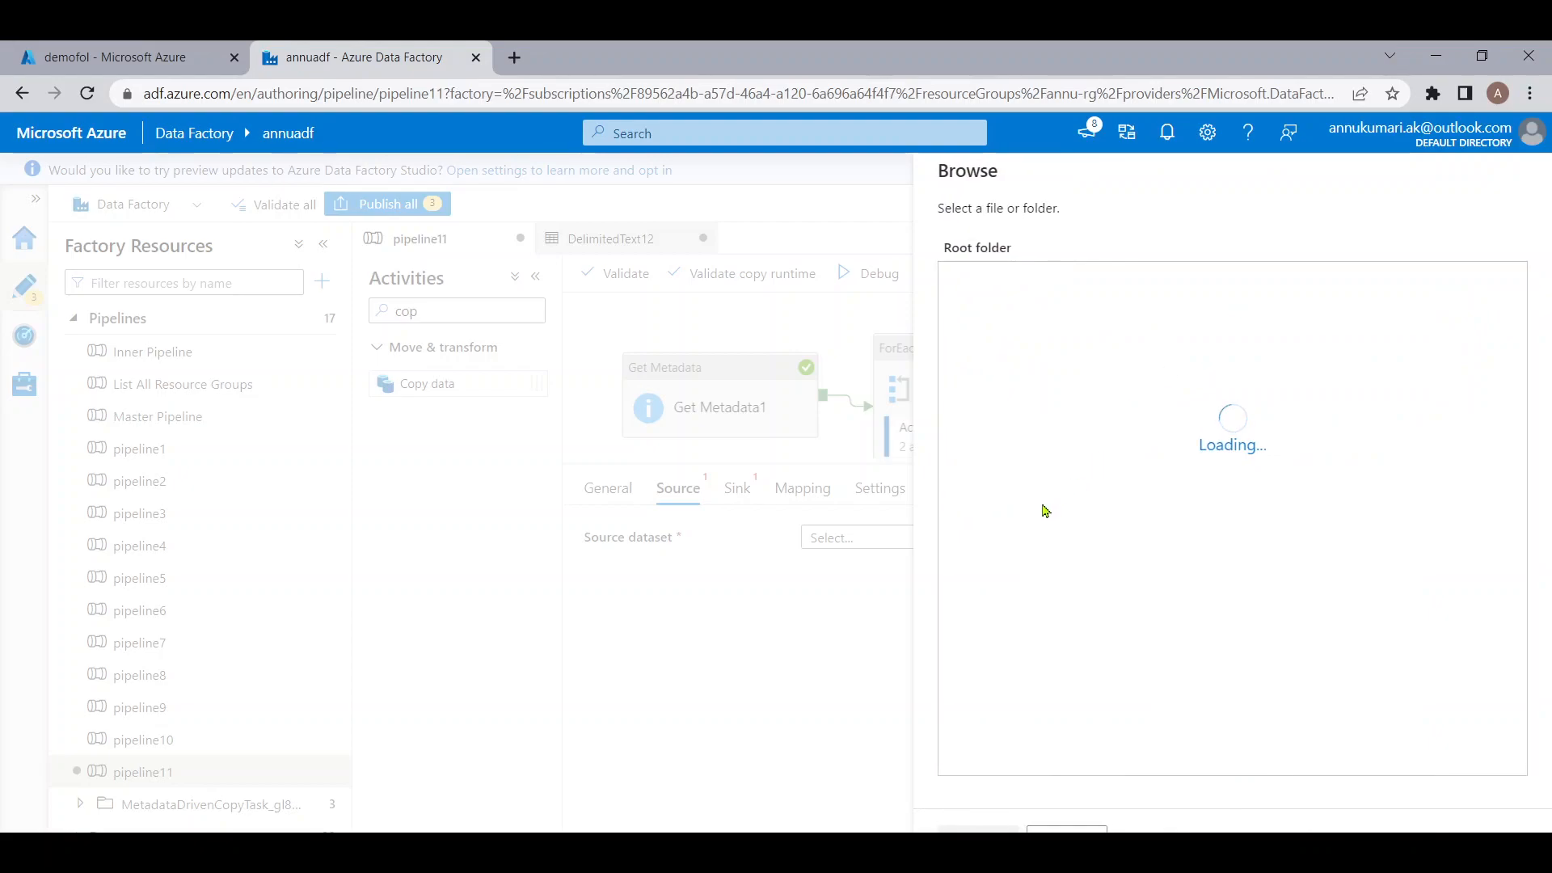
left_click(994, 417)
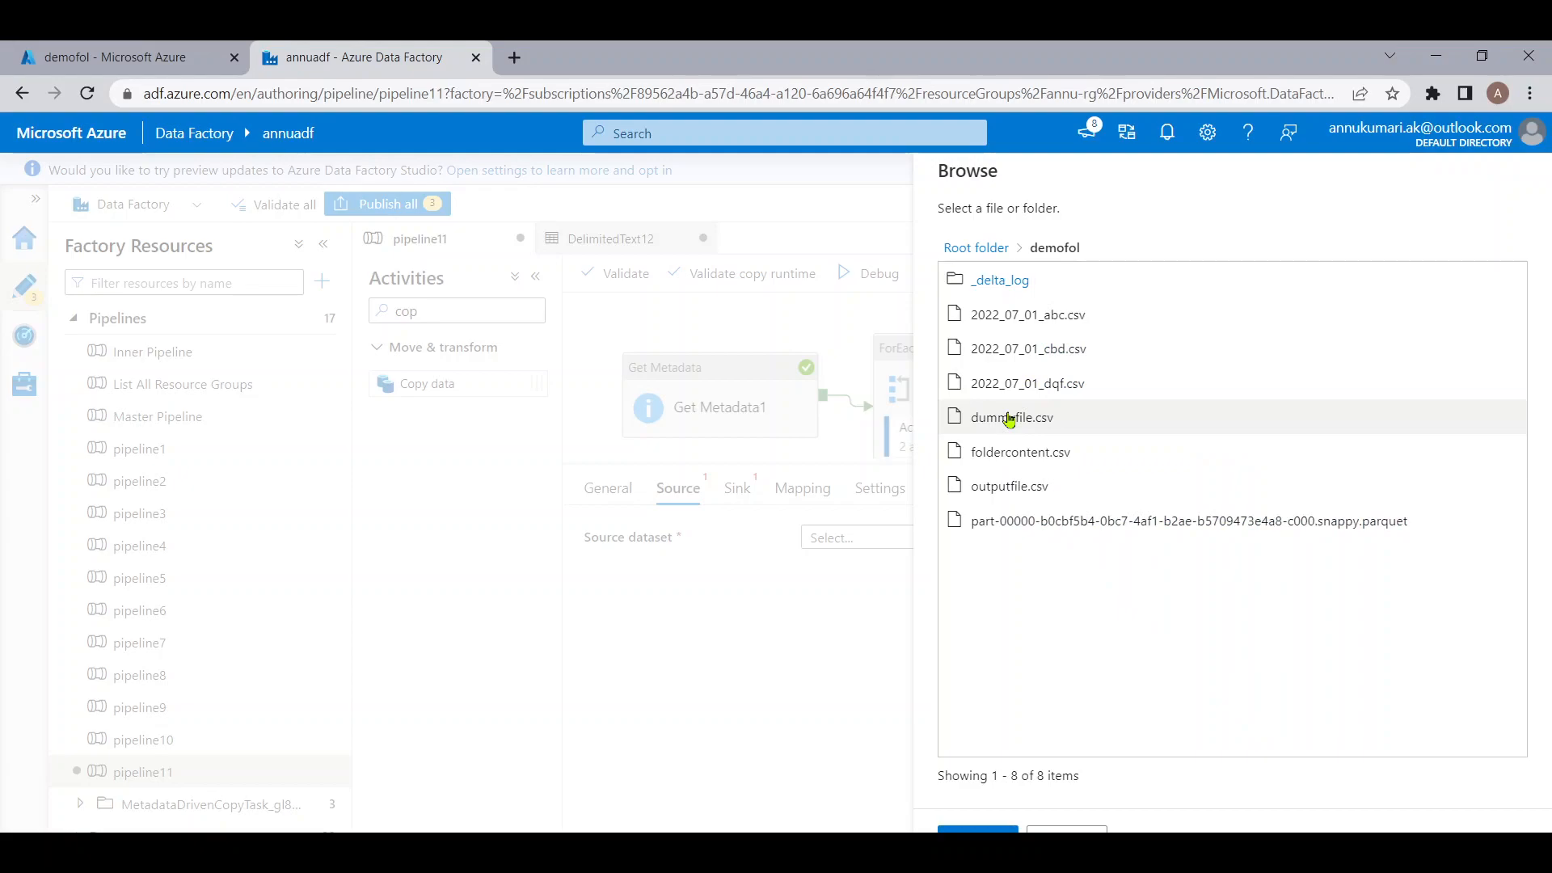
left_click(1008, 418)
left_click(976, 826)
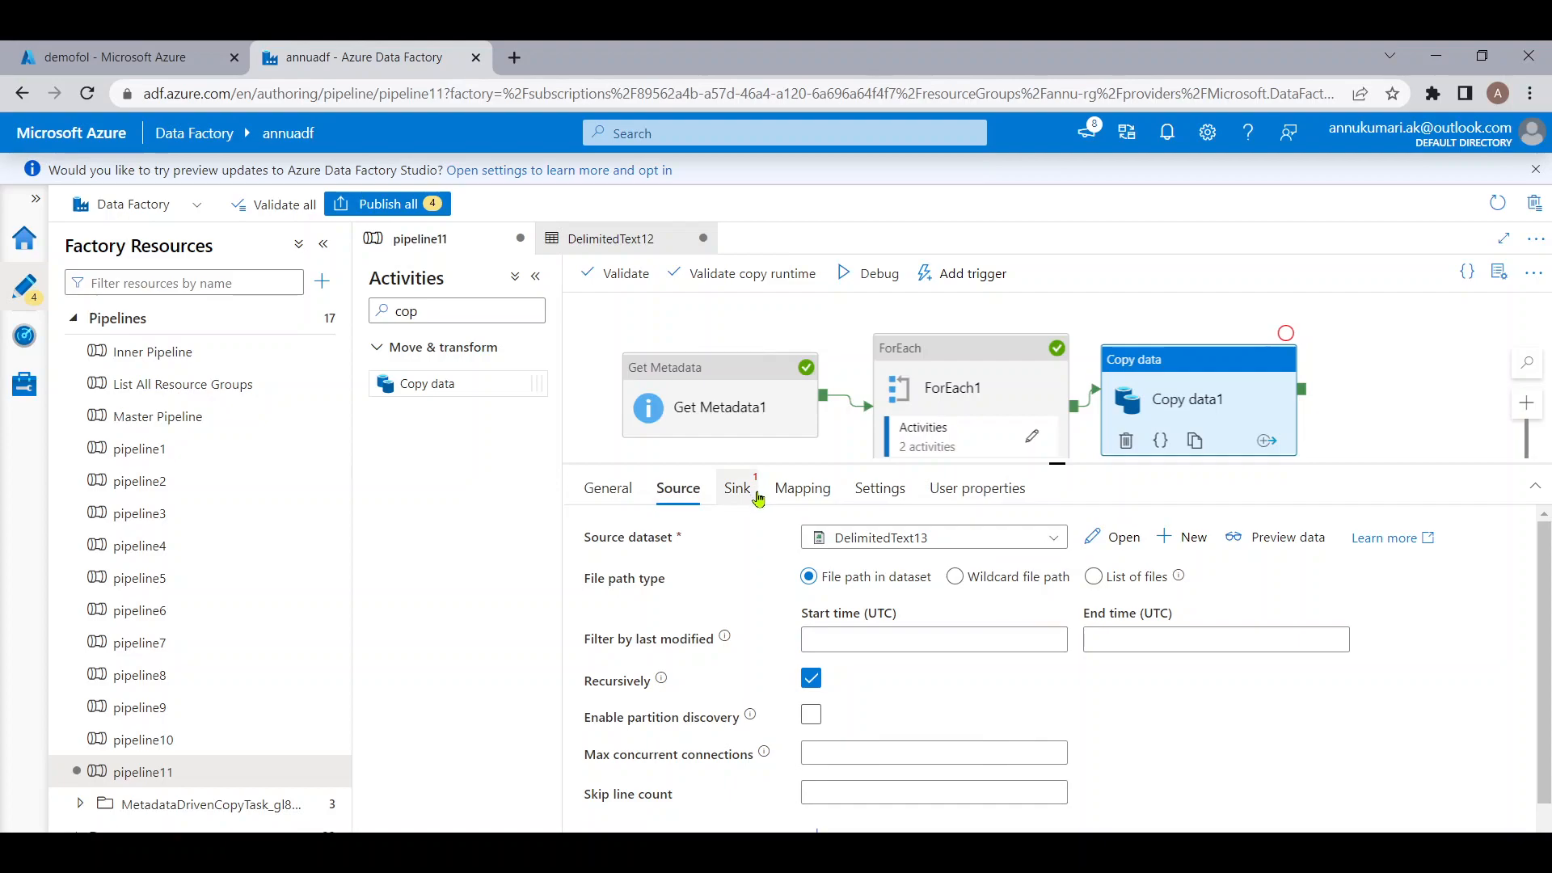
Add two additional columns named EmptyFolder and NonEmptyFolder to the Copy data activity's source
scroll(998, 695, "down", 1)
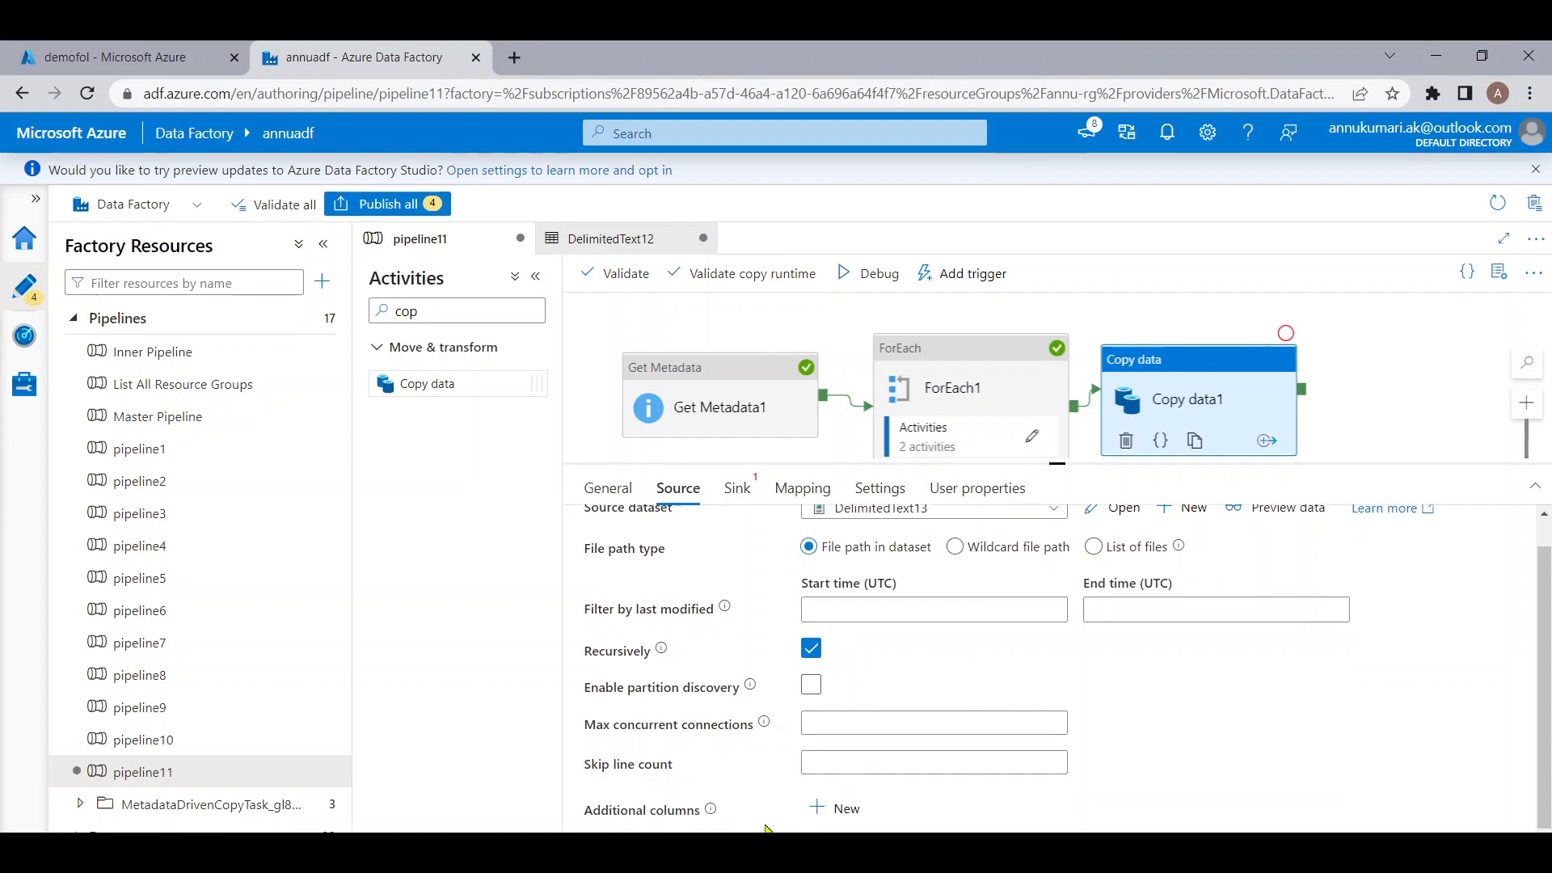
left_click(834, 808)
left_click(953, 770)
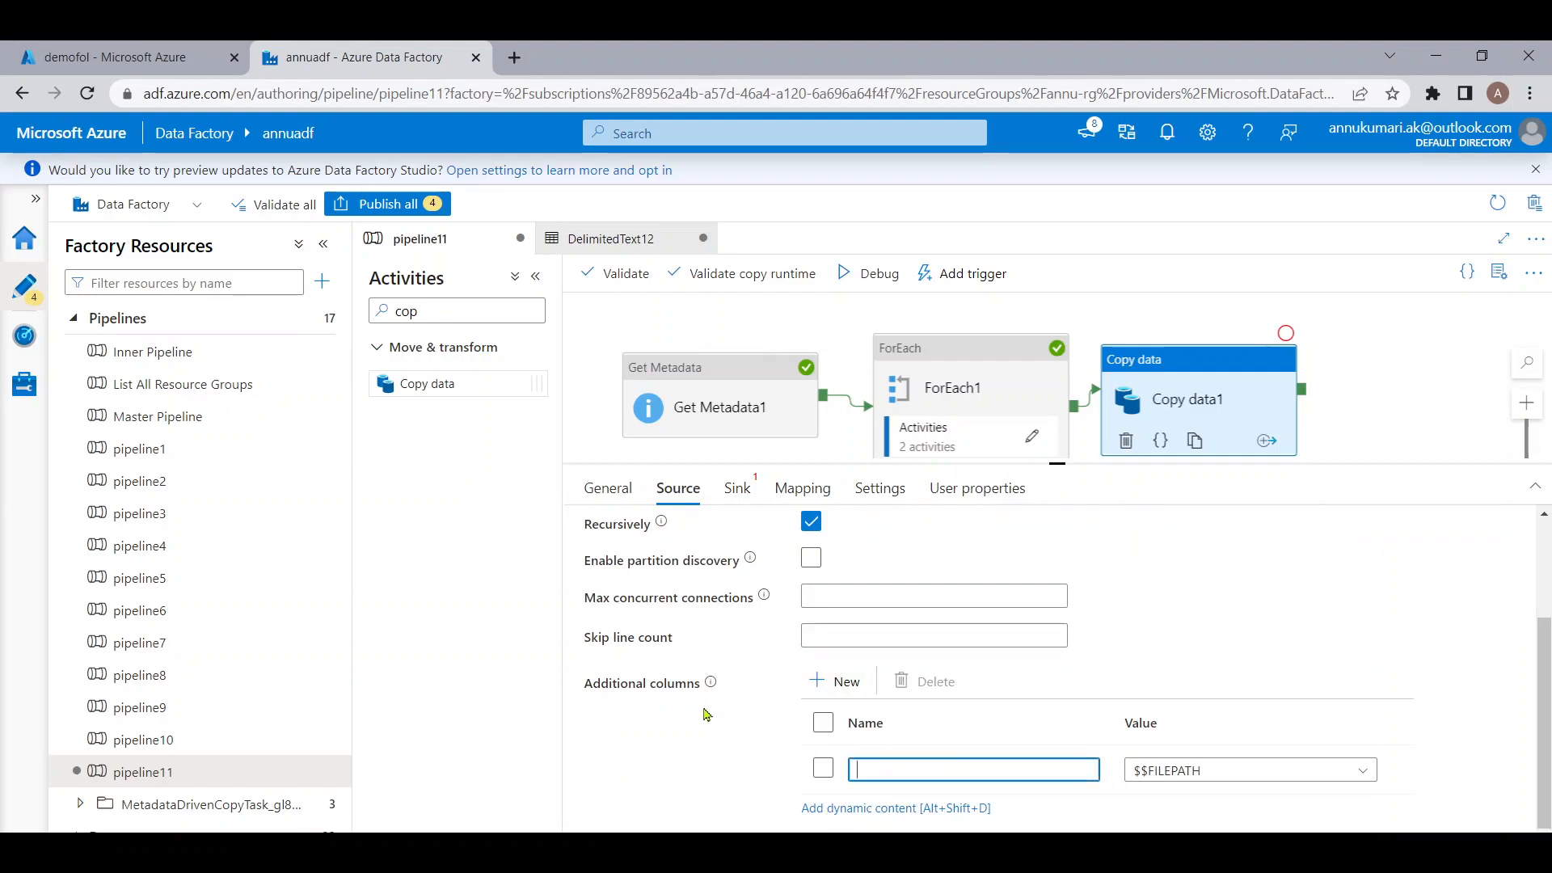
scroll(671, 720, "up", 1)
left_click(792, 717)
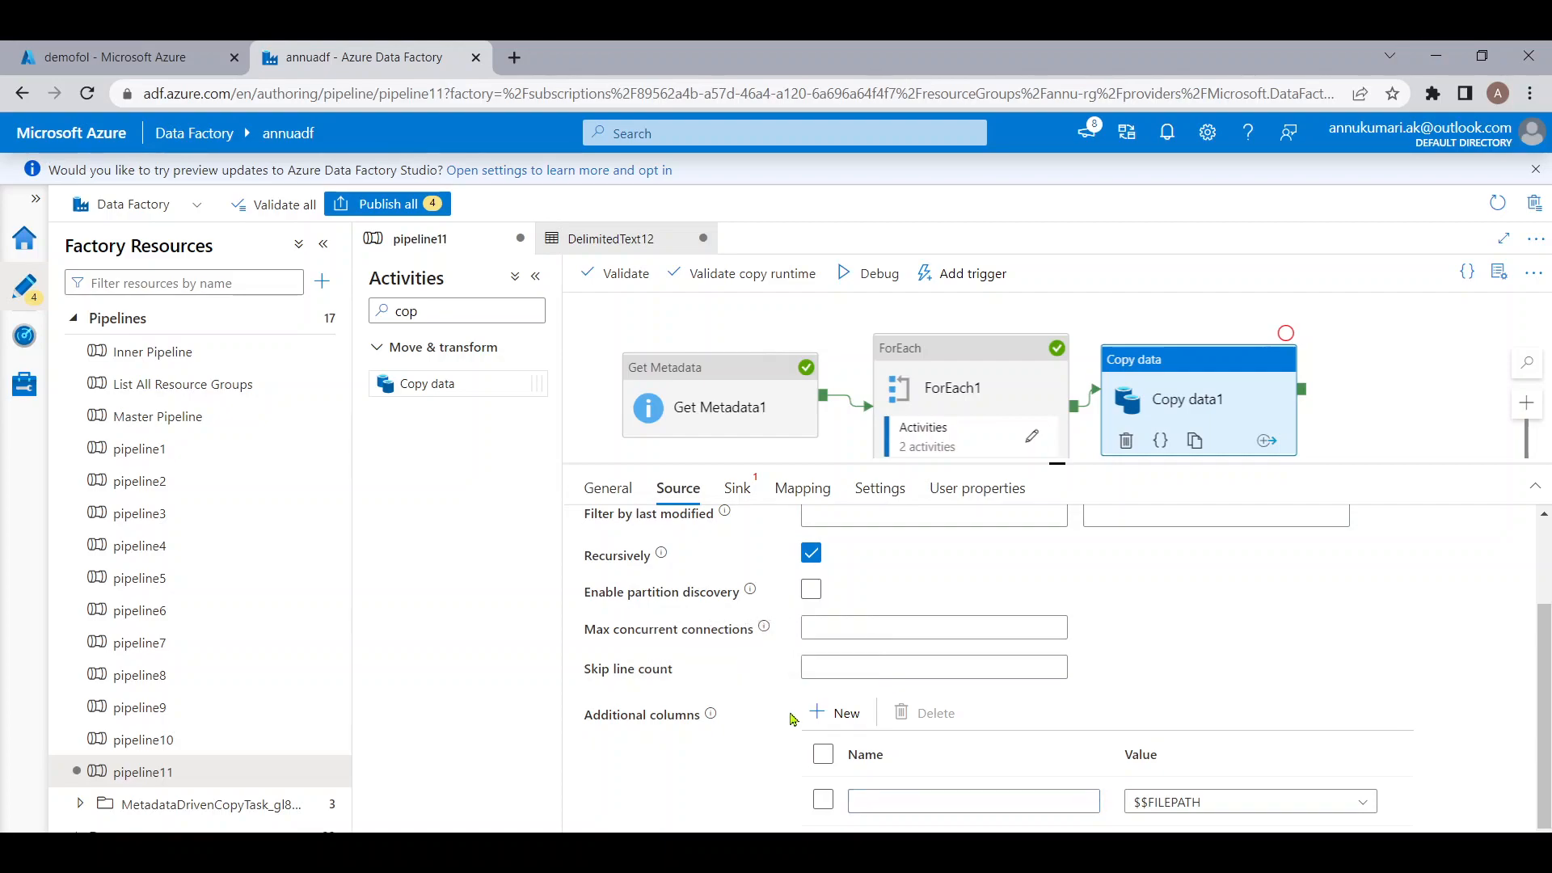
left_click(837, 714)
left_click(866, 732)
type("EmptyFolder")
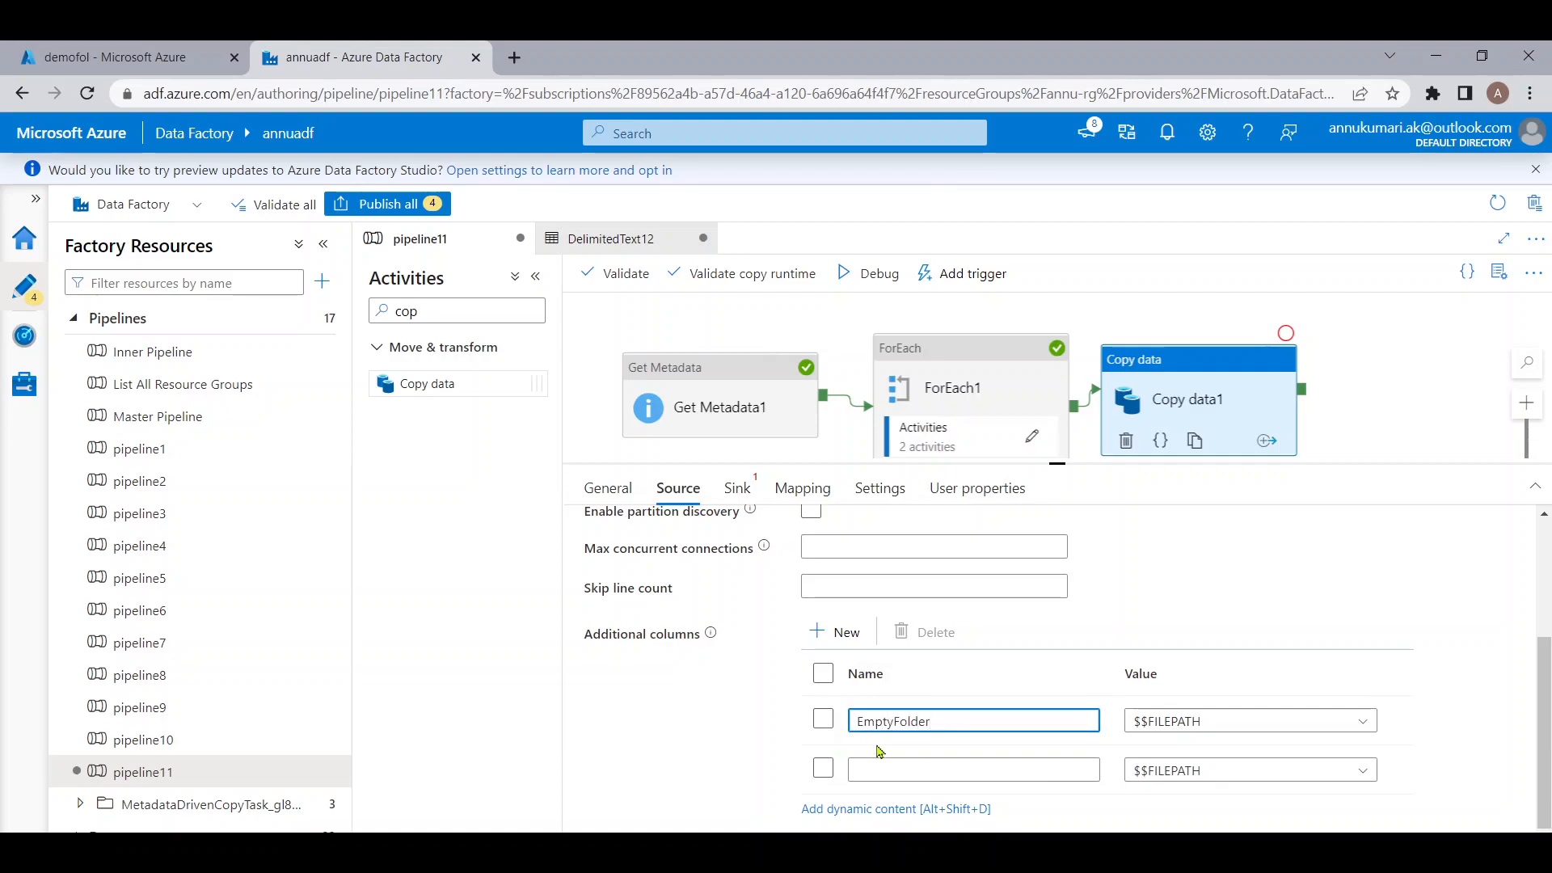
left_click(896, 766)
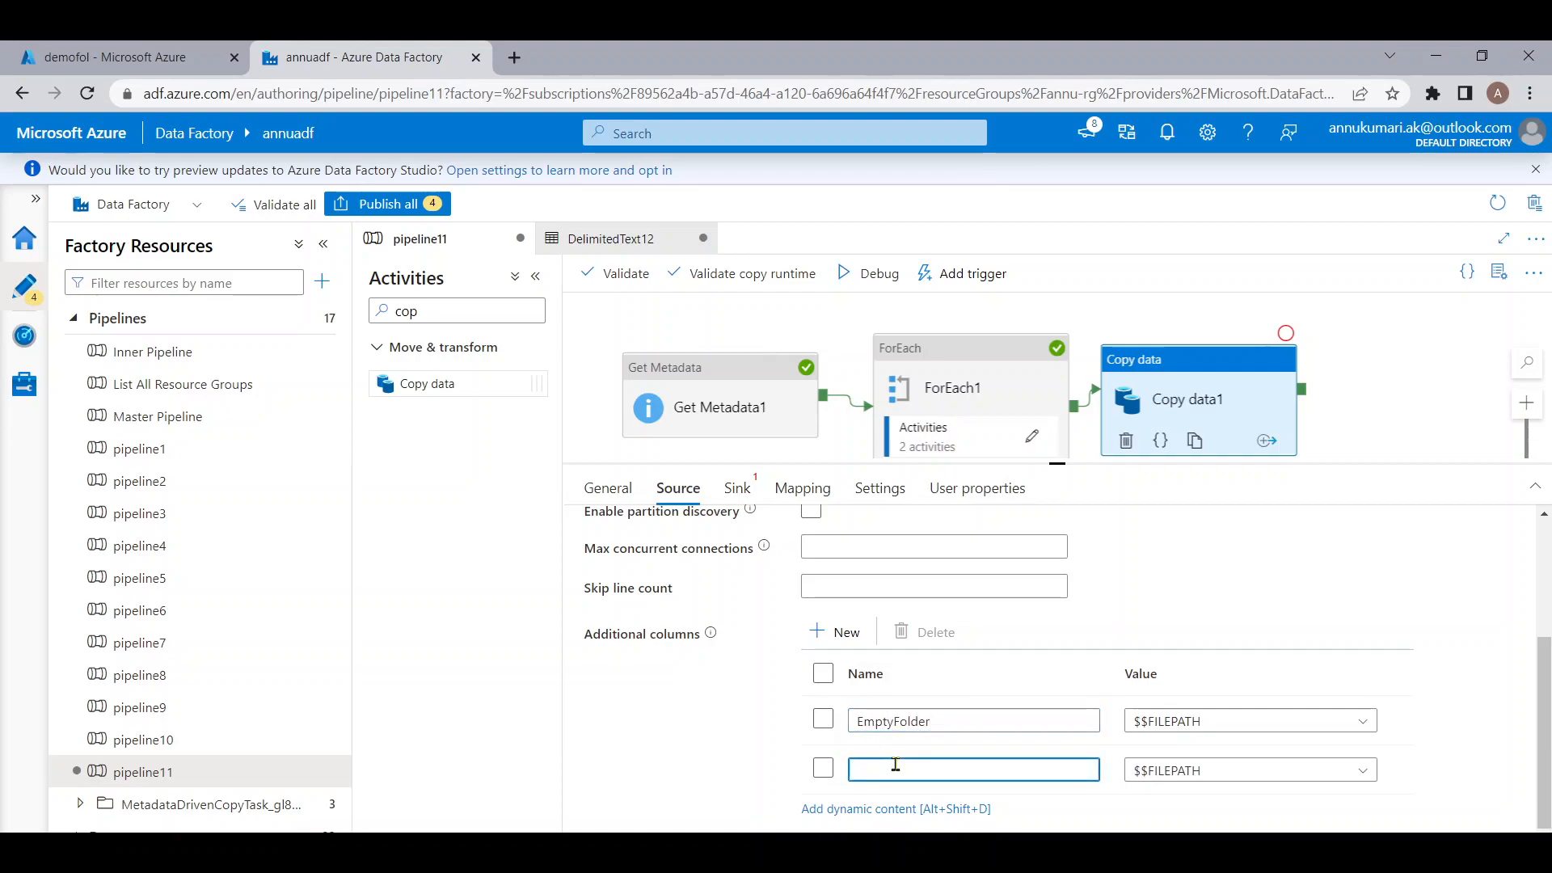
type("NonEm")
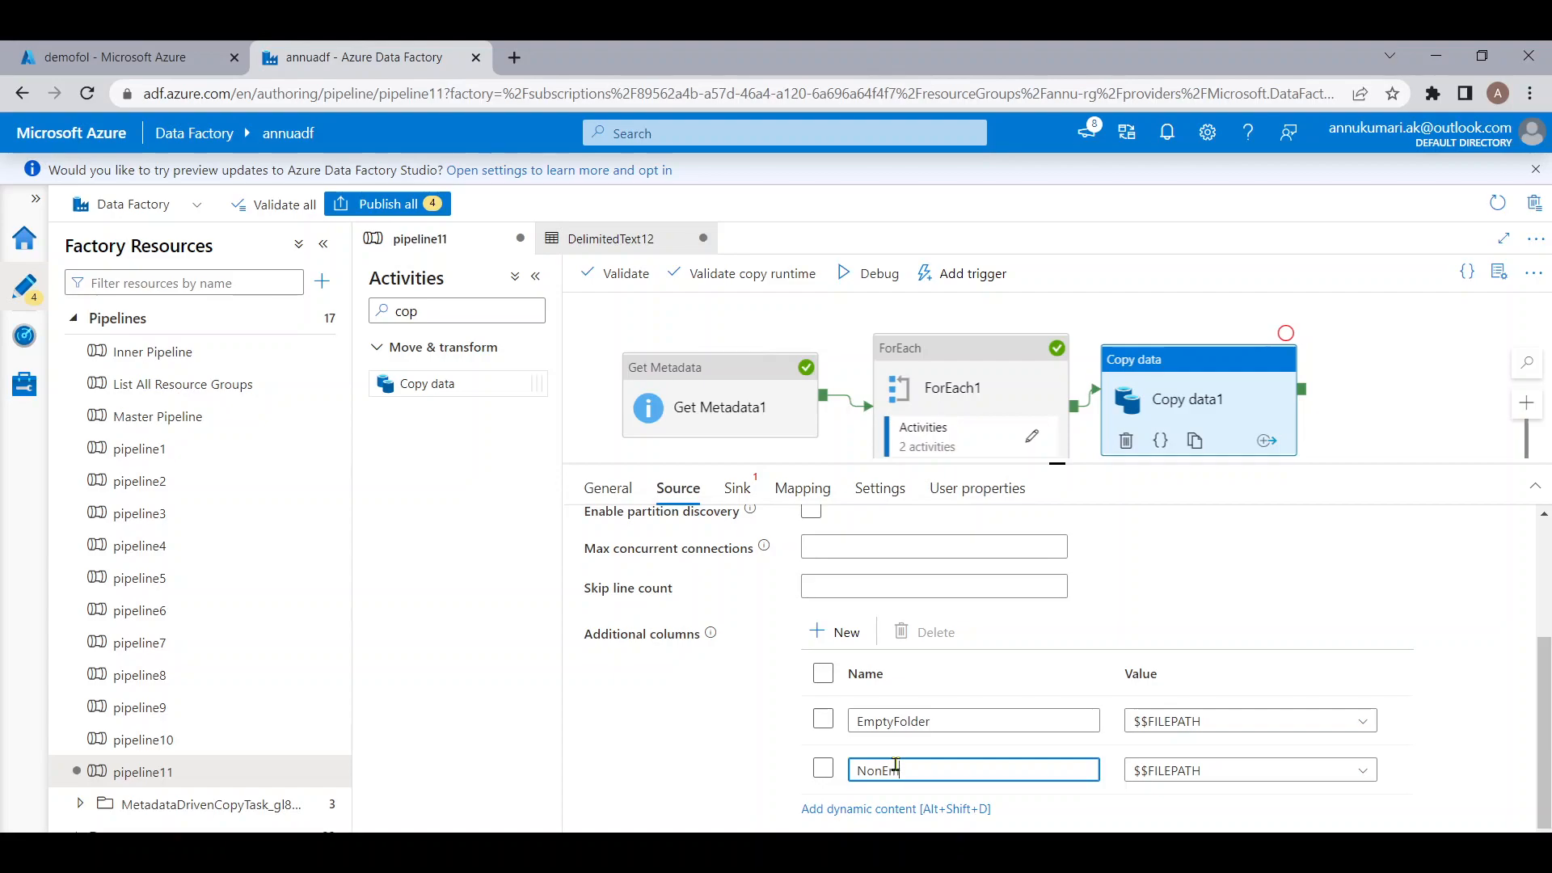
type("ptyFolder")
Set the EmptyFolder column's value to the dynamic expression @{variables('EmptyFolder')}
left_click(1177, 738)
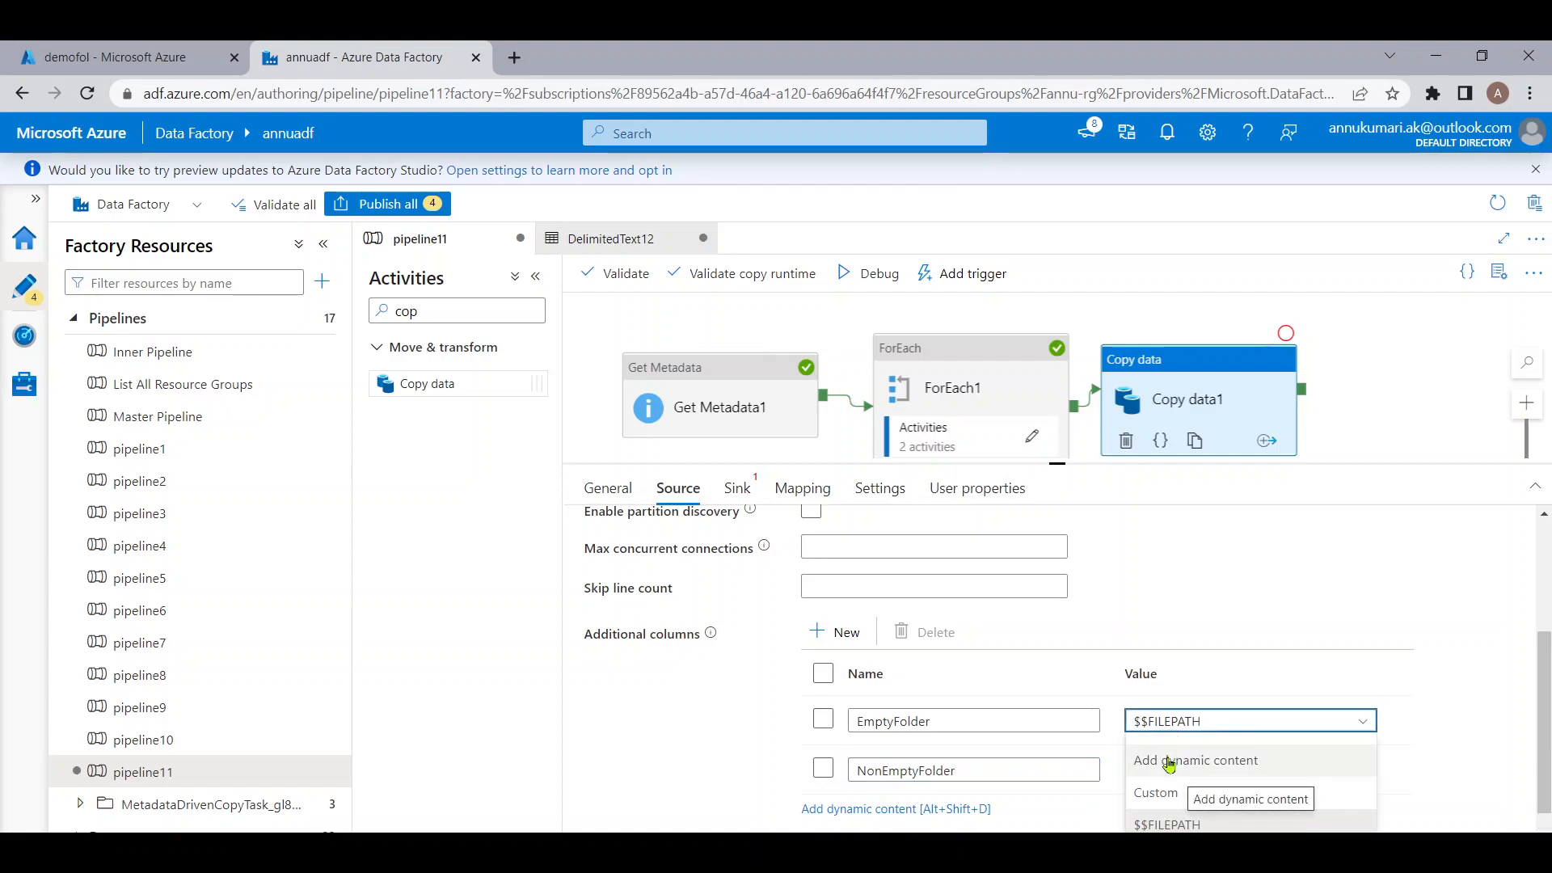
left_click(1170, 761)
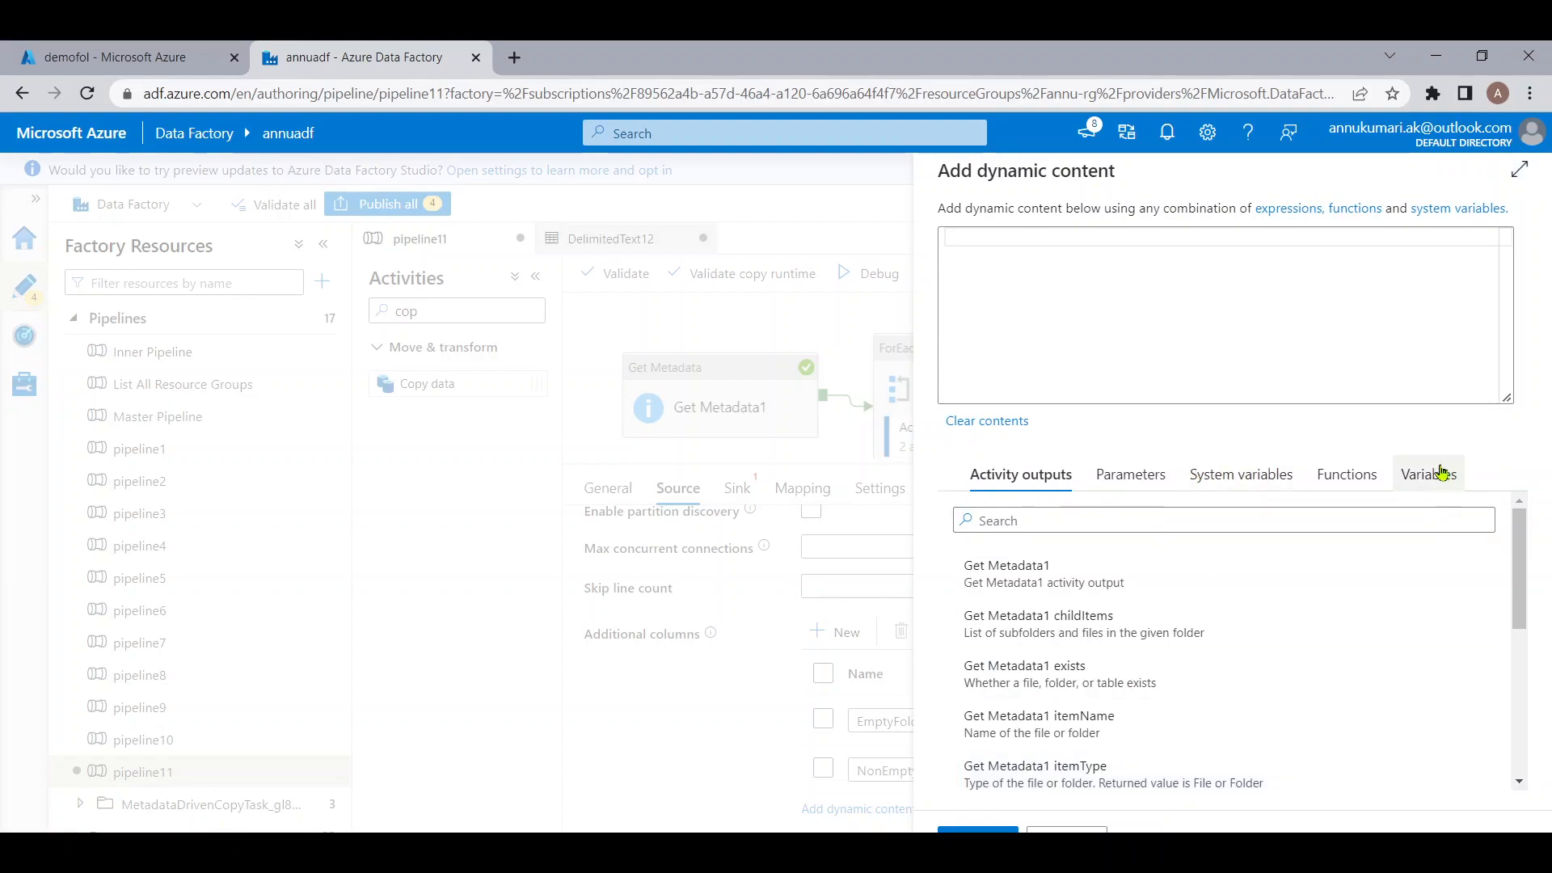
left_click(1441, 472)
left_click(999, 563)
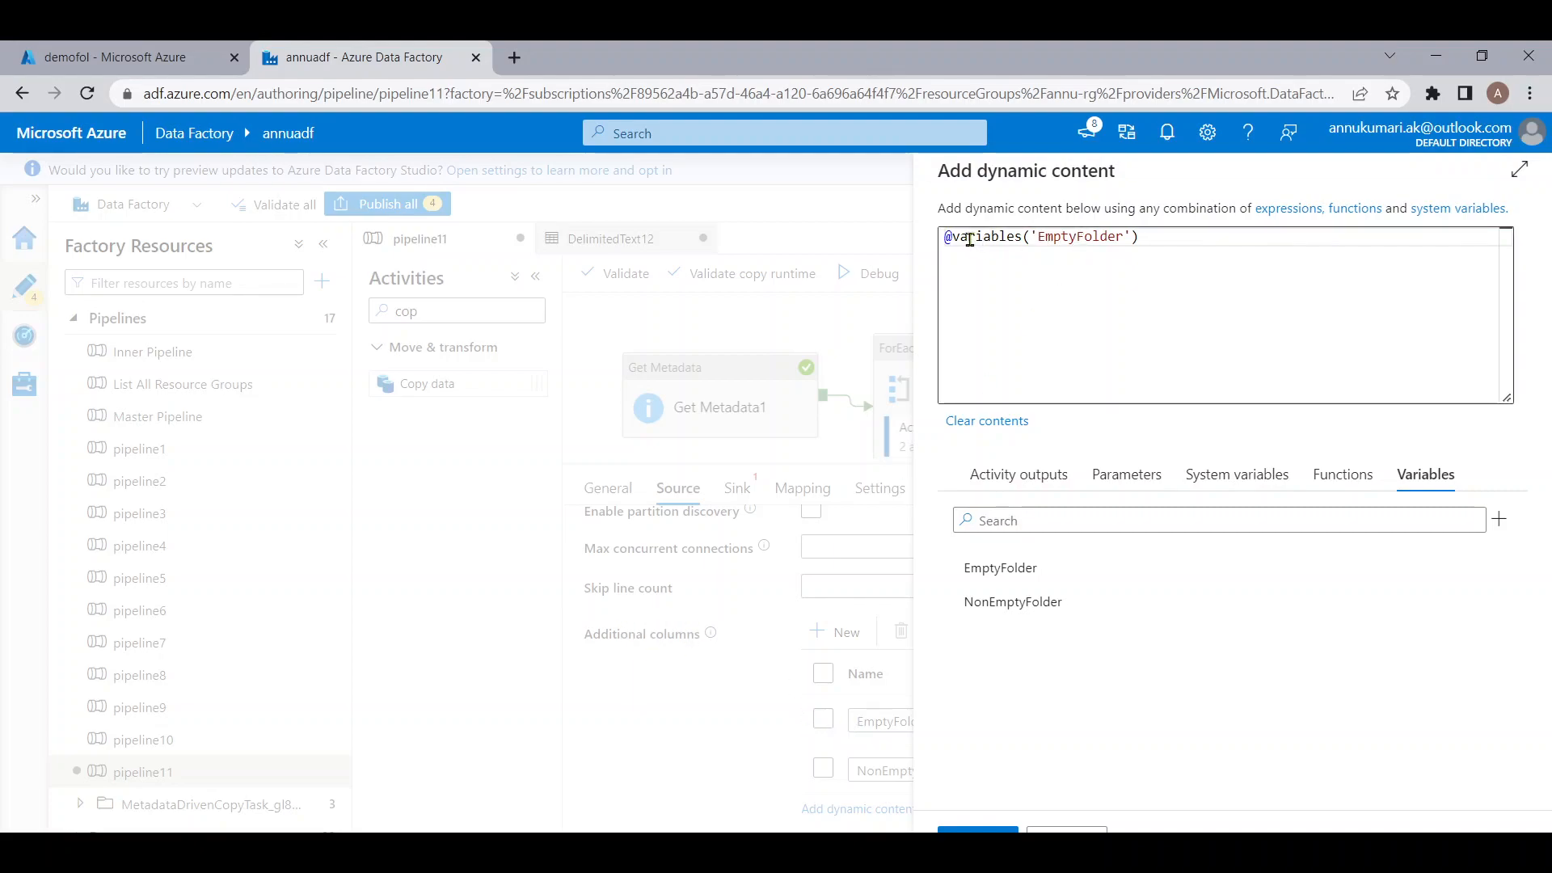
left_click(1185, 244)
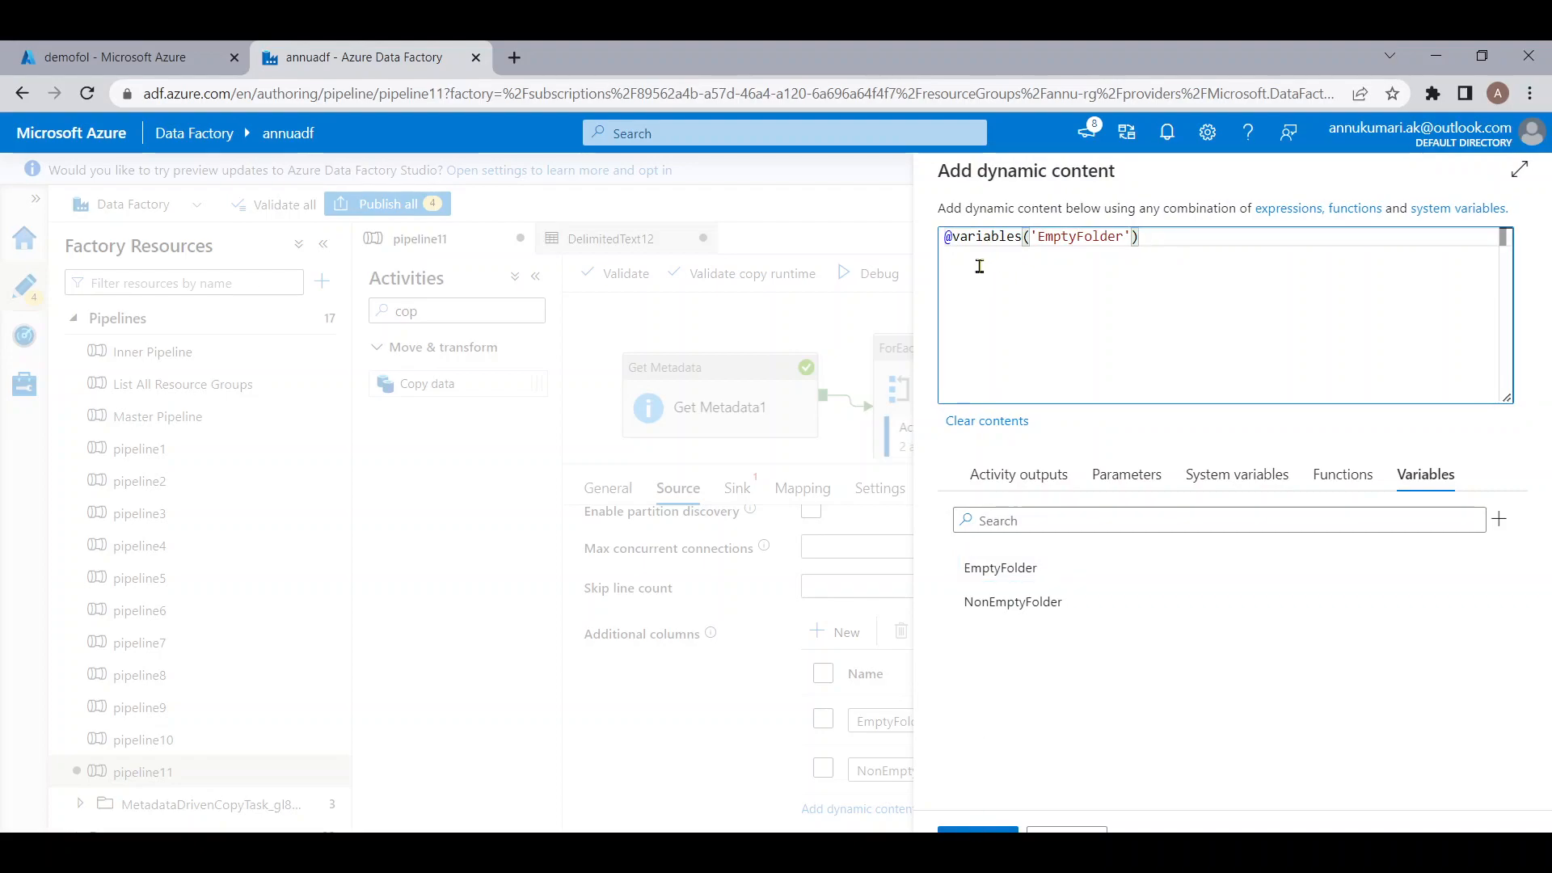
left_click(951, 240)
type("{")
left_click(1221, 312)
type("}")
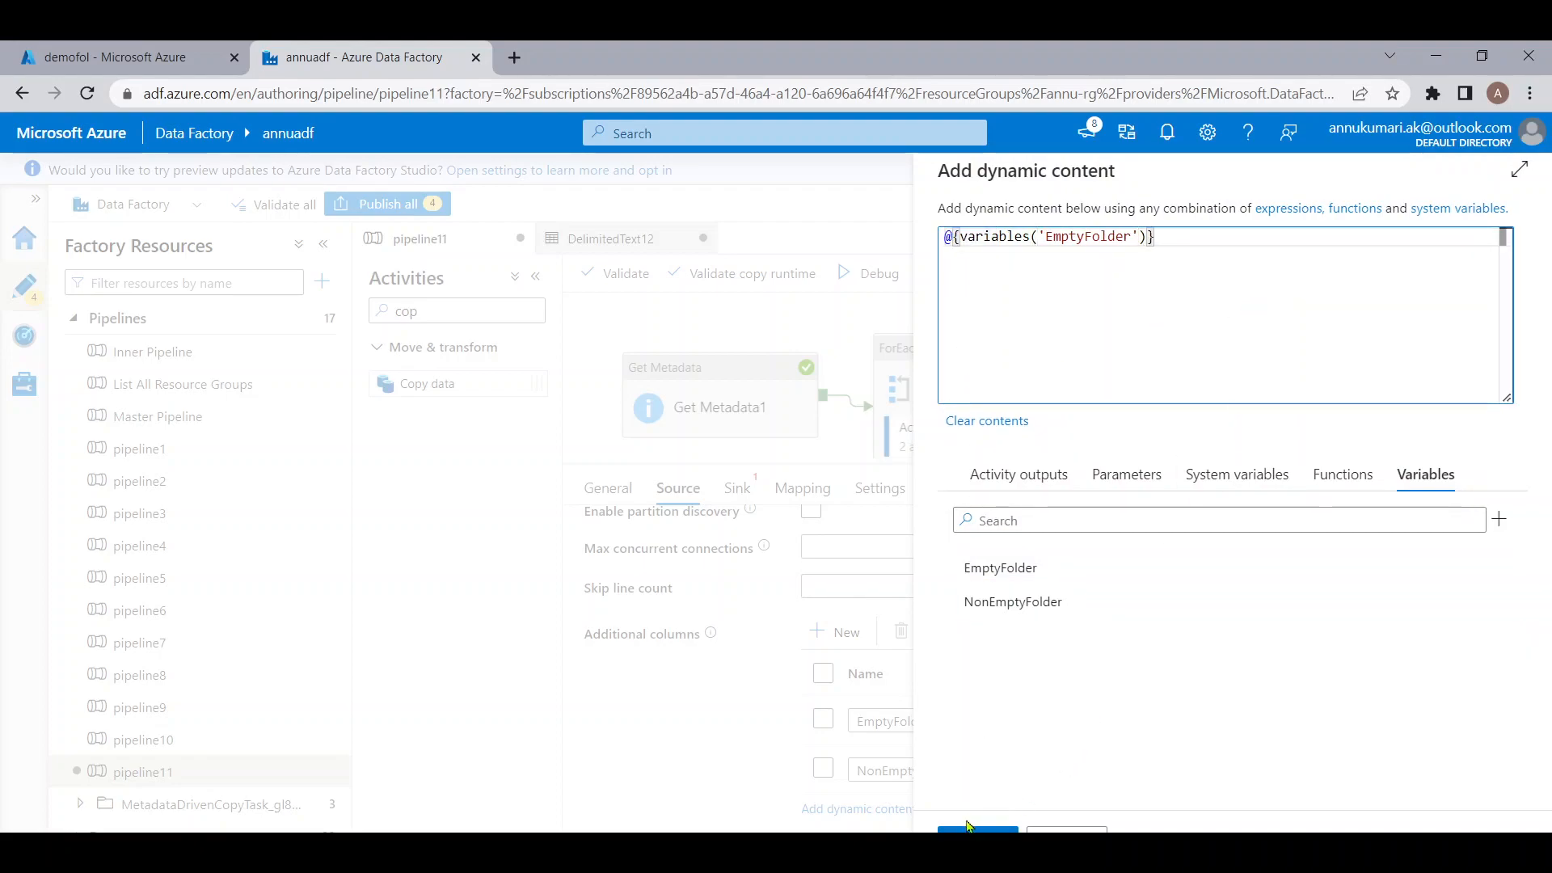
left_click(969, 826)
Set the NonEmptyFolder column's value to the dynamic expression @{variables('NonEmptyFolder')}
left_click(1157, 800)
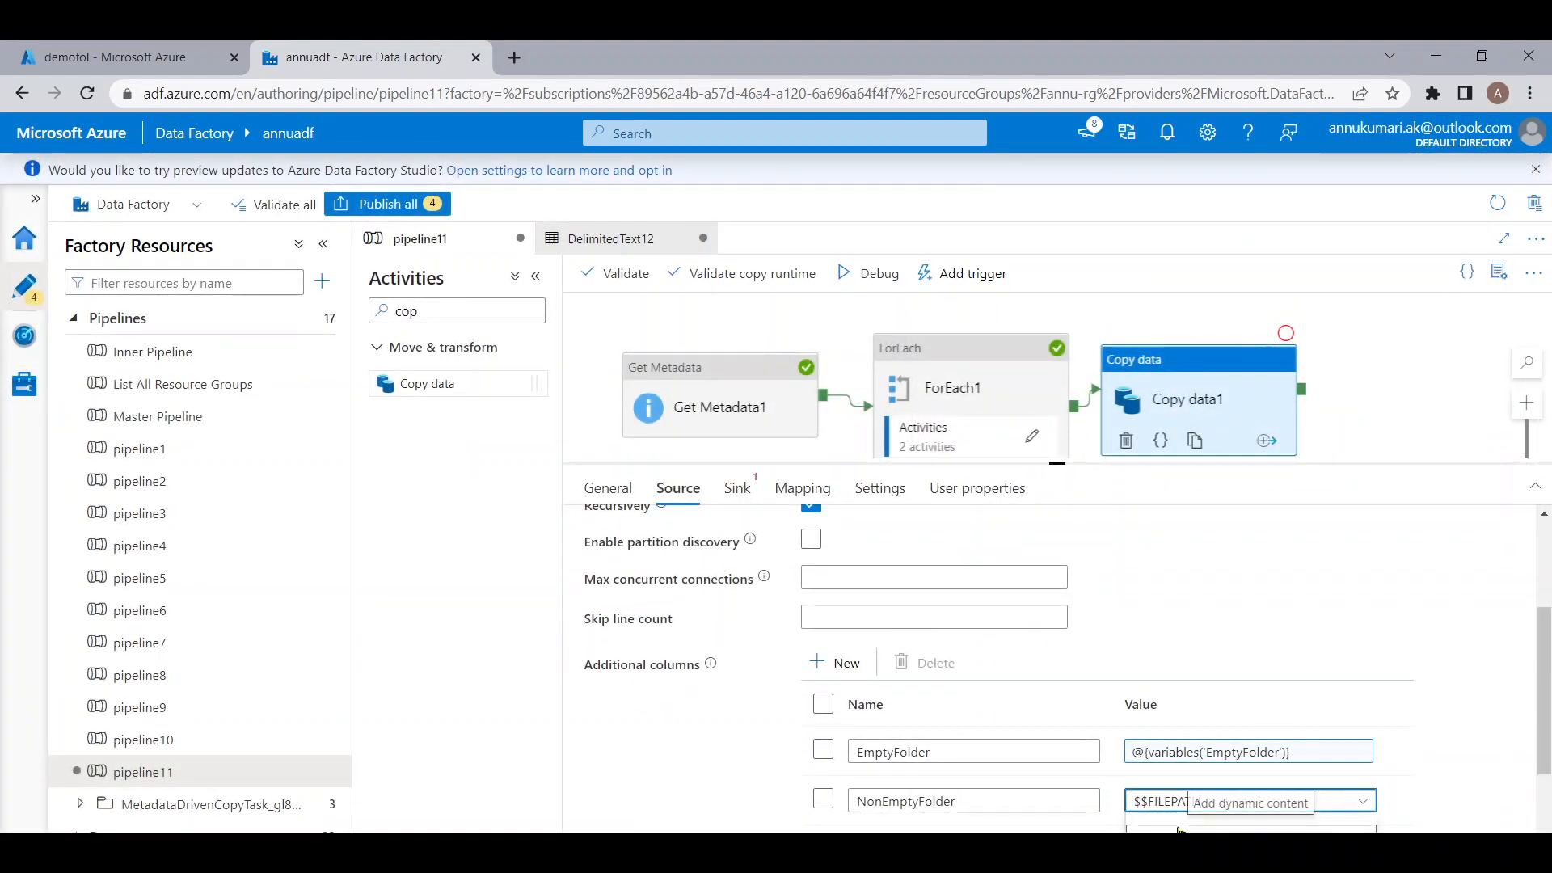
left_click(1179, 830)
left_click(1419, 475)
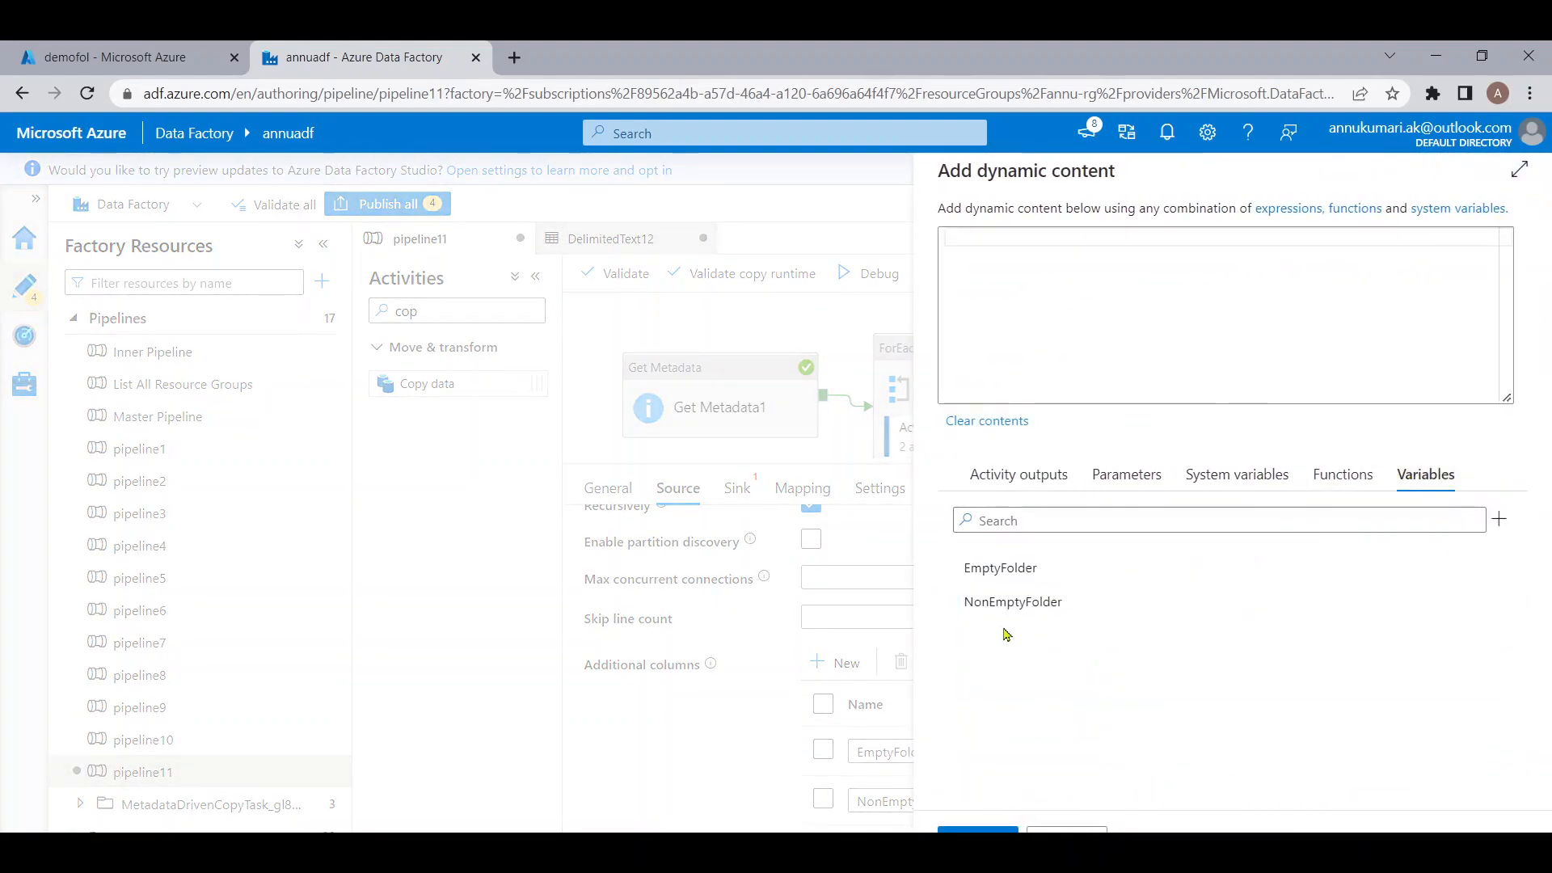
left_click(1012, 602)
left_click(951, 236)
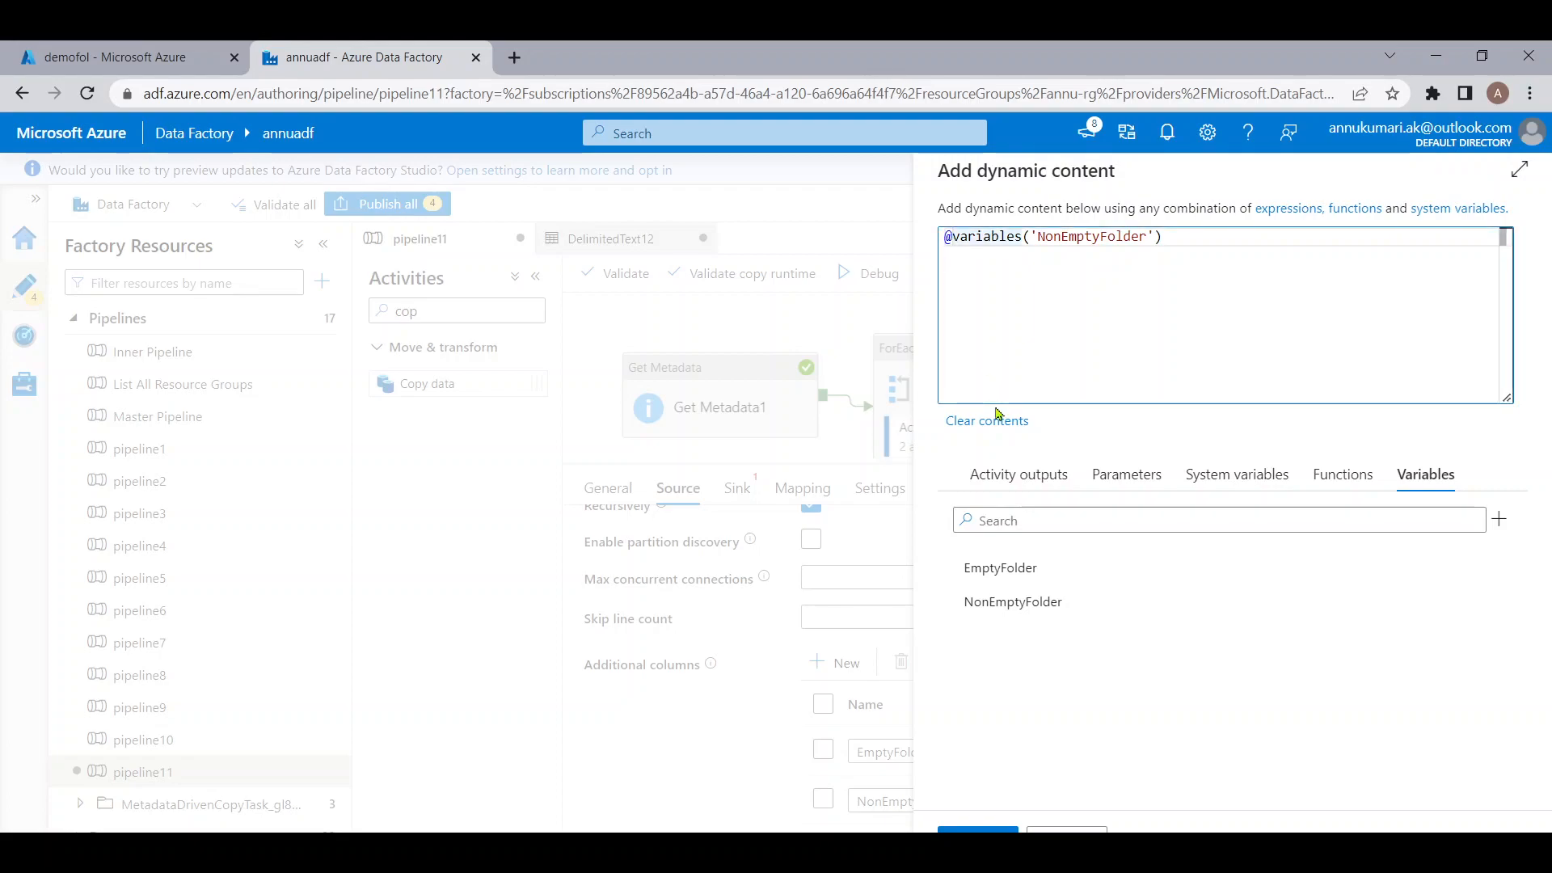
type("{")
left_click(1257, 332)
type("}")
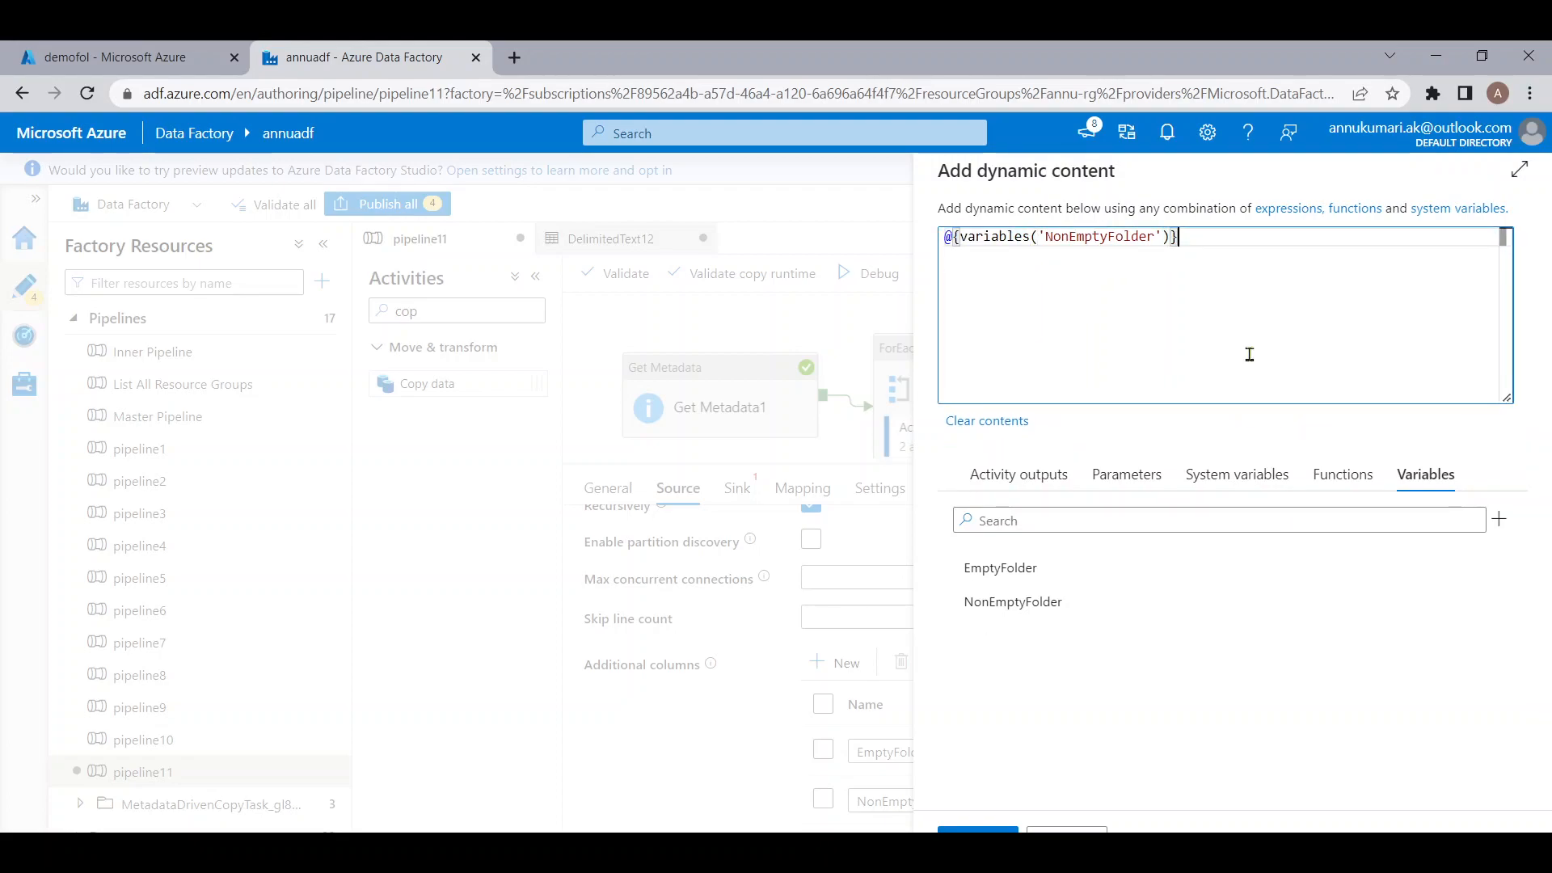
left_click(997, 824)
Choose AzureSqlTable1 as the Copy data activity's sink dataset and set its table option to Auto create table
left_click(733, 489)
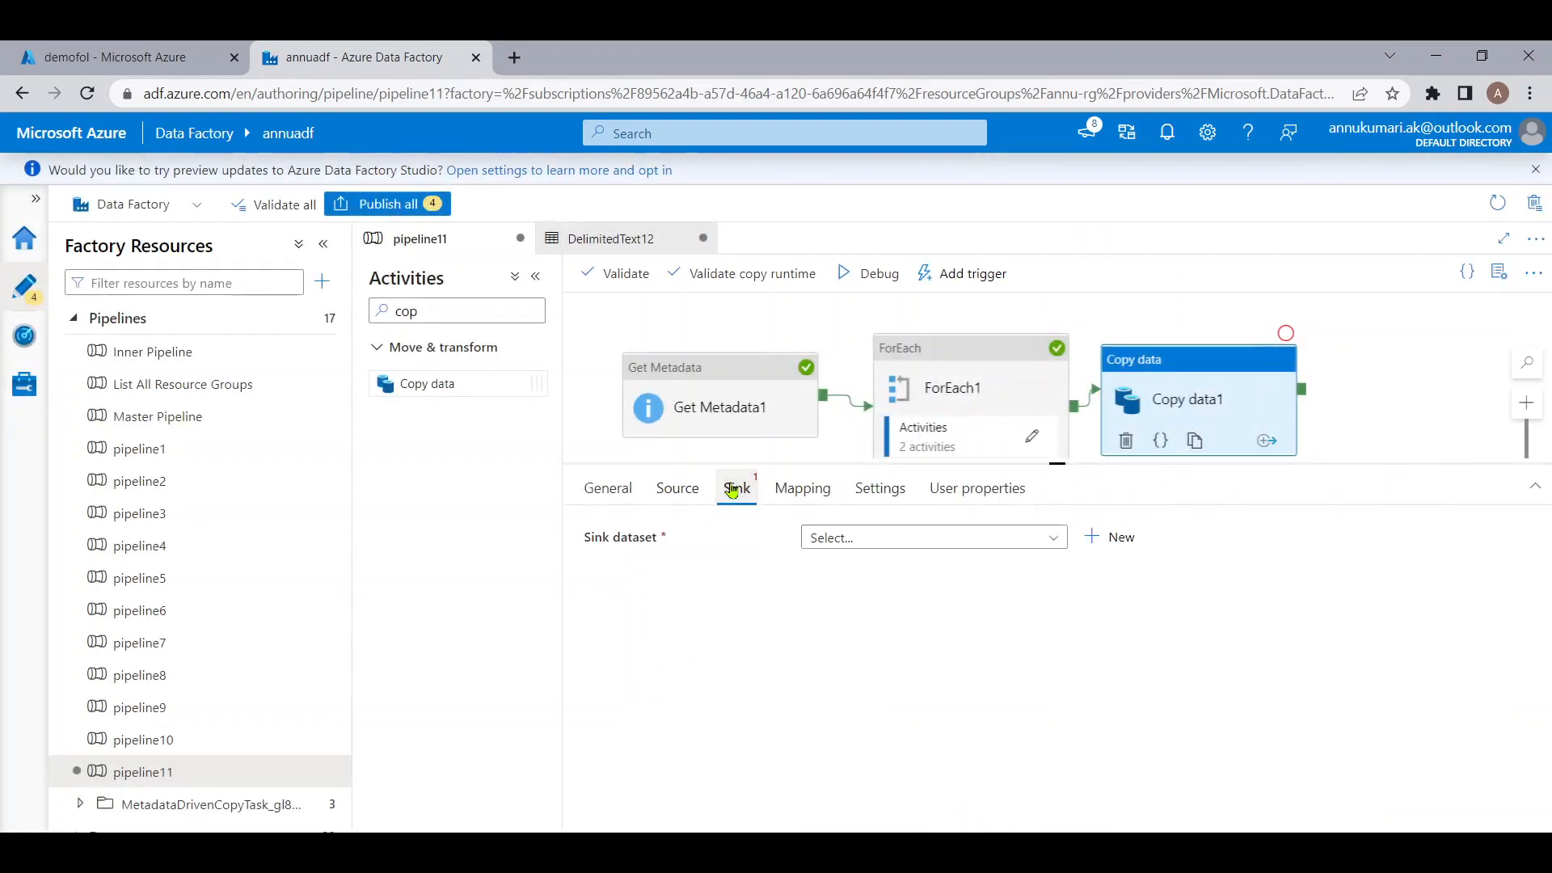
left_click(970, 540)
left_click(875, 638)
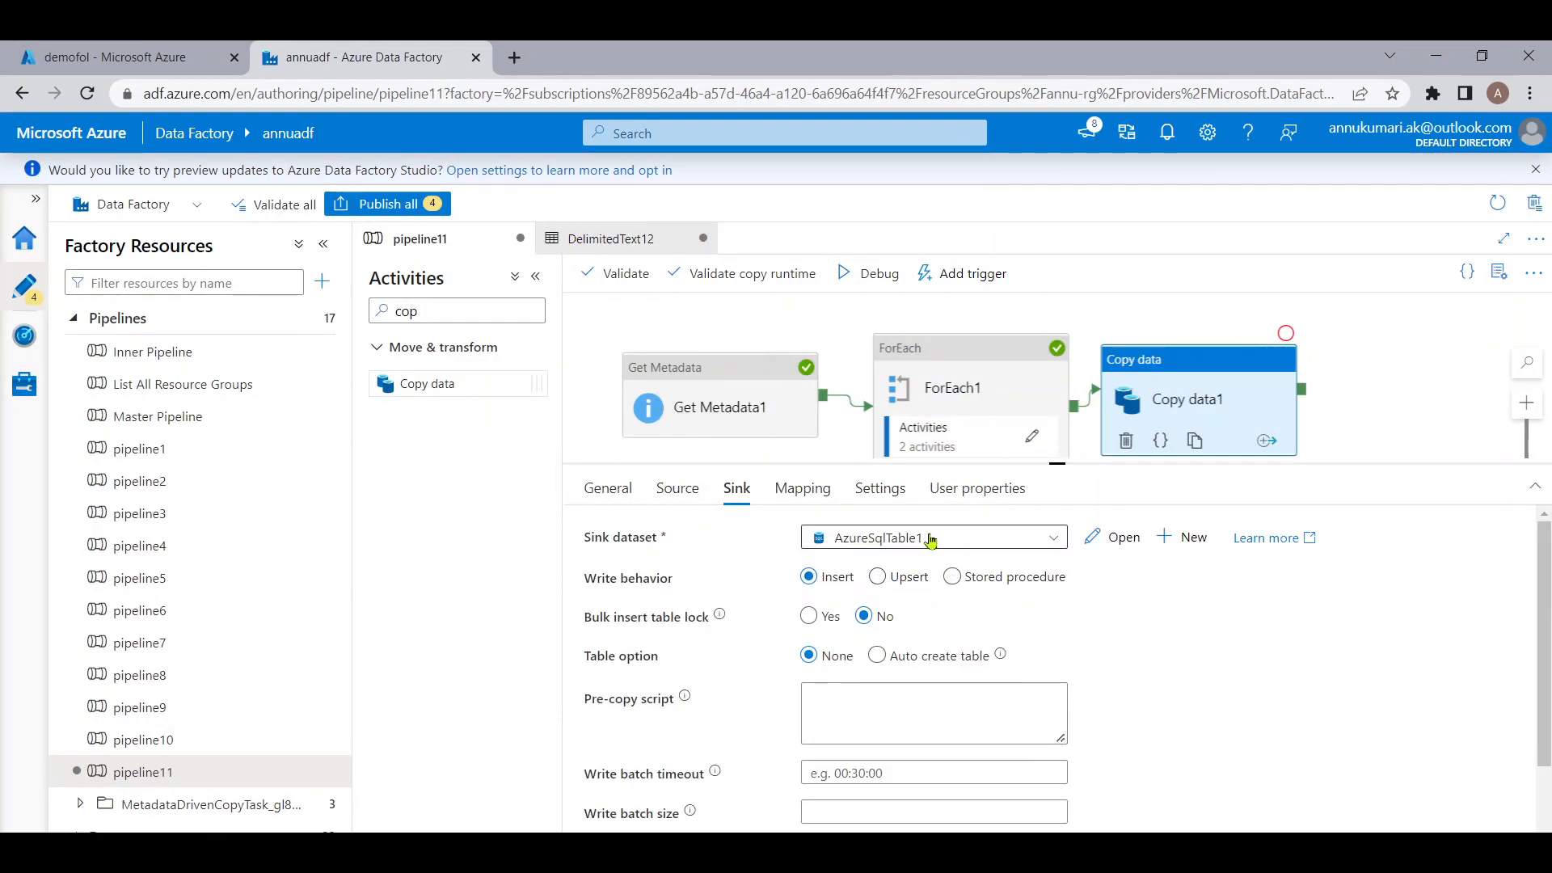
left_click(899, 661)
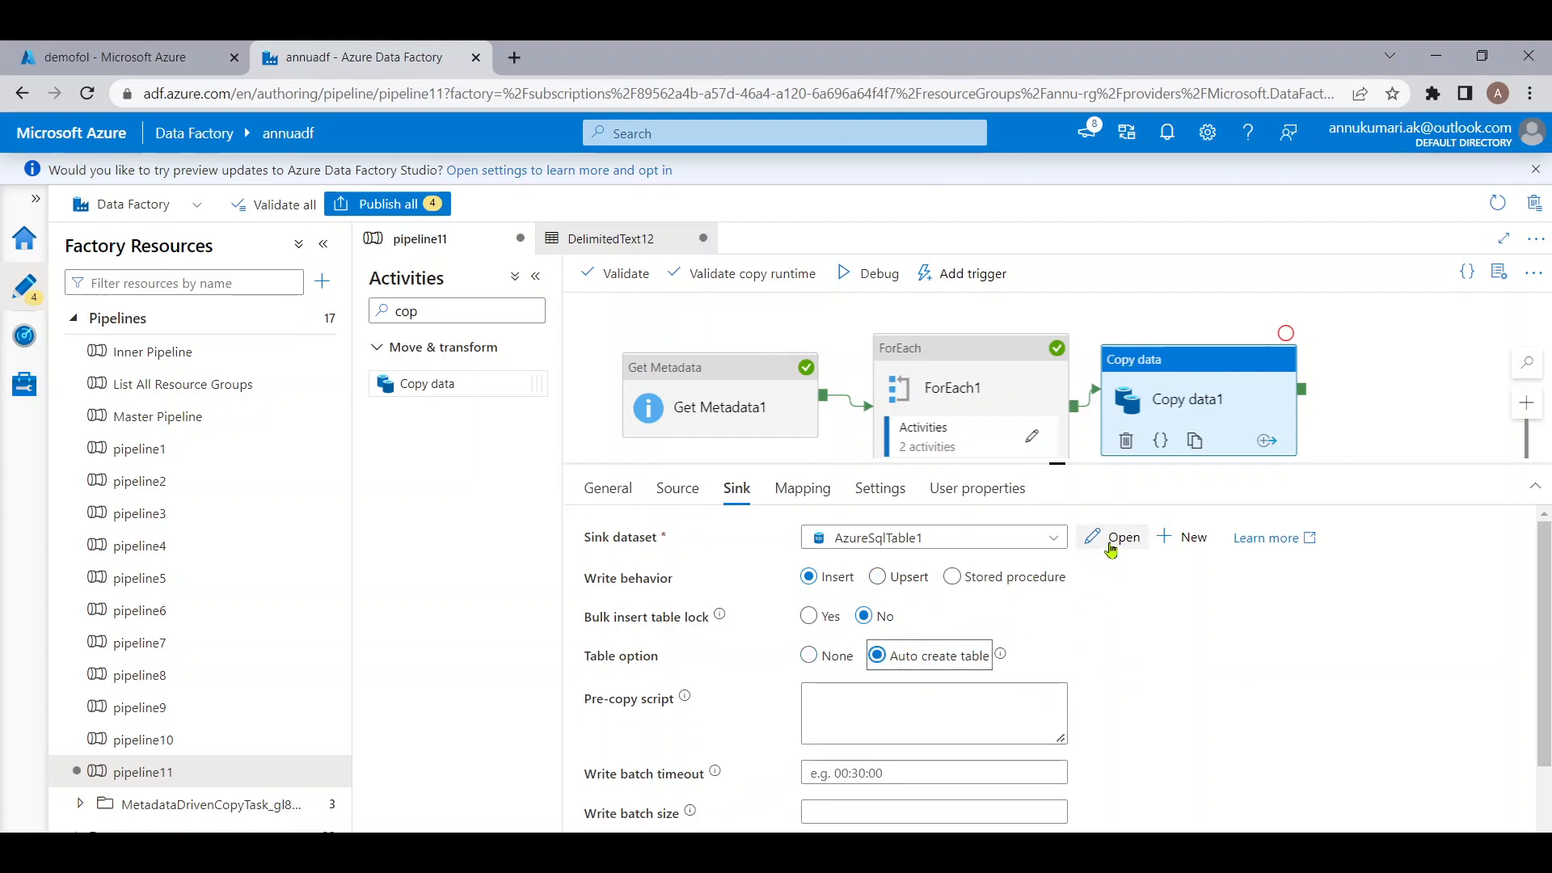
Open the AzureSqlTable1 dataset, enable manual table entry and set the table to dbo.newtable
left_click(1111, 538)
left_click(601, 621)
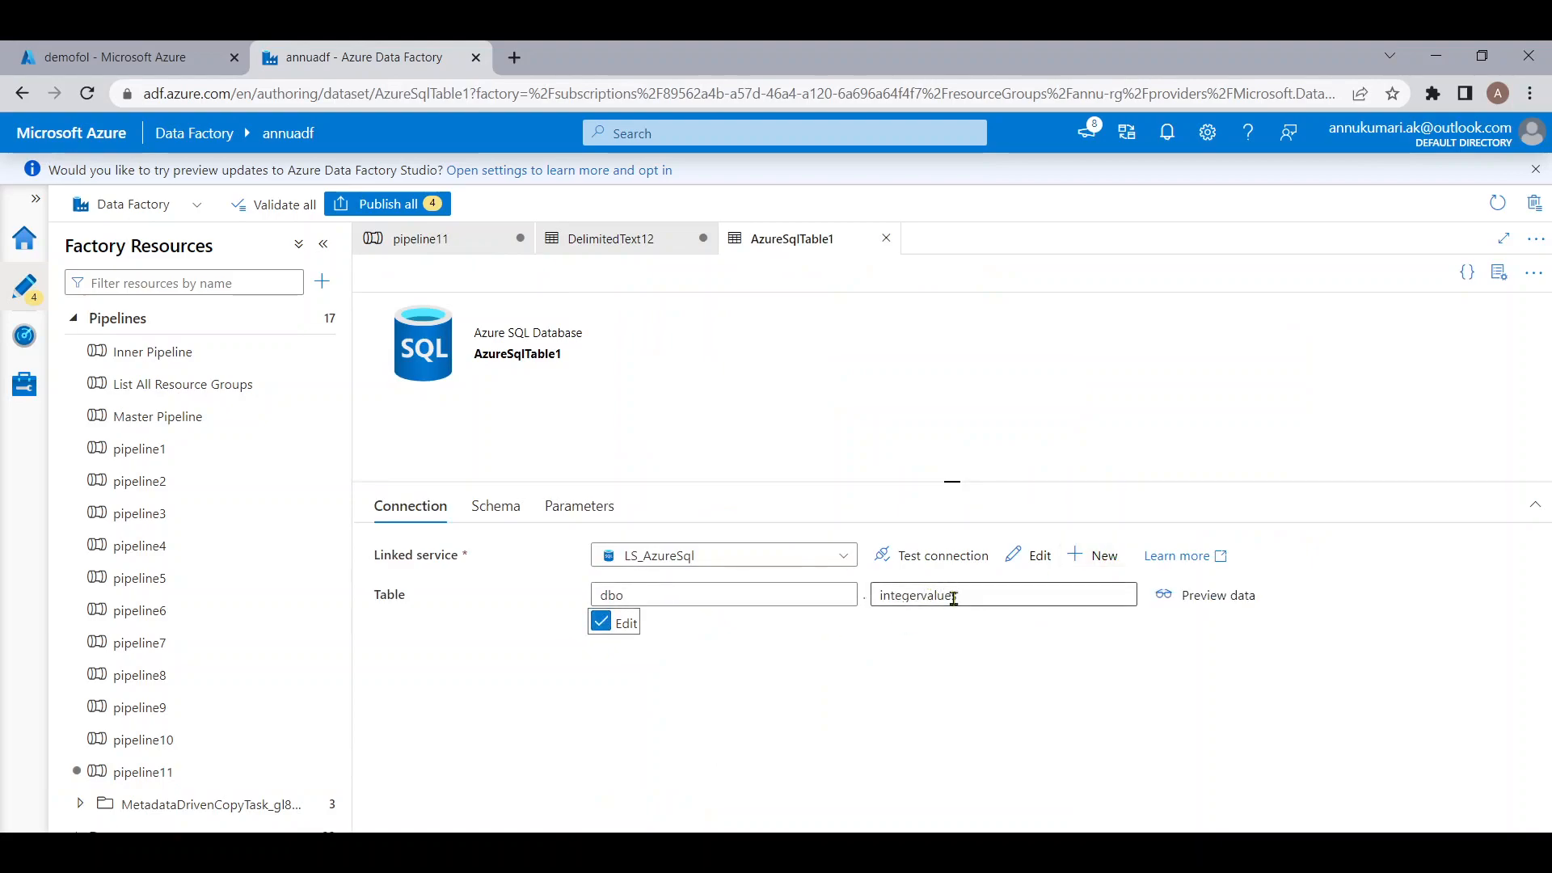
left_click(954, 598)
key("ctrl+a")
key("BackSpace")
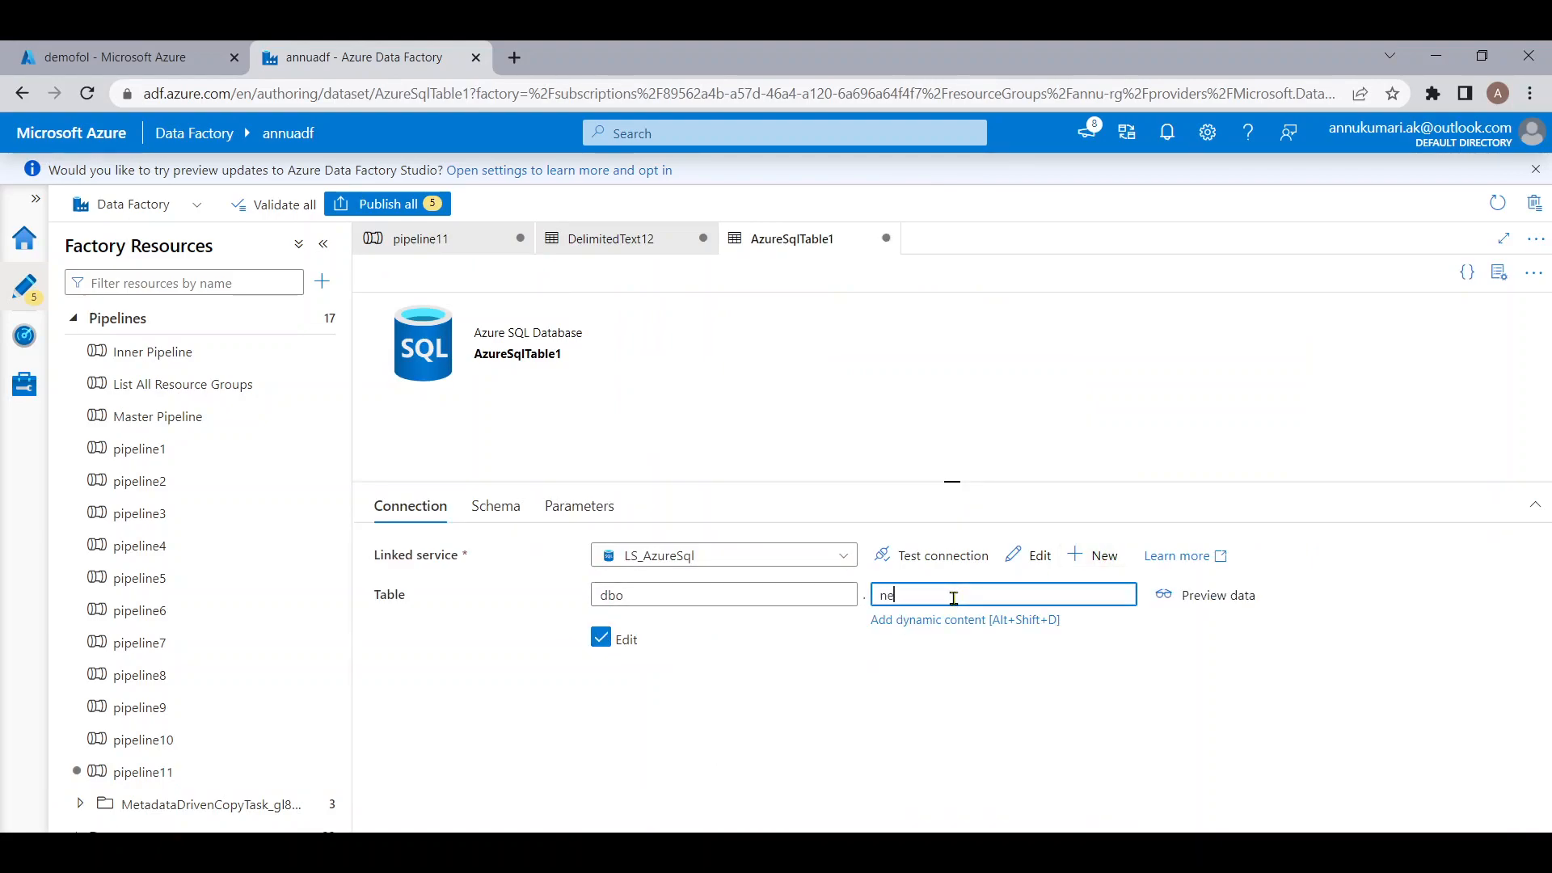
type("newtable")
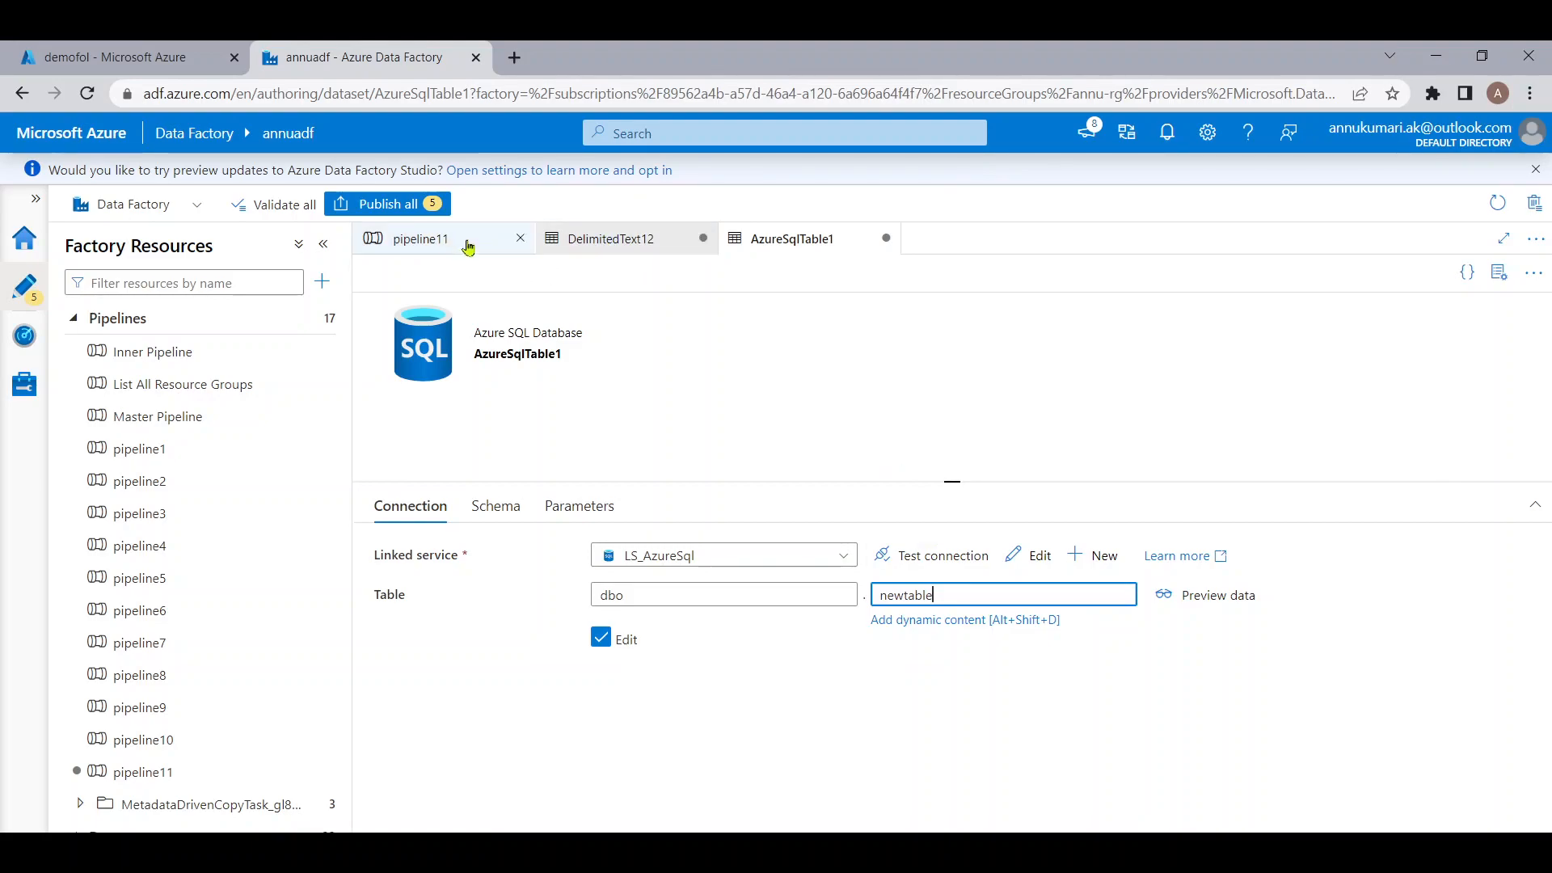
Return to pipeline11 and import the copy mapping schemas, supplying [1] for both the EmptyFolder and NonEmptyFolder variables
left_click(474, 247)
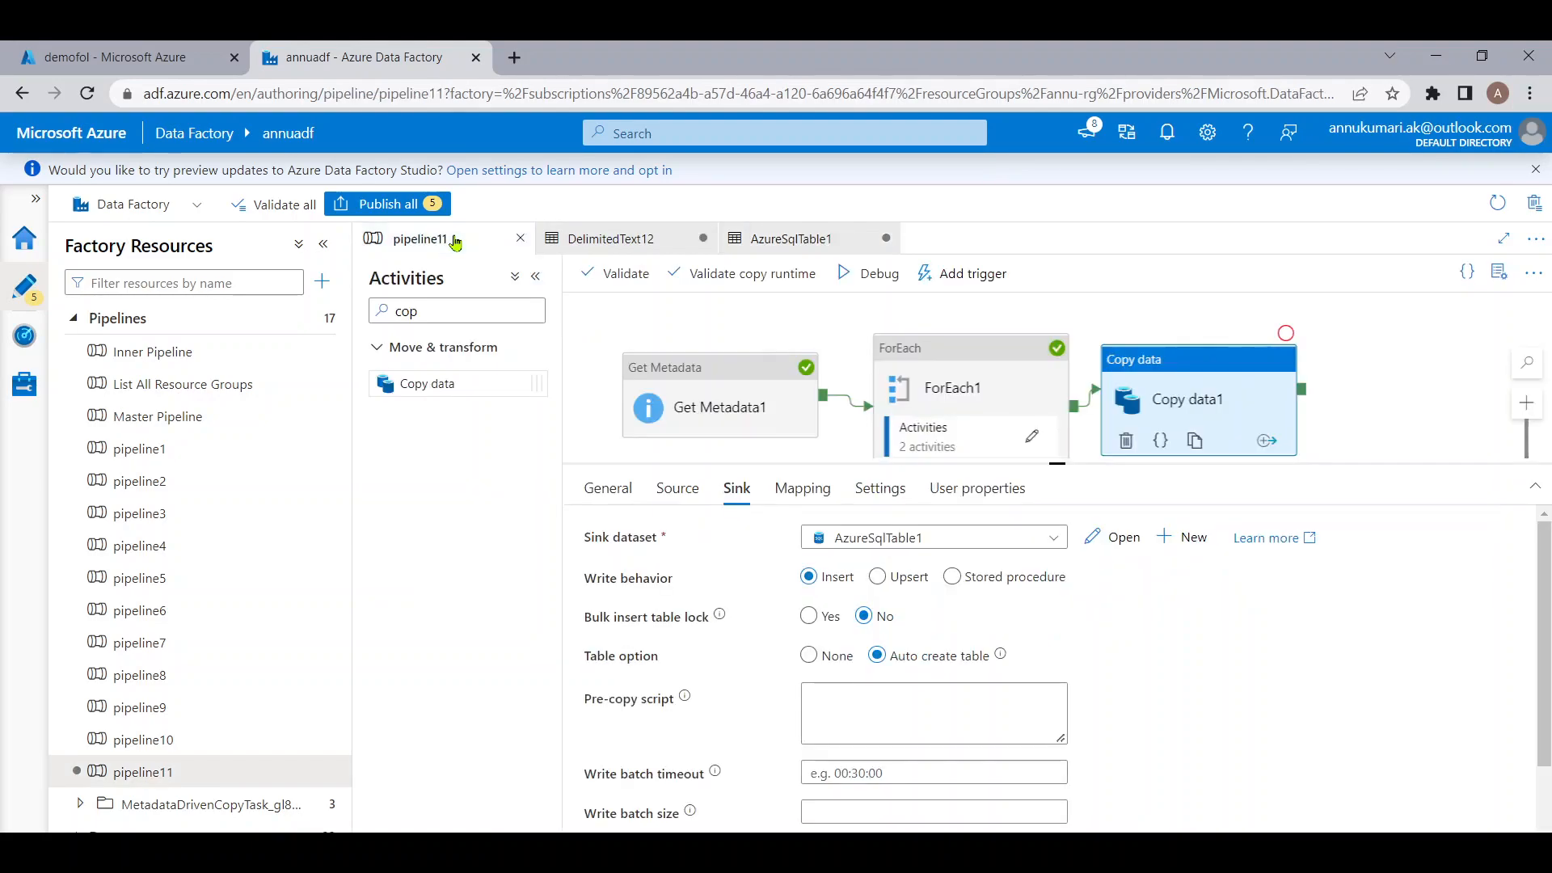
left_click(803, 488)
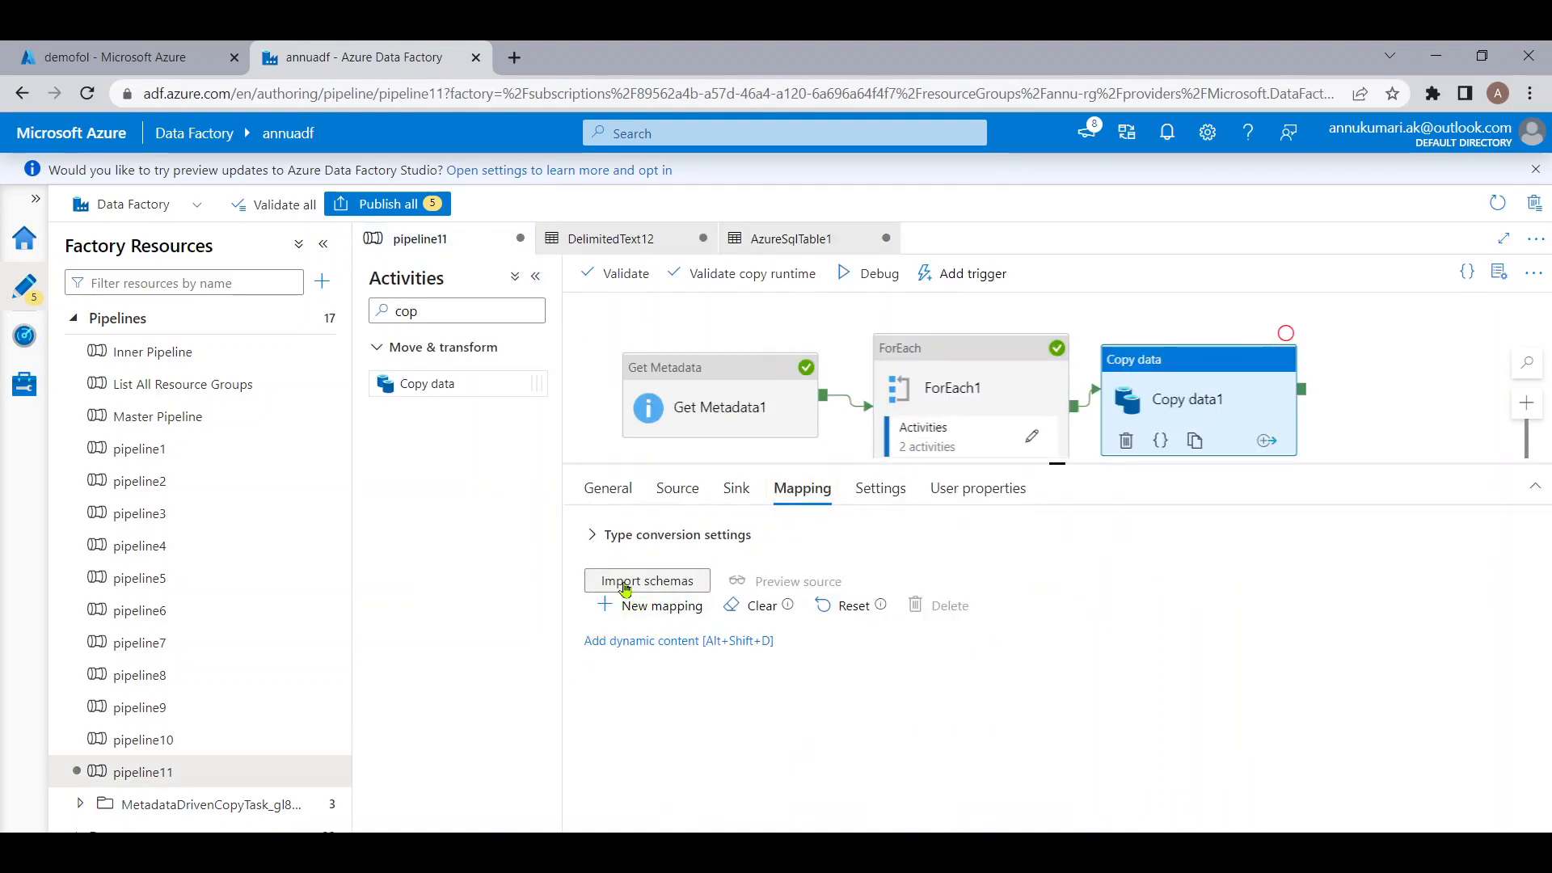
left_click(626, 580)
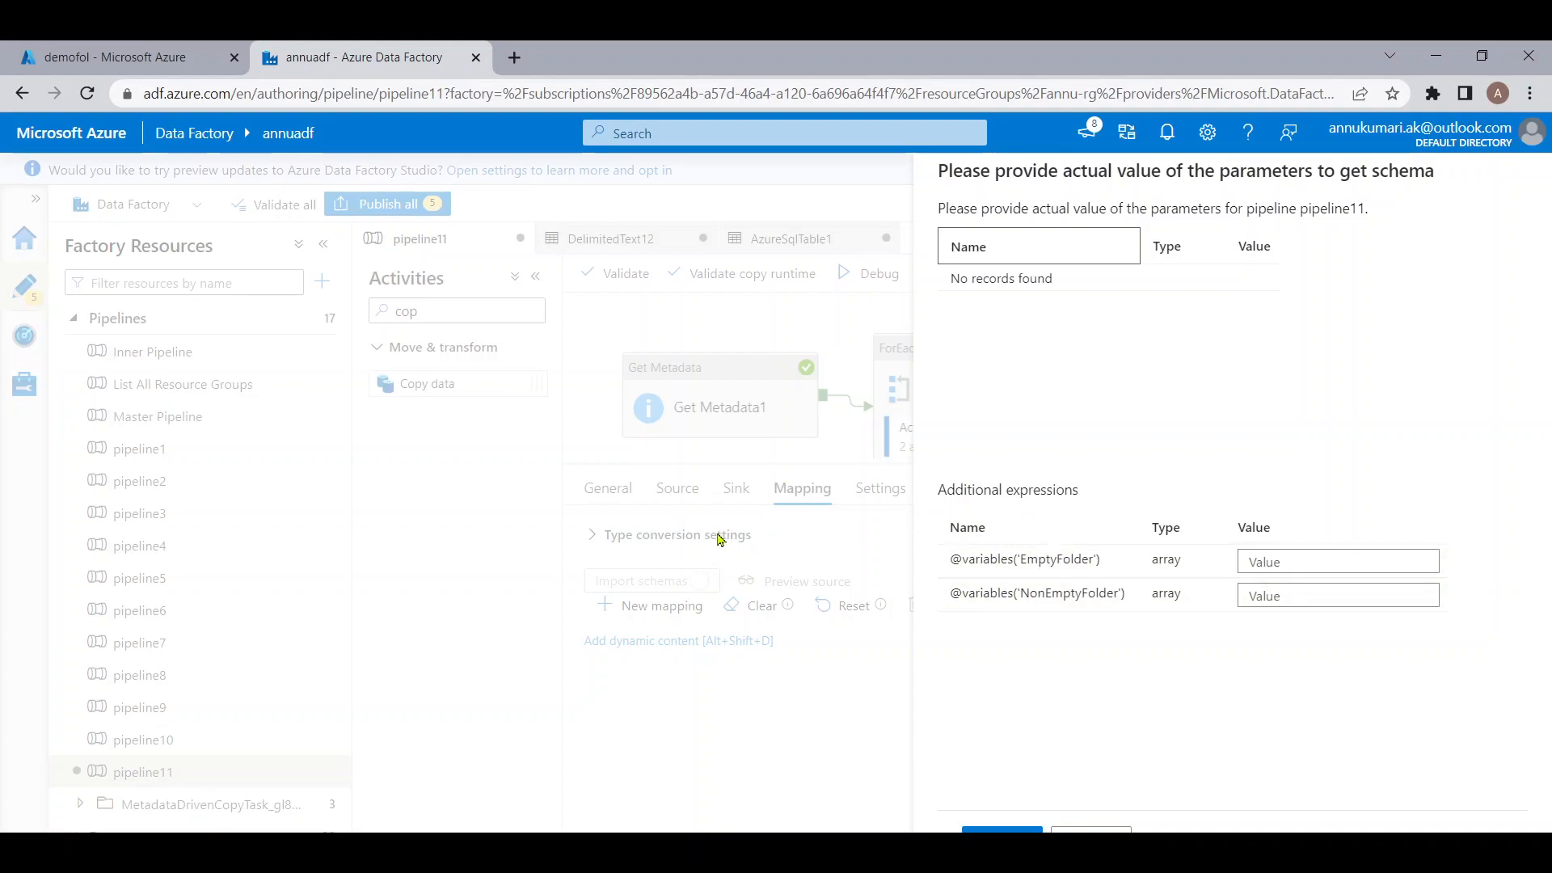
left_click(1266, 562)
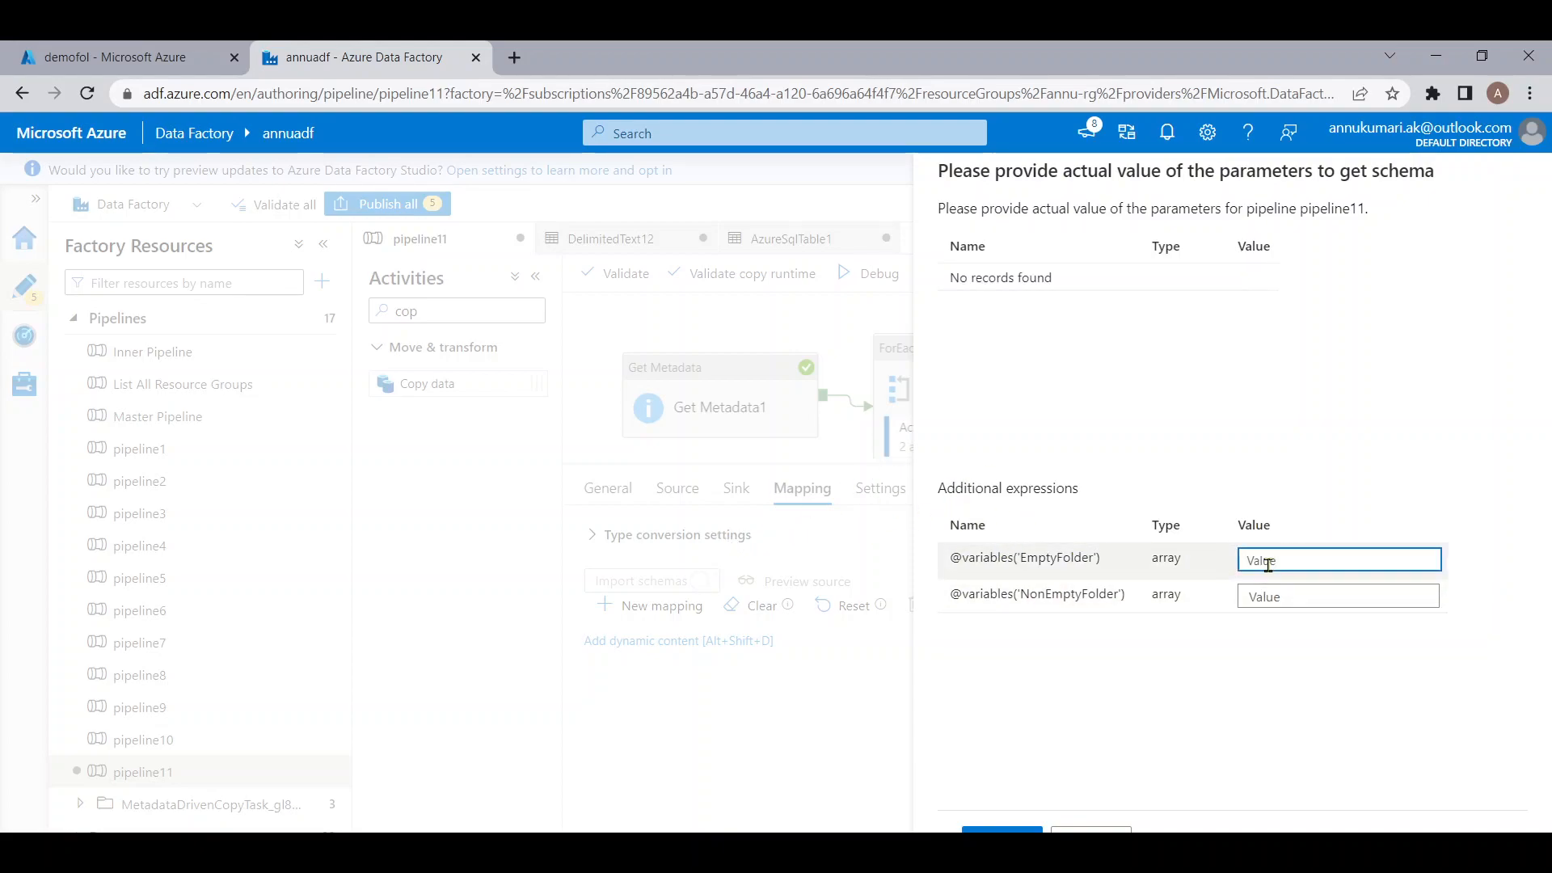
type("[]")
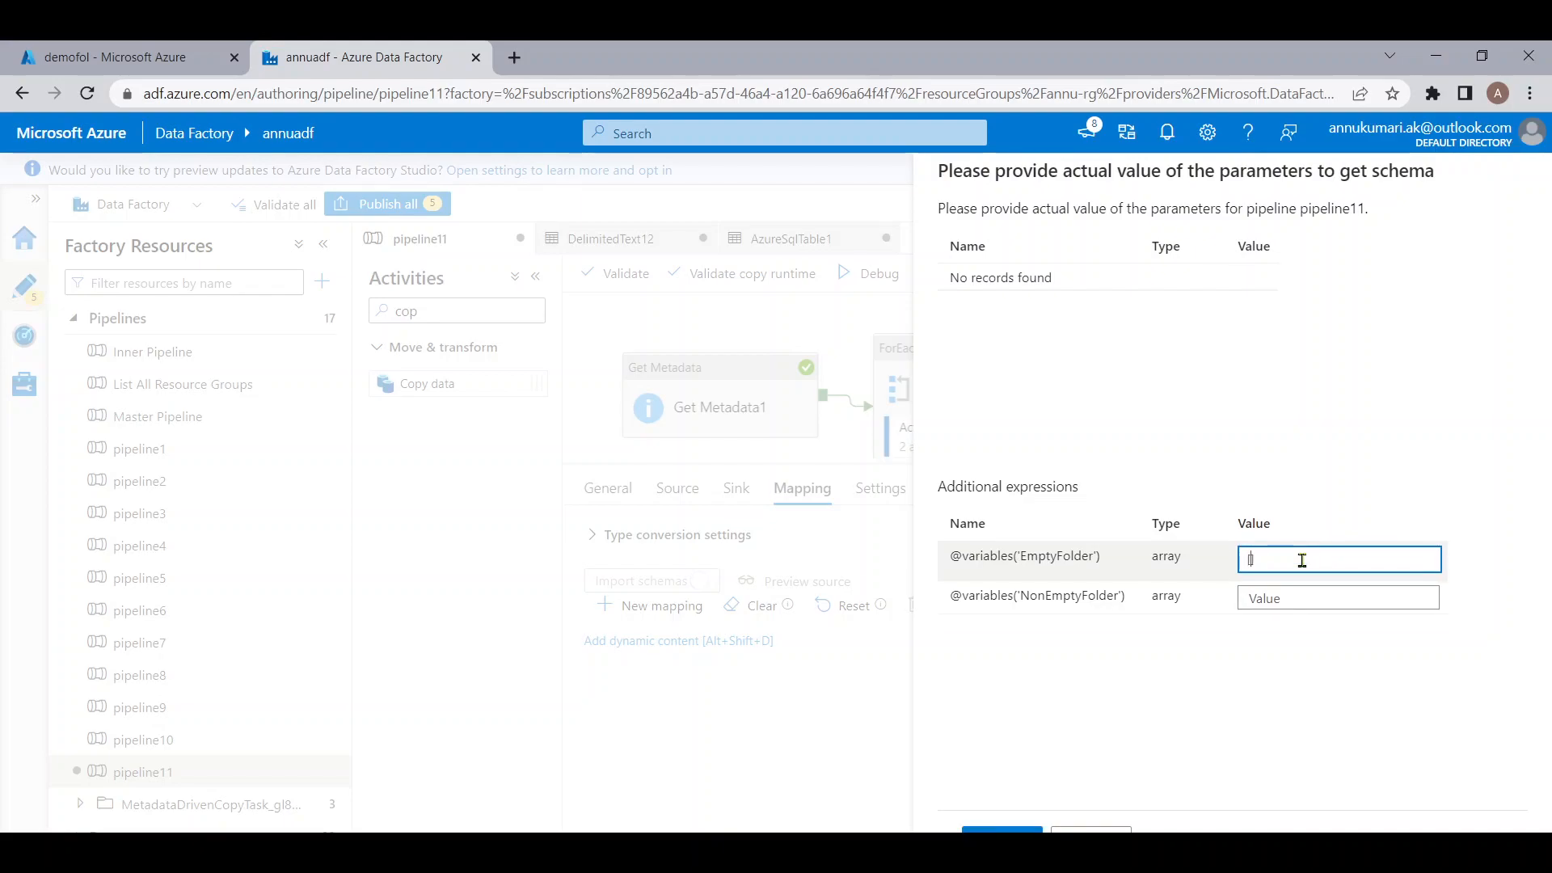
type("1")
left_click(1269, 598)
type("[]")
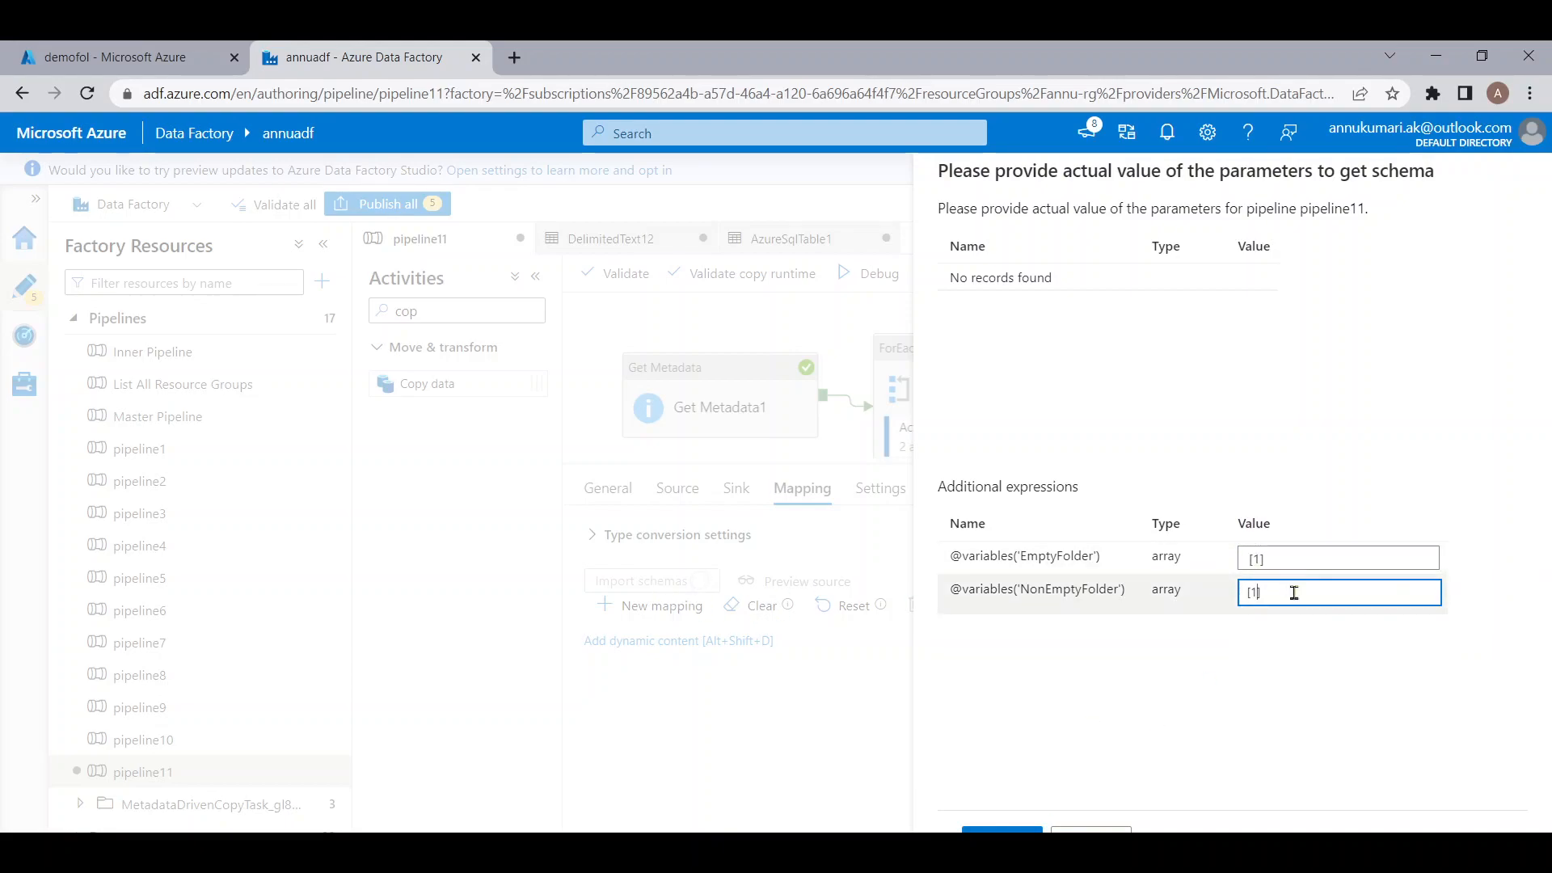
key("Return")
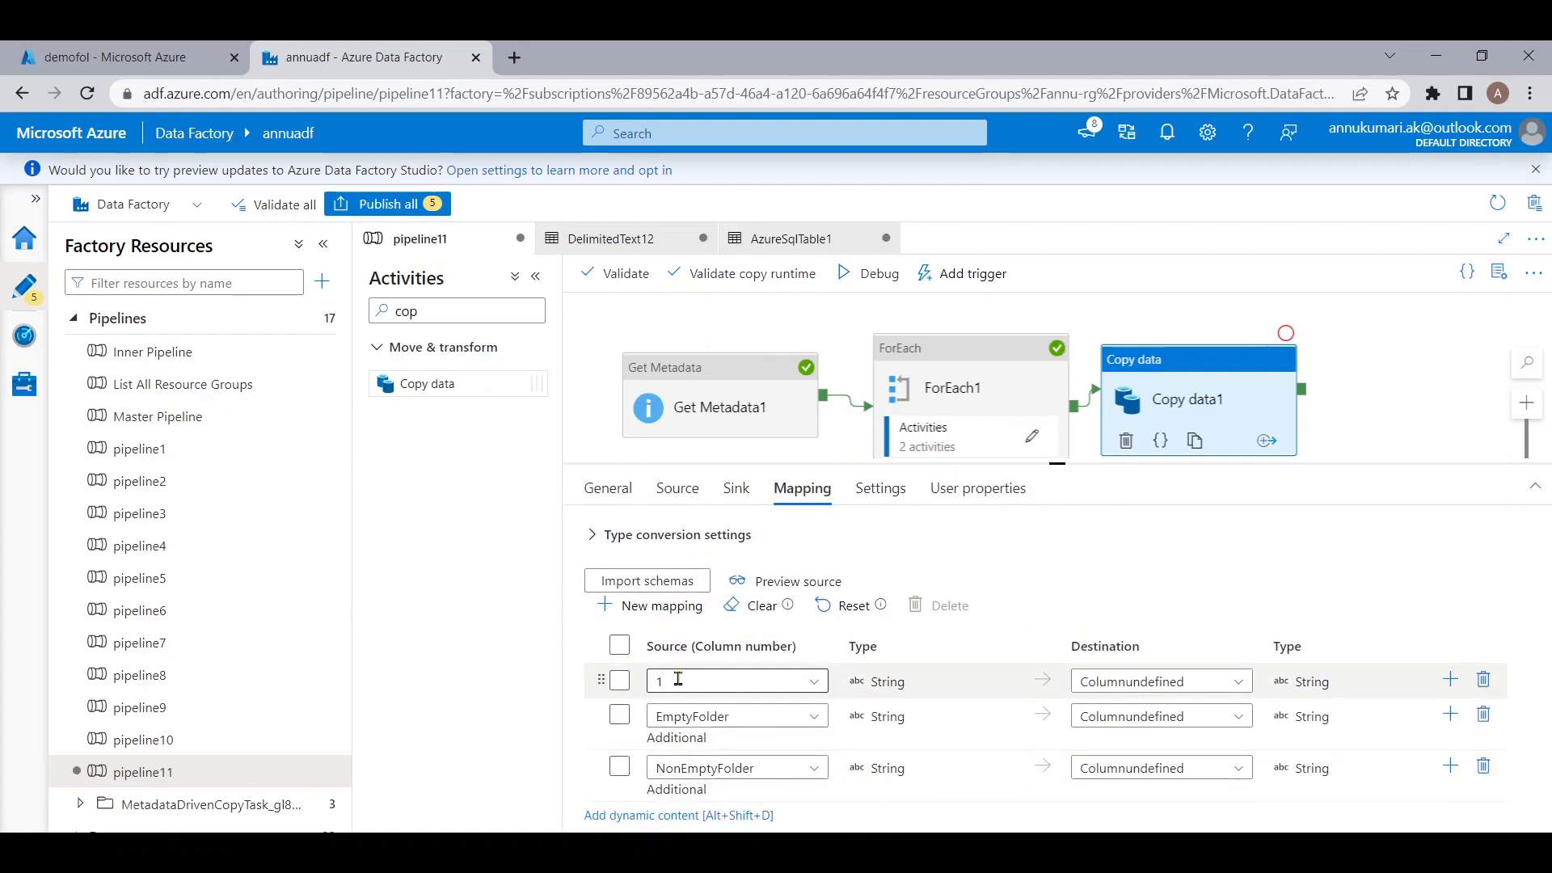
Delete the column 1 mapping and set the EmptyFolder and NonEmptyFolder sources' destination columns to EmptyFolder and NonEmptyFolder
left_click(622, 683)
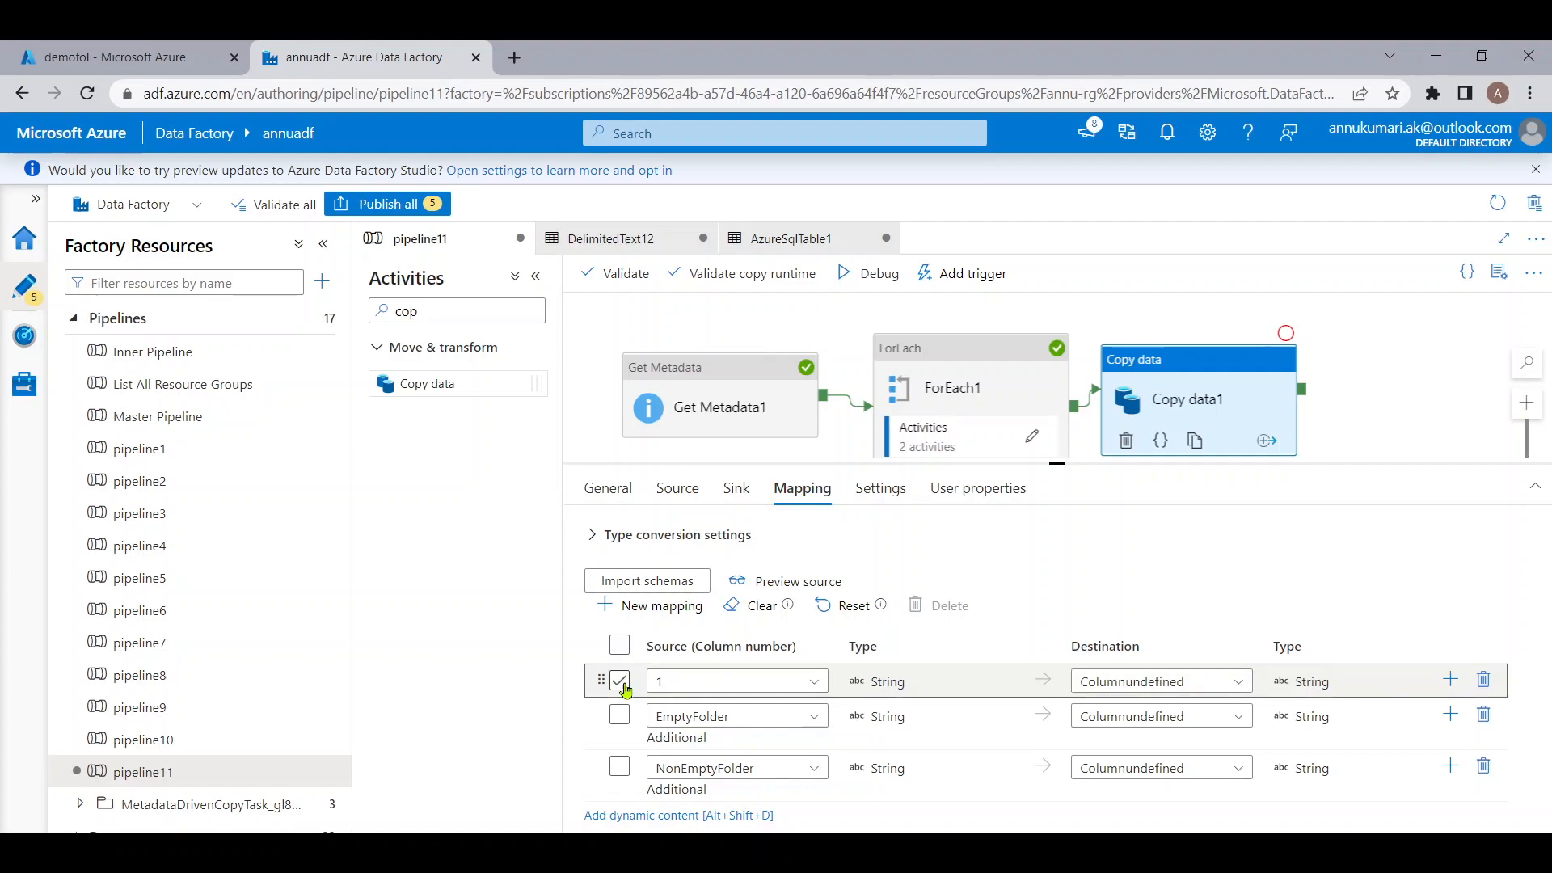
left_click(927, 606)
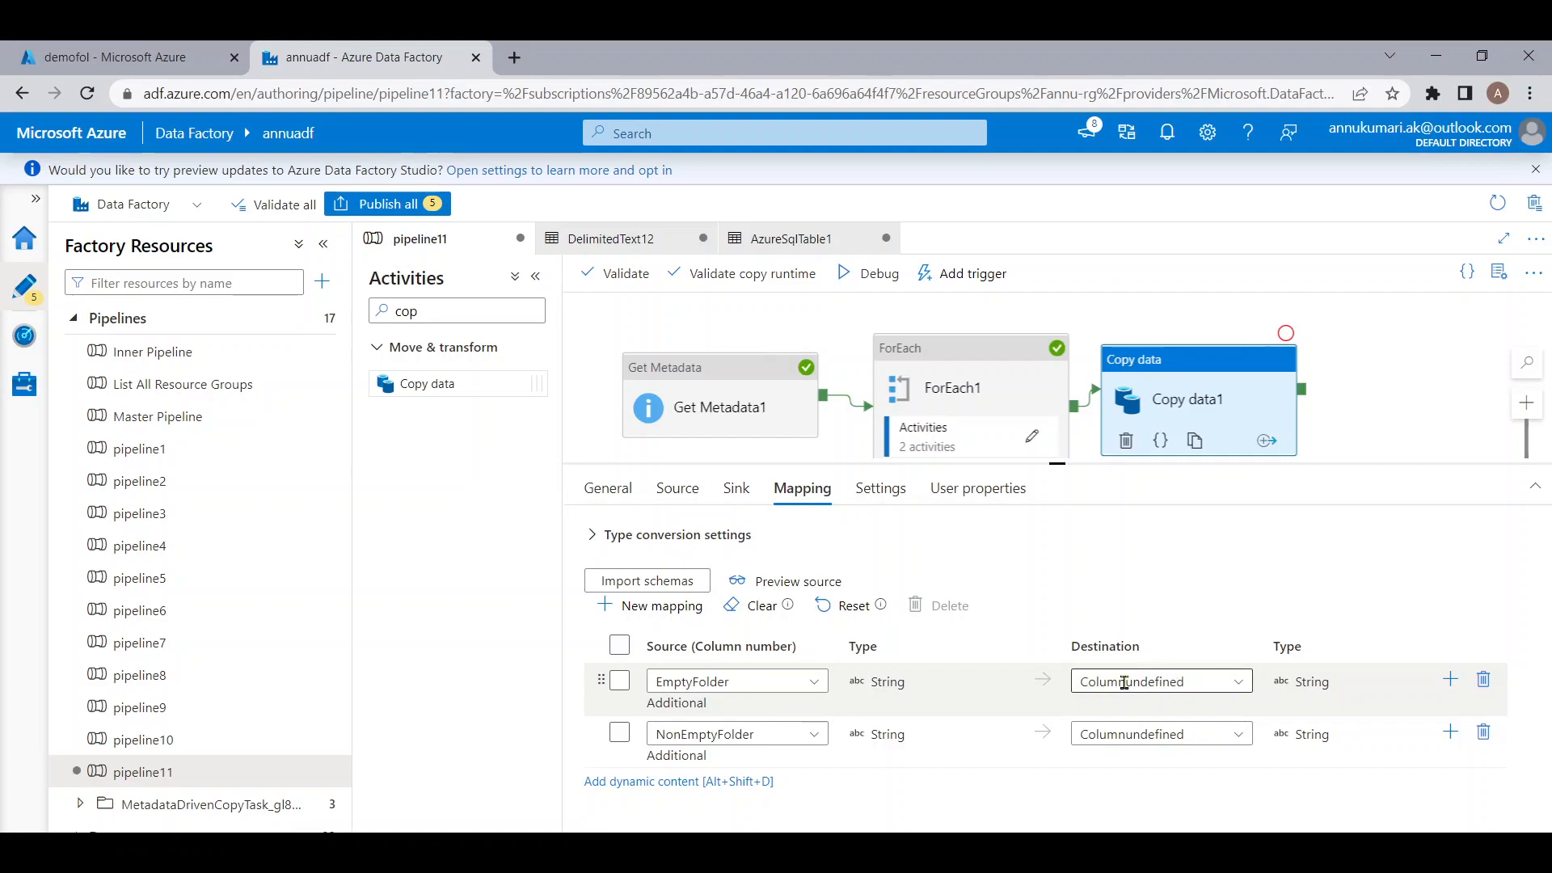
left_click(1203, 681)
key("BackSpace")
type("EmptyFolder")
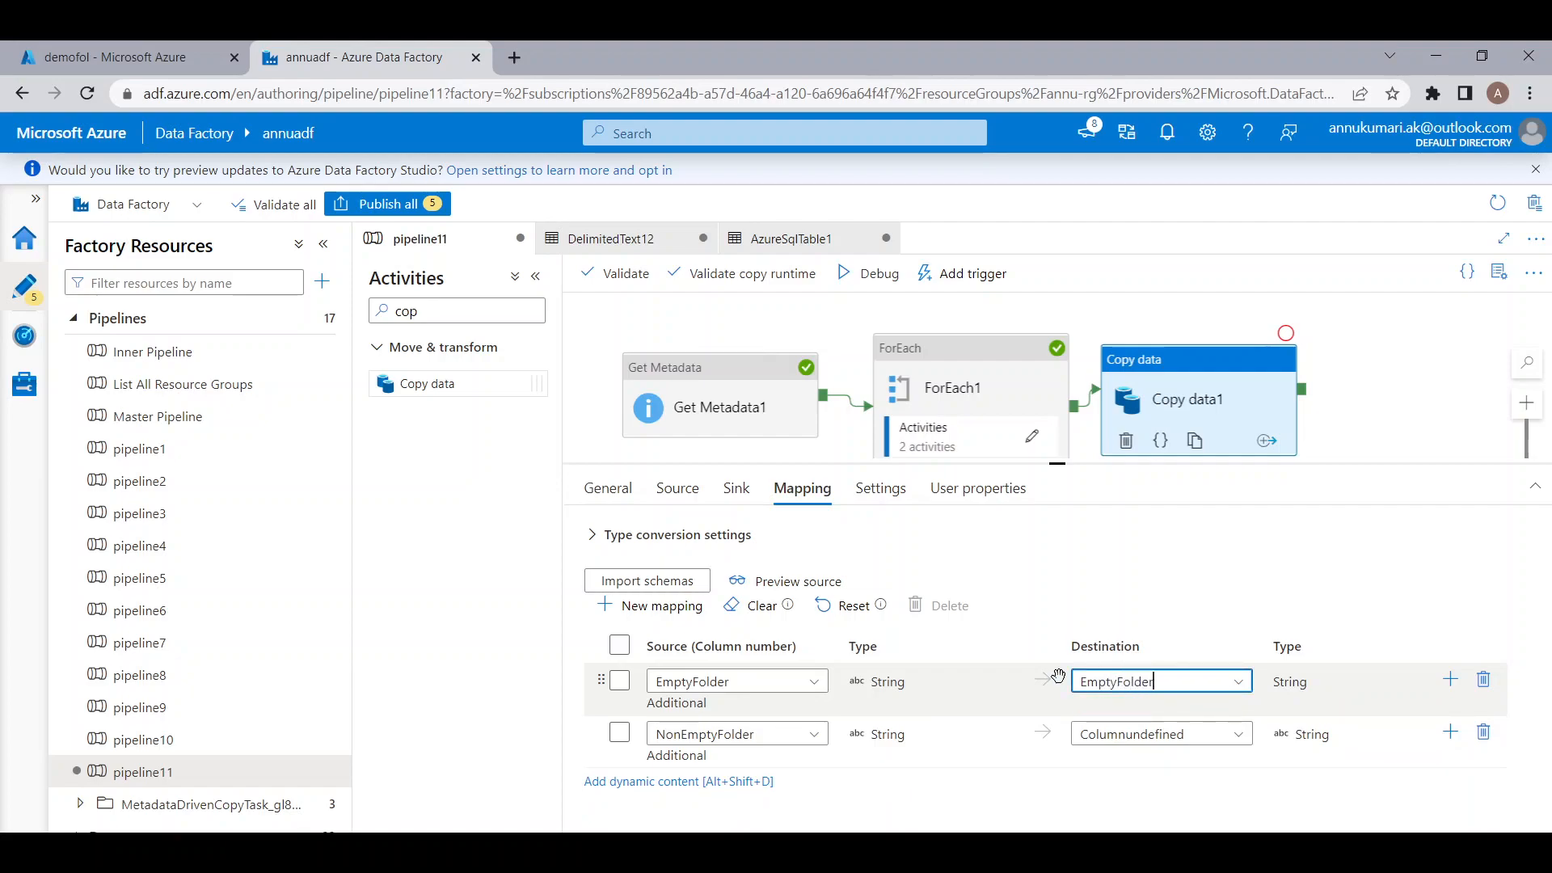
left_click(1161, 742)
type("NonEmp")
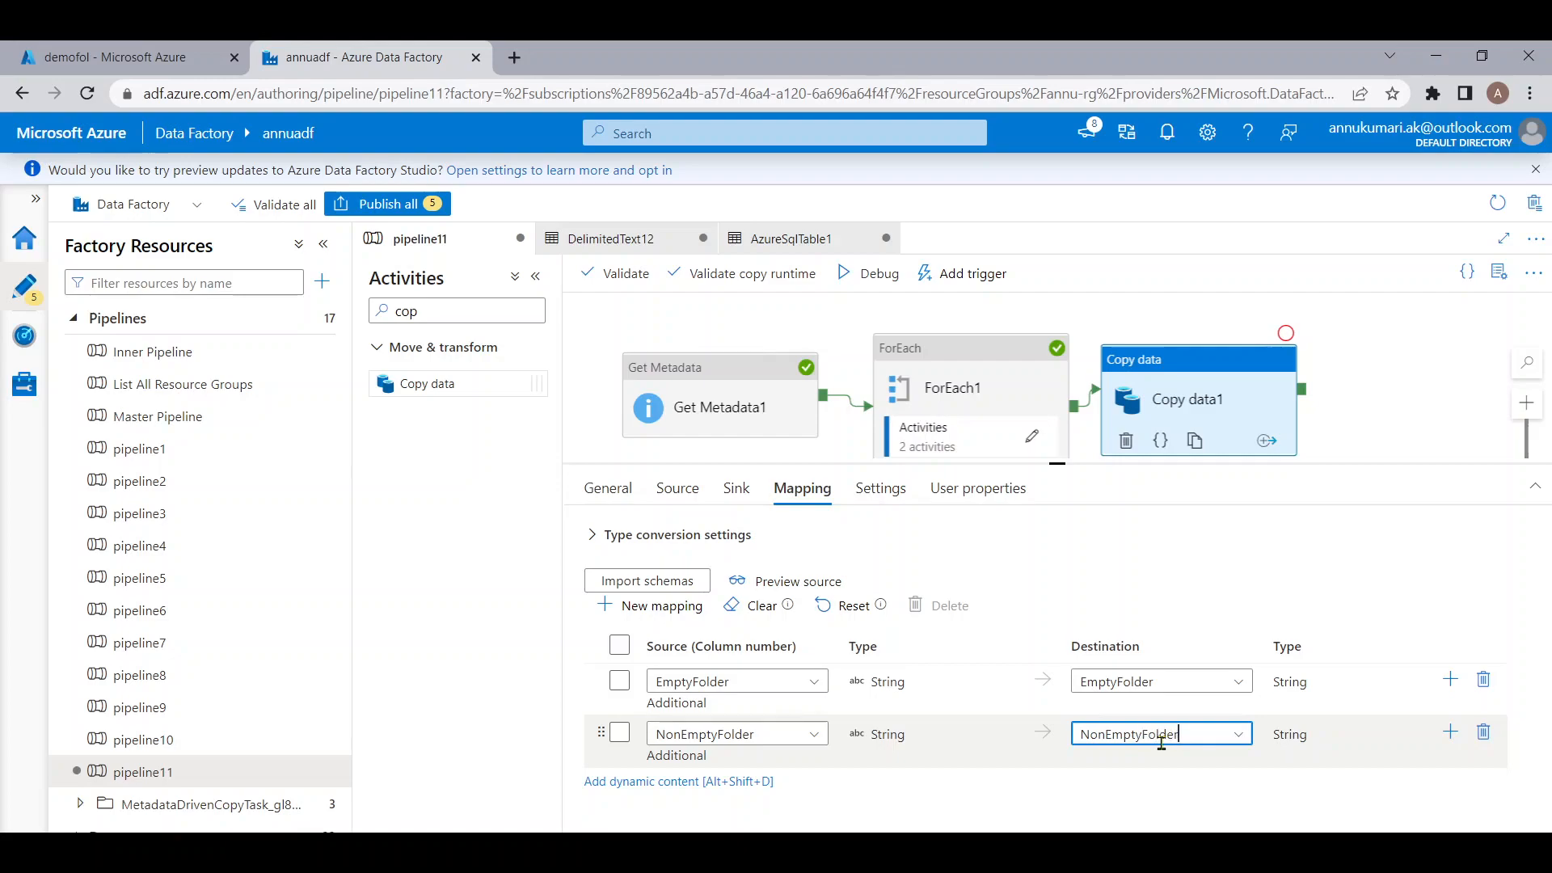
type("tyFolder")
Review the Copy data activity's sink and source settings and start a debug run of pipeline11
left_click(736, 488)
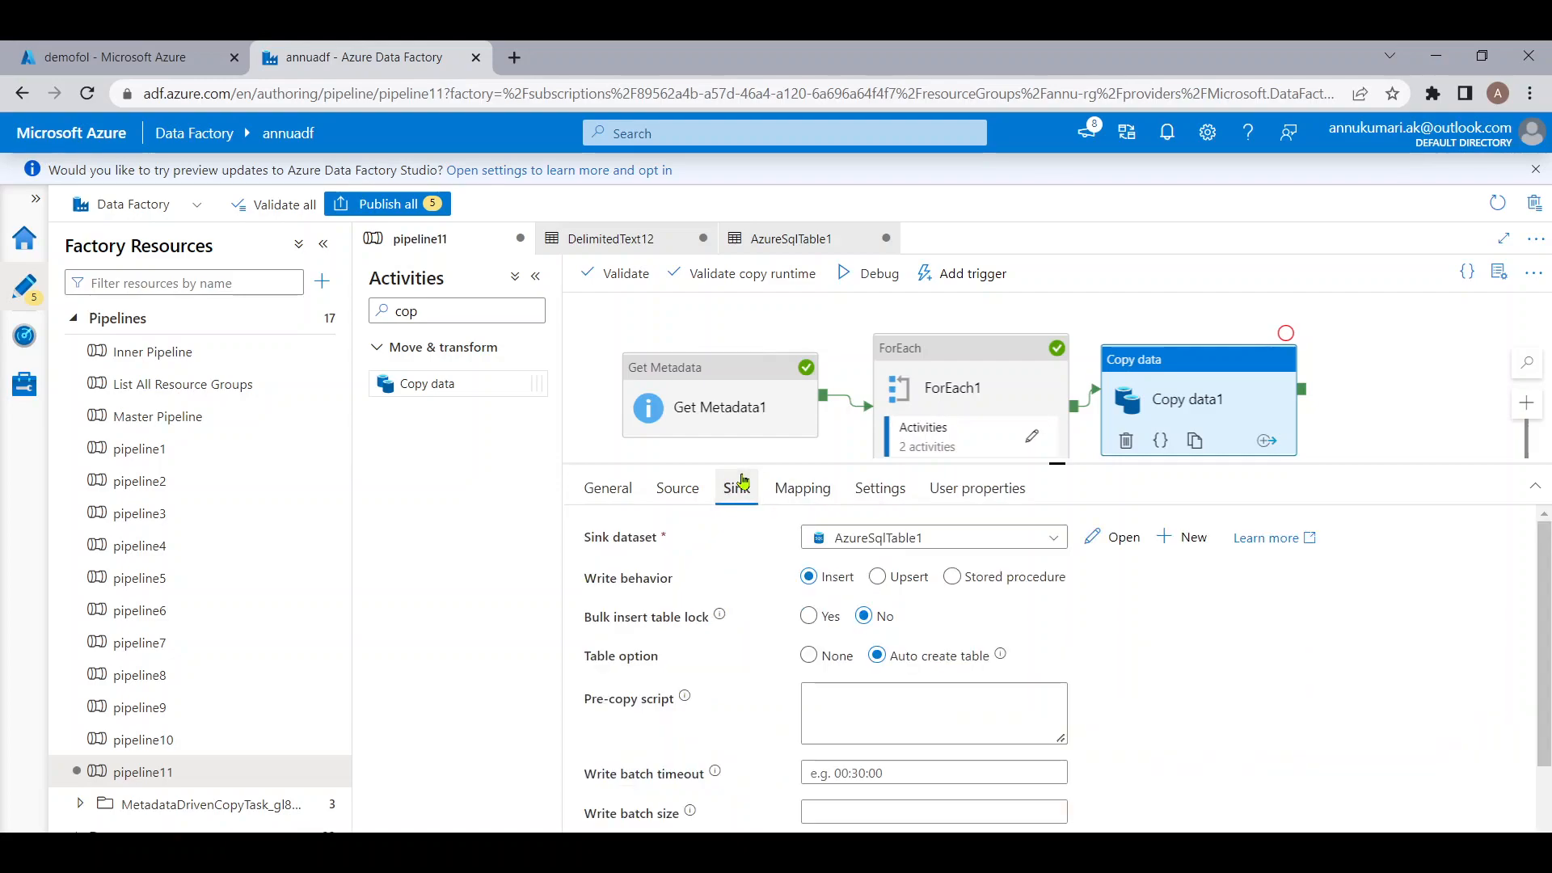
left_click(677, 488)
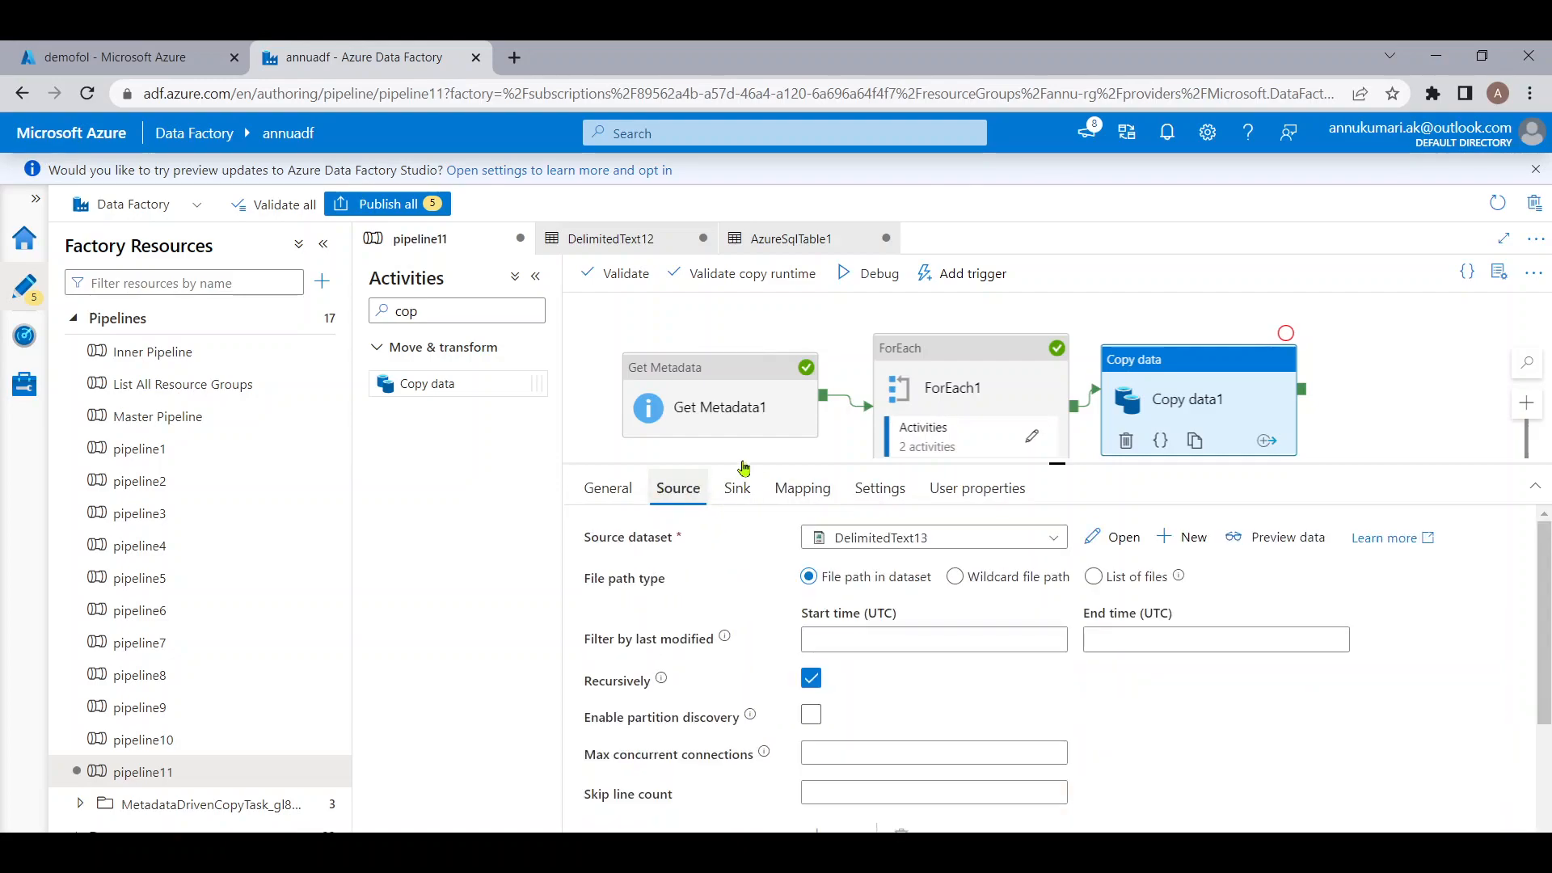
left_click(888, 276)
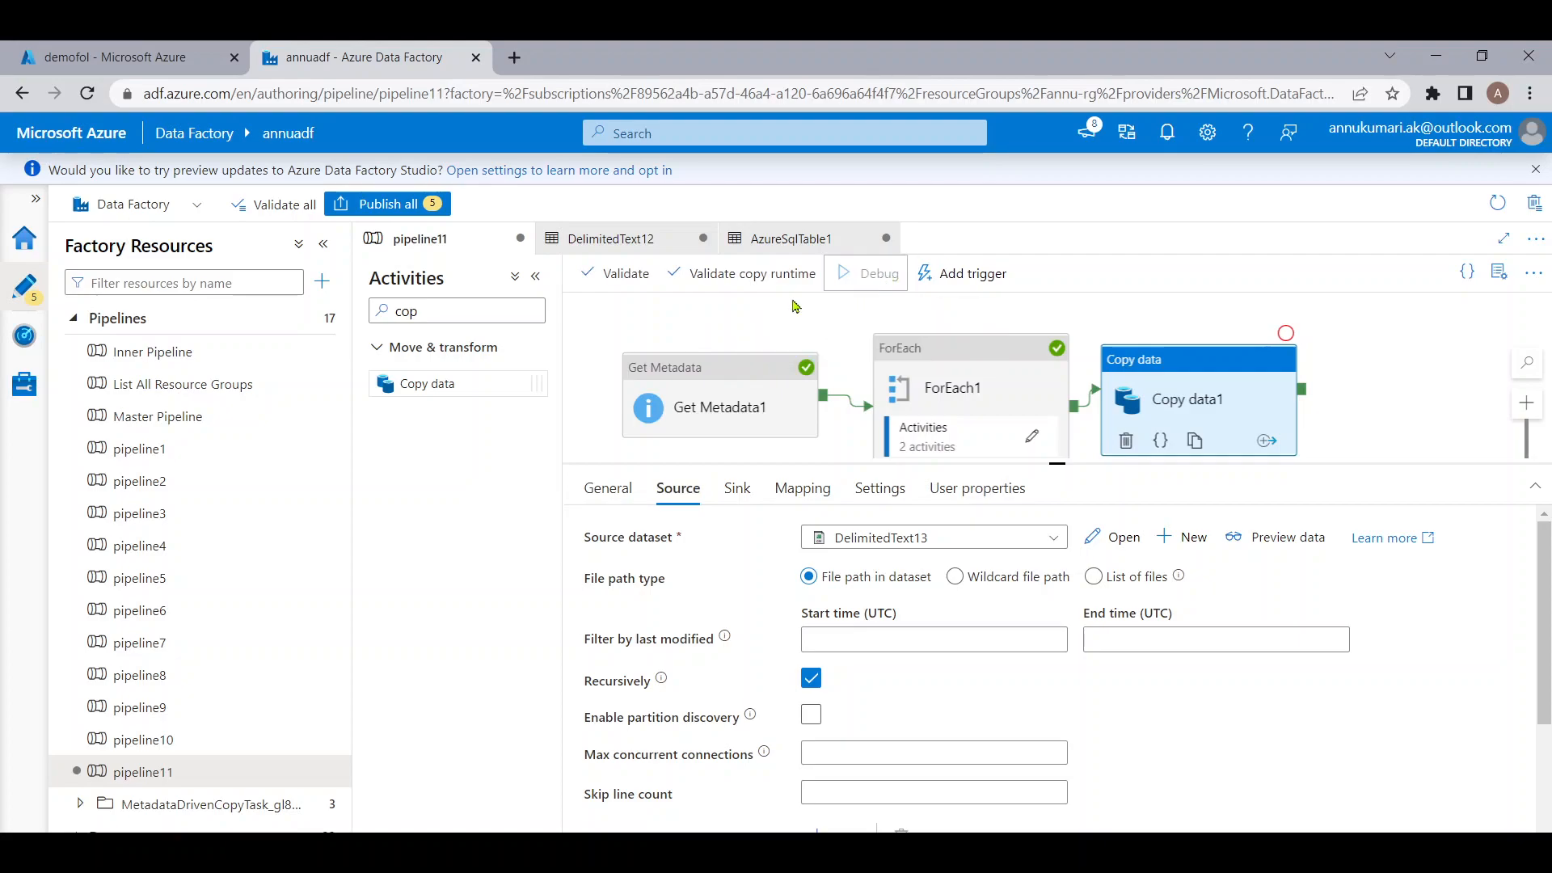
left_click(535, 276)
left_click_drag(961, 460, 963, 481)
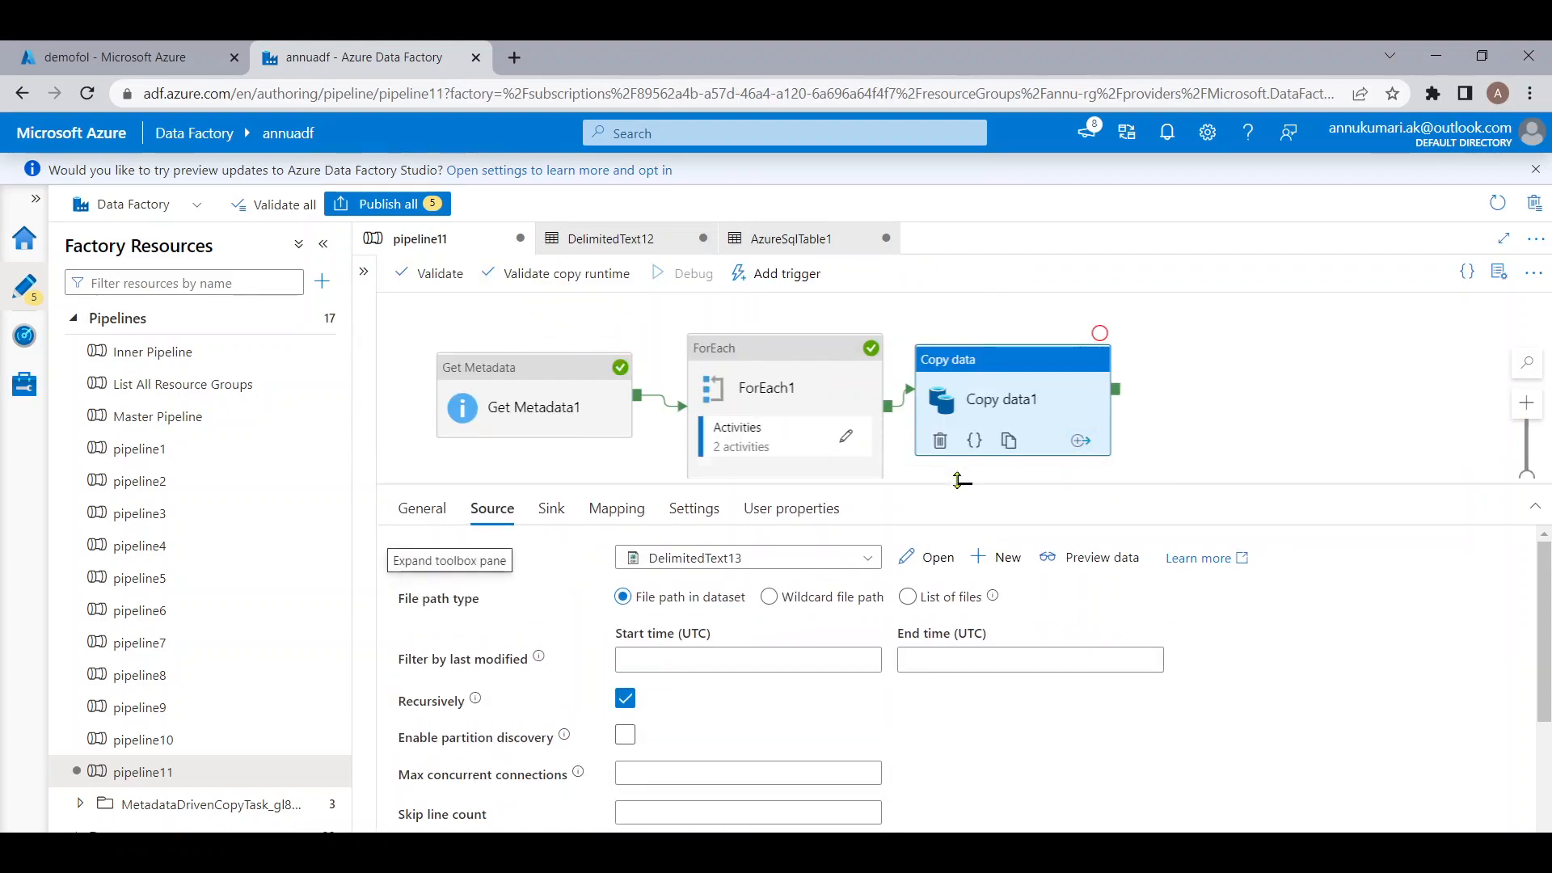
Switch to SQL Server Management Studio and run the query select * from newtable on annuAzureSQLDB
left_click(1104, 780)
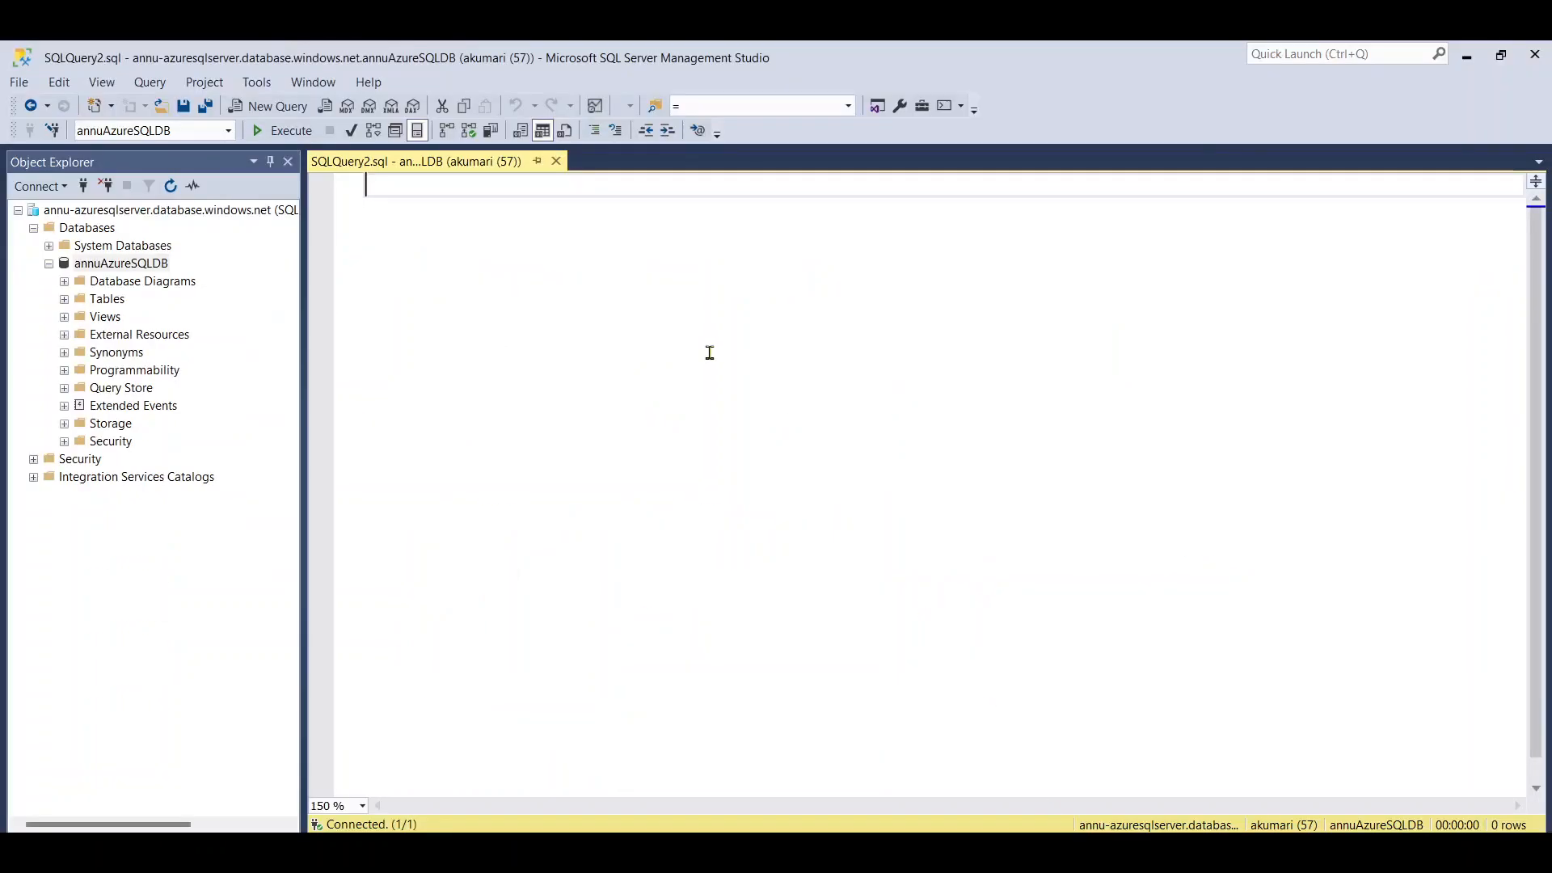
type("select")
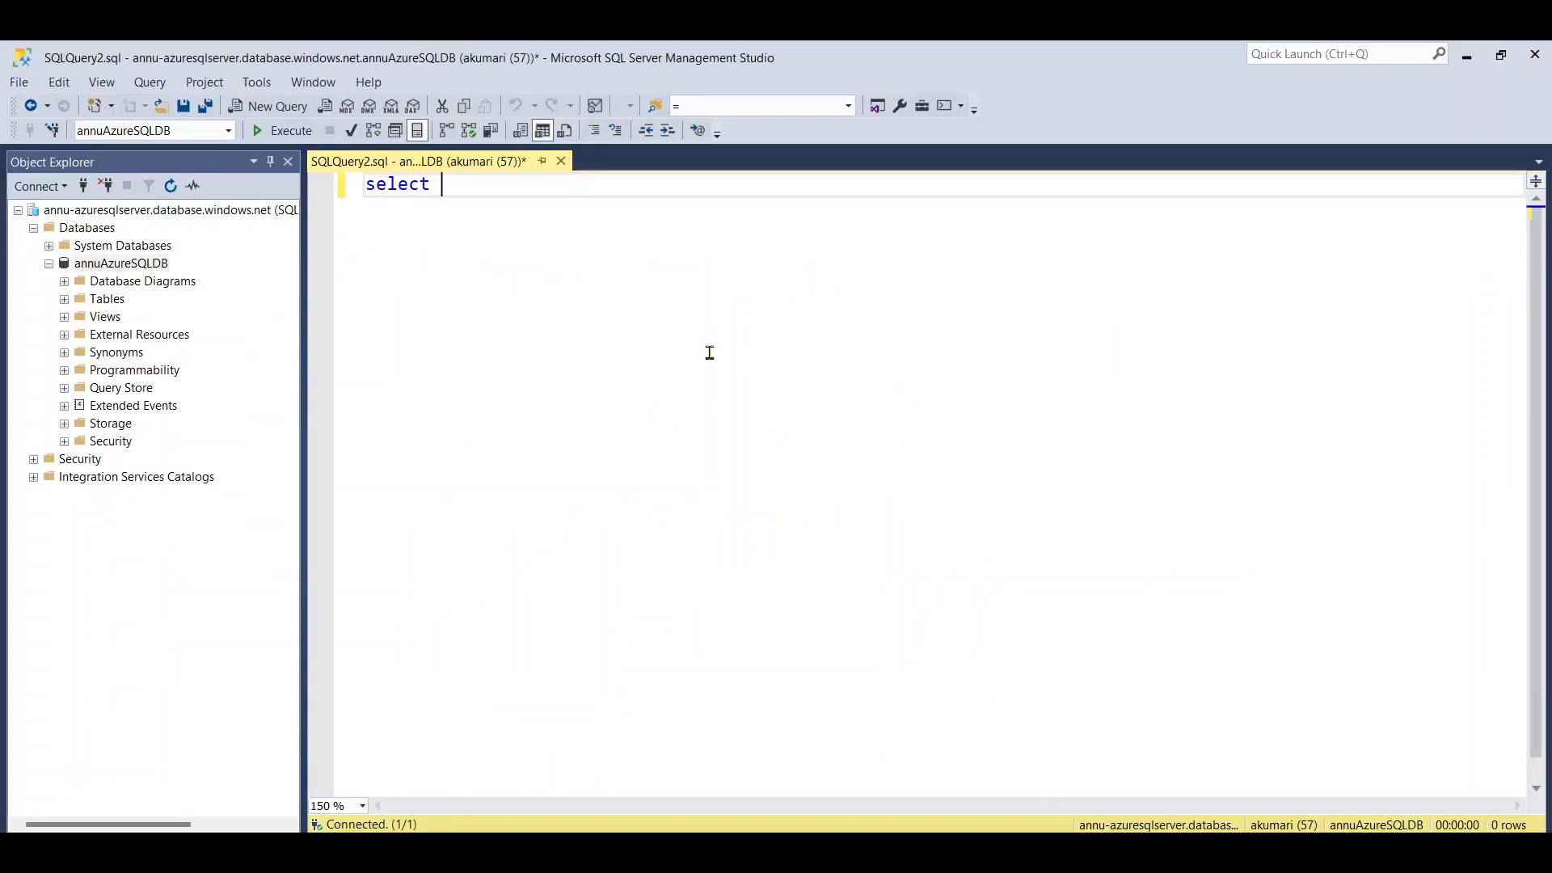
type(" * from newtable")
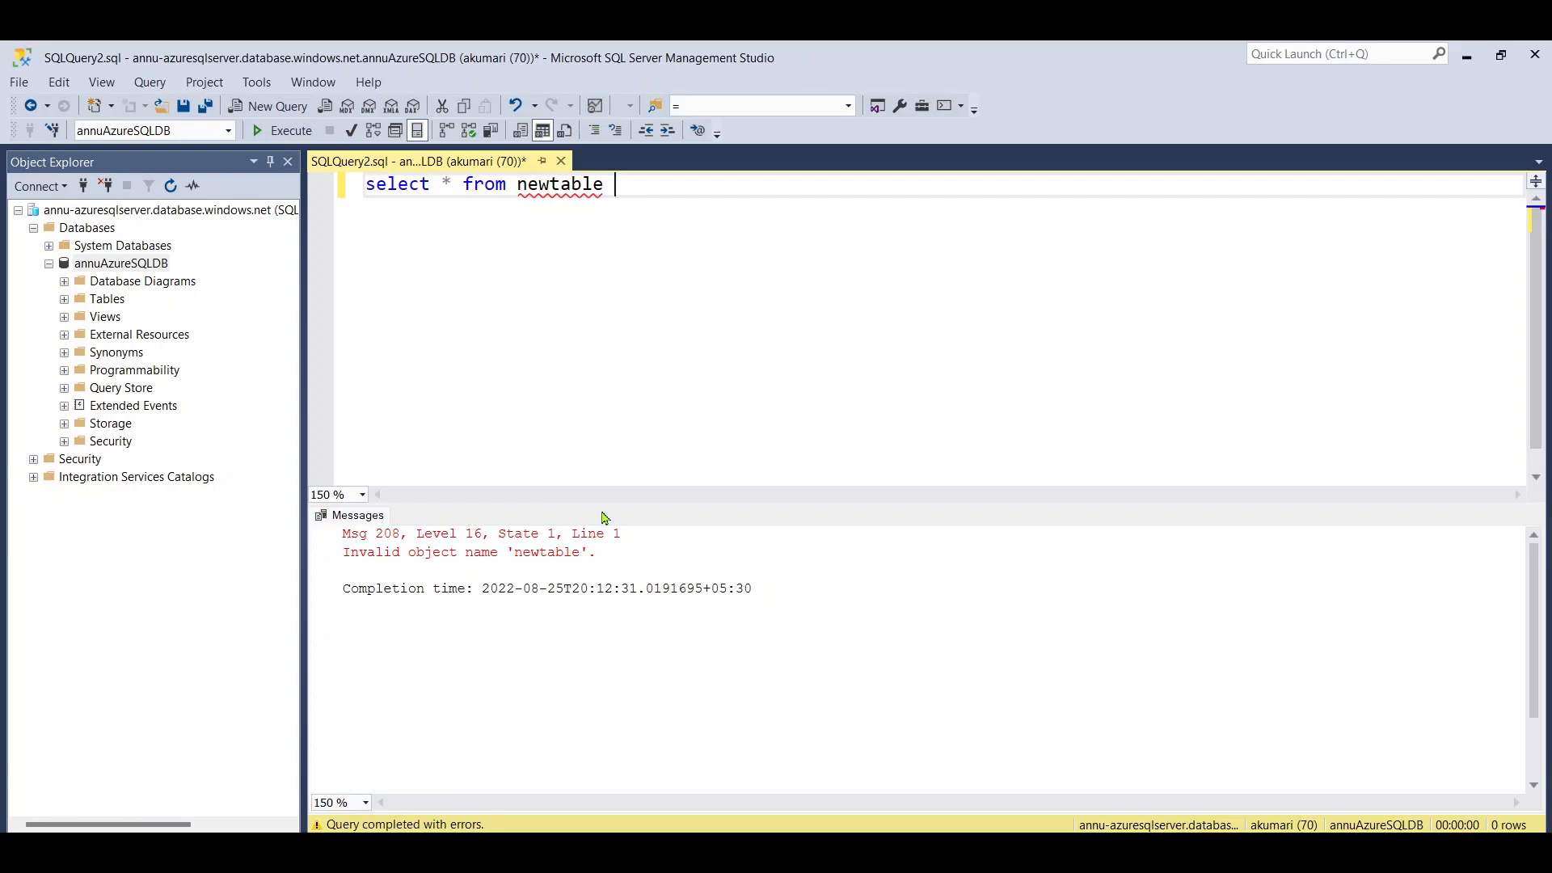
left_click_drag(350, 549, 710, 571)
left_click(758, 554)
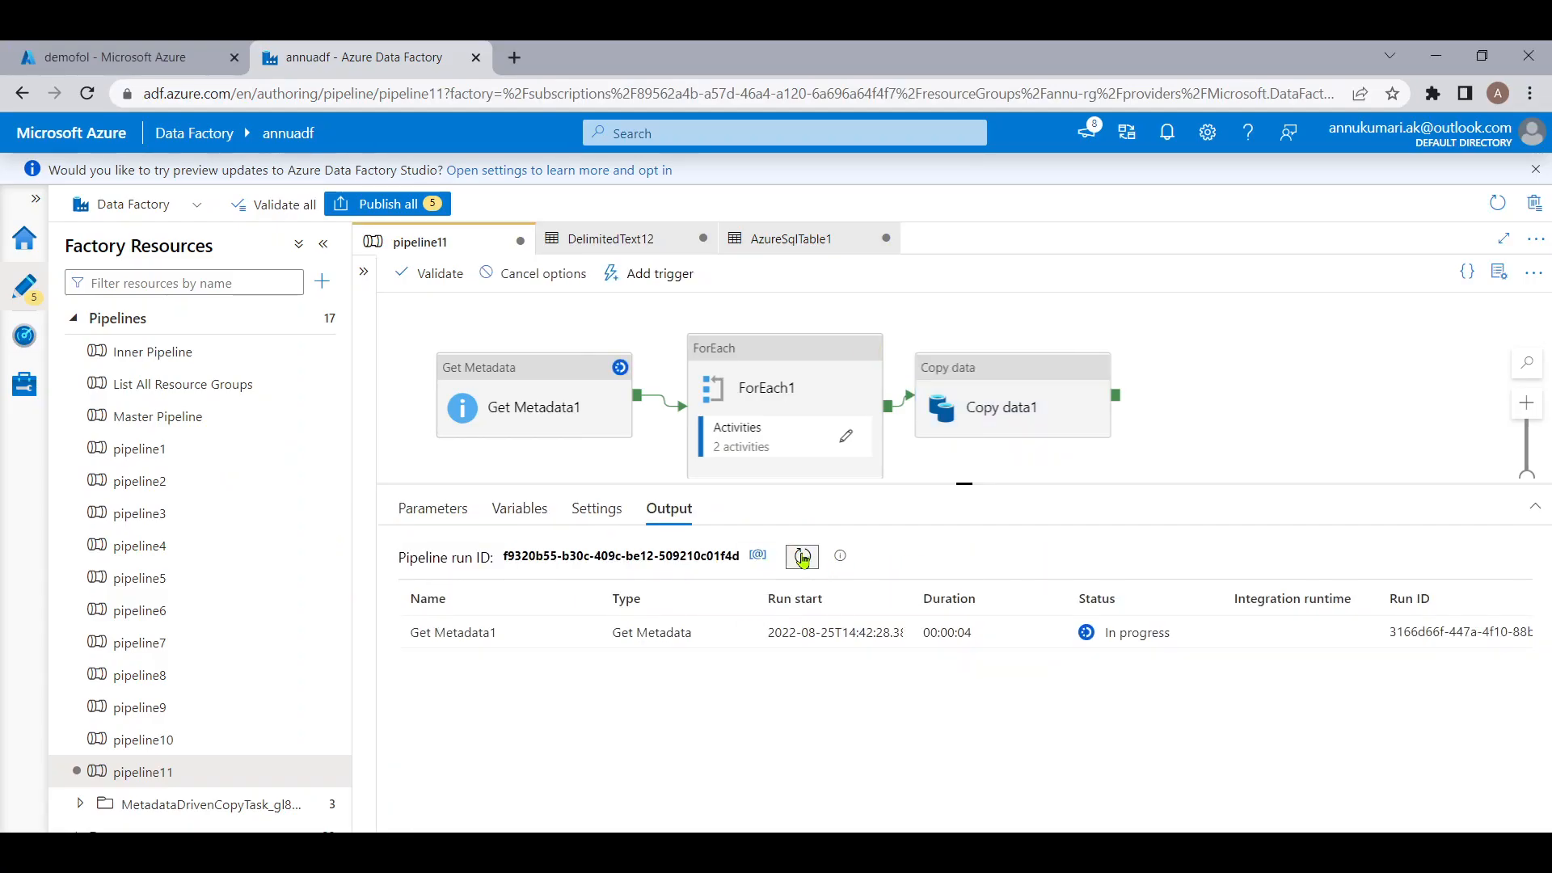
In Data Factory, refresh the debug run's output and check the status of its activities
left_click(802, 558)
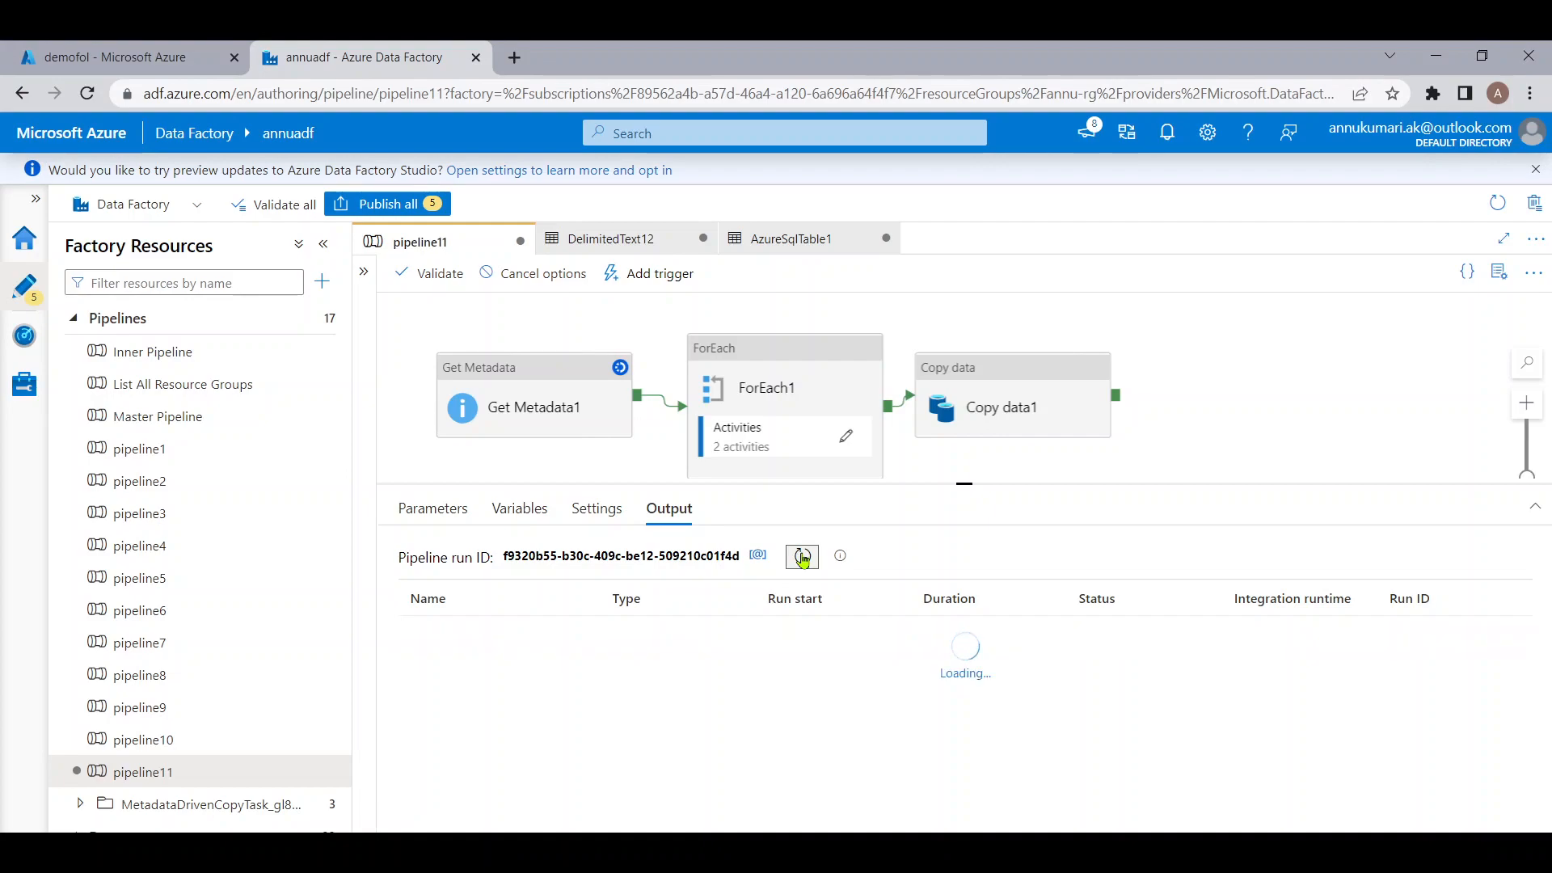
left_click(802, 557)
left_click(806, 559)
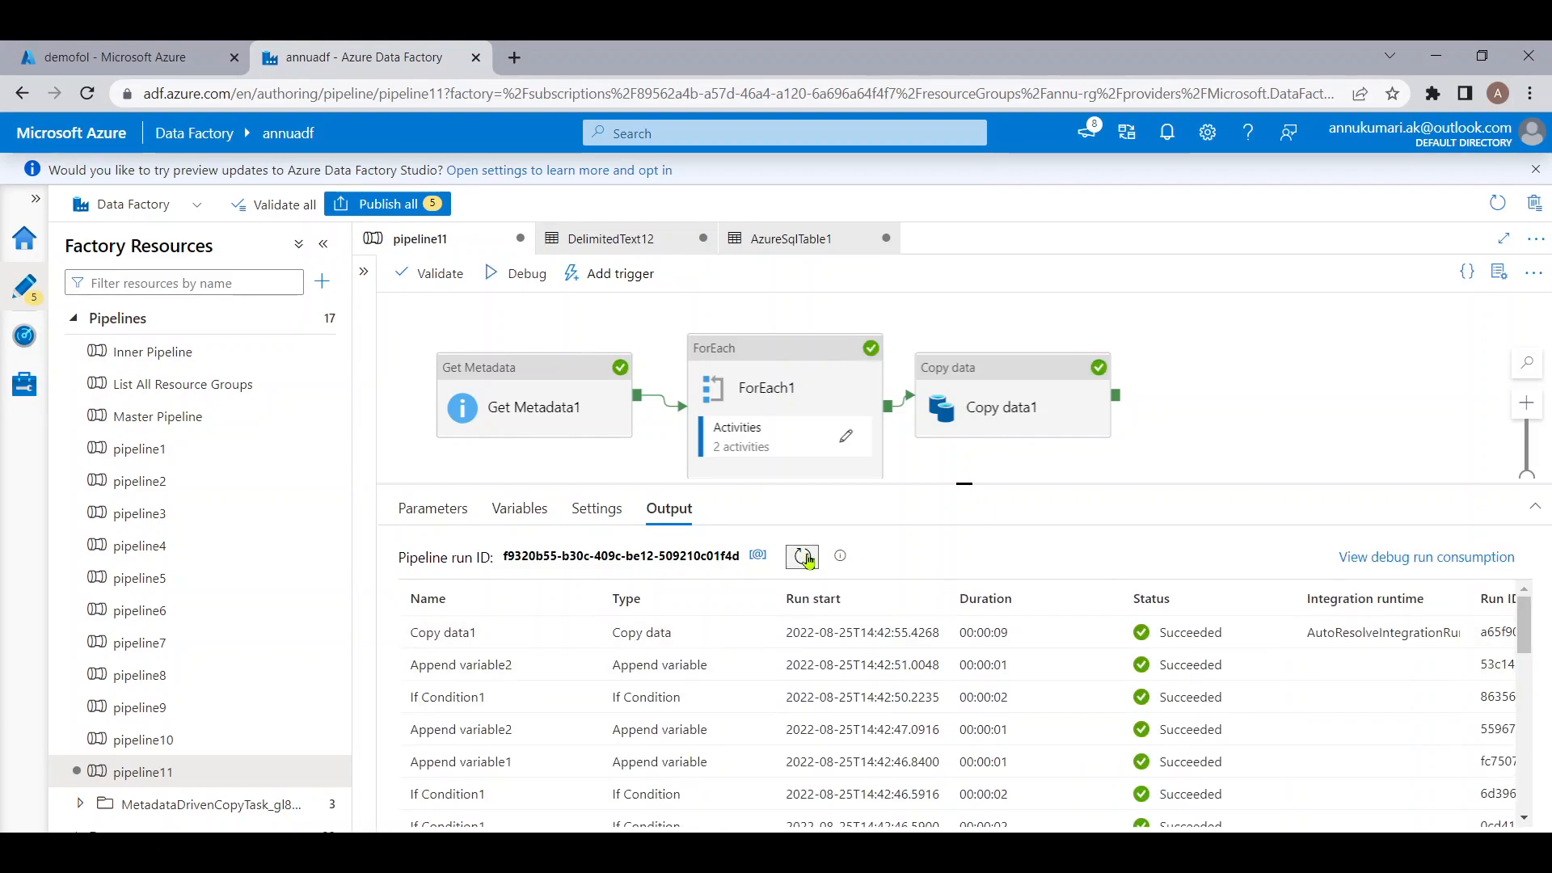
scroll(808, 695, "down", 1)
scroll(796, 707, "up", 1)
Open the Copy data1 run's input and examine the additionalColumns values for EmptyFolder and NonEmptyFolder
mouse_move(478, 646)
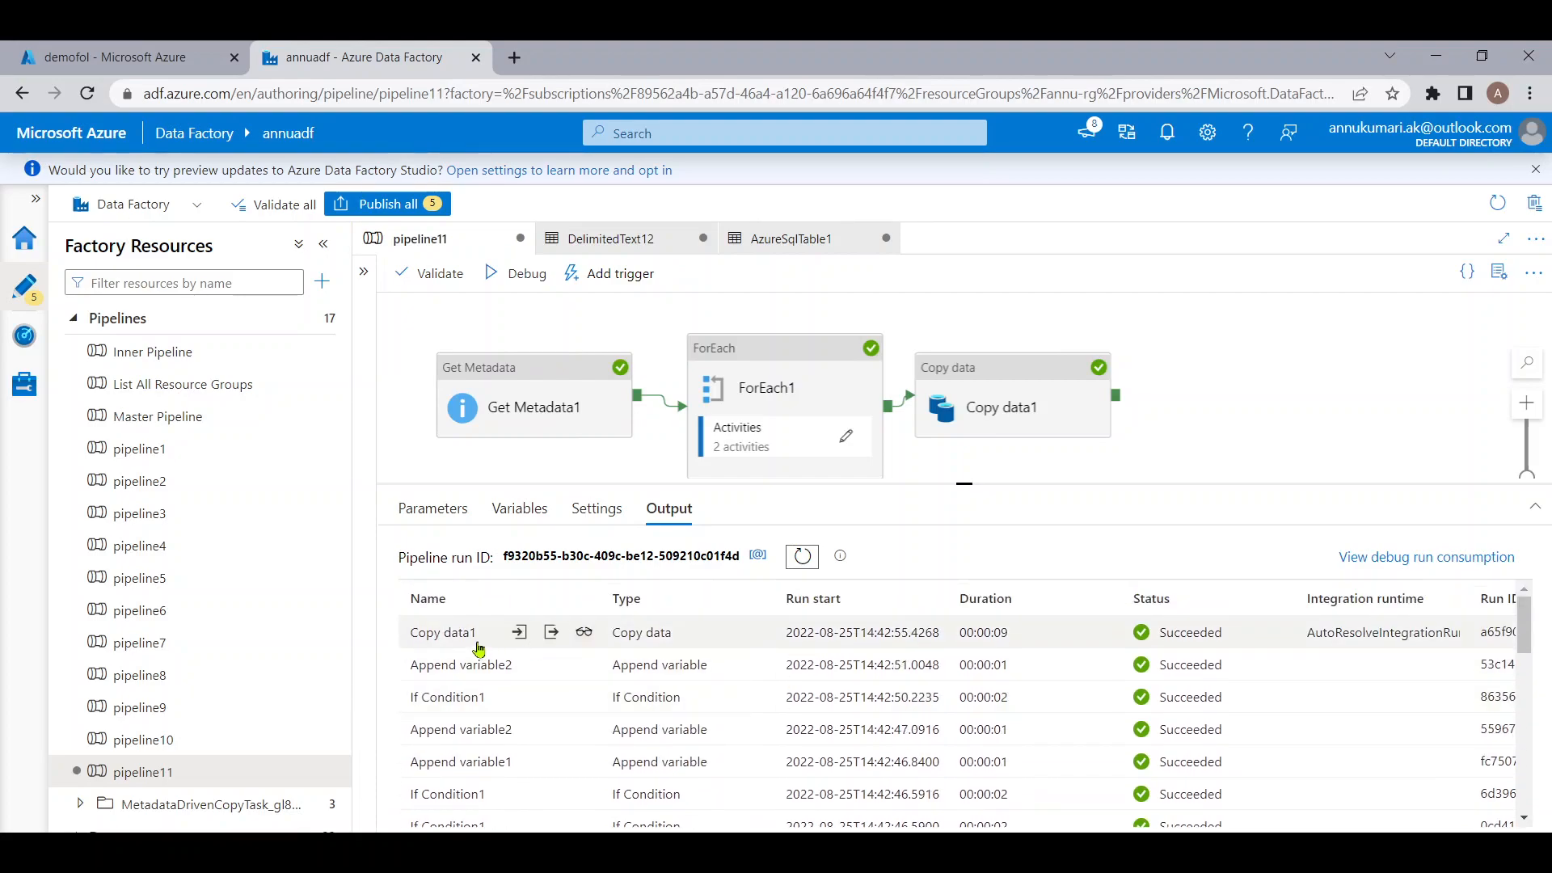
left_click(519, 633)
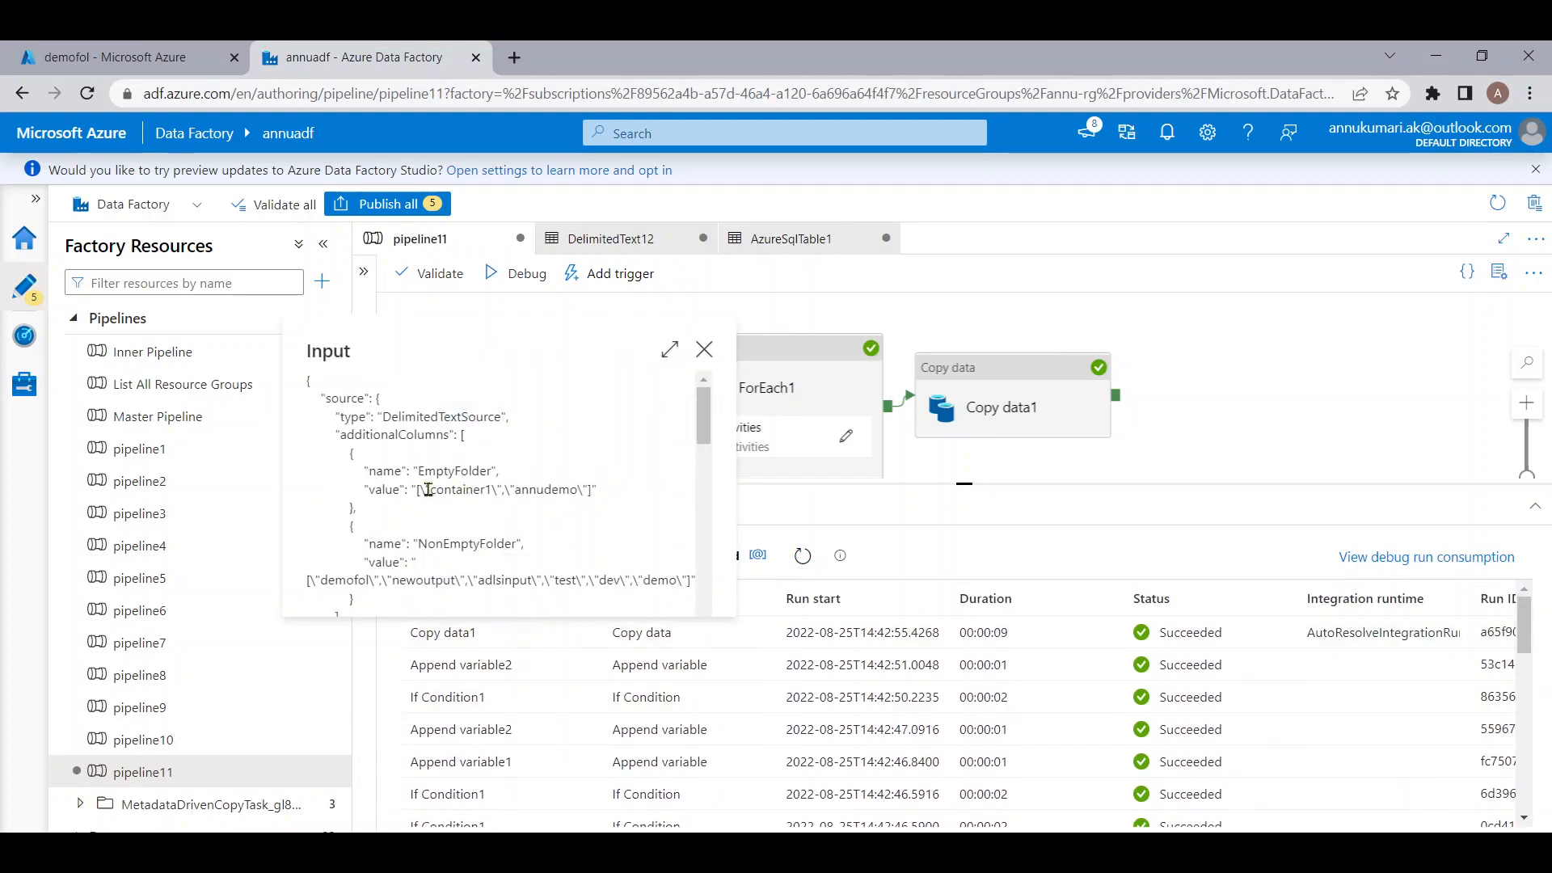
double_click(418, 468)
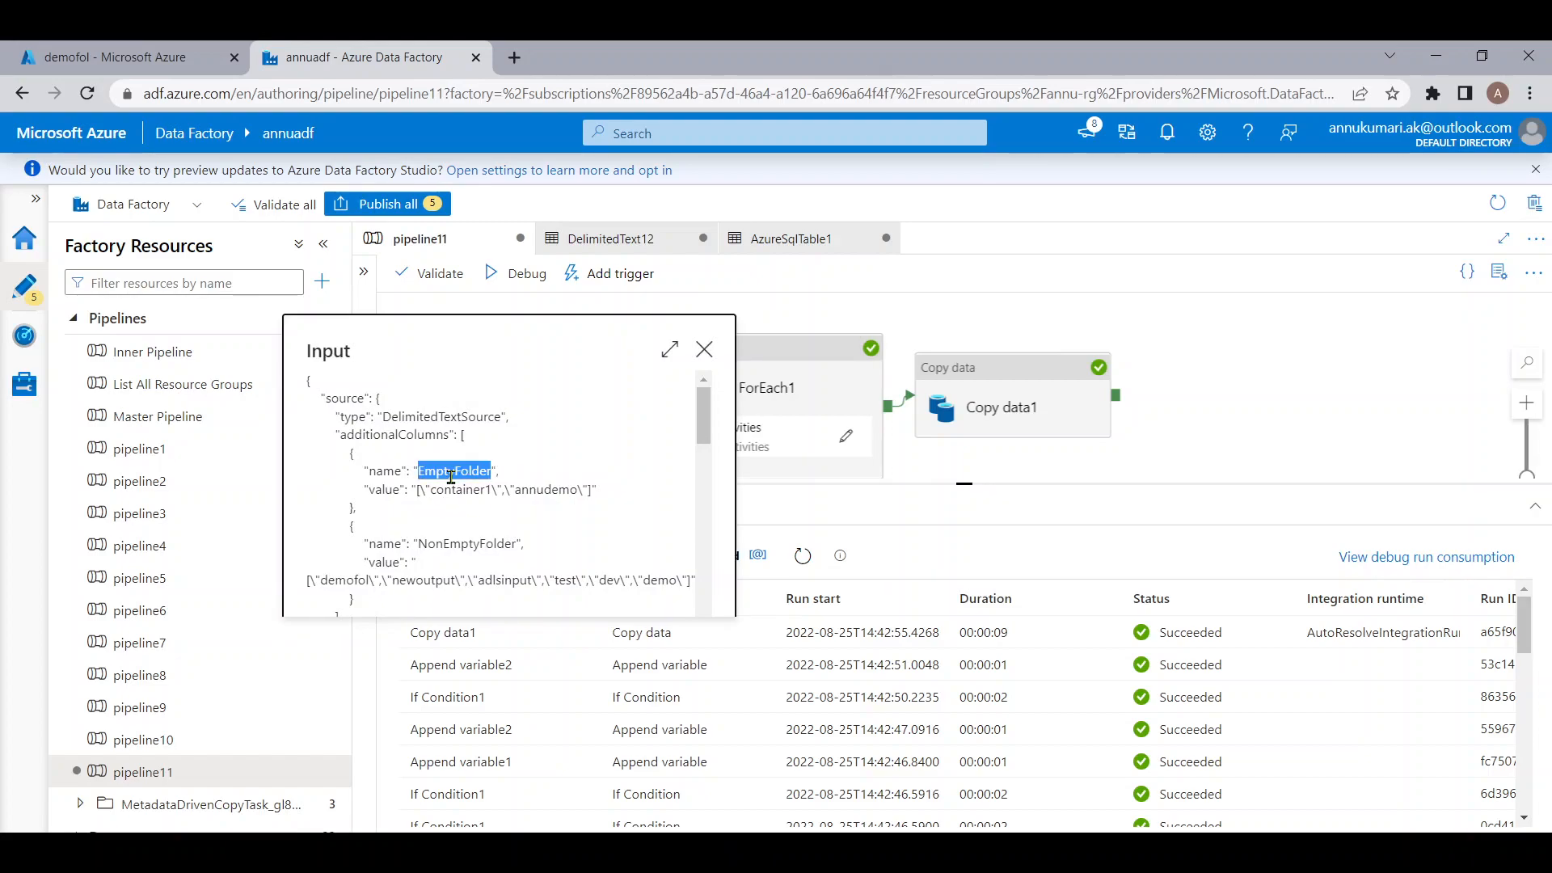
double_click(446, 543)
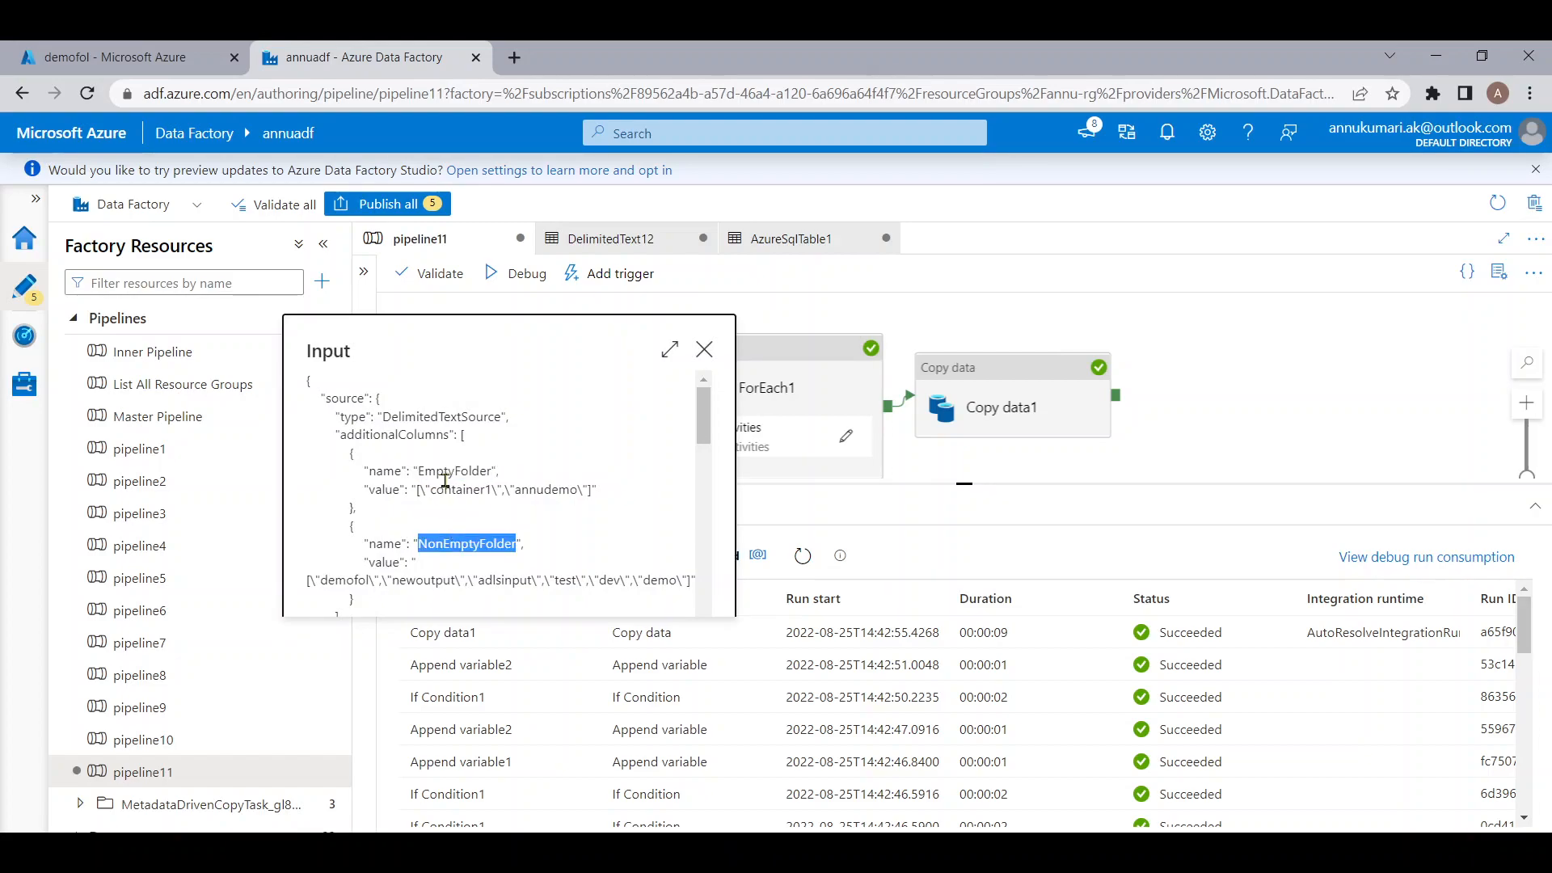
double_click(393, 436)
left_click(420, 491)
left_click_drag(419, 491, 610, 497)
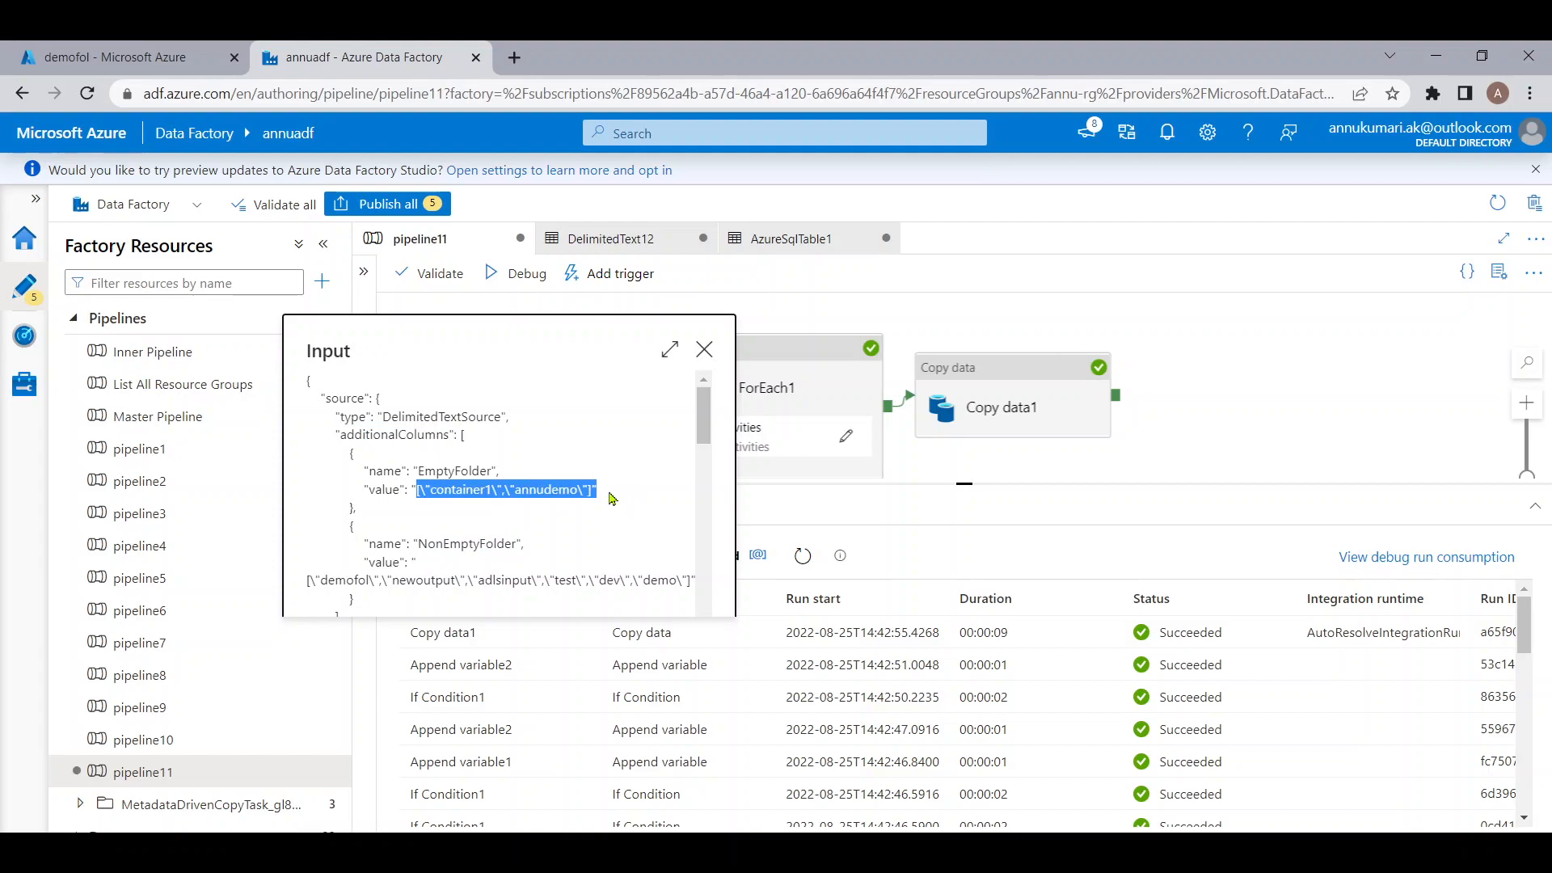
left_click_drag(419, 491, 614, 495)
scroll(521, 513, "down", 1)
triple_click(323, 535)
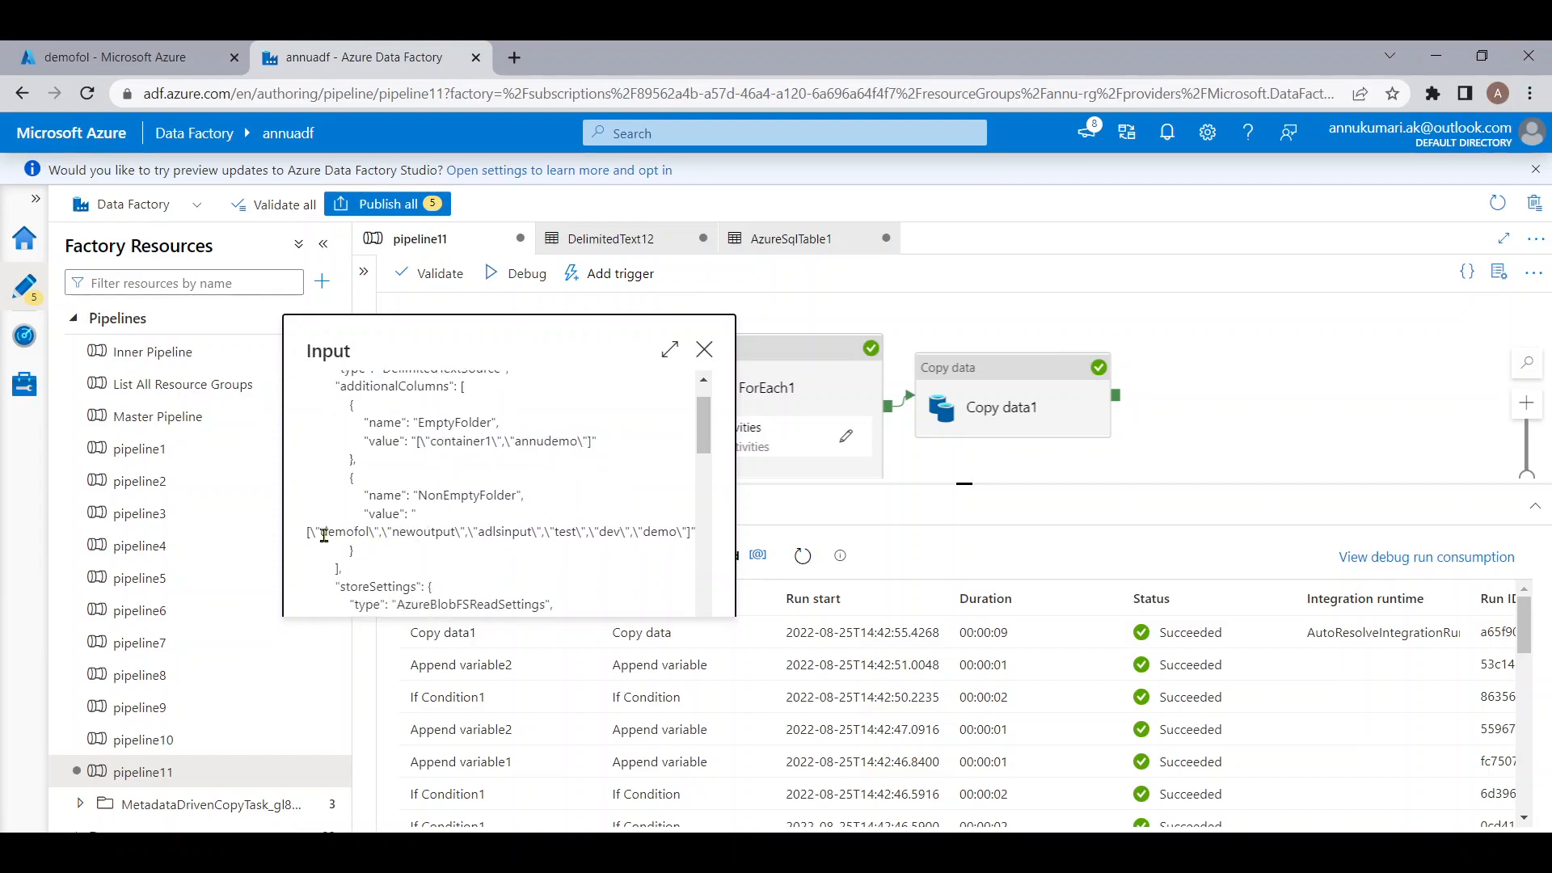
left_click(540, 500)
left_click(703, 350)
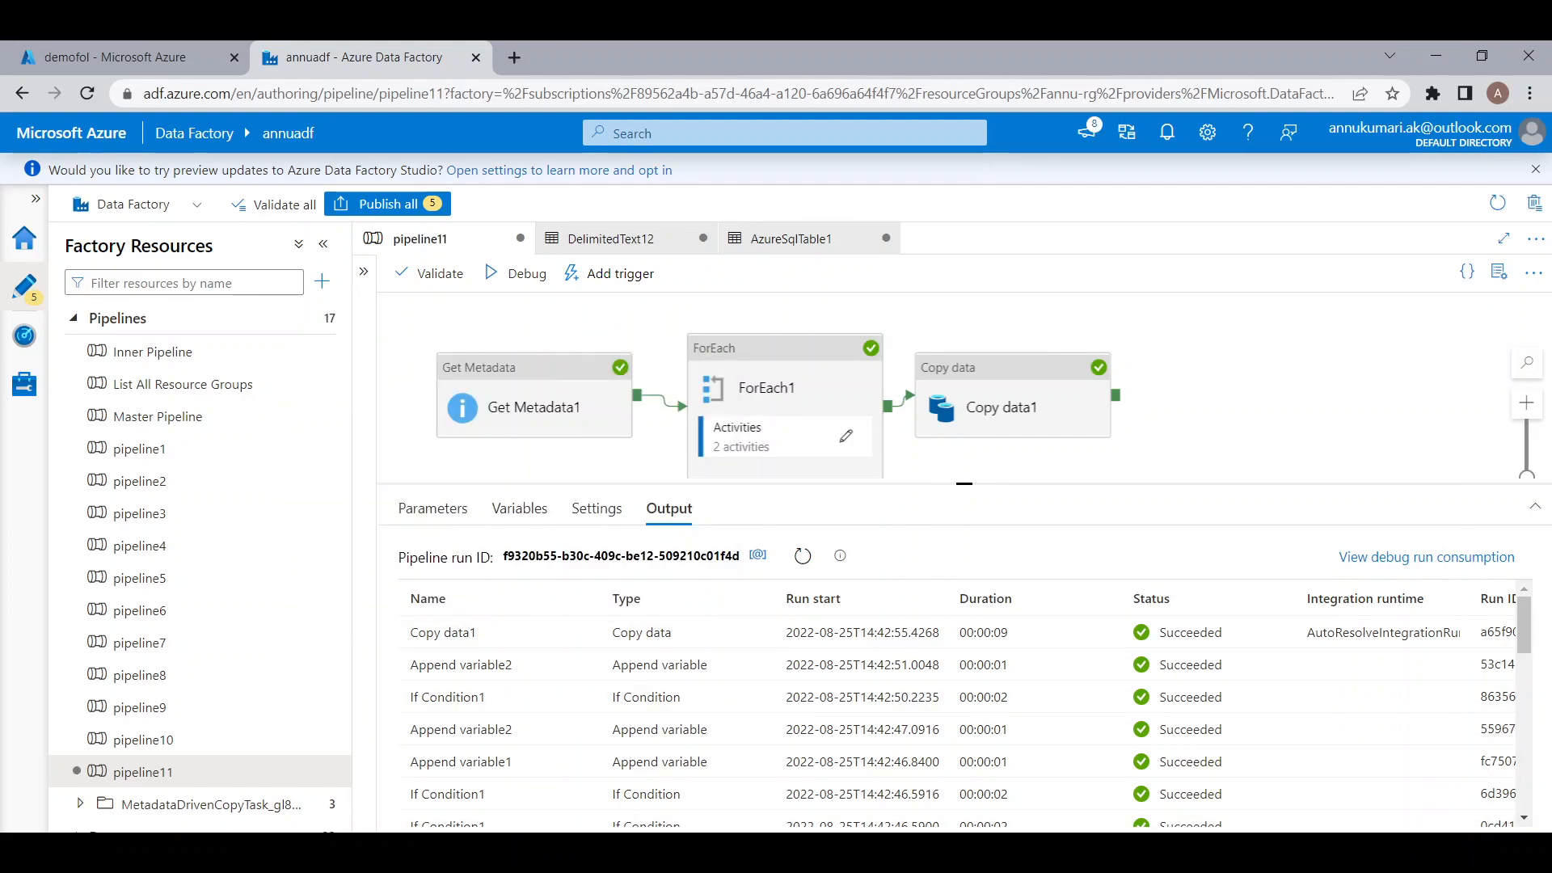
Switch to SQL Server Management Studio, rerun the newtable query and inspect the EmptyFolder and NonEmptyFolder values
key("alt+Tab")
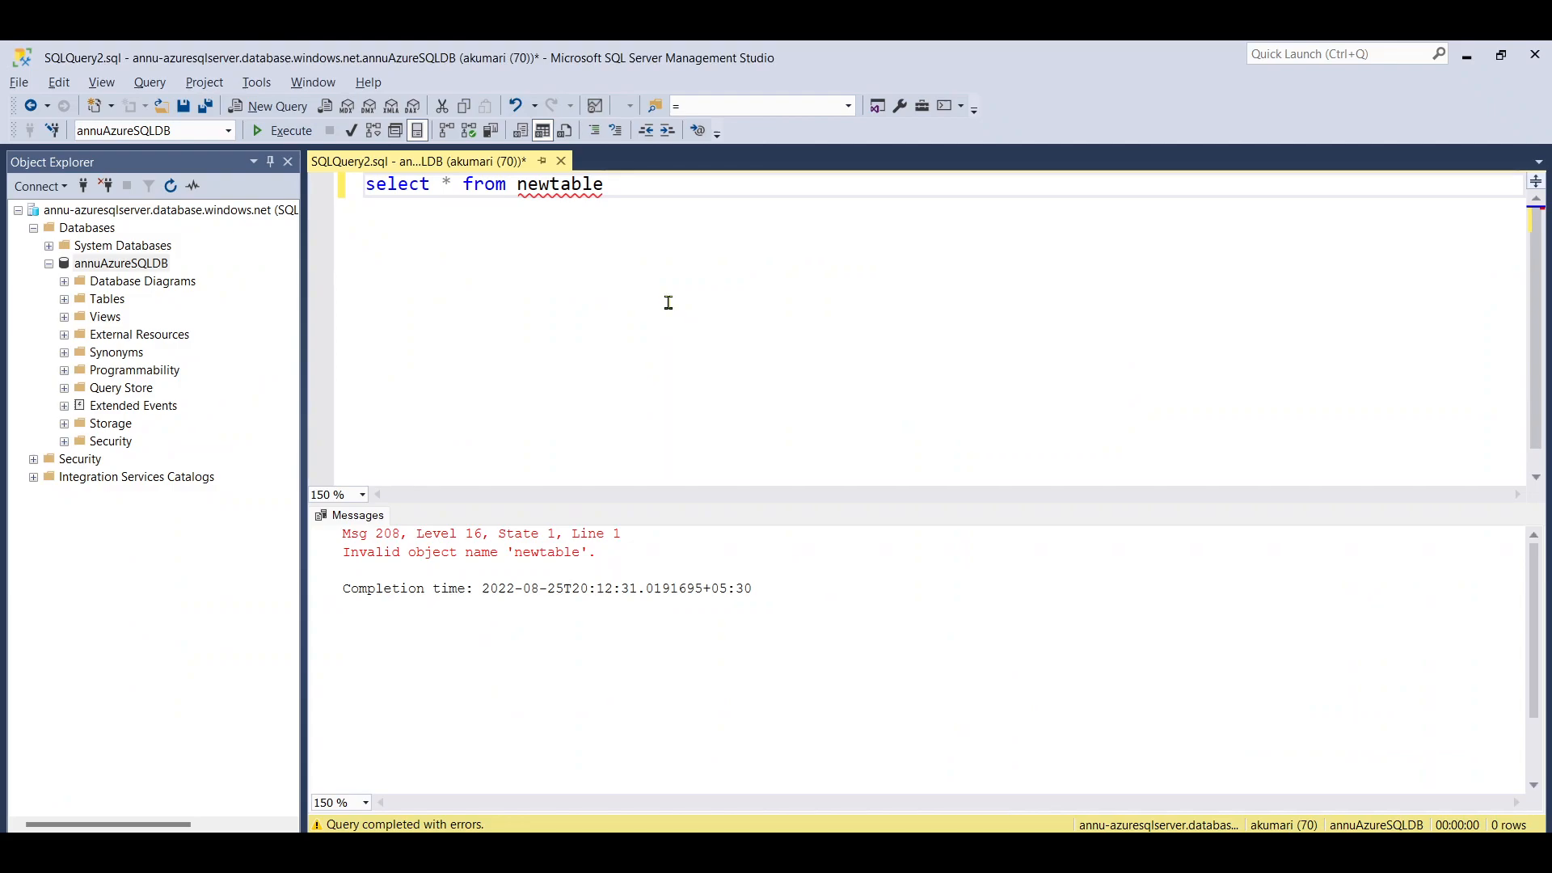
left_click(283, 130)
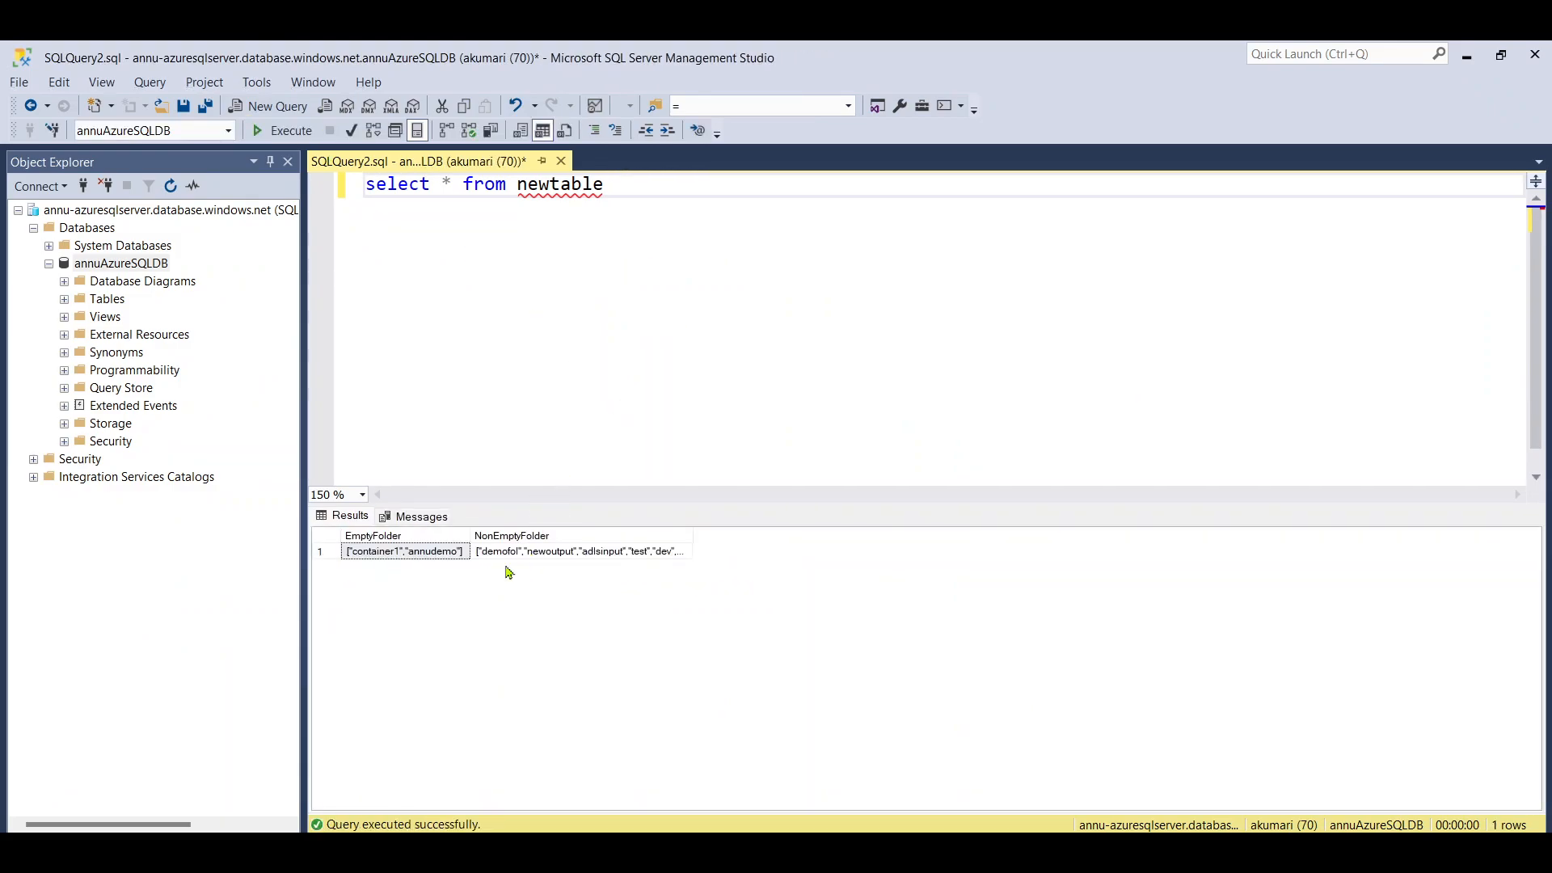
left_click(467, 549)
double_click(667, 541)
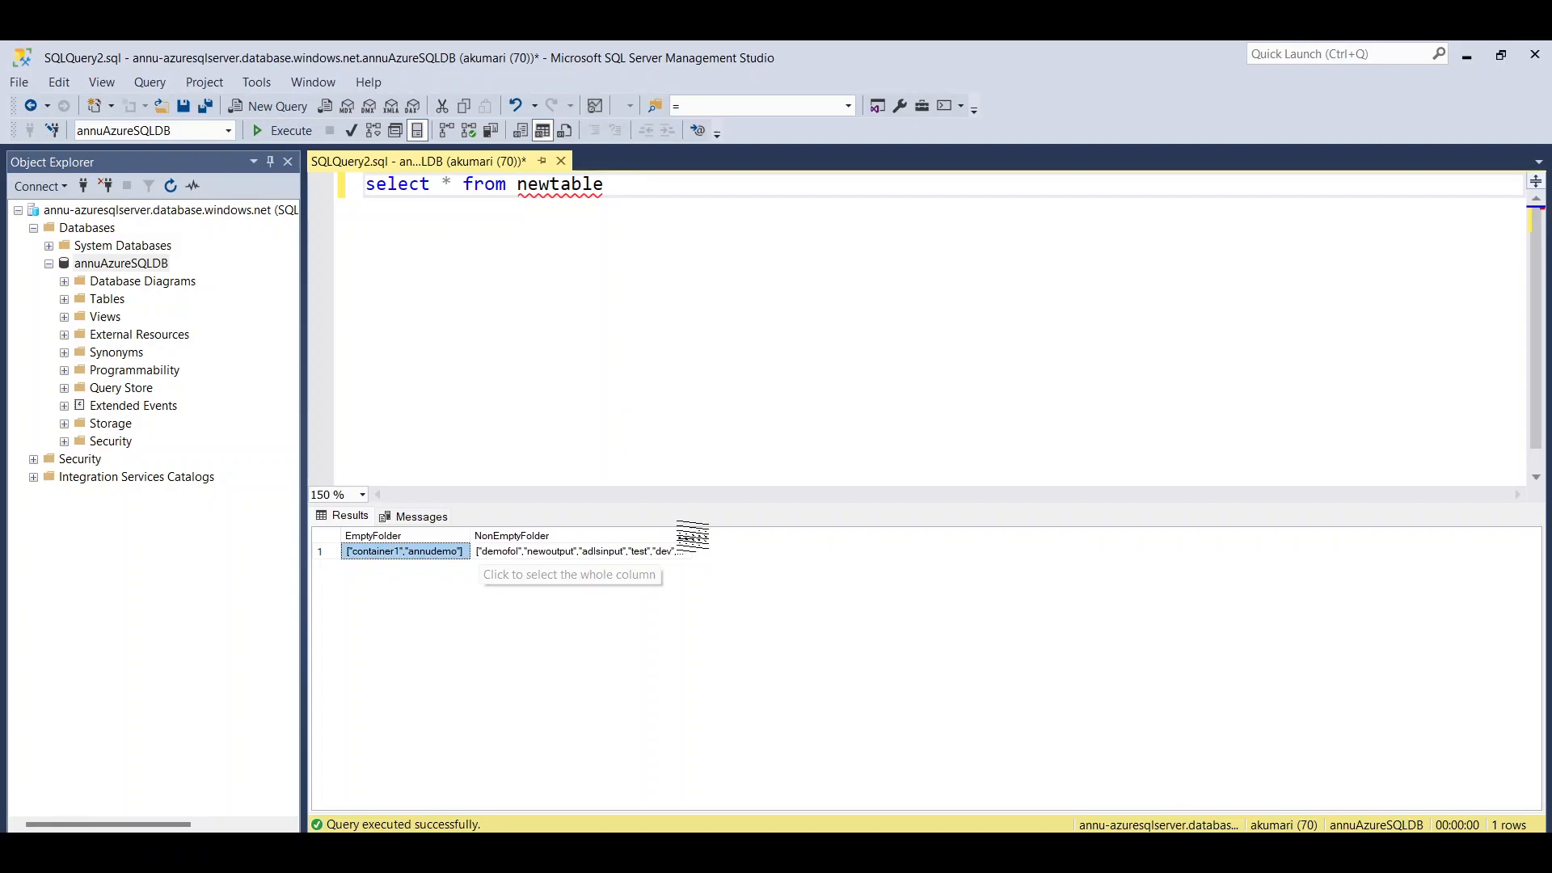
left_click(511, 556)
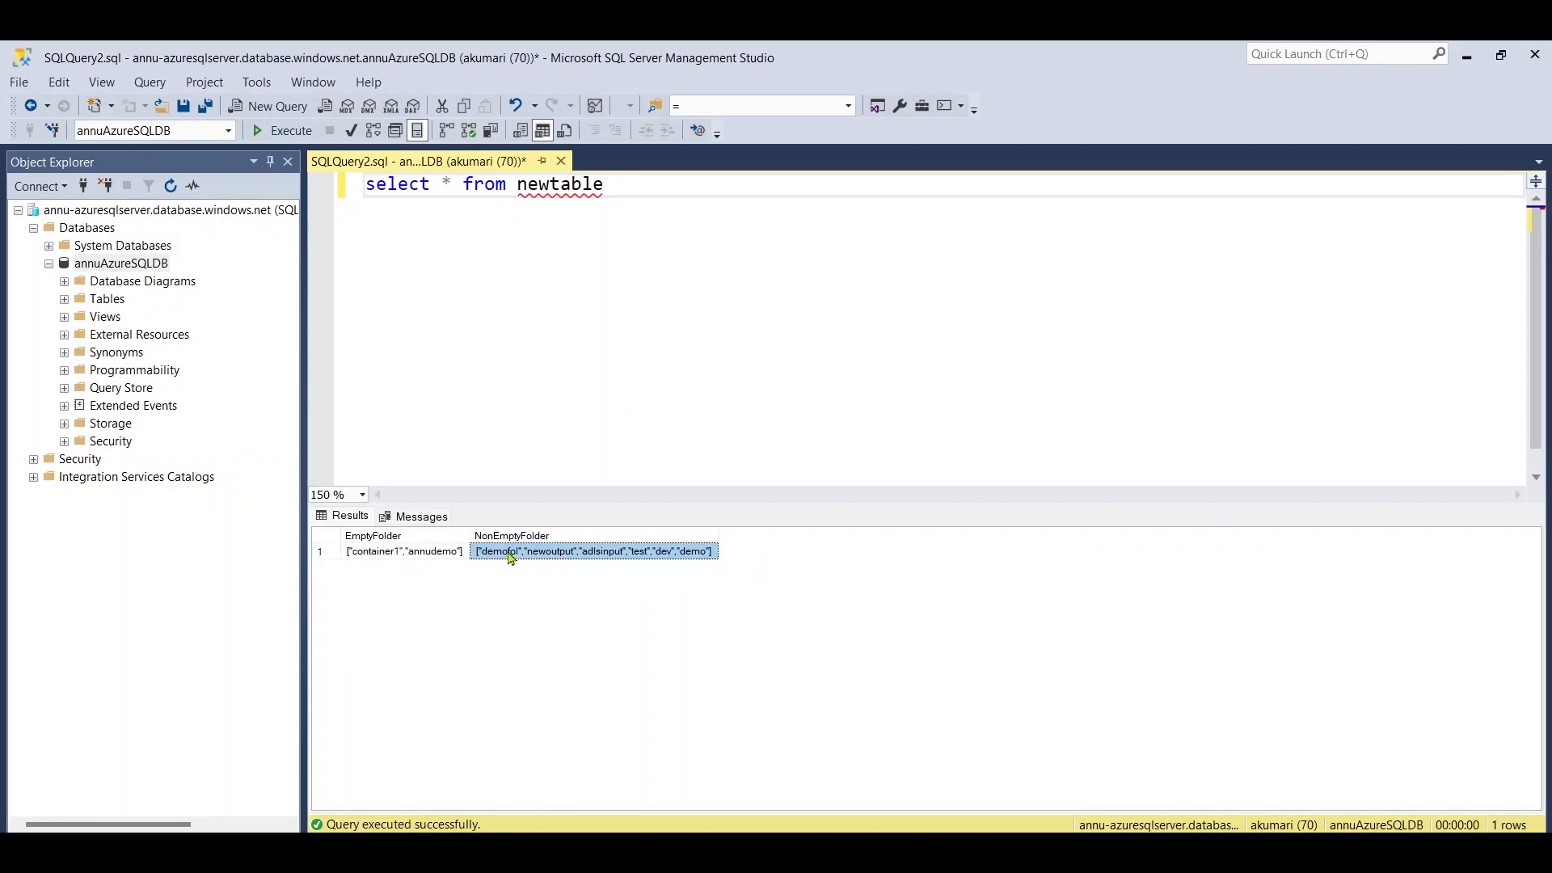
left_click(402, 556)
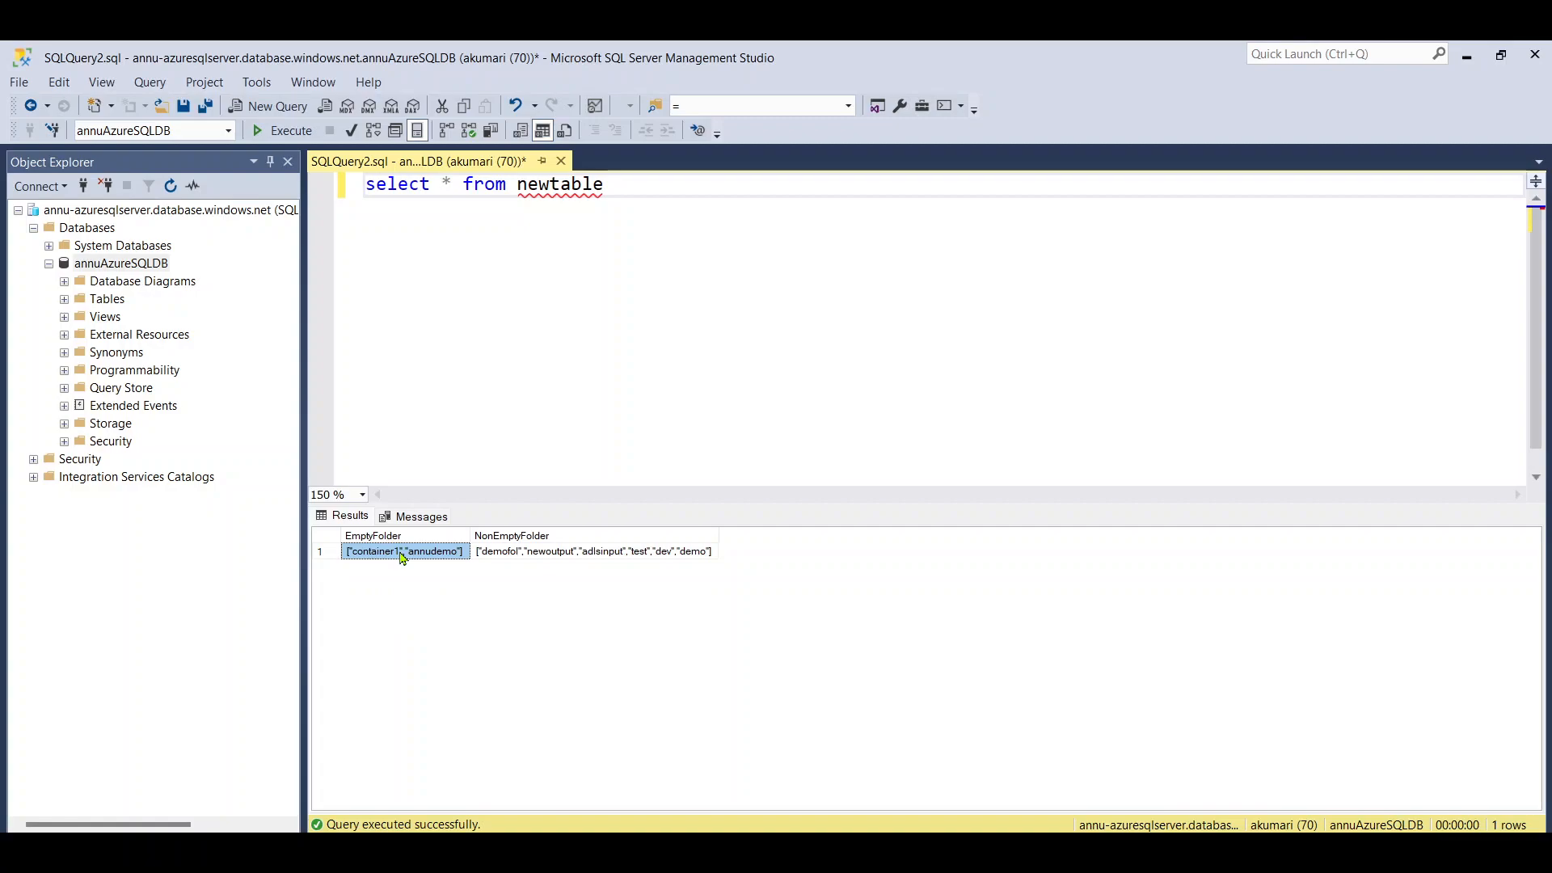
left_click(552, 558)
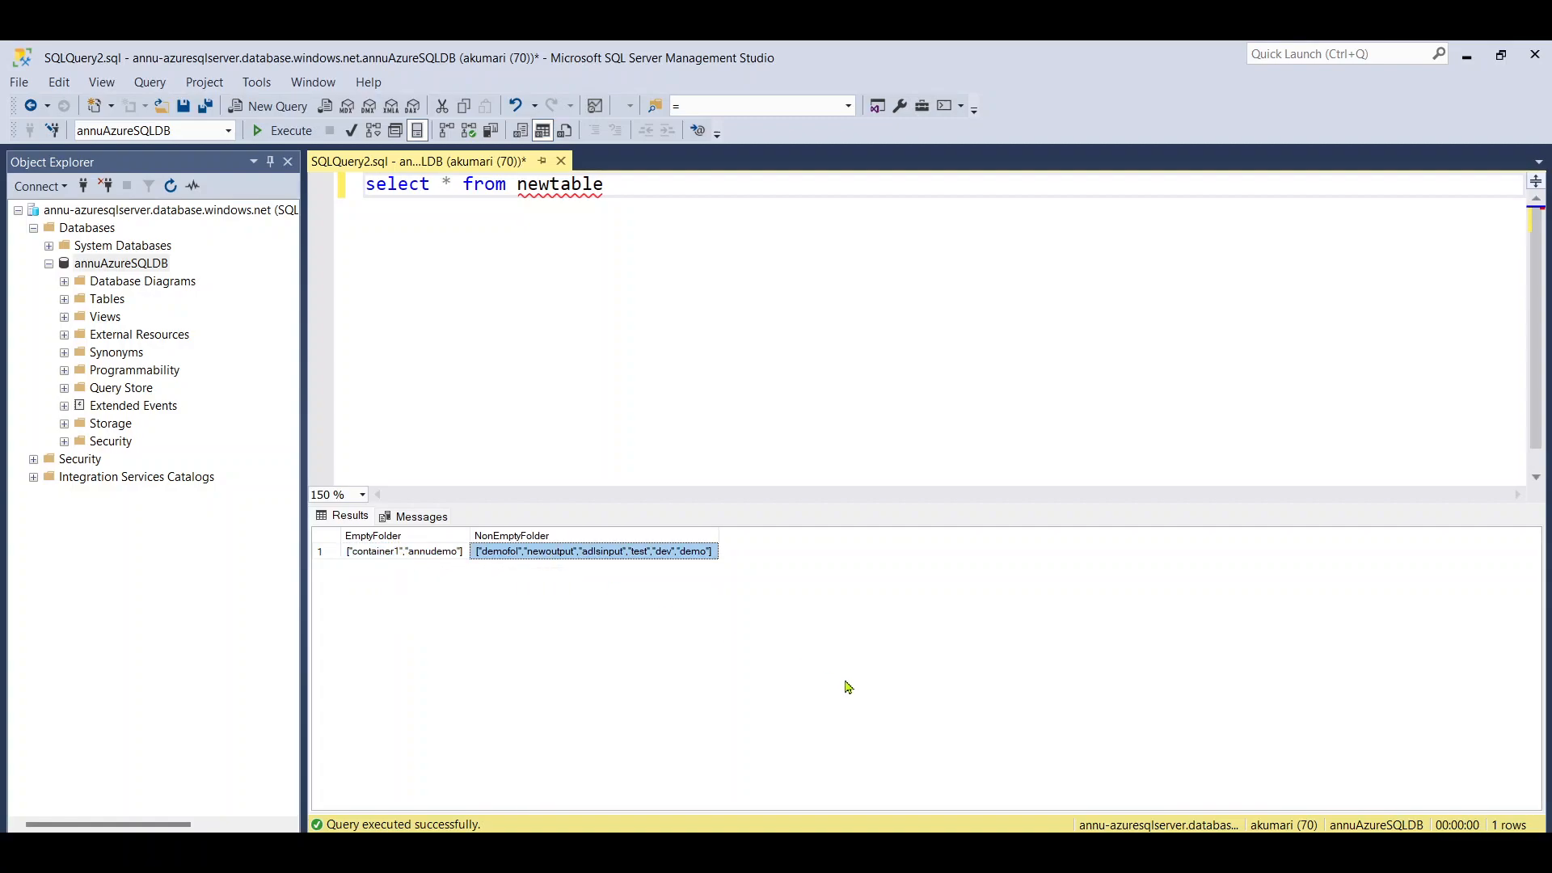
left_click(429, 558)
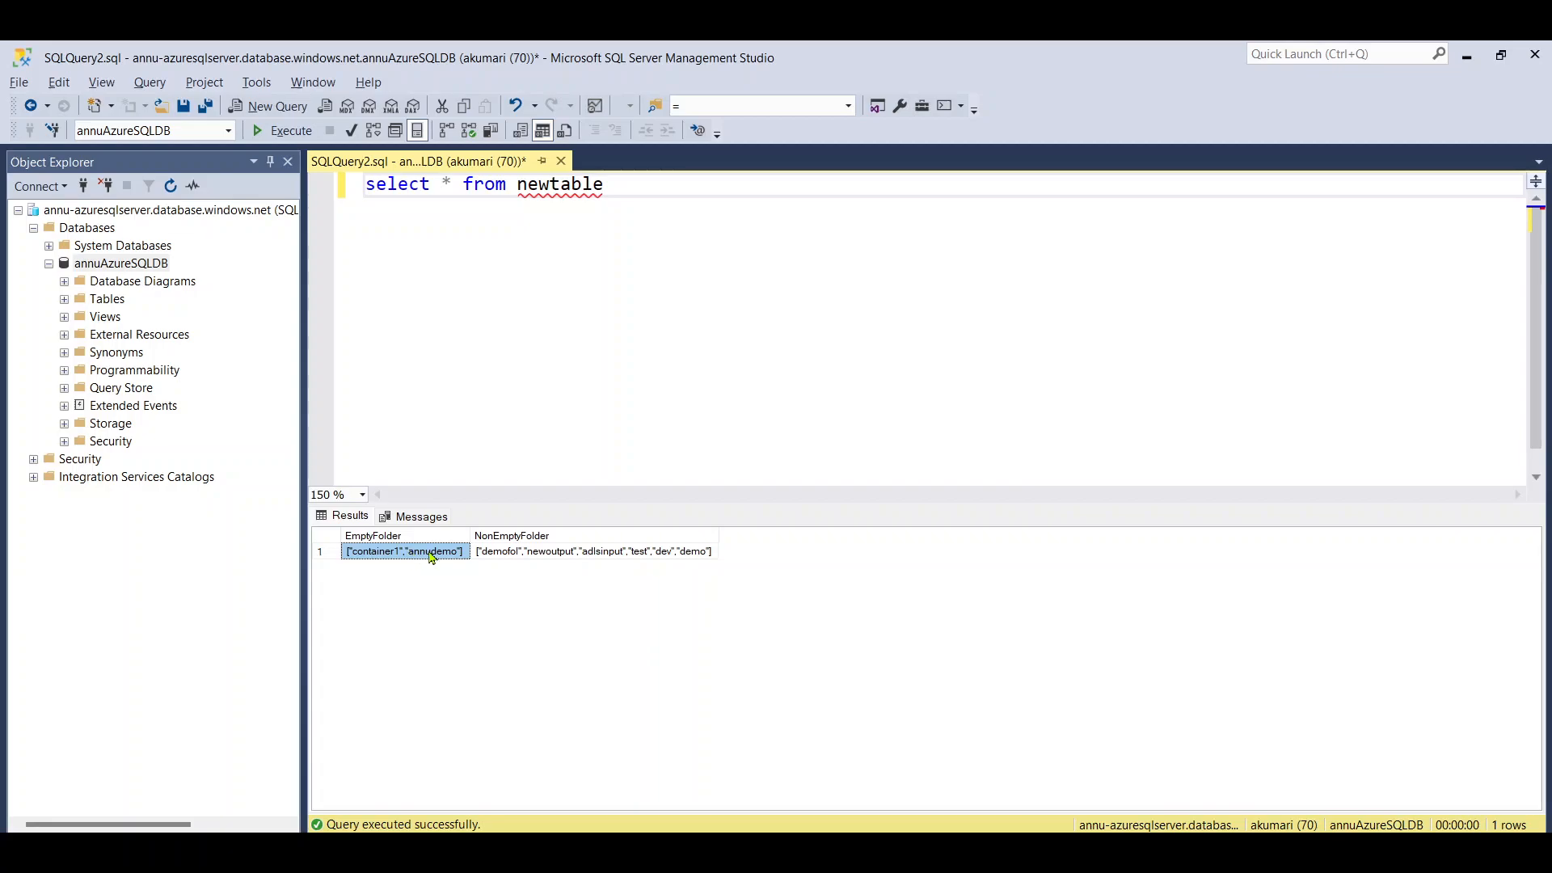
In the Azure portal, check the contents of the container1, annudemo, adlsinput and demofol containers of storage account annuadls123
key("alt+Tab")
left_click(113, 57)
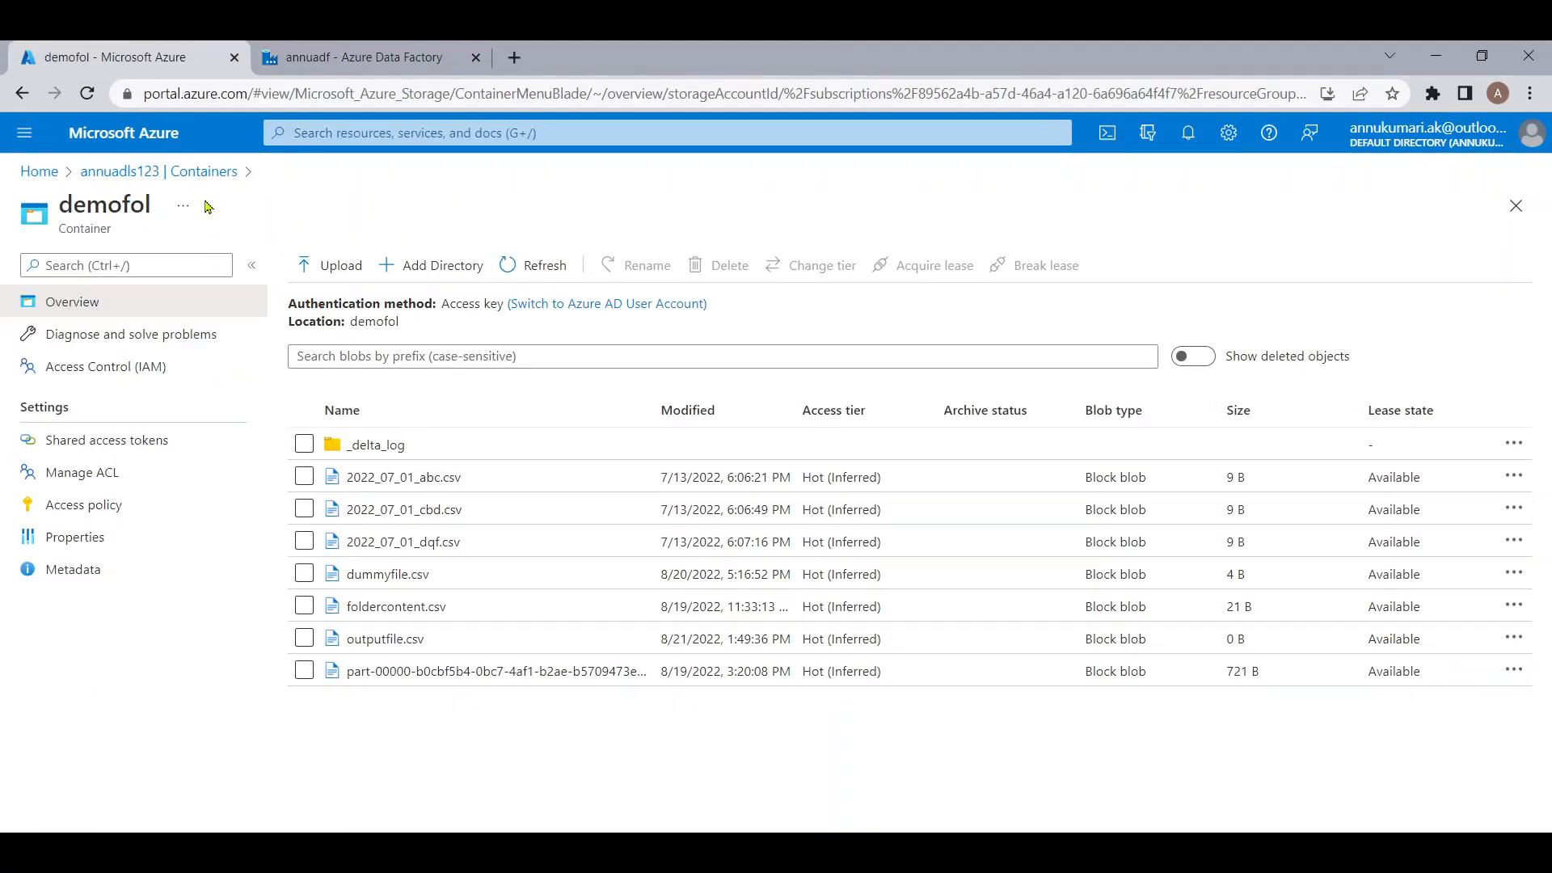
left_click(162, 171)
left_click(414, 459)
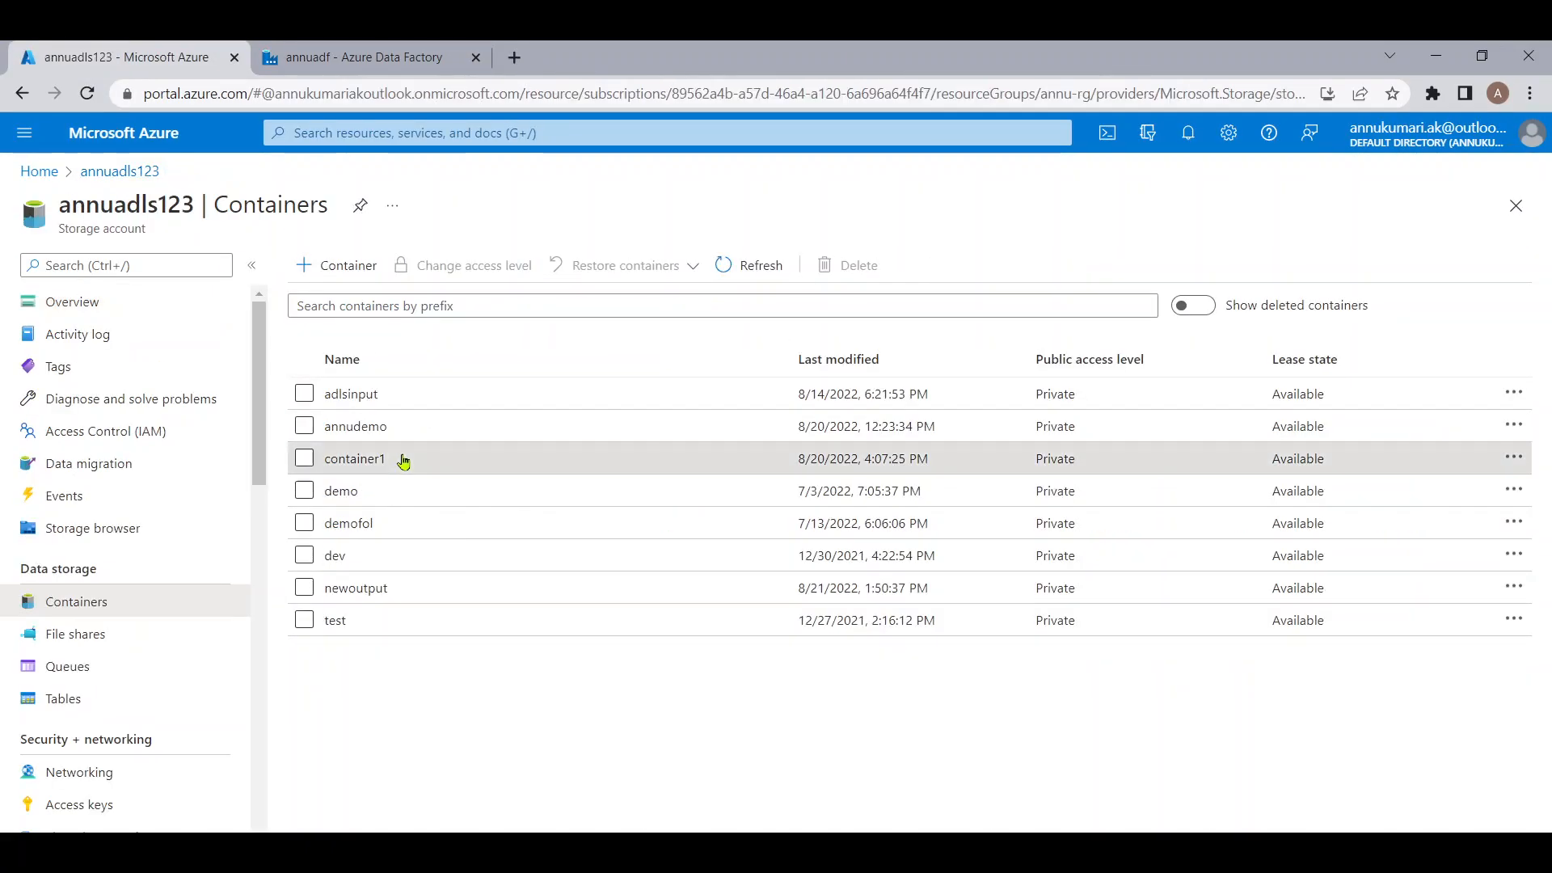
left_click(169, 173)
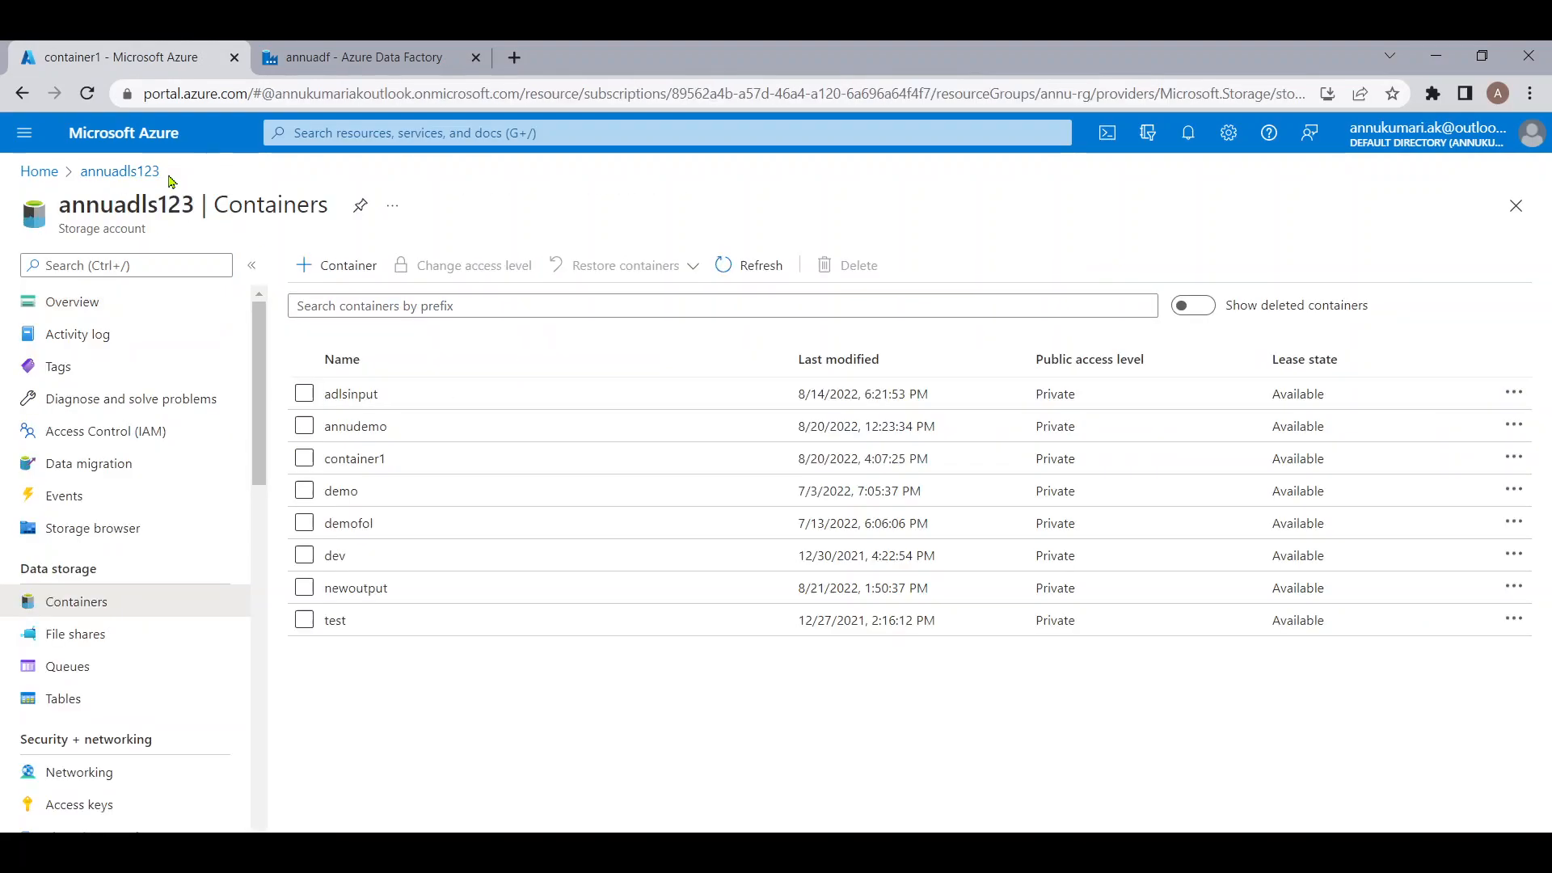
left_click(353, 422)
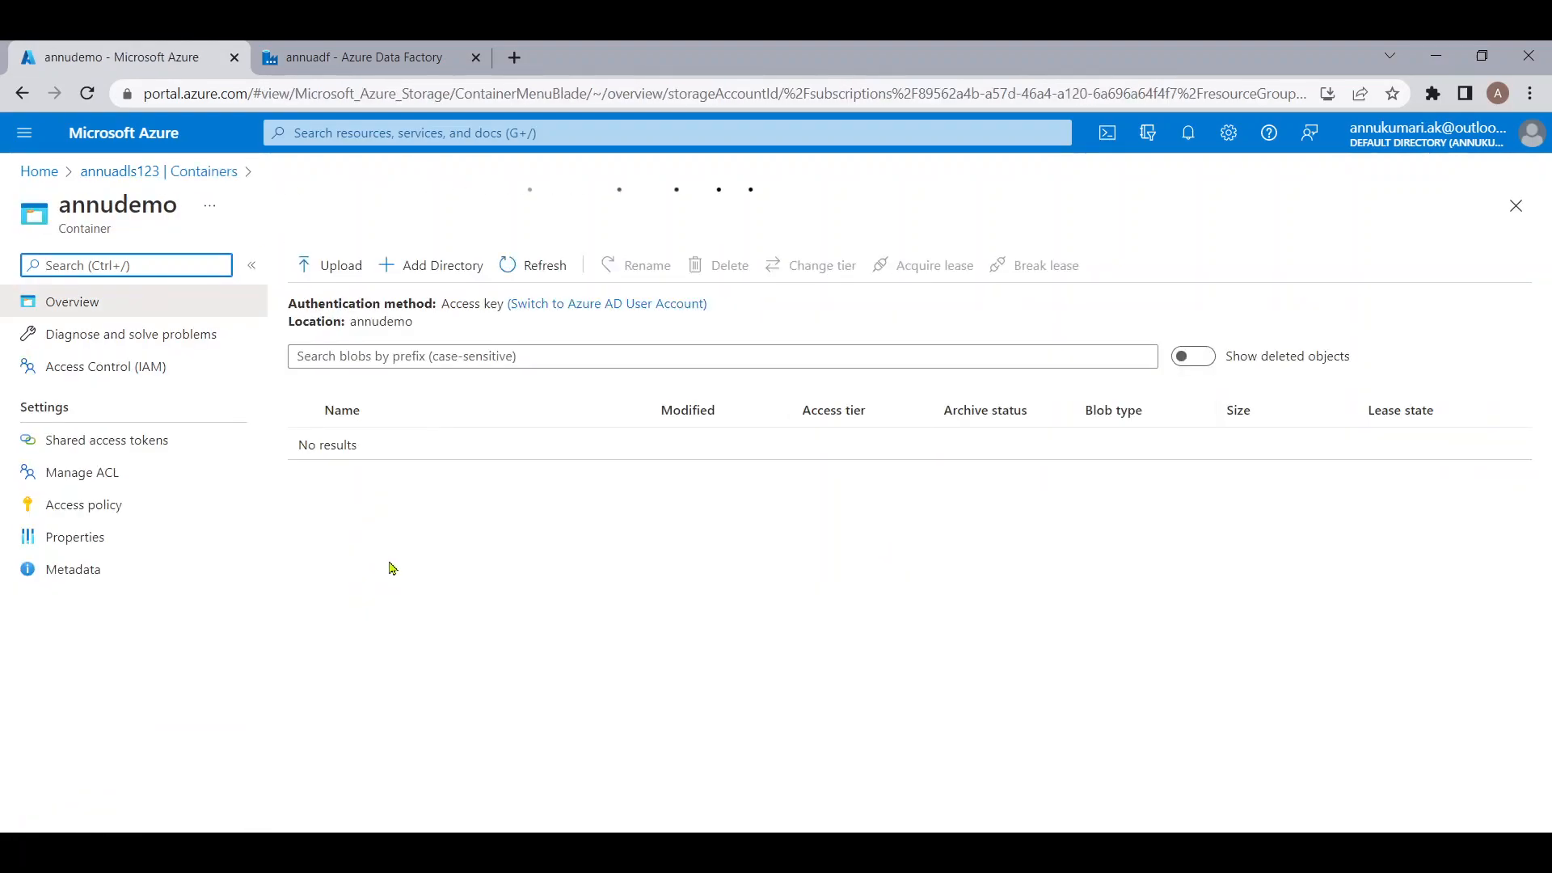
left_click(144, 173)
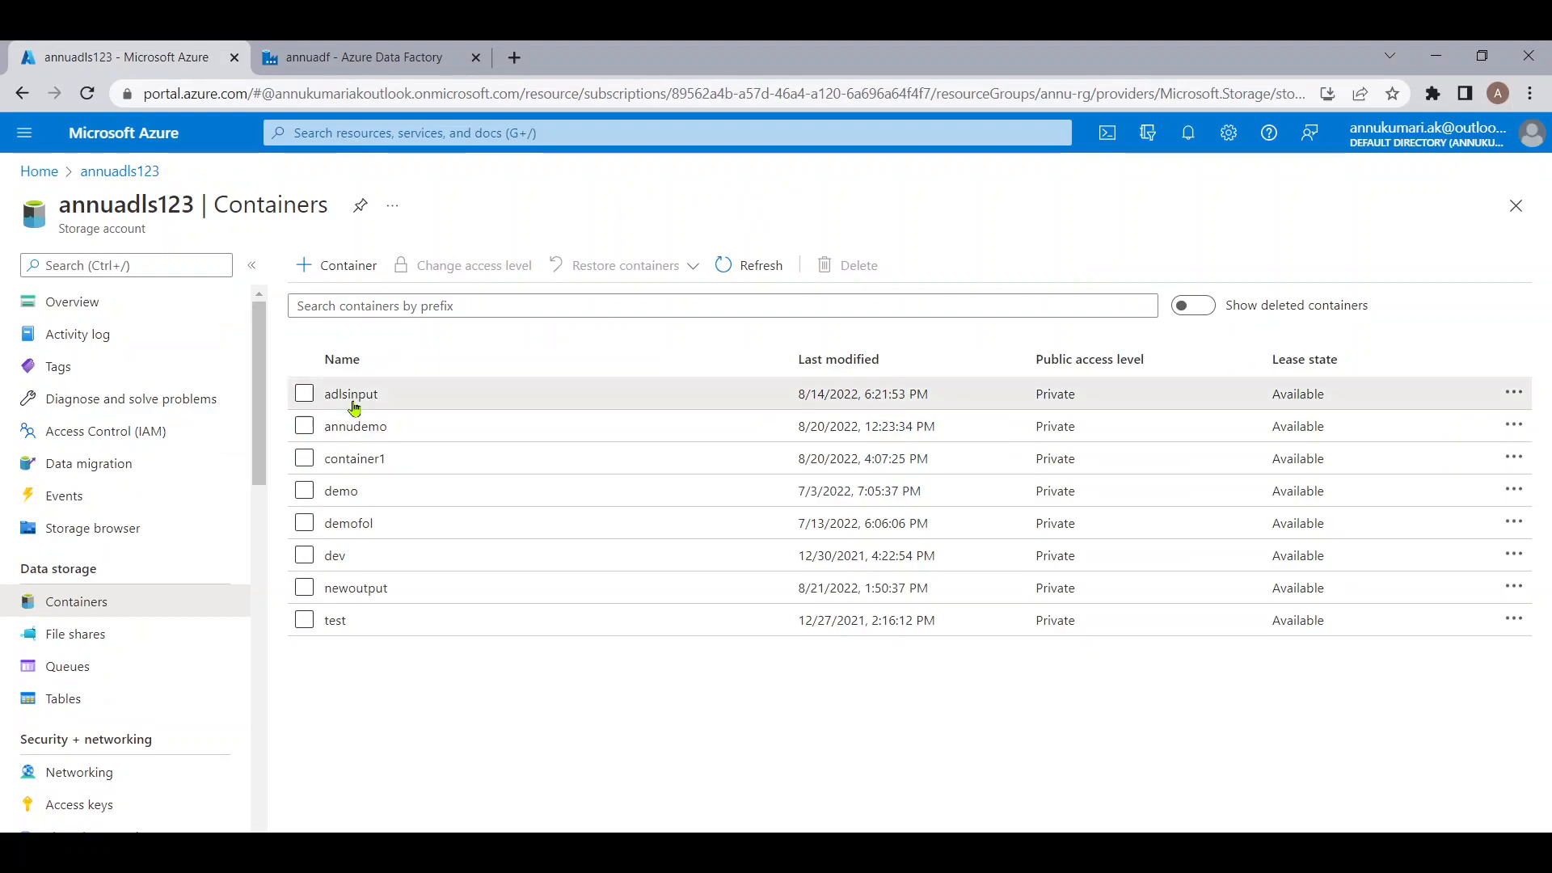
left_click(353, 402)
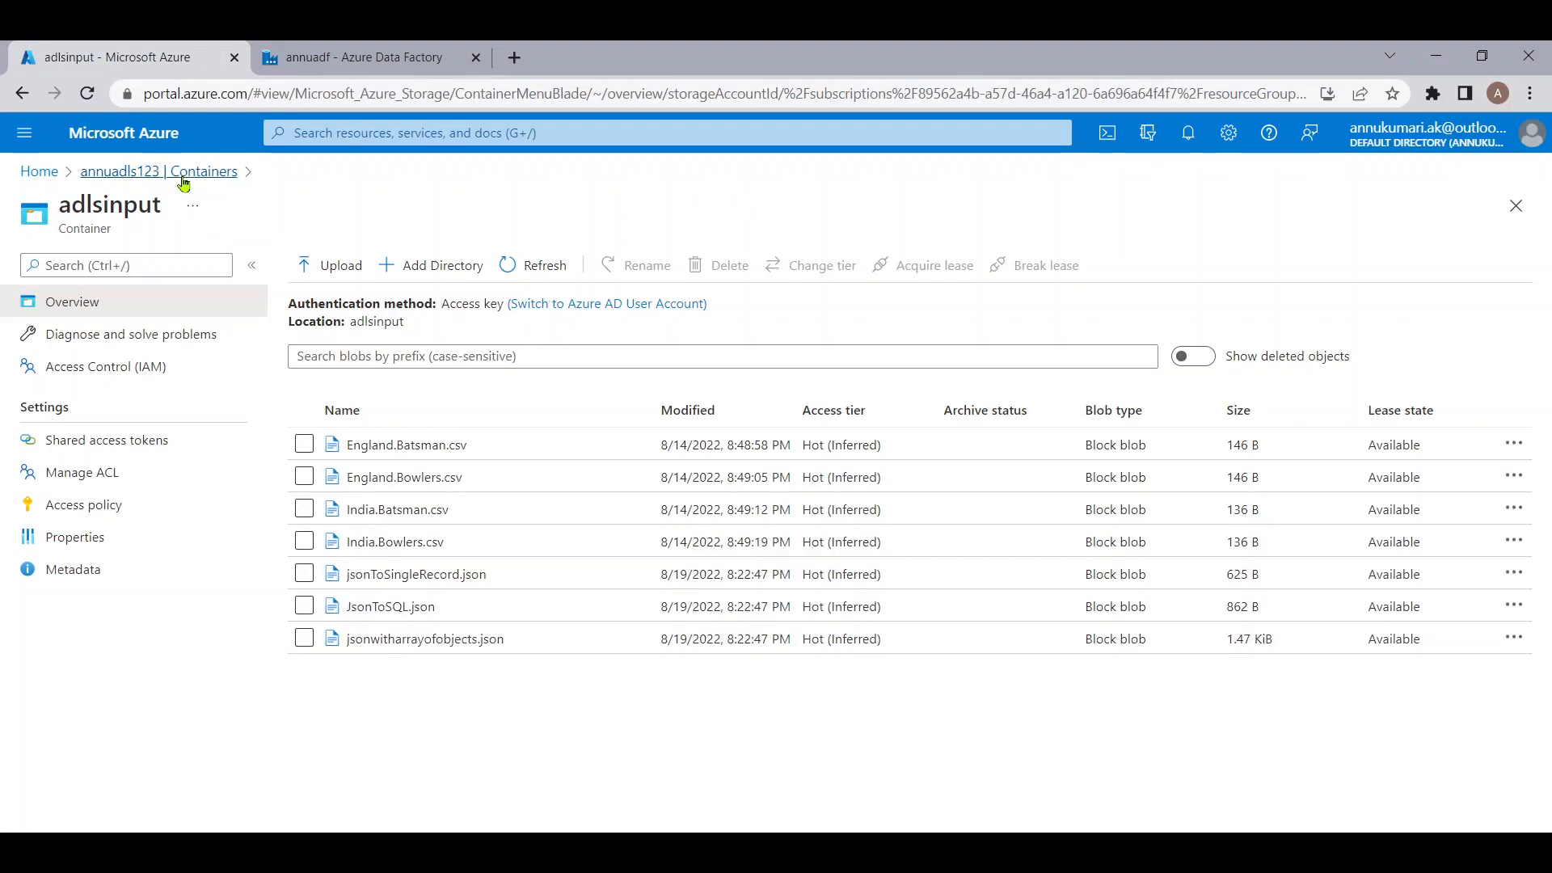
left_click(184, 180)
left_click(390, 520)
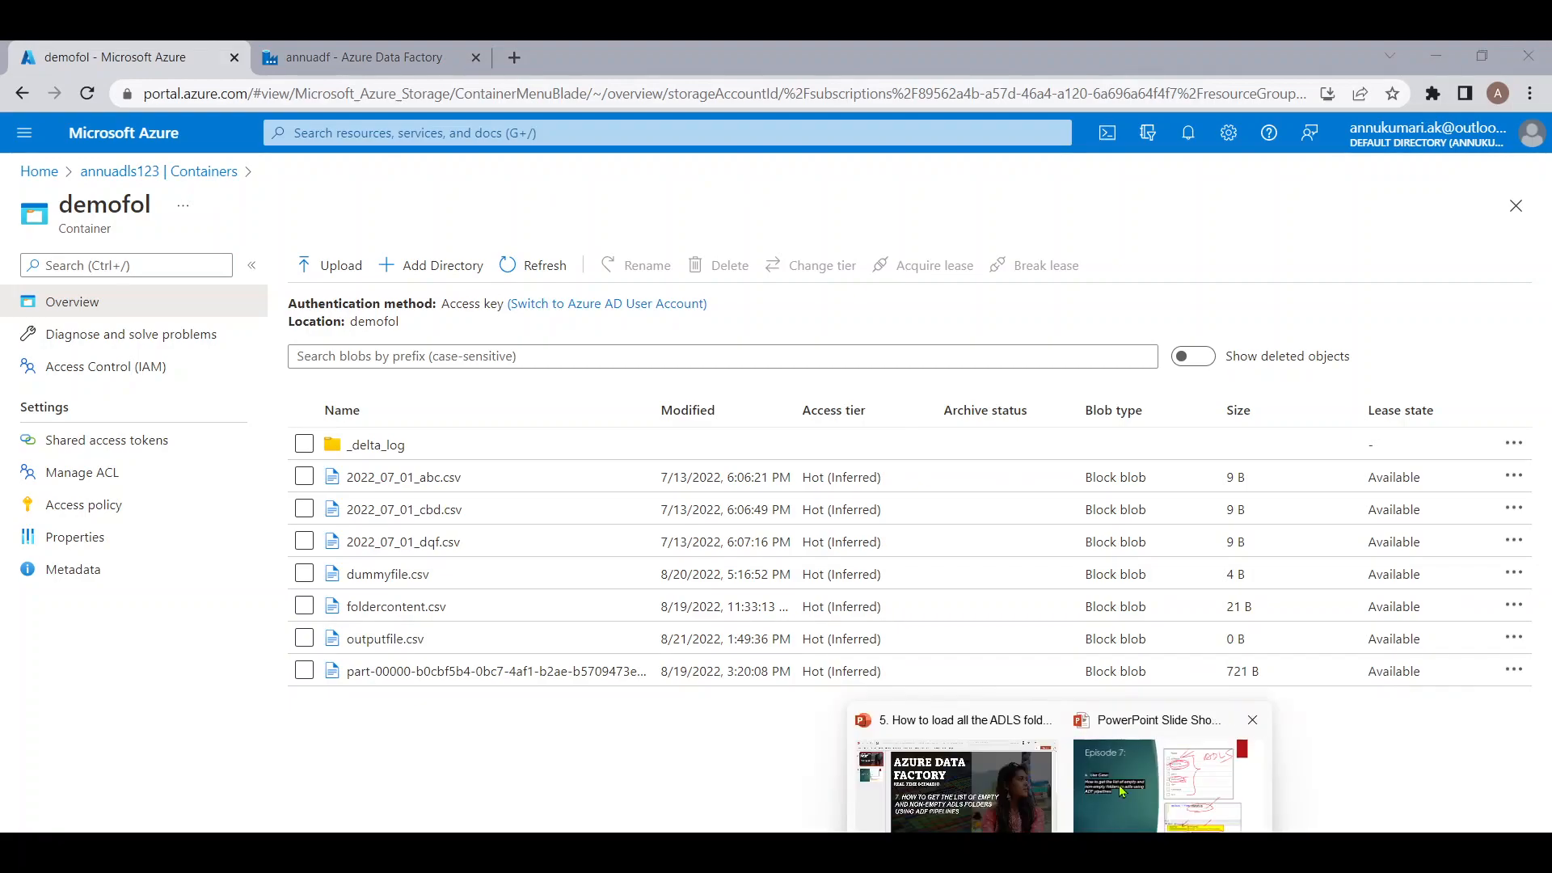
Mark the EmptyFolder and NonEmptyFolder results in the PowerPoint slide show and compare them with the query result in SQL Server Management Studio
left_click(1119, 776)
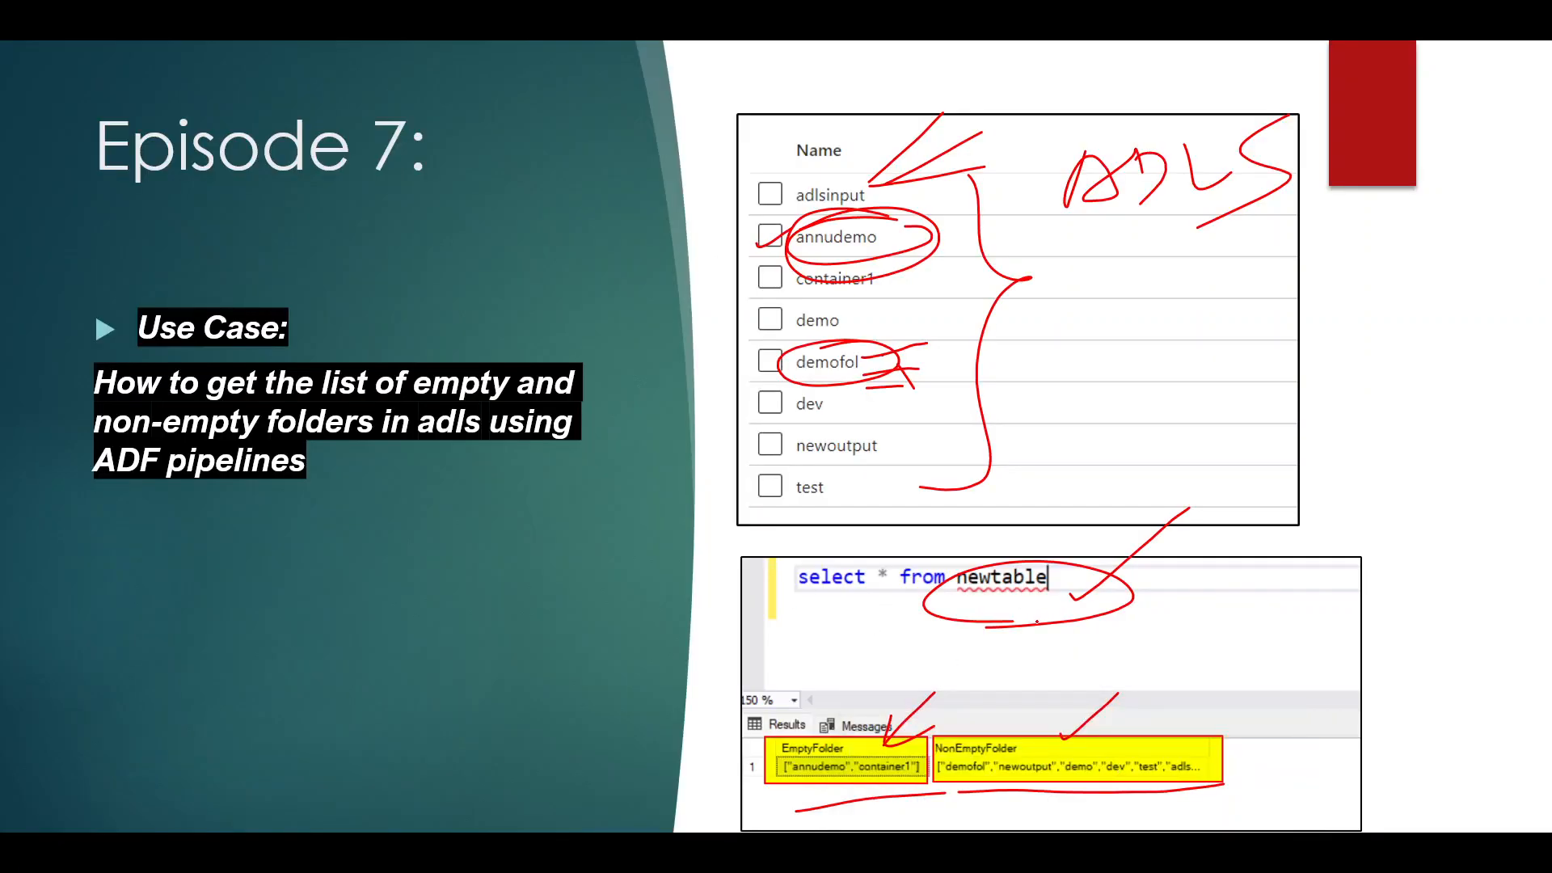
left_click_drag(871, 742, 1033, 665)
left_click_drag(1091, 741, 1244, 700)
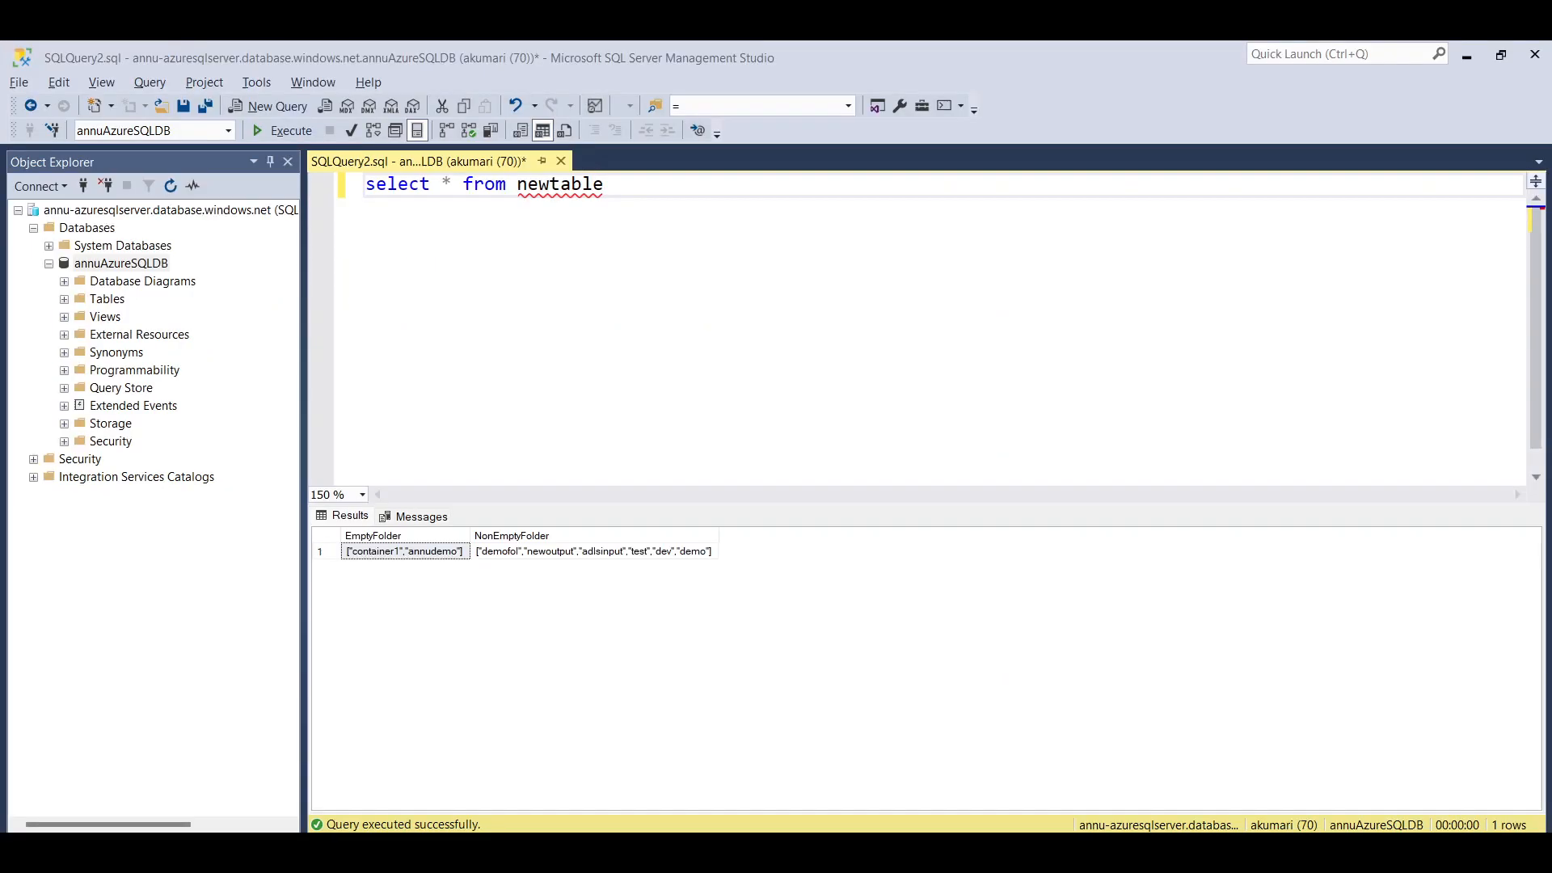
left_click(716, 552)
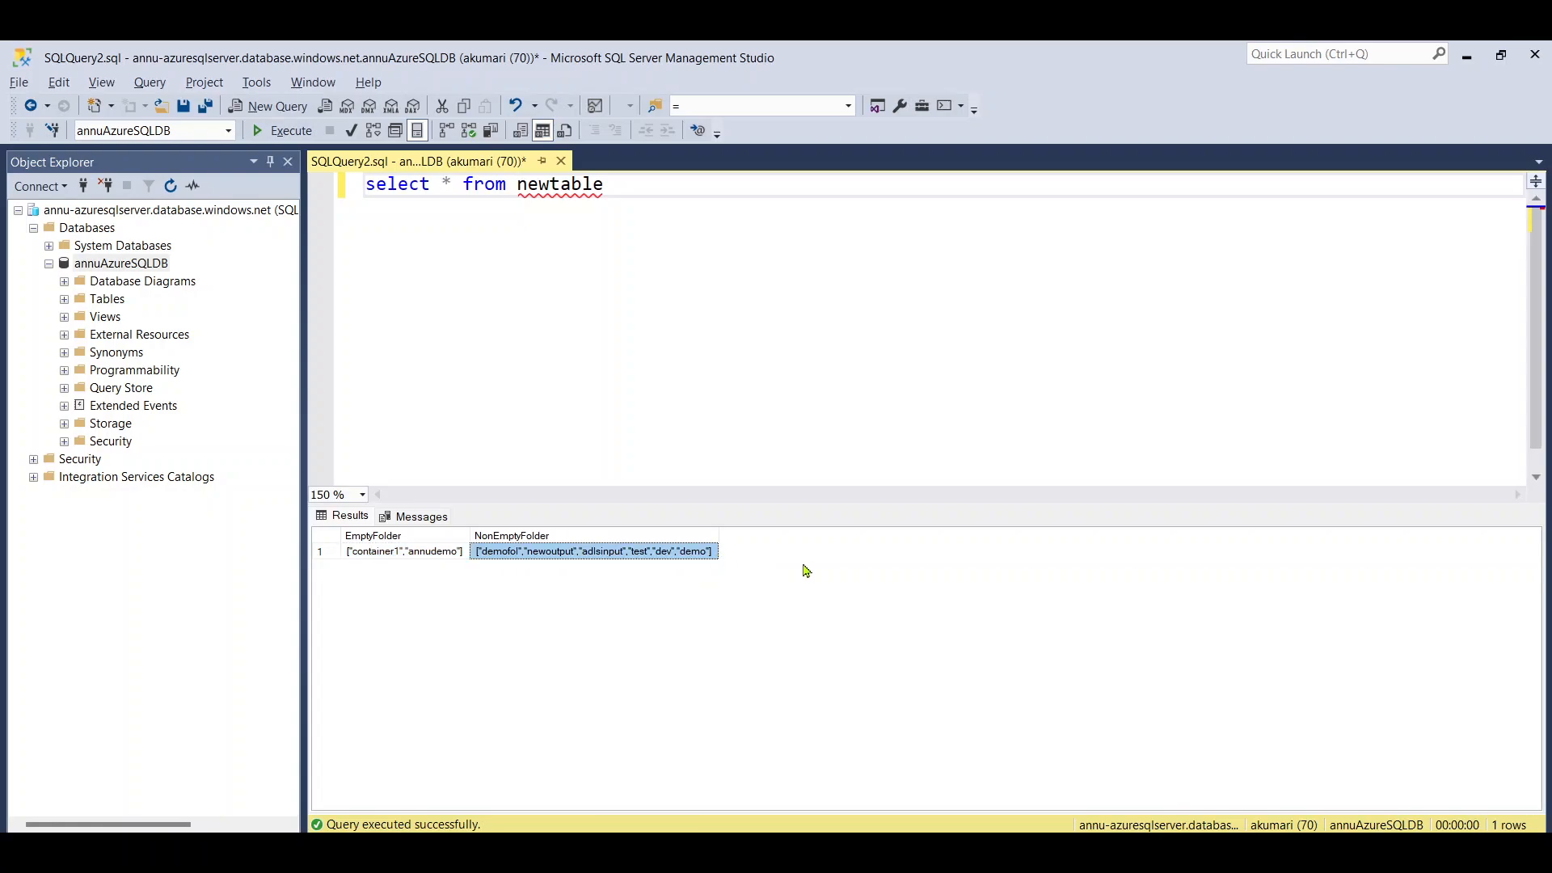